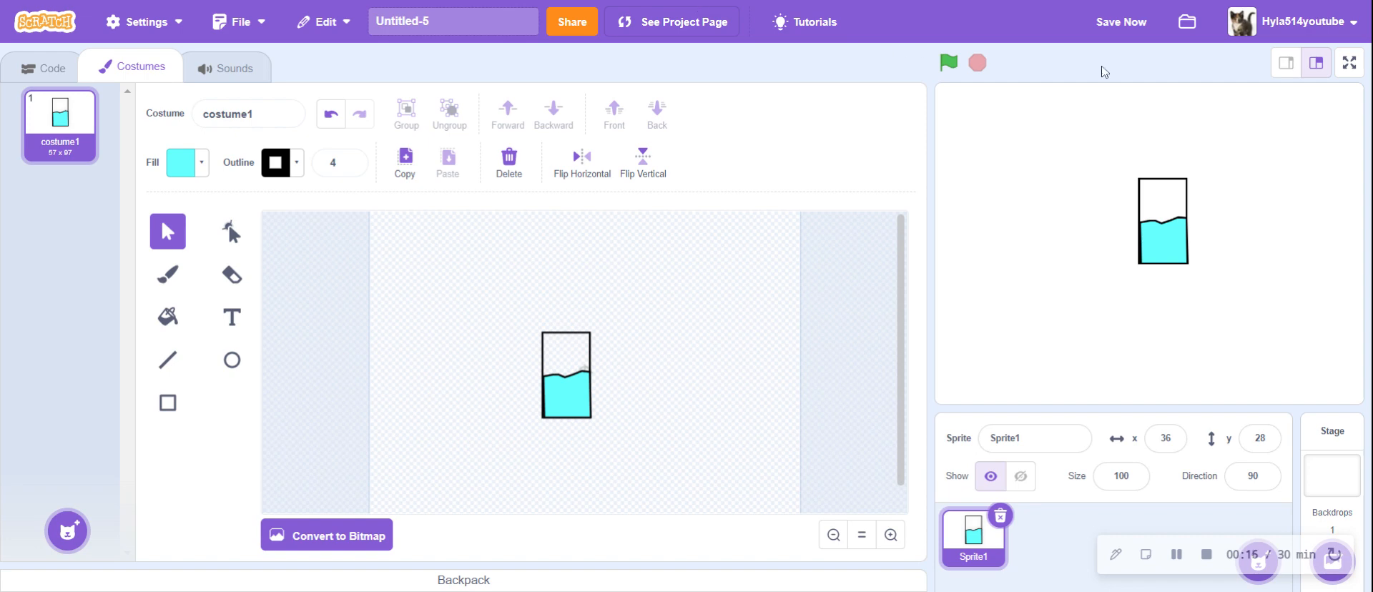
- Save the project and leave the editor for the profile page
left_click(1137, 23)
key("alt+Left")
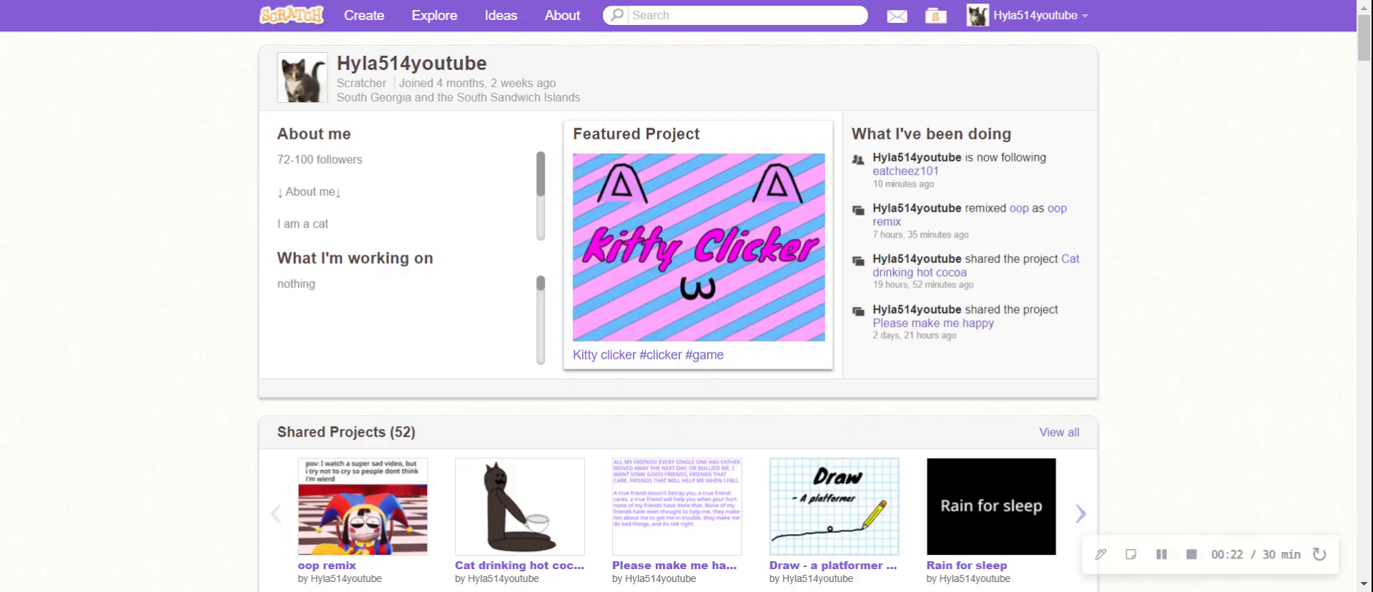
- Read the profile's comments, including the expanded reply thread with viewer suggestions for tutorial topics
scroll(591, 393, "down", 20)
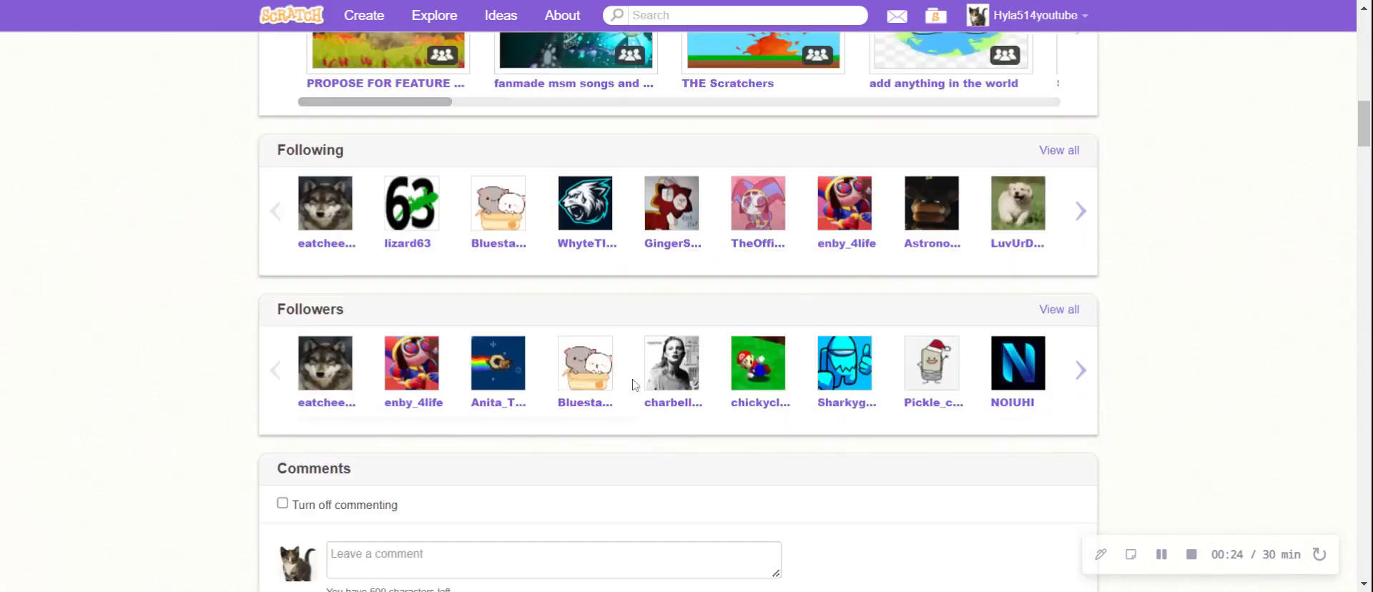
scroll(630, 388, "down", 15)
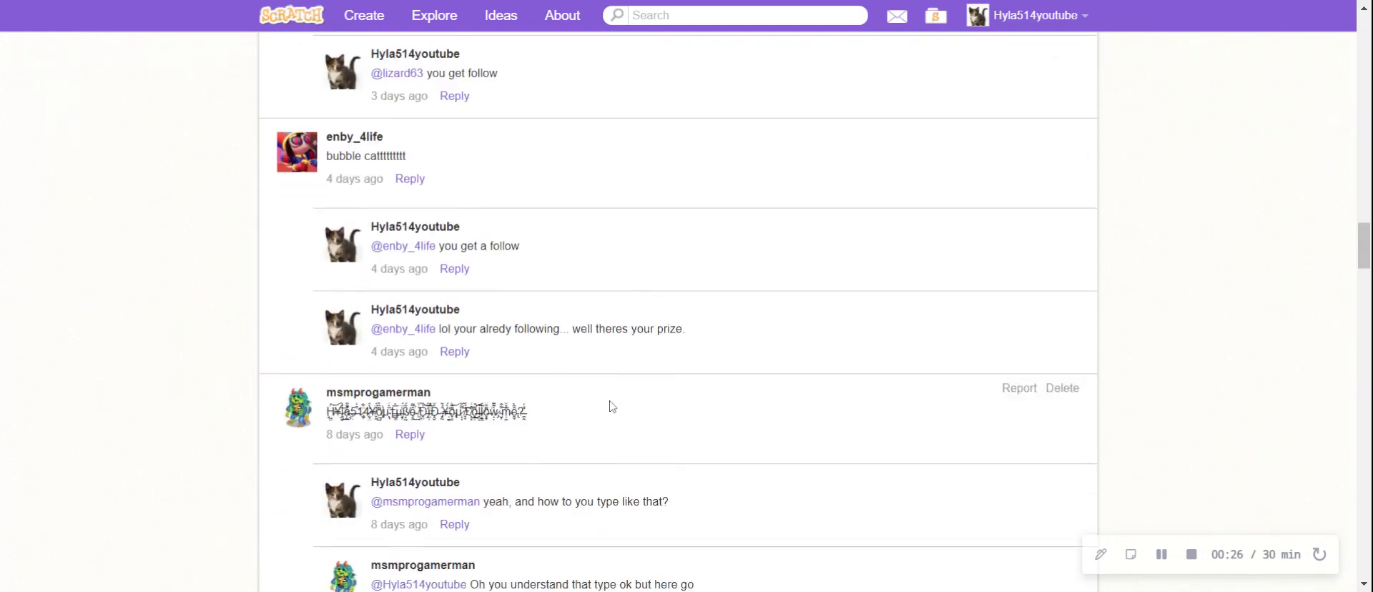
scroll(580, 407, "down", 5)
scroll(530, 390, "up", 12)
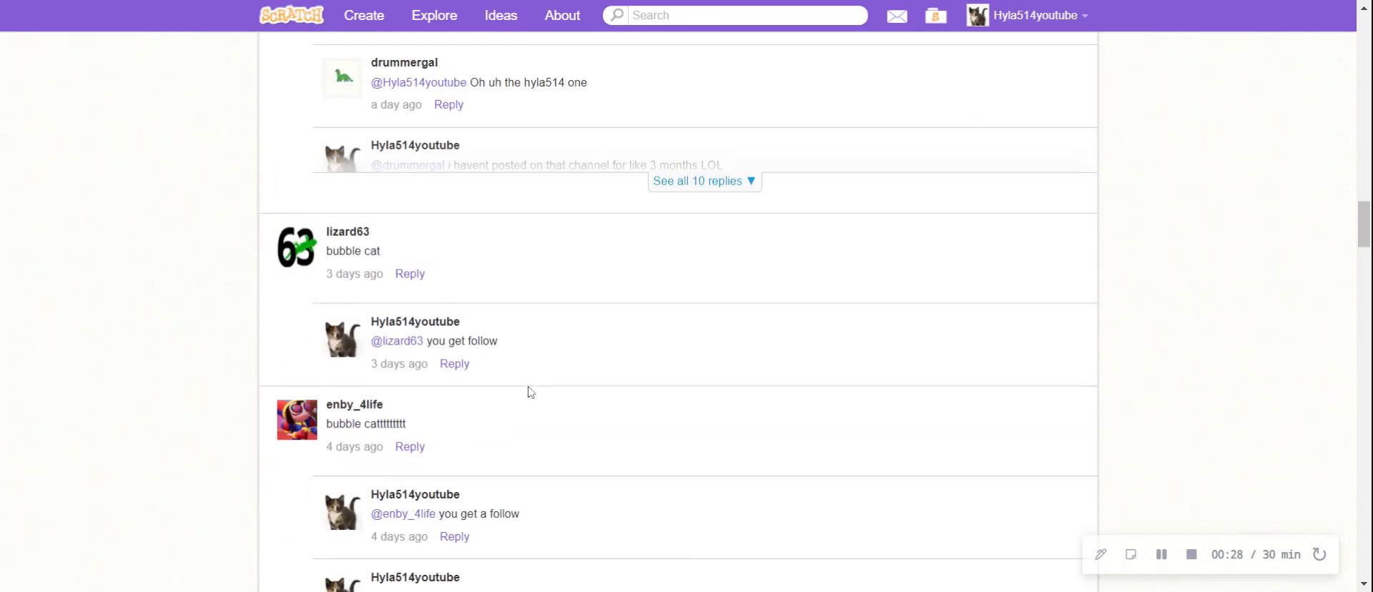
scroll(523, 323, "up", 2)
left_click(694, 359)
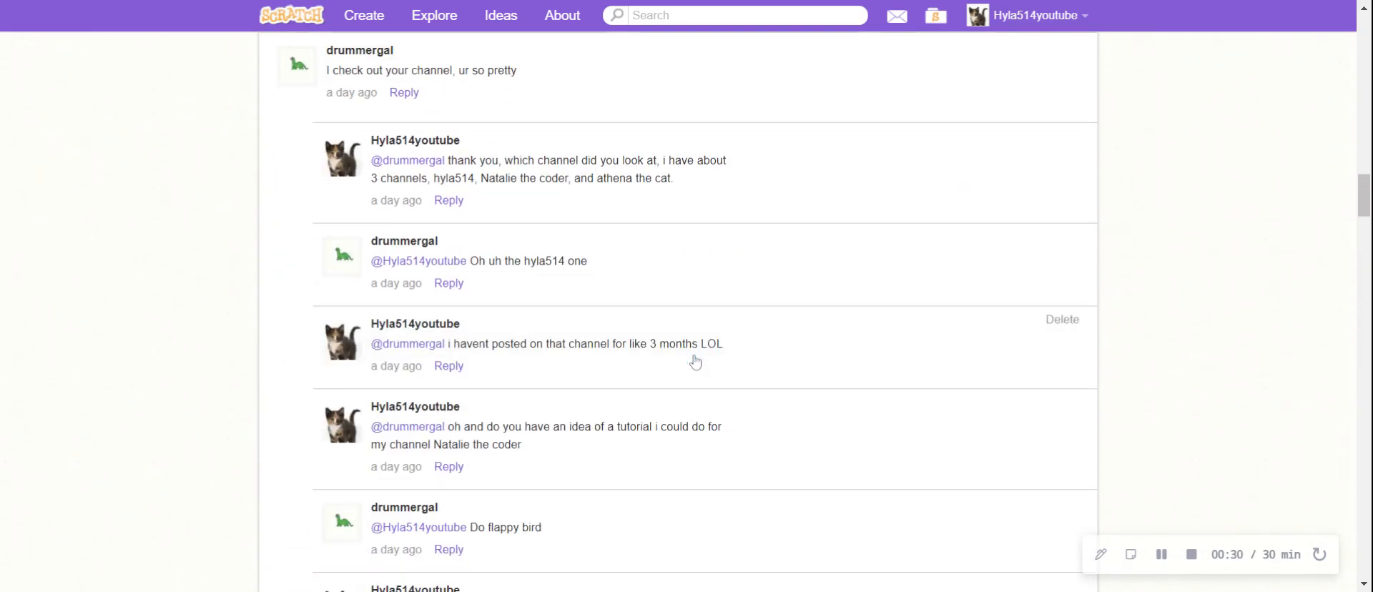
scroll(689, 370, "down", 2)
scroll(659, 350, "down", 3)
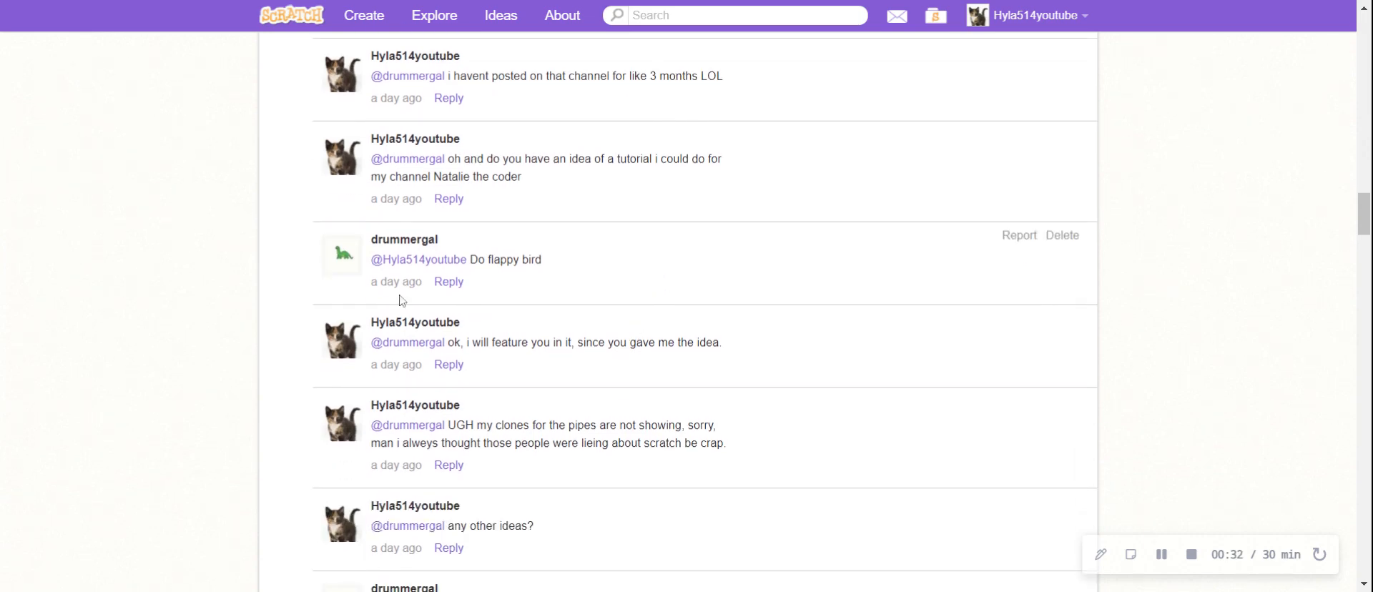
scroll(427, 238, "down", 6)
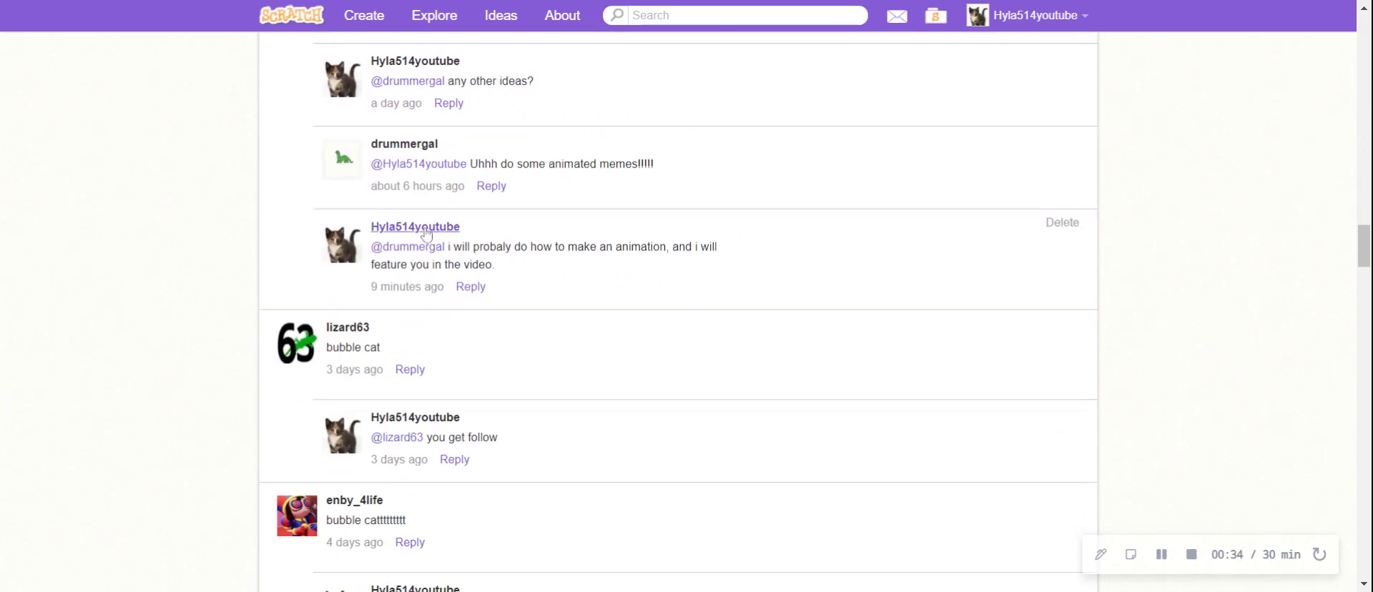
scroll(495, 284, "up", 1)
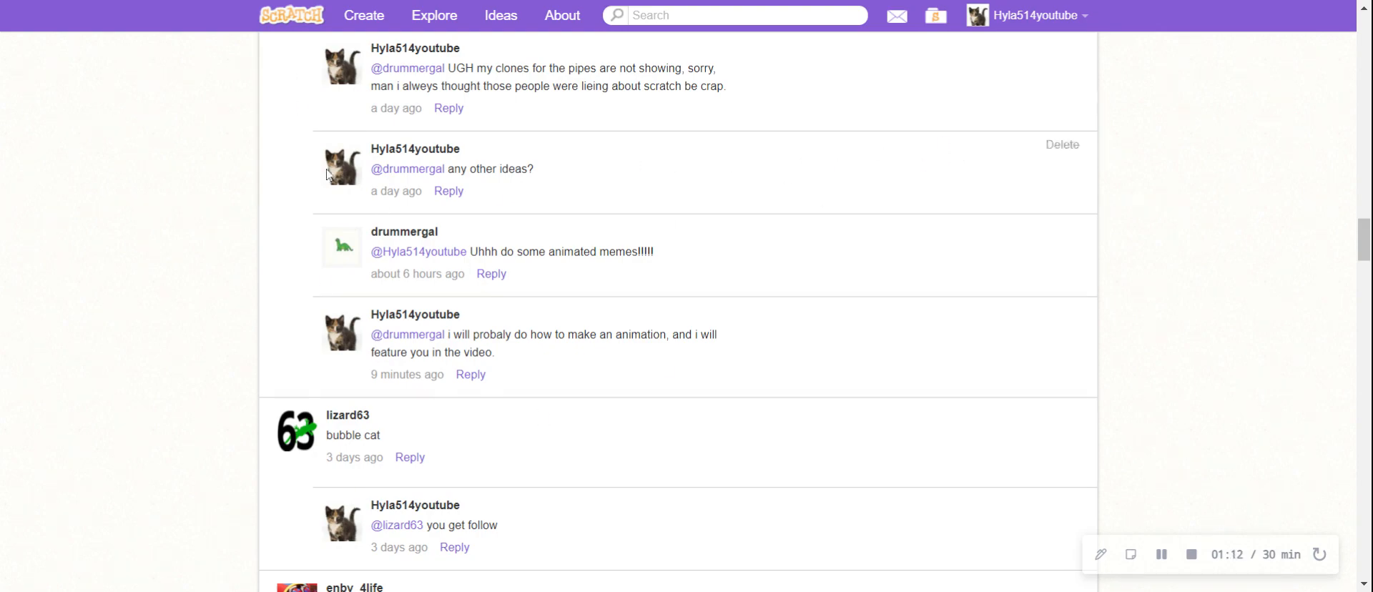
scroll(444, 256, "up", 10)
scroll(444, 256, "down", 5)
scroll(453, 236, "up", 1)
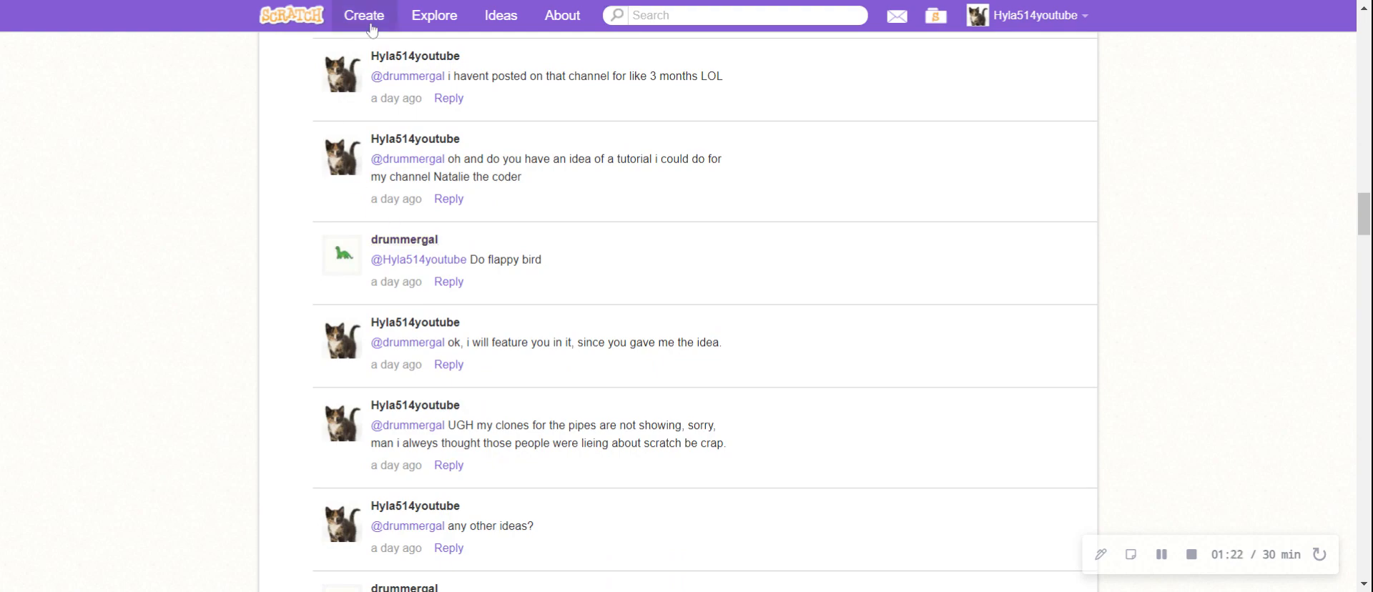
scroll(438, 297, "up", 15)
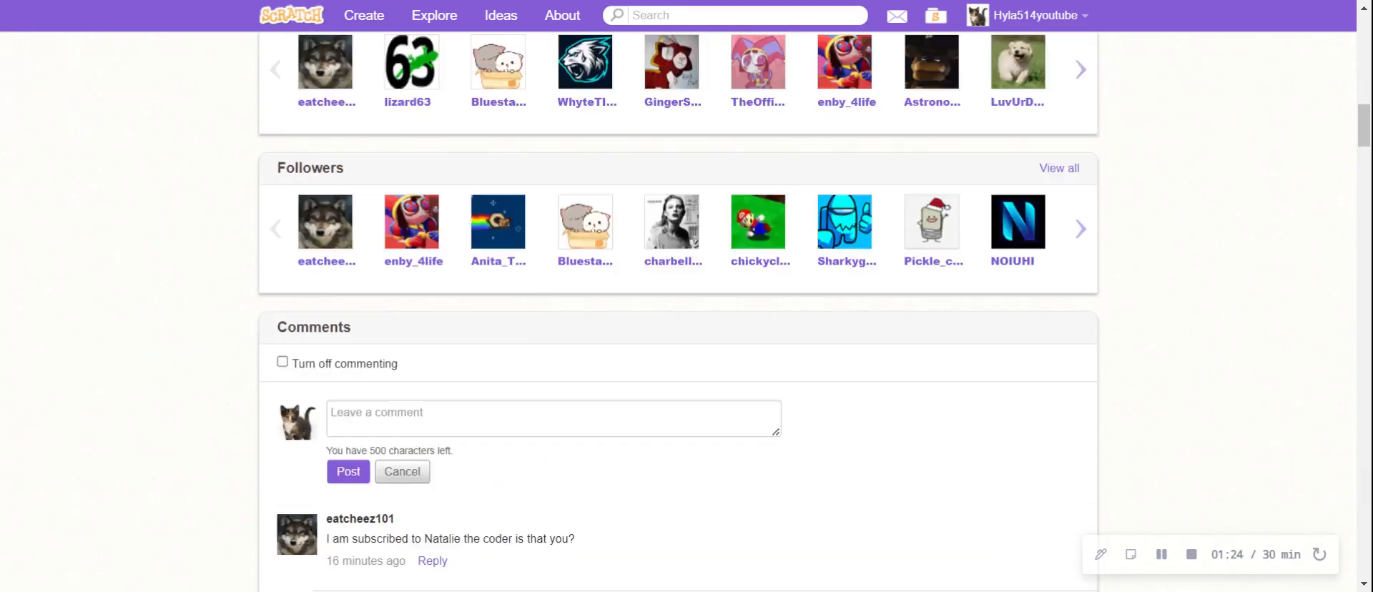
scroll(372, 80, "up", 15)
scroll(372, 80, "down", 10)
scroll(372, 80, "up", 3)
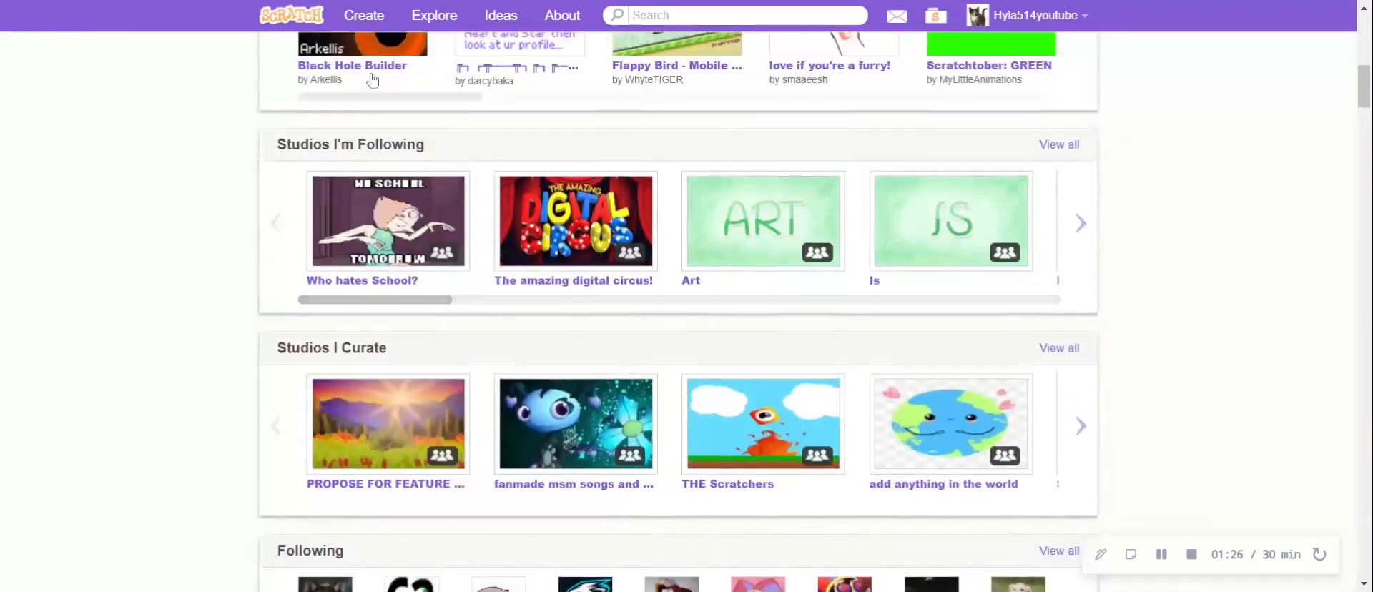
scroll(372, 80, "up", 12)
scroll(629, 196, "down", 8)
scroll(386, 6, "up", 4)
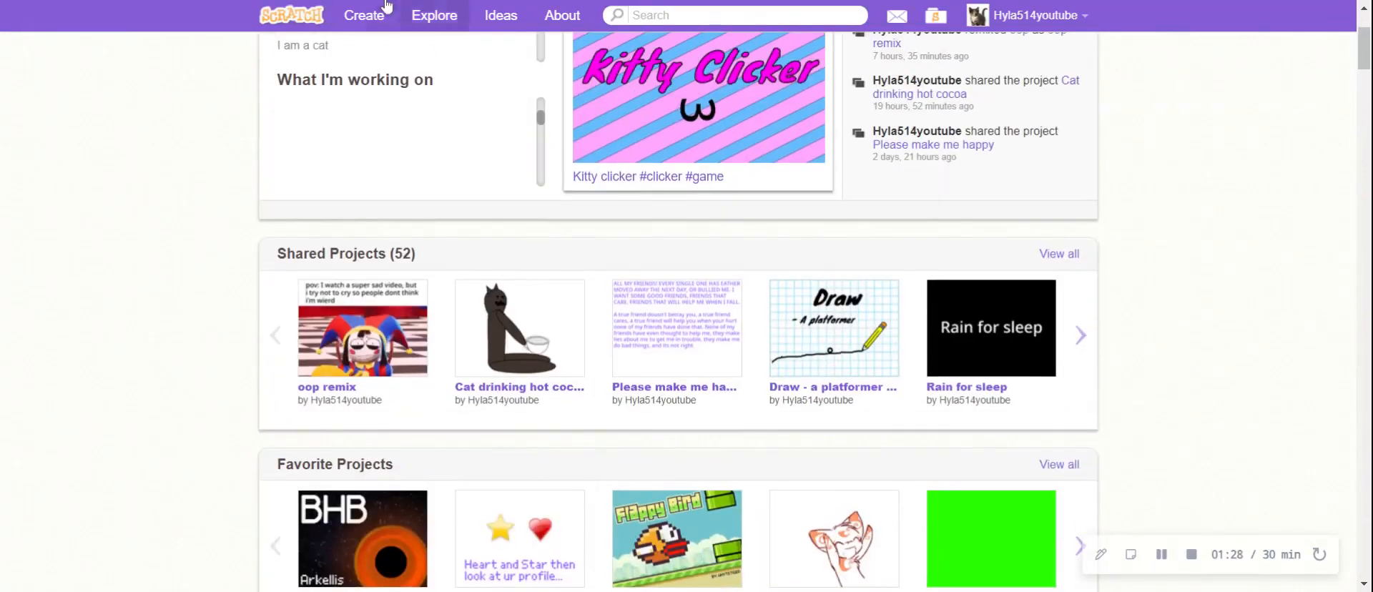
- Go back to My Stuff and look through the unshared projects
key("alt+Left")
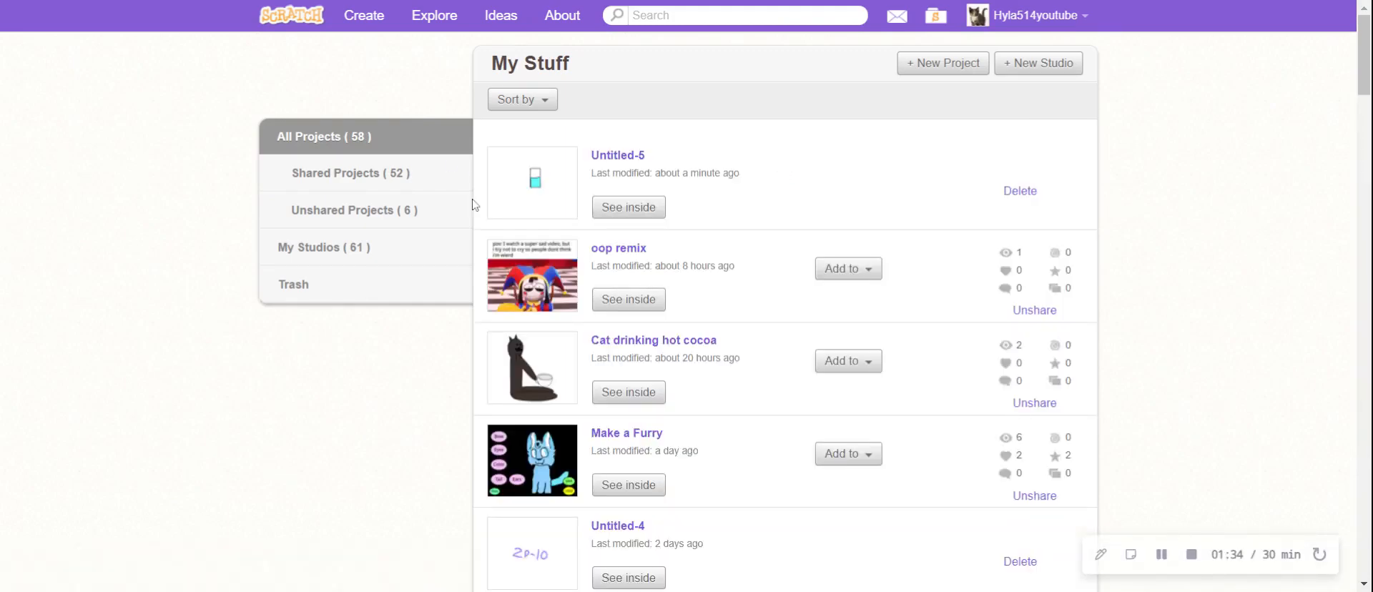
left_click(441, 214)
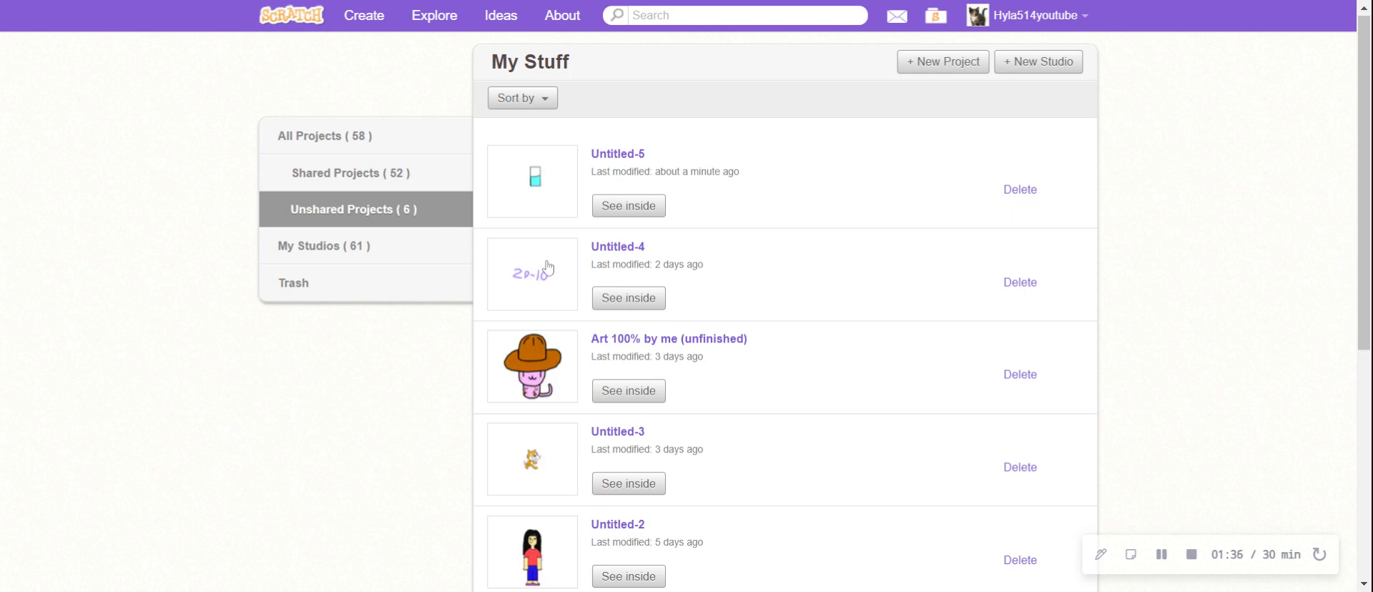
scroll(545, 264, "down", 2)
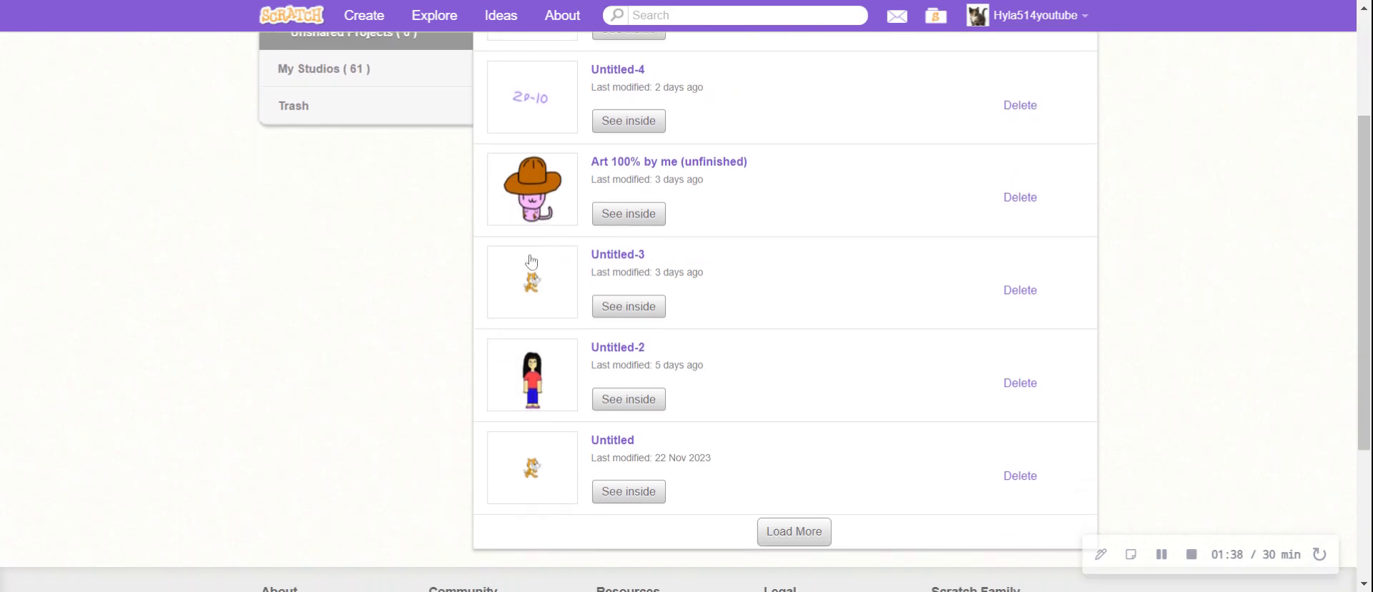
scroll(531, 262, "up", 3)
- List all projects, open Untitled-5 and show its costume for editing
left_click(420, 138)
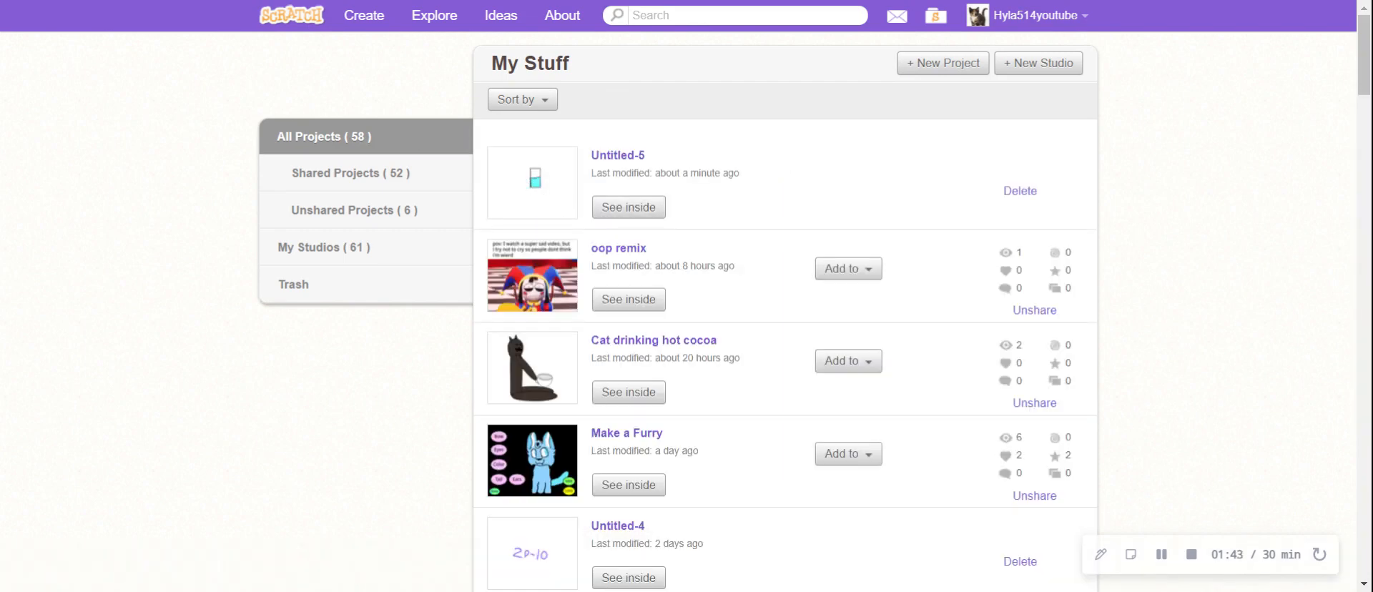
left_click(533, 187)
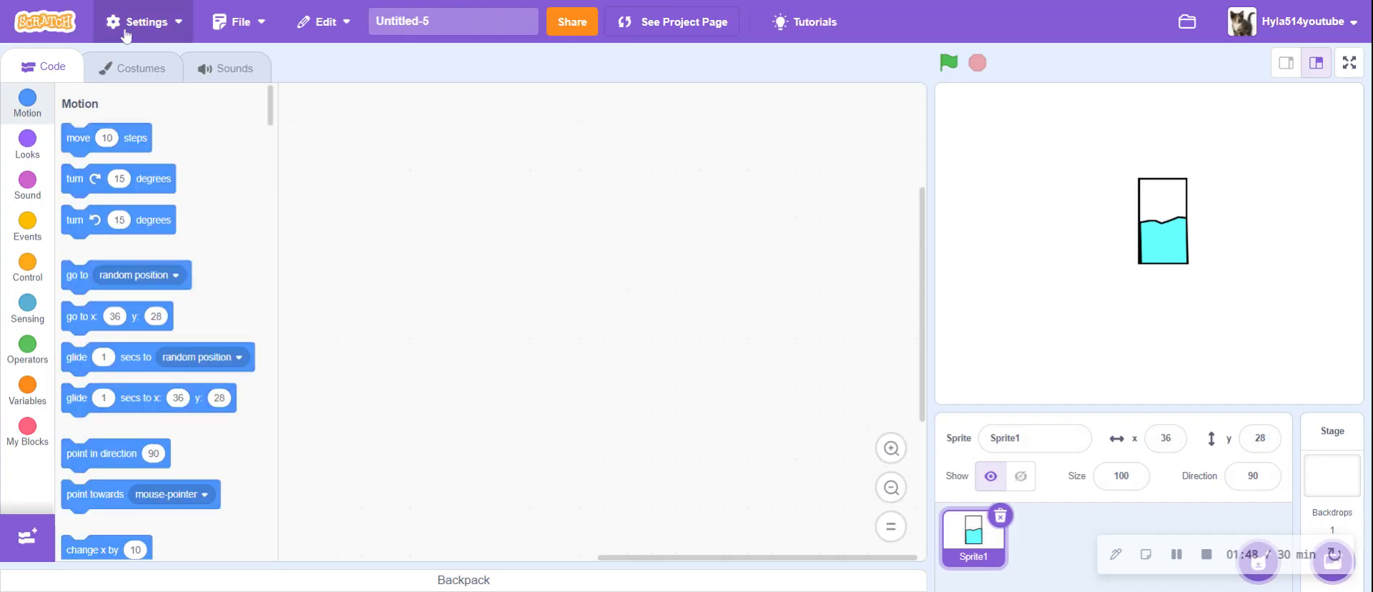
left_click(159, 70)
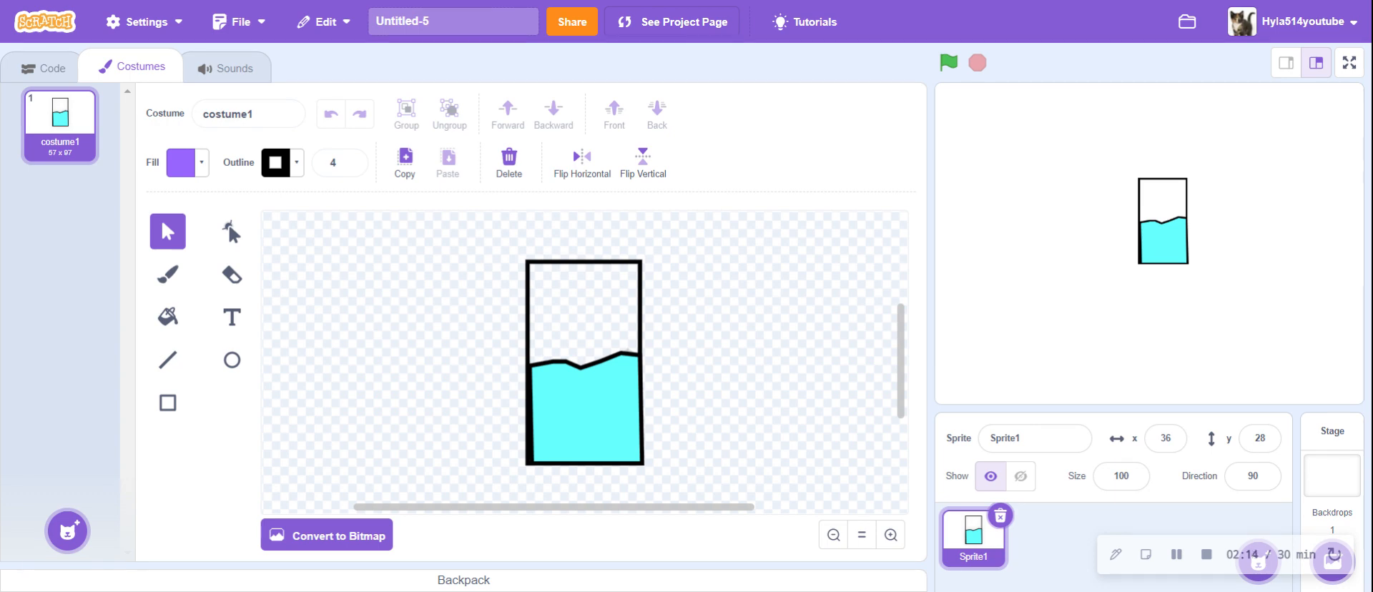
left_click(1114, 477)
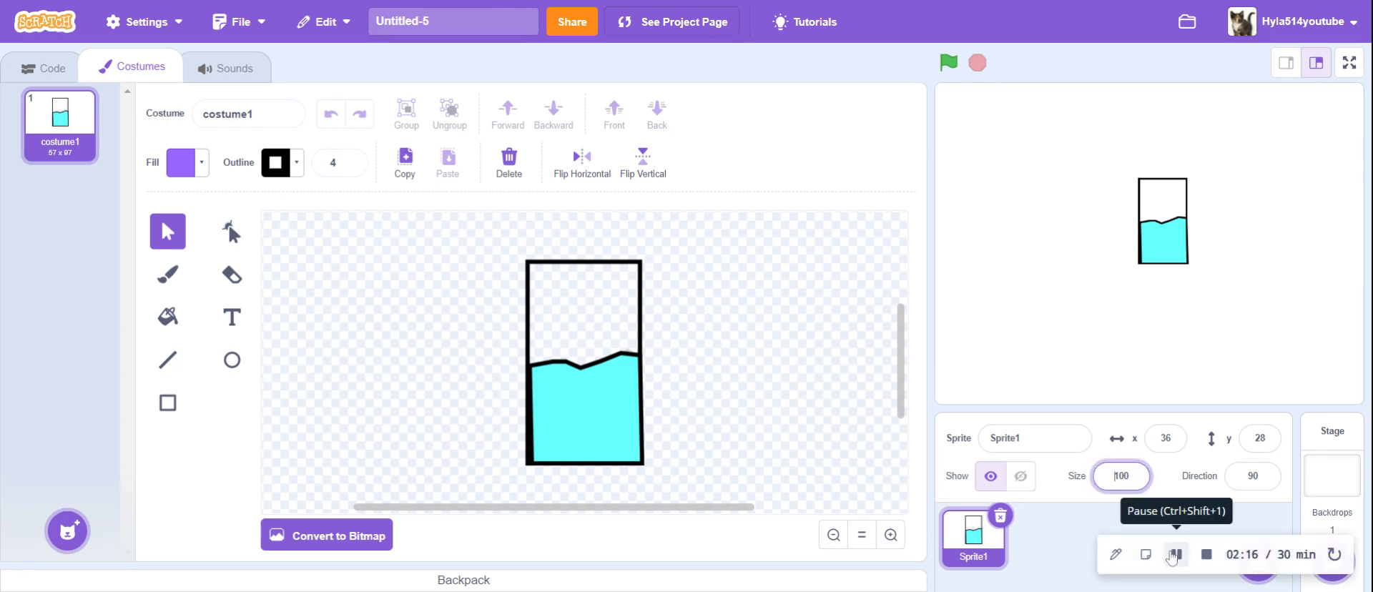
left_click(1173, 555)
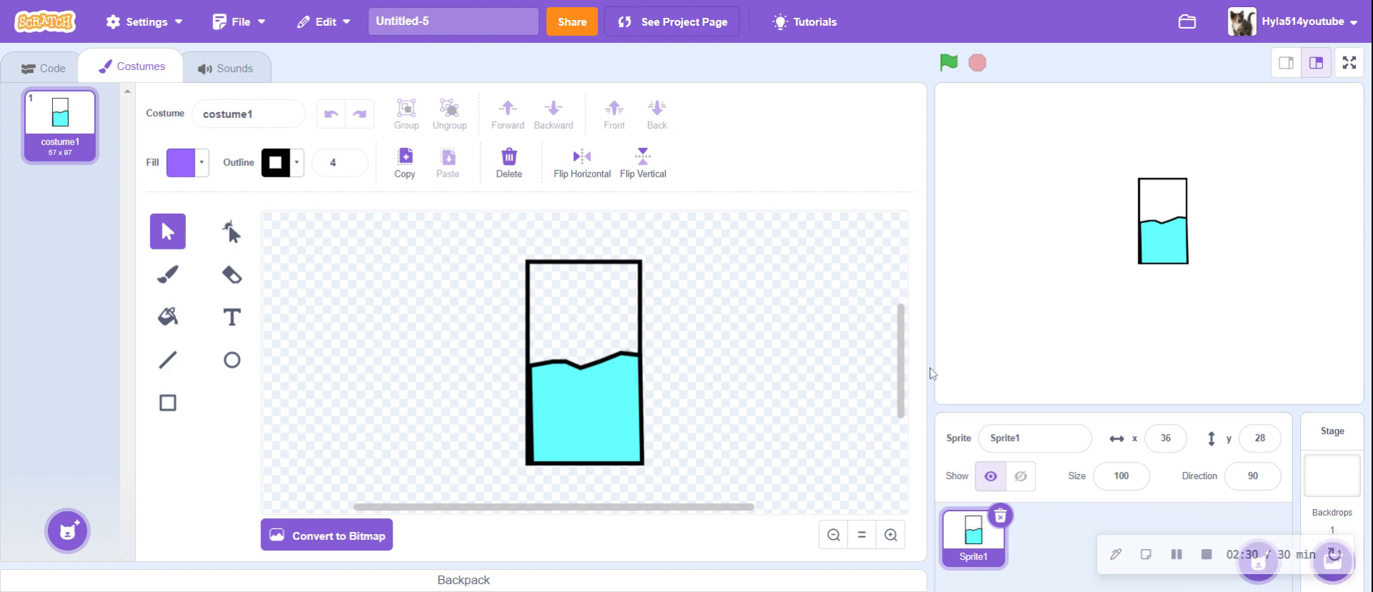
scroll(727, 426, "up", 3)
scroll(729, 430, "down", 5)
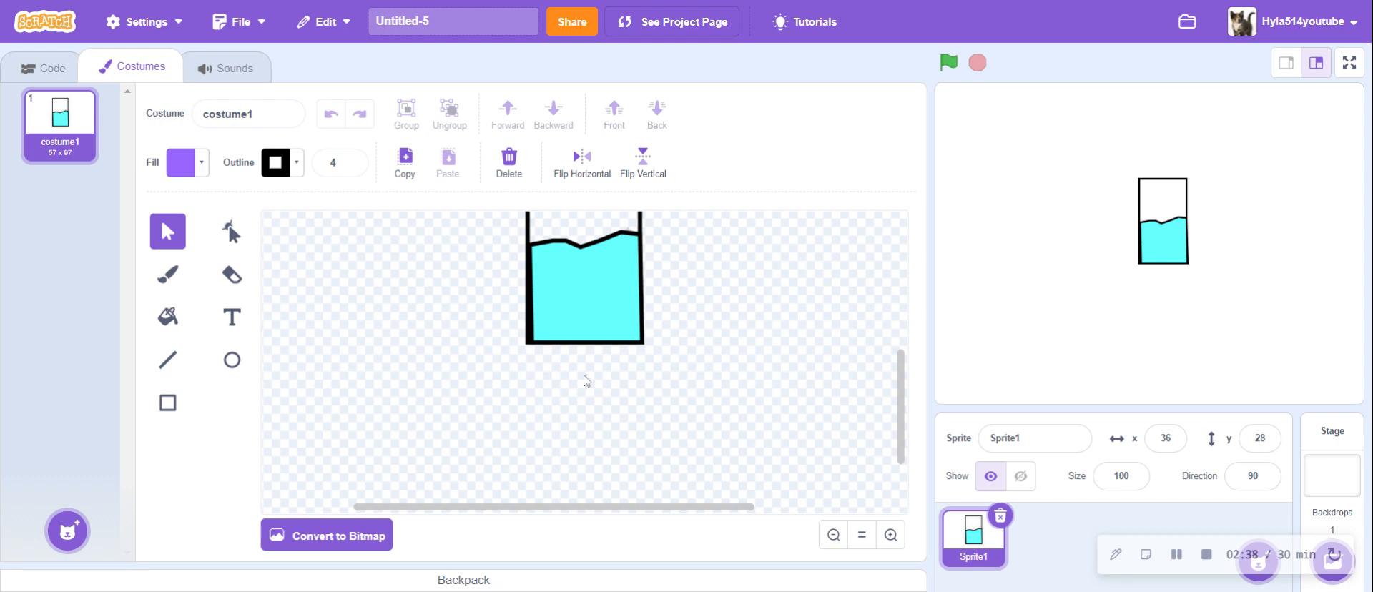
scroll(585, 380, "up", 2)
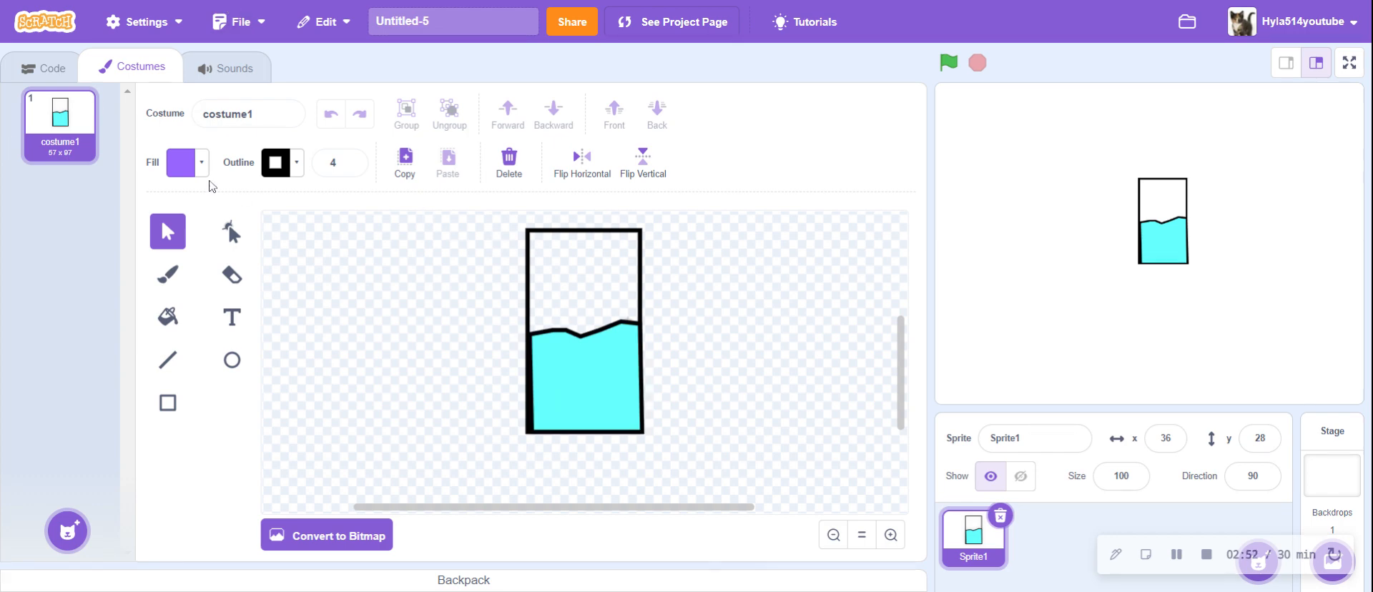
- Shrink the whole glass drawing to about 32 x 54 and move it to the lower right of the costume's centre point
left_click(862, 535)
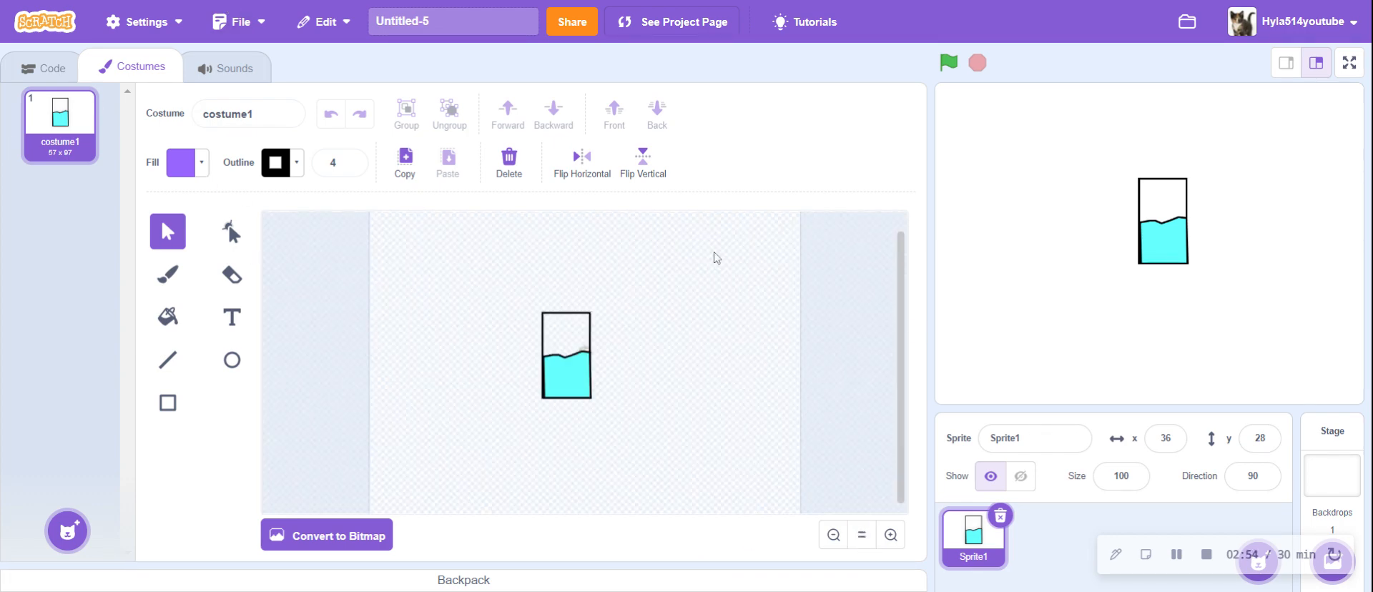
left_click_drag(716, 255, 486, 484)
left_click_drag(591, 313, 570, 350)
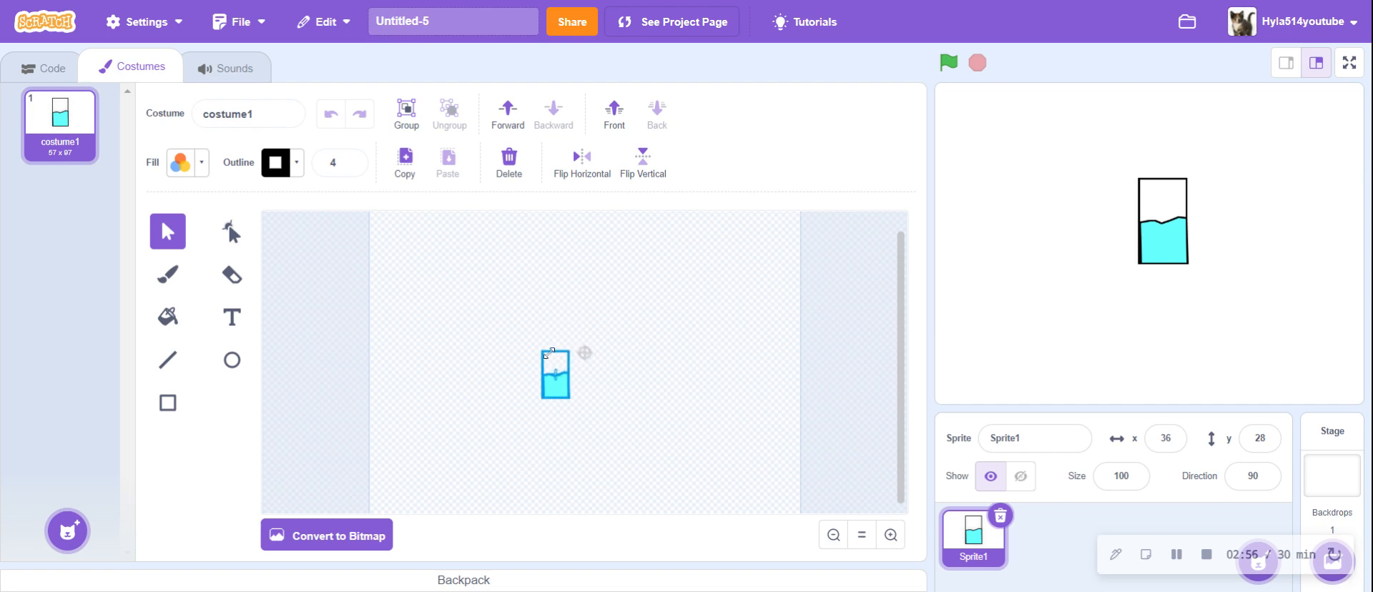
mouse_move(557, 388)
left_mouse_down()
mouse_move(632, 368)
mouse_move(688, 414)
mouse_move(621, 389)
left_mouse_up()
left_click(712, 386)
- Draw a wide, flat ellipse overlapping the glass, fill it bright green (color 31, saturation 100, brightness 100), and save the project
left_click(891, 535)
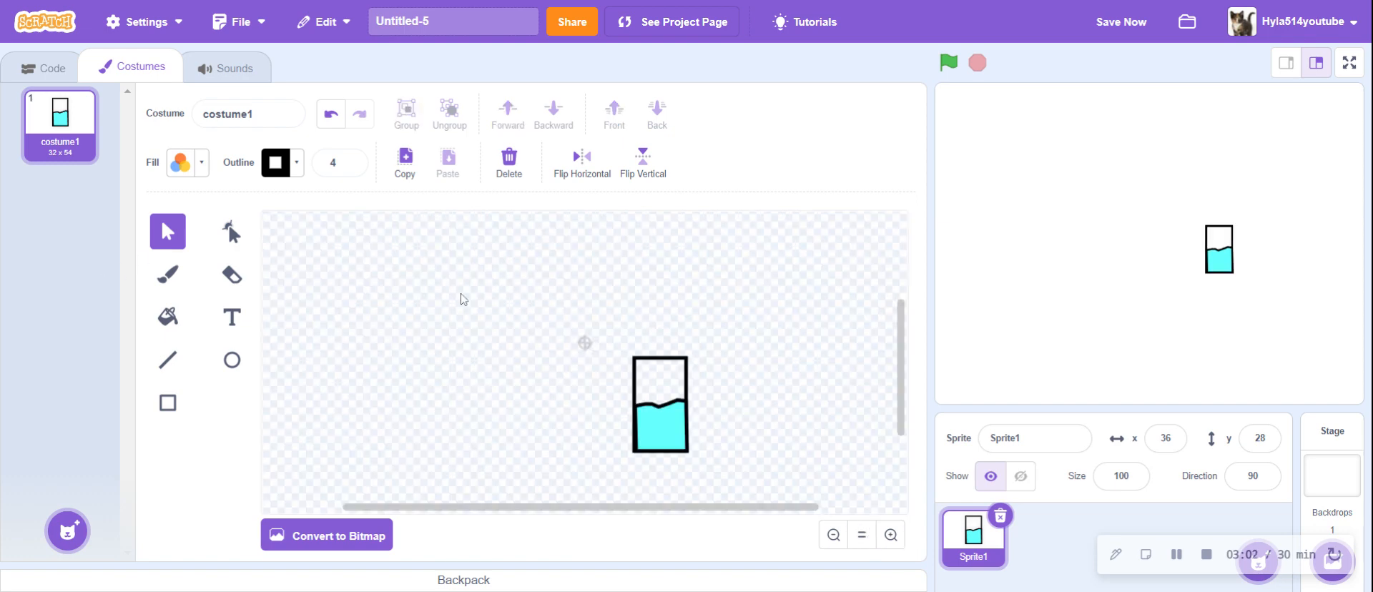
scroll(448, 295, "down", 2)
left_click(236, 359)
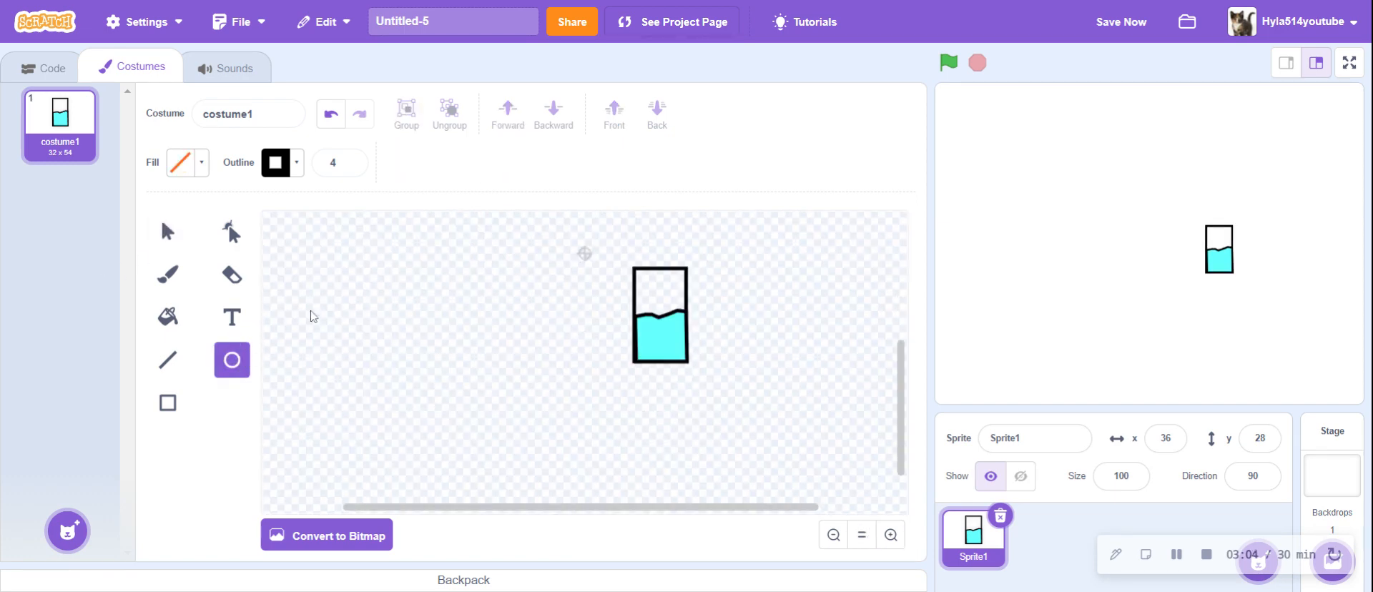
left_click_drag(337, 294, 665, 371)
left_click(184, 163)
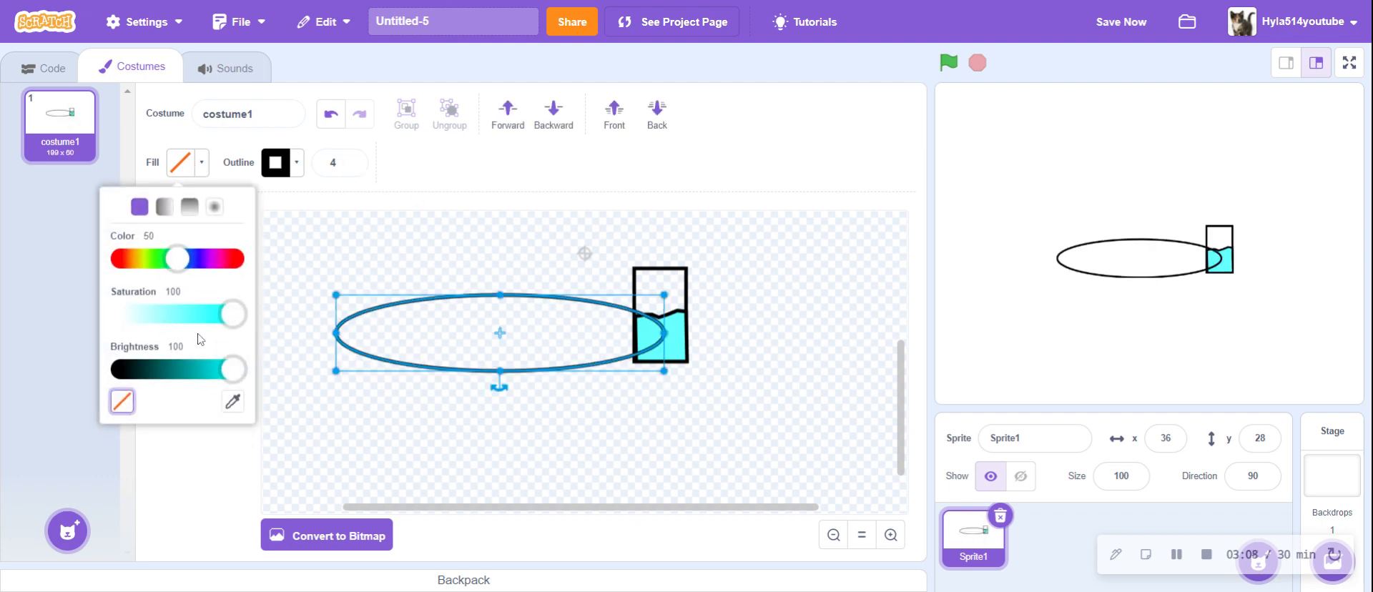
left_click_drag(184, 268, 156, 275)
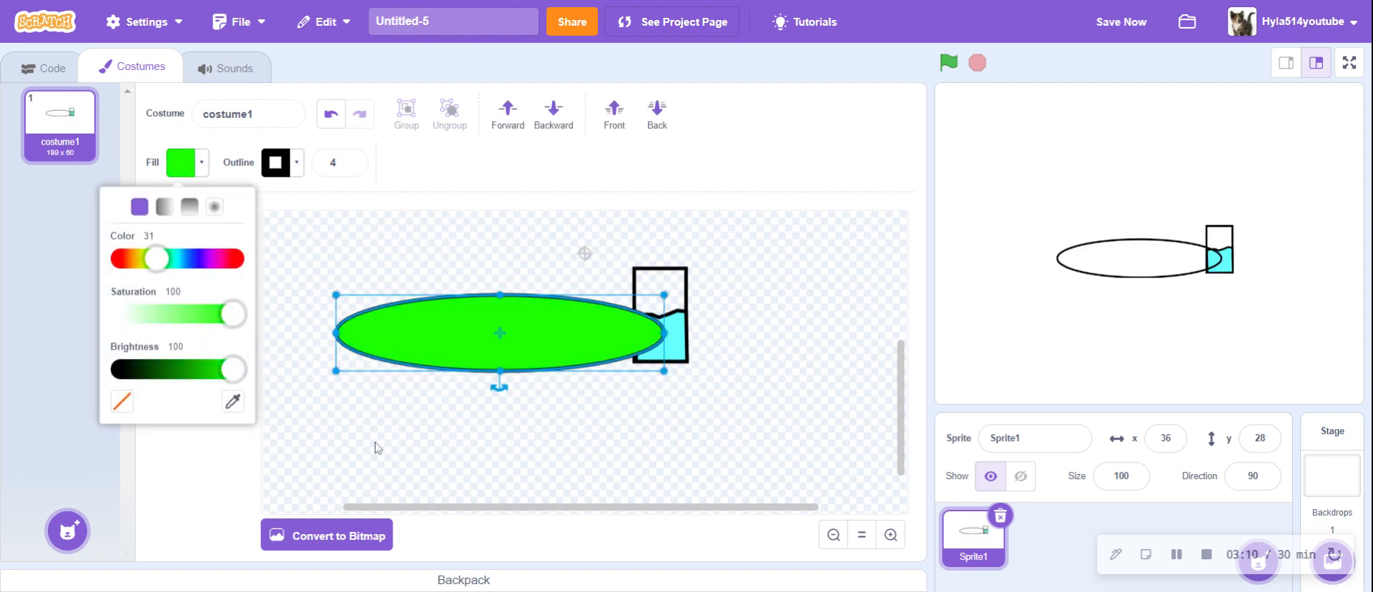
left_click(408, 439)
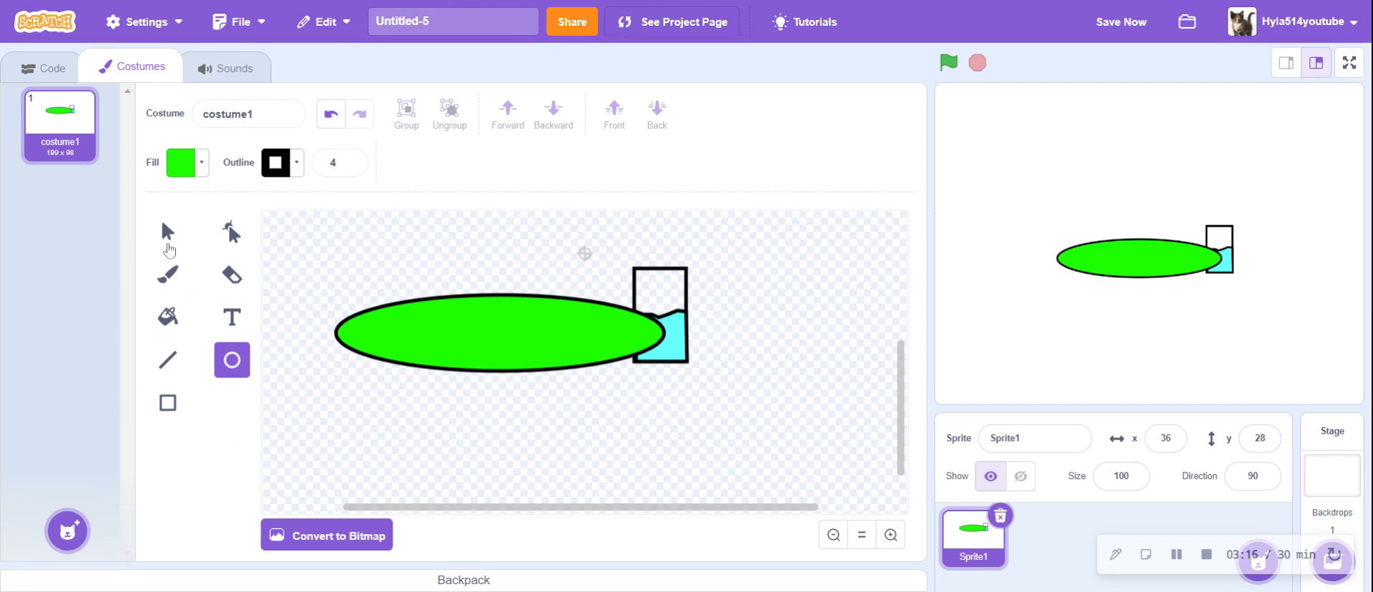
left_click(163, 225)
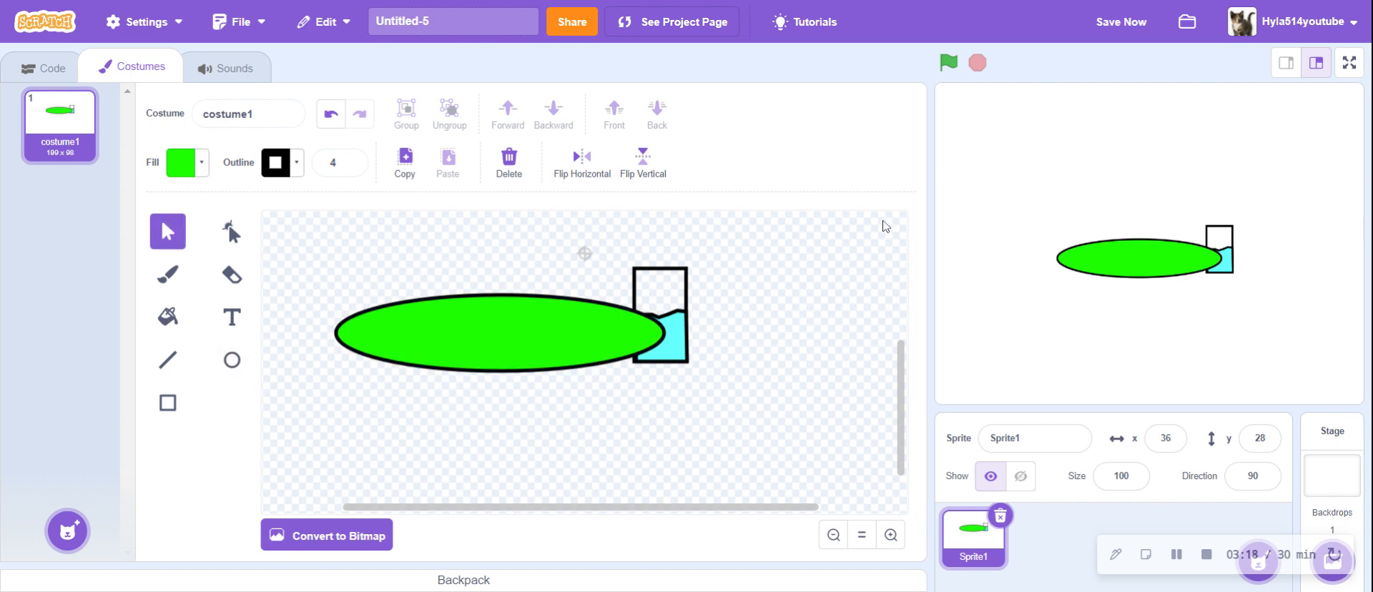
left_click(1134, 23)
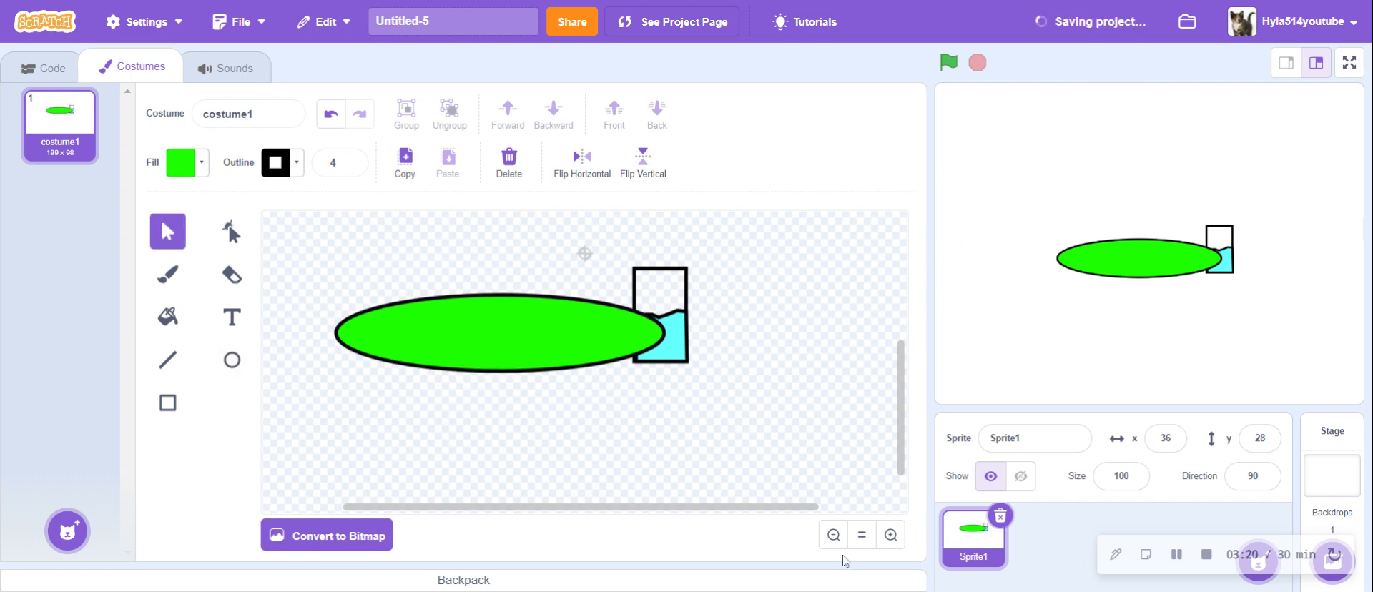
- Place a copy of the green ellipse below the original, and shift the original ellipse and glass together up and slightly right
left_click(834, 535)
left_click(518, 400)
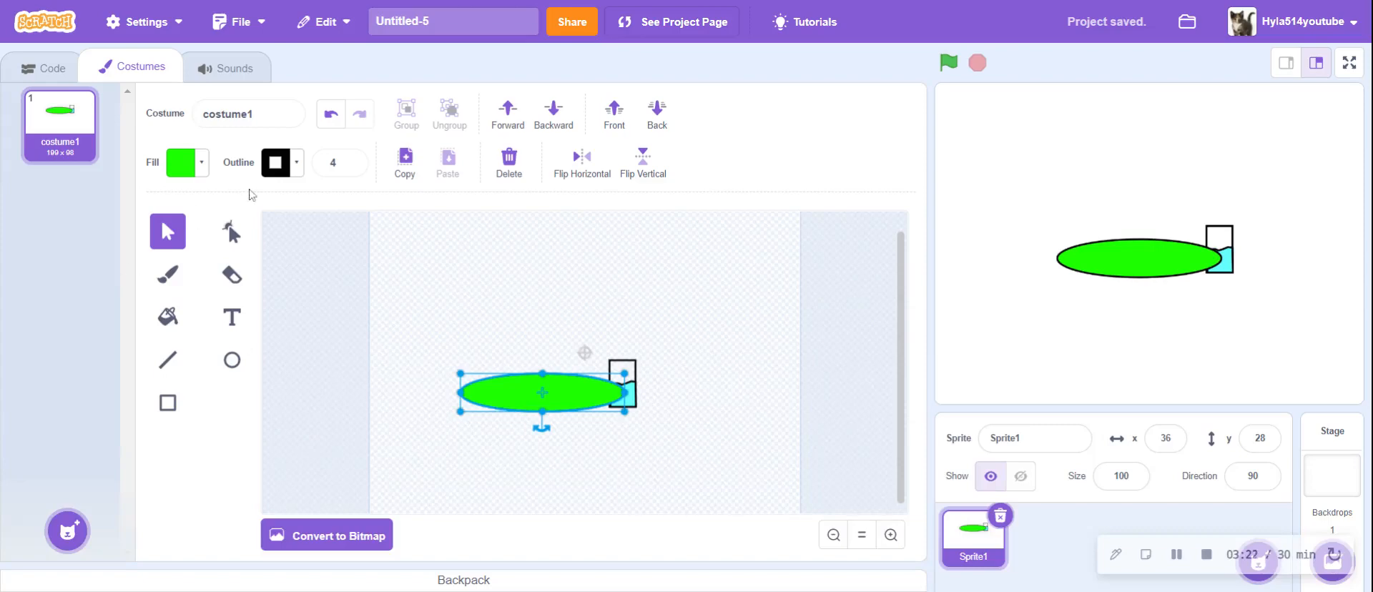
left_click(402, 165)
left_click(447, 159)
left_click_drag(578, 397, 553, 474)
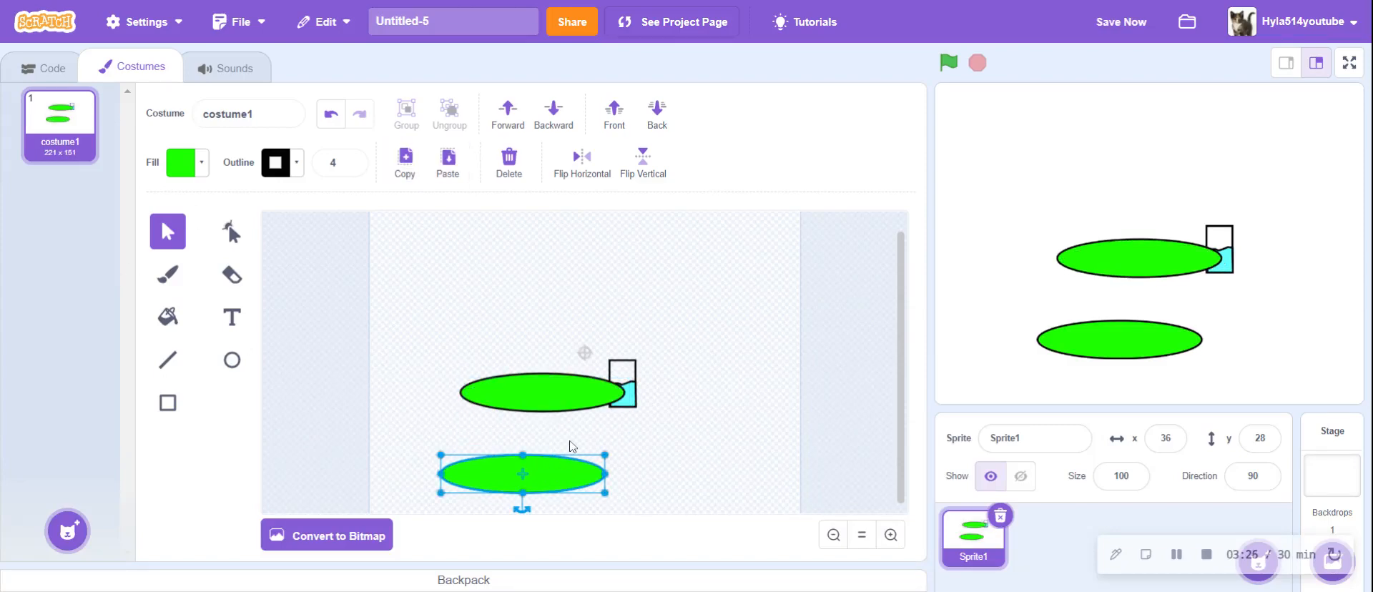
left_click_drag(664, 355, 592, 354)
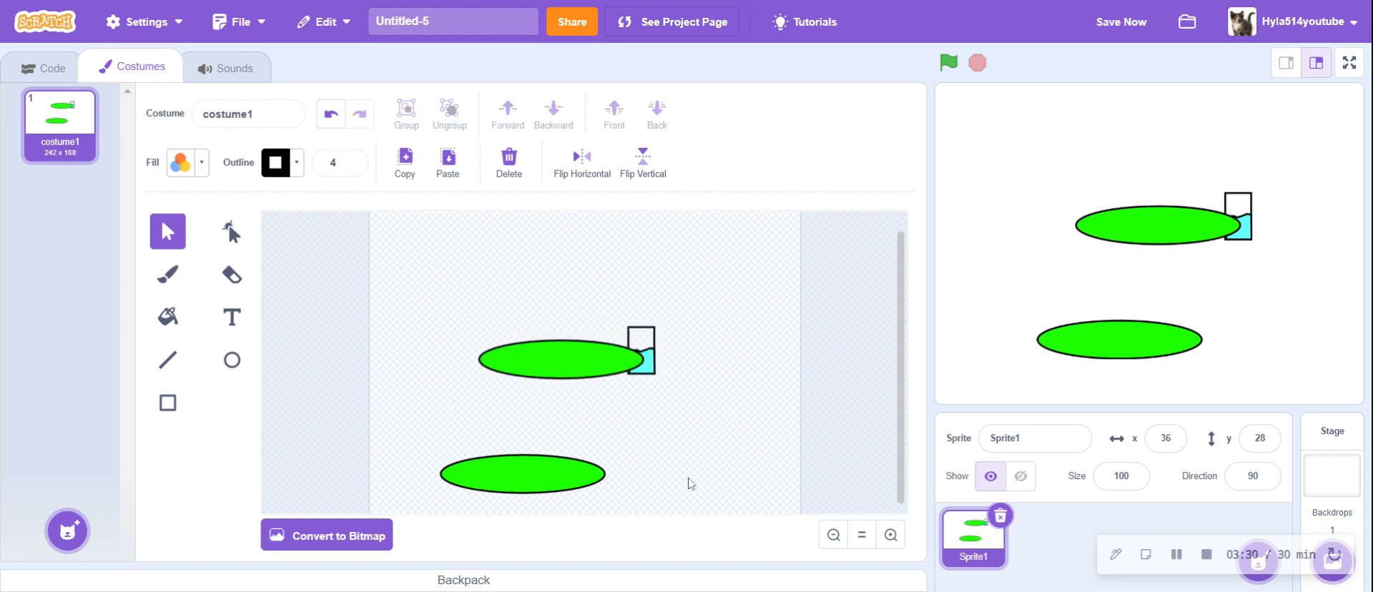
- Duplicate the lower green ellipse so the two overlap with a slight offset, and send the upper one of the pair to the back
left_click(559, 491)
left_click_drag(574, 484, 574, 452)
left_click(404, 161)
left_click(448, 161)
left_click(657, 111)
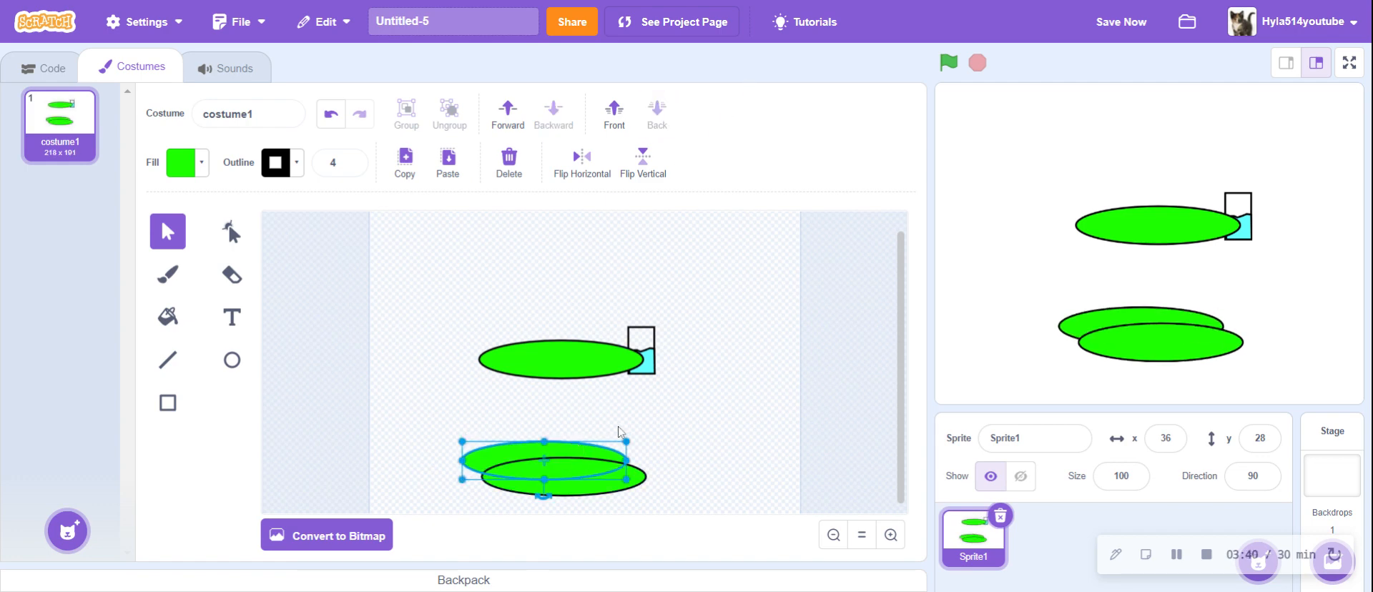
- Draw an upright green ellipse with a black outline overlapping the left ends of the two stacked leg ellipses
left_click(567, 410)
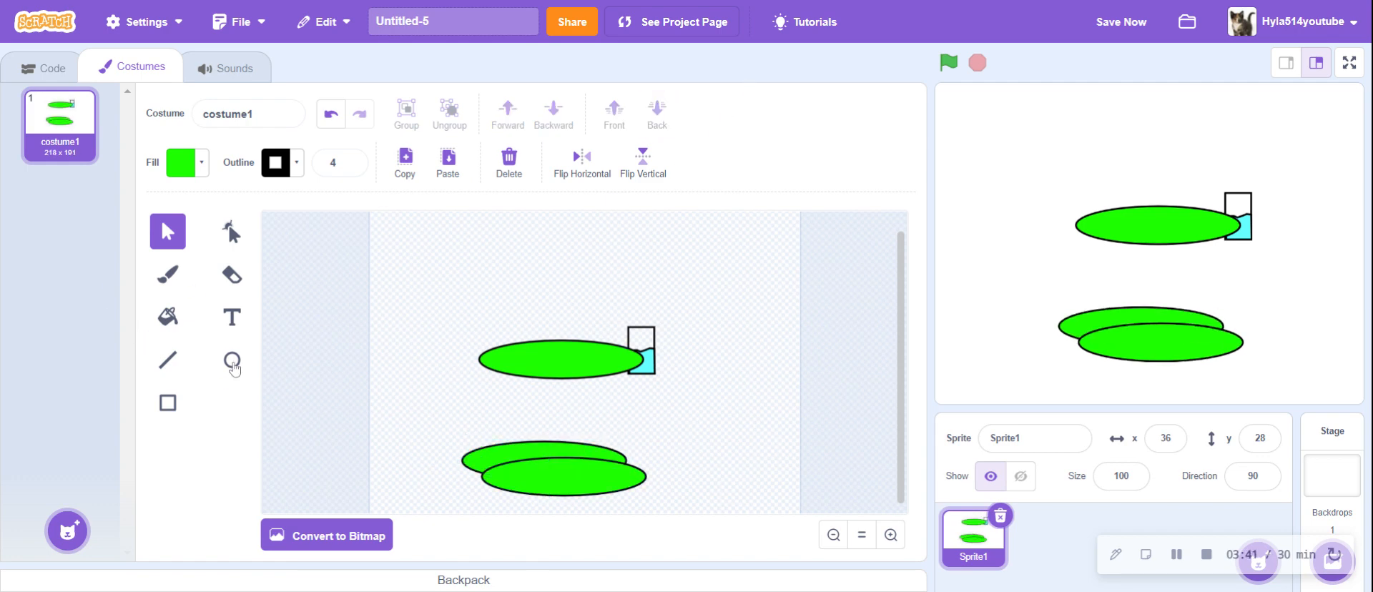
left_click(232, 360)
left_click_drag(443, 394, 501, 489)
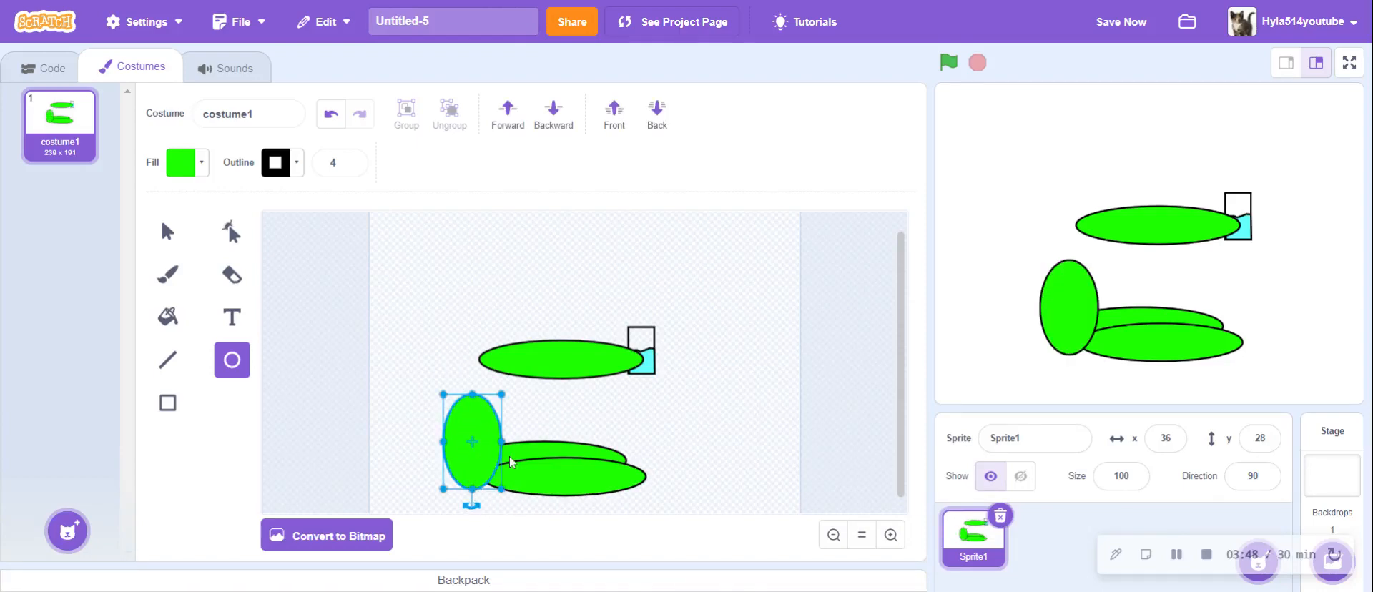
- Try narrowing the upright ellipse and tilting it to the left, and undo those changes
left_click_drag(504, 447, 479, 448)
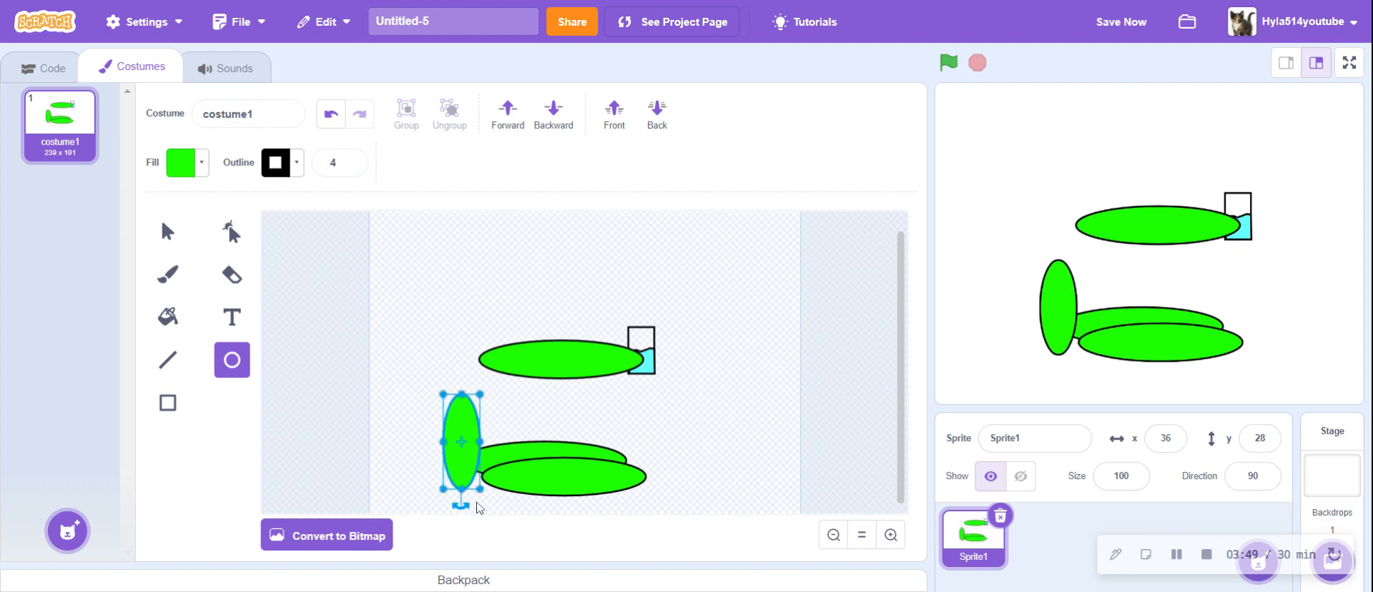
left_click_drag(463, 505, 515, 529)
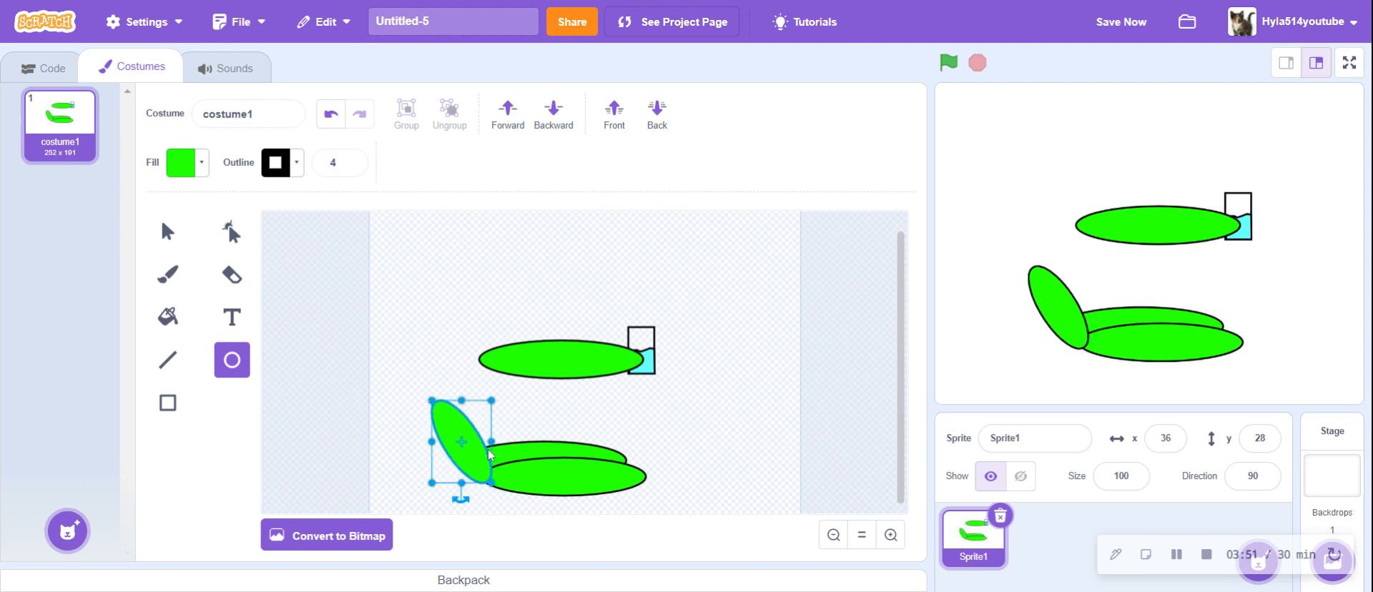
left_click_drag(468, 449, 463, 443)
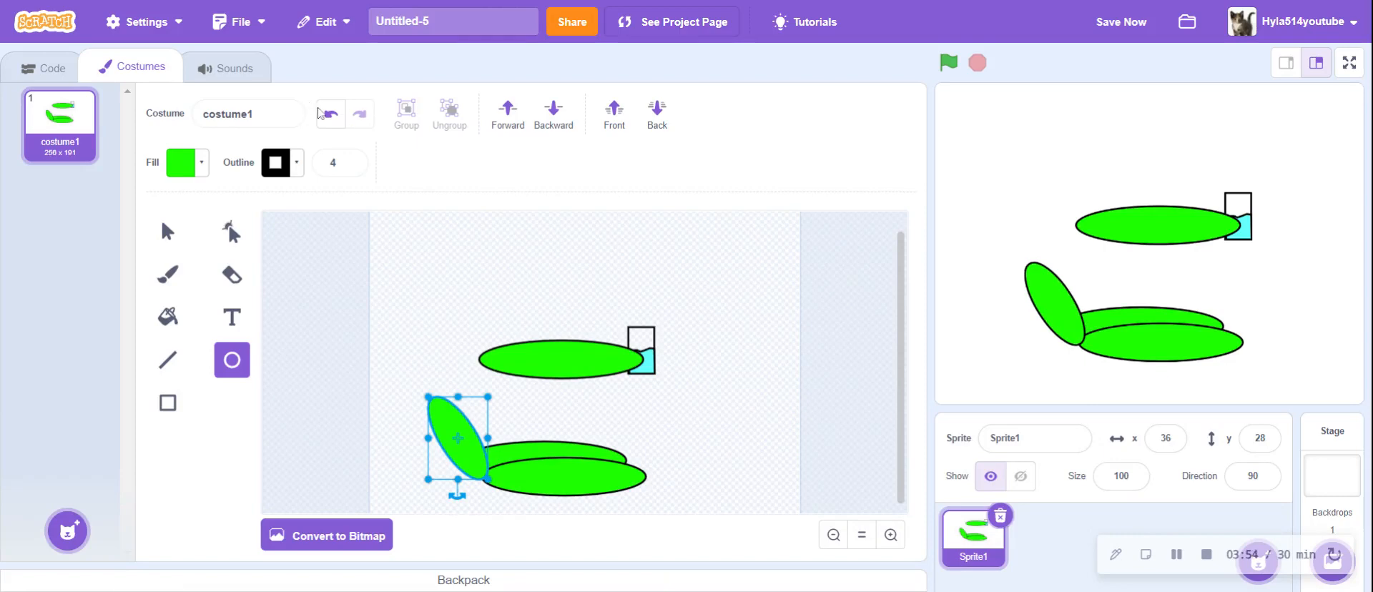
left_click(329, 116)
left_click(329, 116)
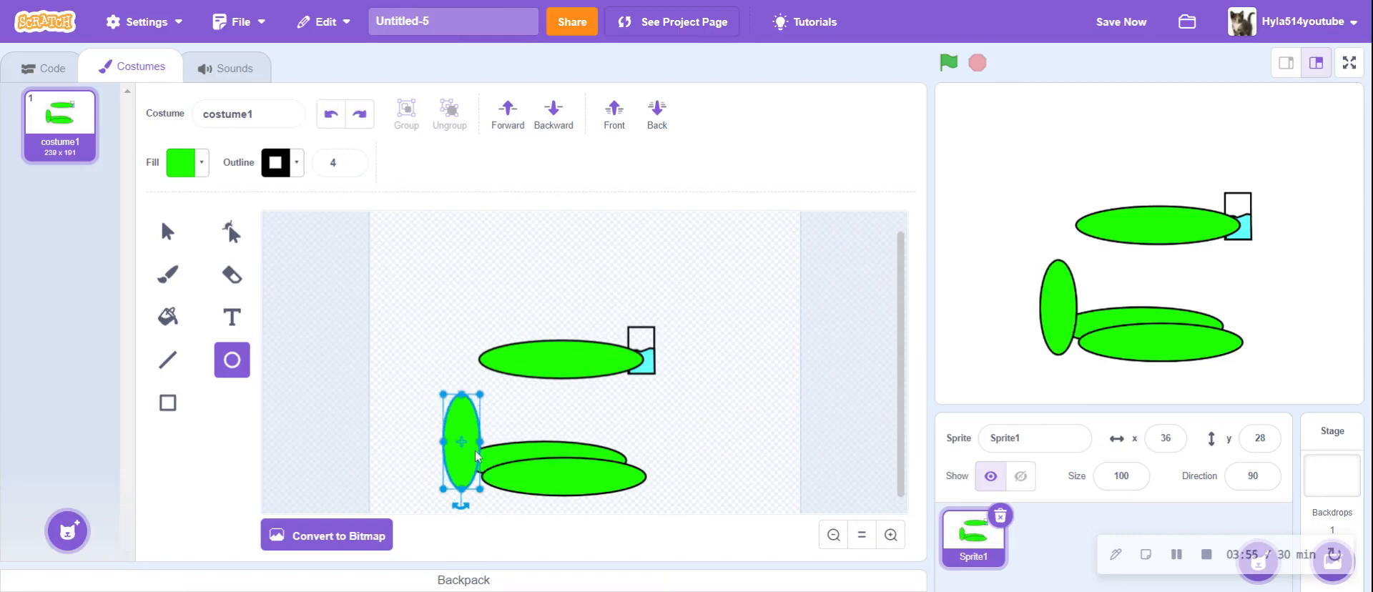
left_click(499, 447)
mouse_move(497, 444)
left_mouse_down()
mouse_move(508, 447)
mouse_move(481, 442)
mouse_move(504, 445)
mouse_move(489, 455)
mouse_move(446, 438)
left_mouse_up()
left_click(329, 113)
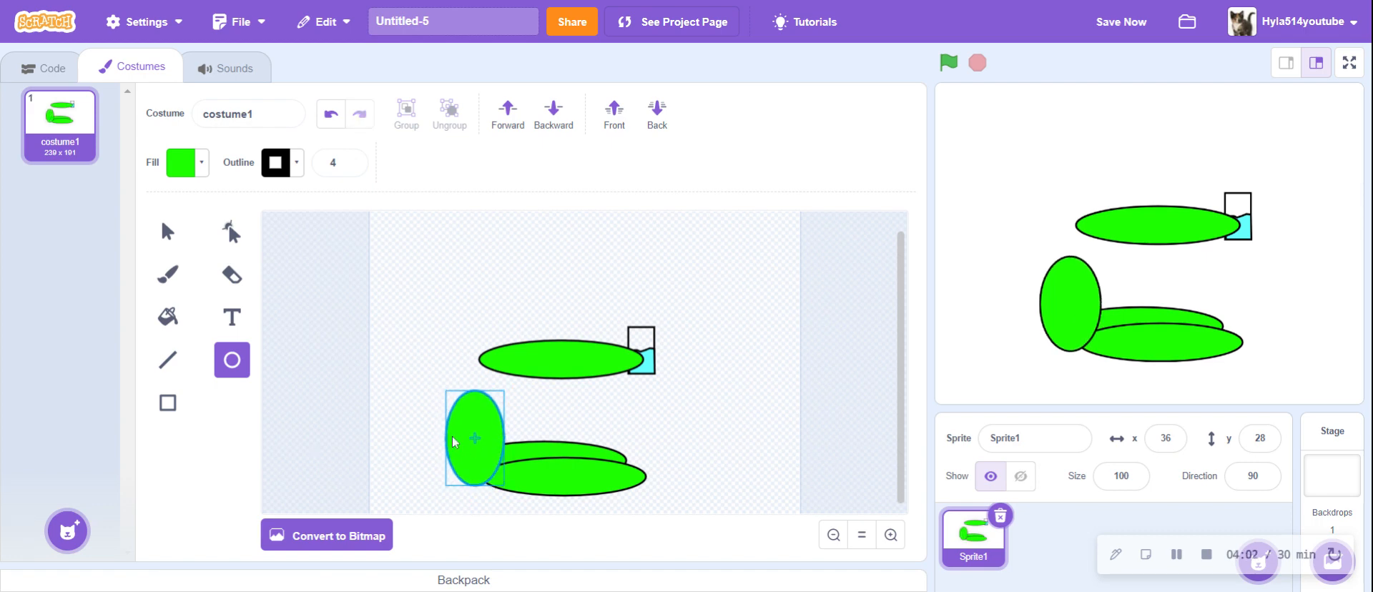
- Stretch the upright ellipse upward into a tall torso and extend the arm ellipse's inner end into it
left_click_drag(475, 392, 476, 264)
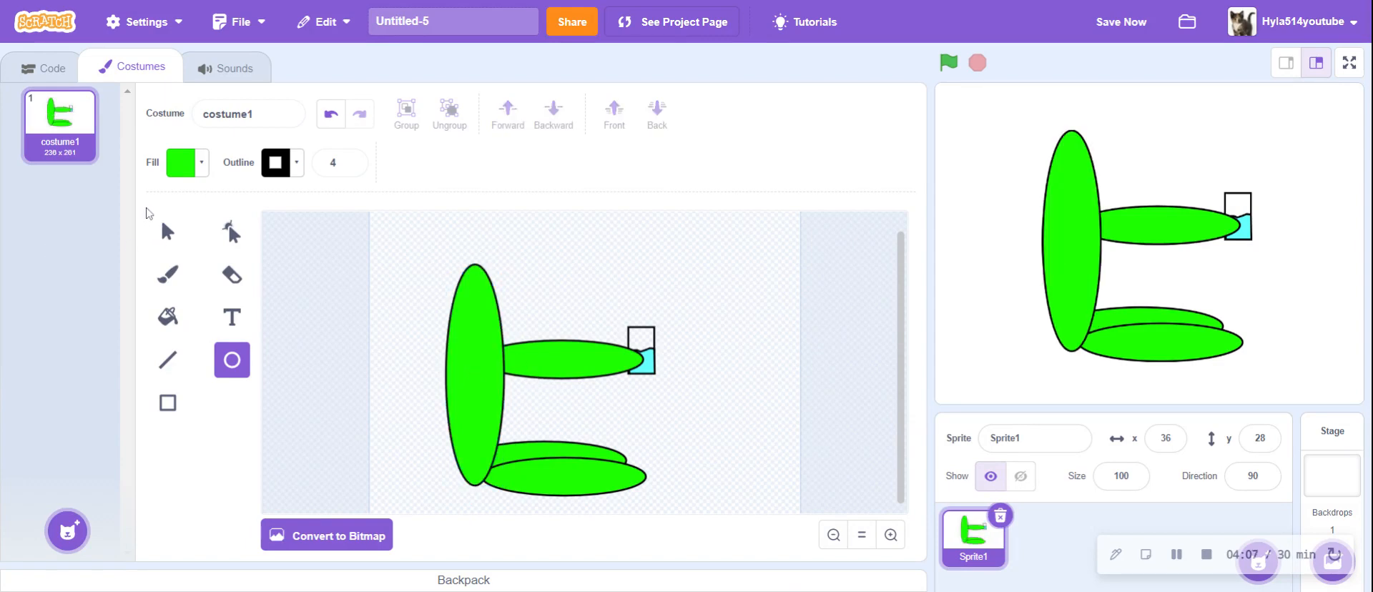
left_click(164, 227)
left_click(565, 363)
left_click_drag(480, 359, 450, 359)
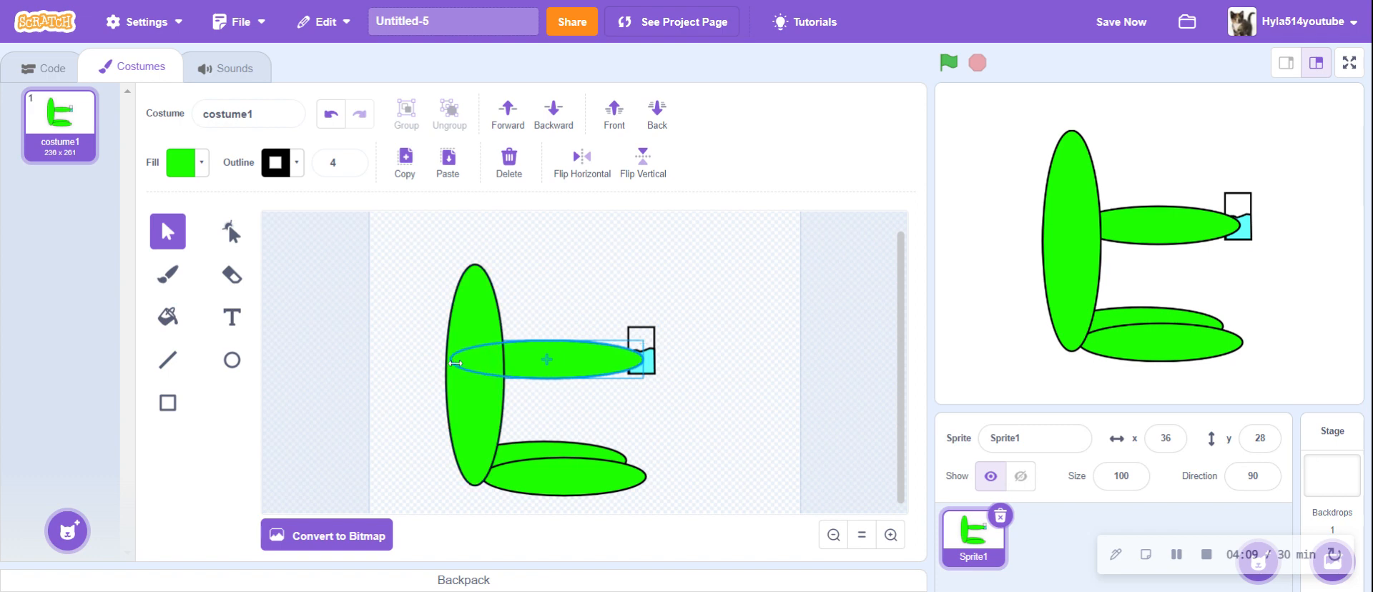
left_click(233, 362)
left_click(167, 231)
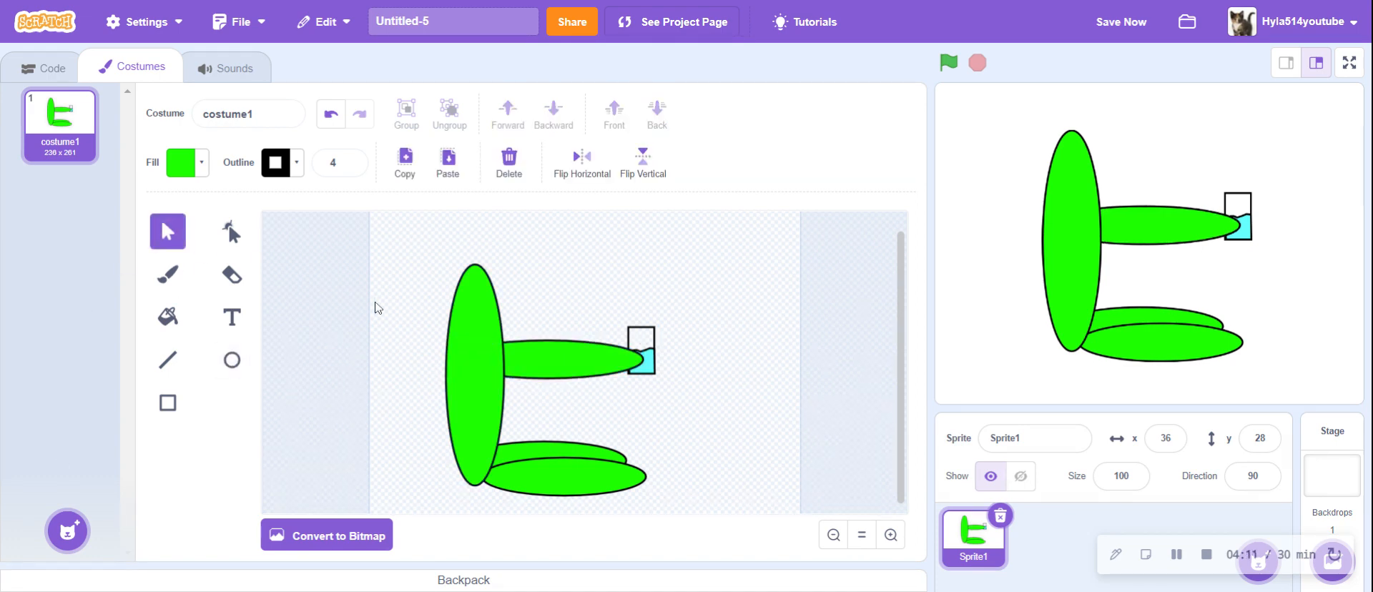
- Draw a nearly circular green head overlapping the upper end of the torso
left_click(231, 360)
scroll(456, 270, "up", 1)
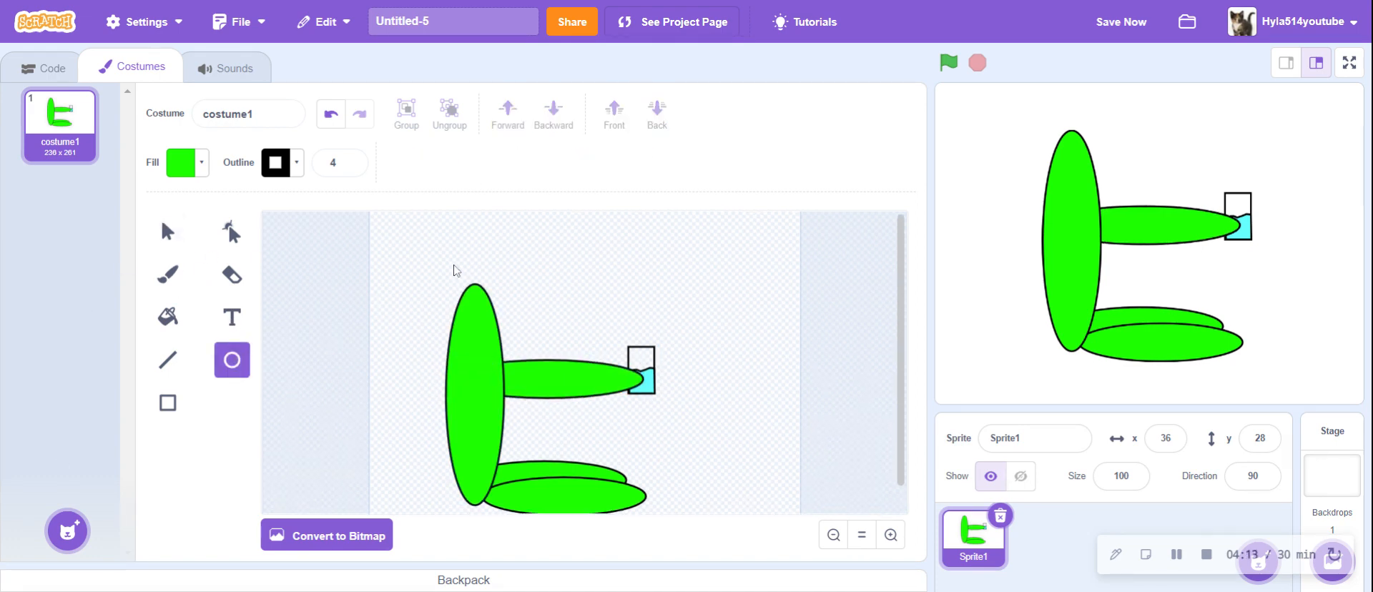
left_click_drag(420, 226, 520, 318)
left_click_drag(476, 288, 480, 287)
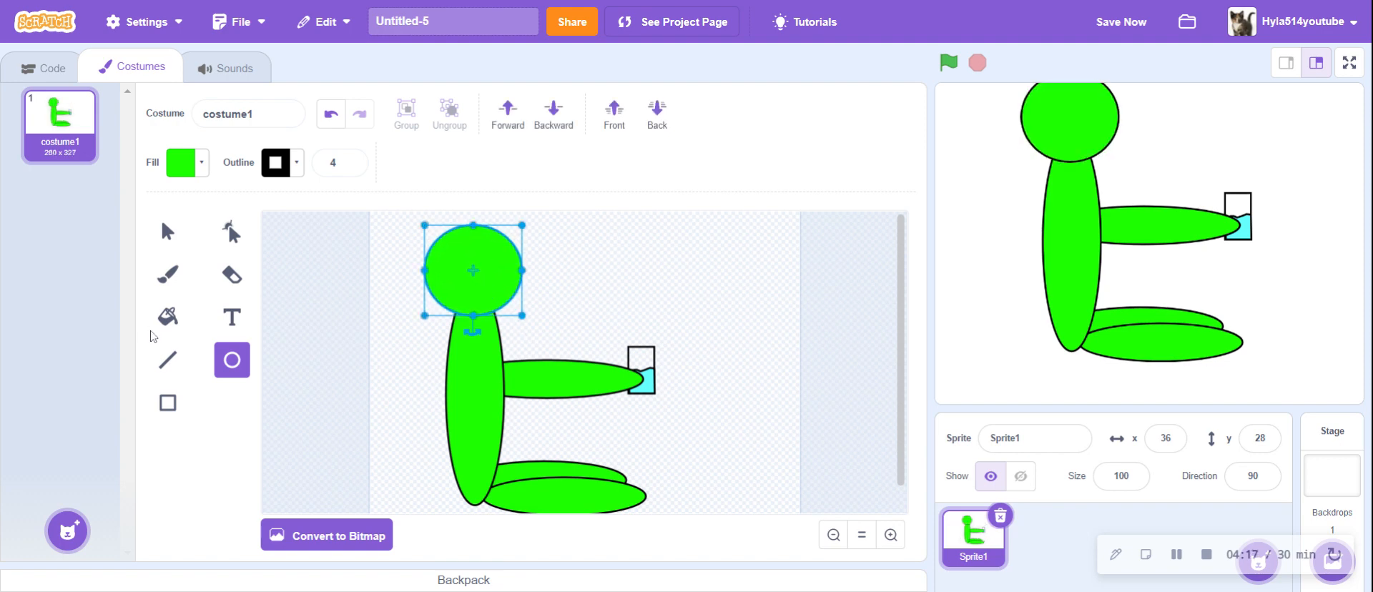
- Draw a triangular ear with lines, place it on the upper left of the head, and fill it bright green
left_click(165, 364)
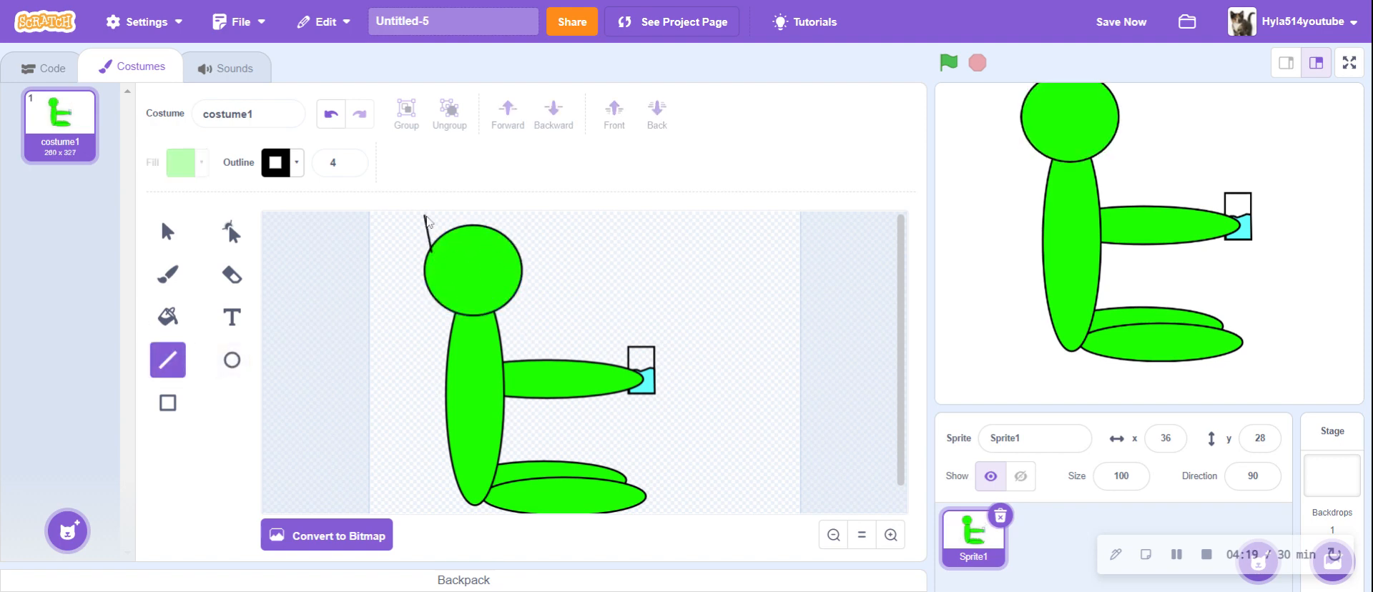
left_click_drag(426, 217, 431, 250)
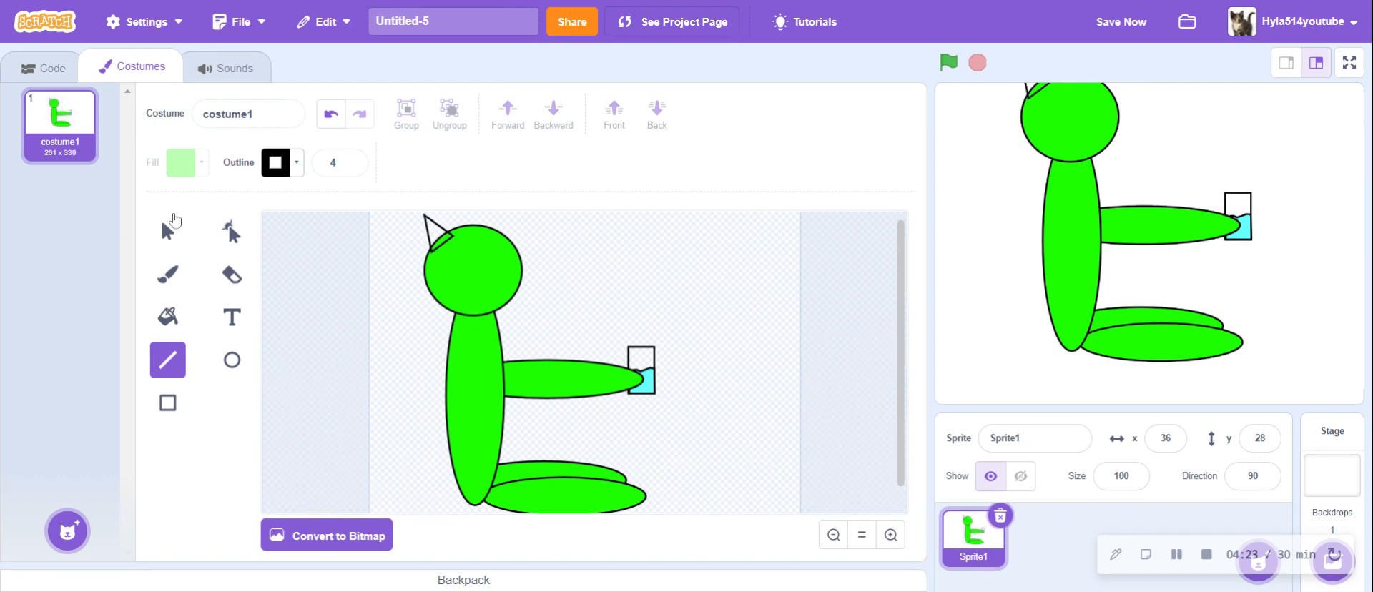
key("v")
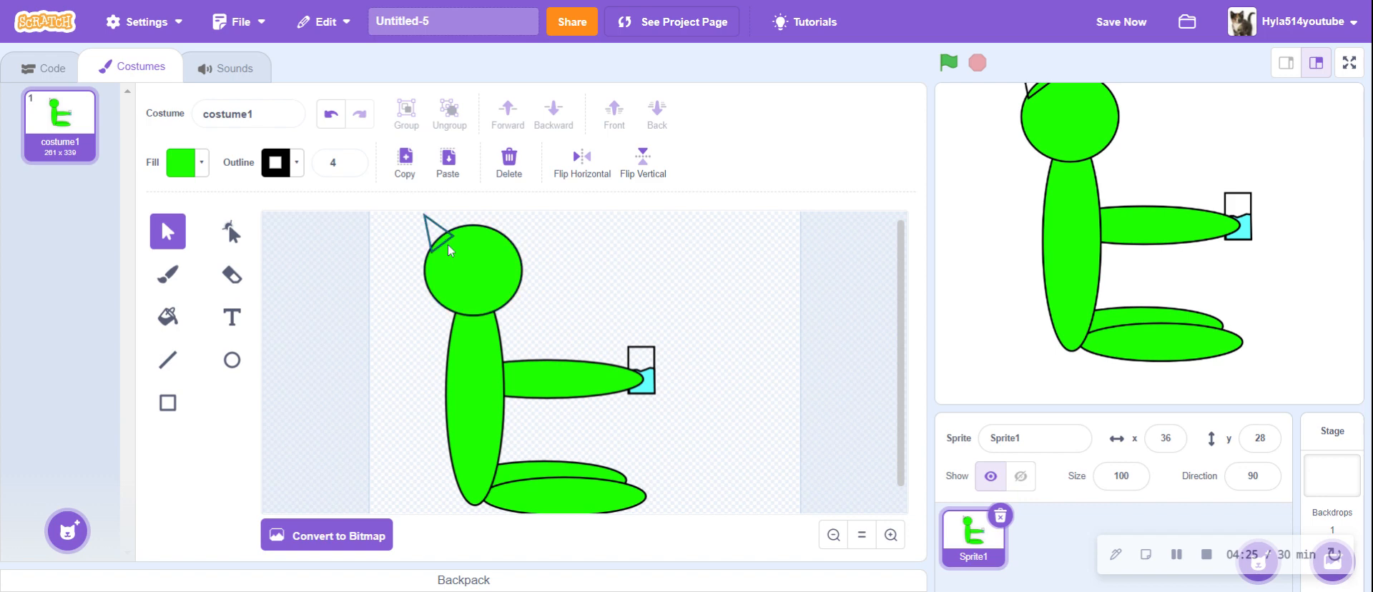
left_click(447, 243)
left_click_drag(446, 243, 458, 247)
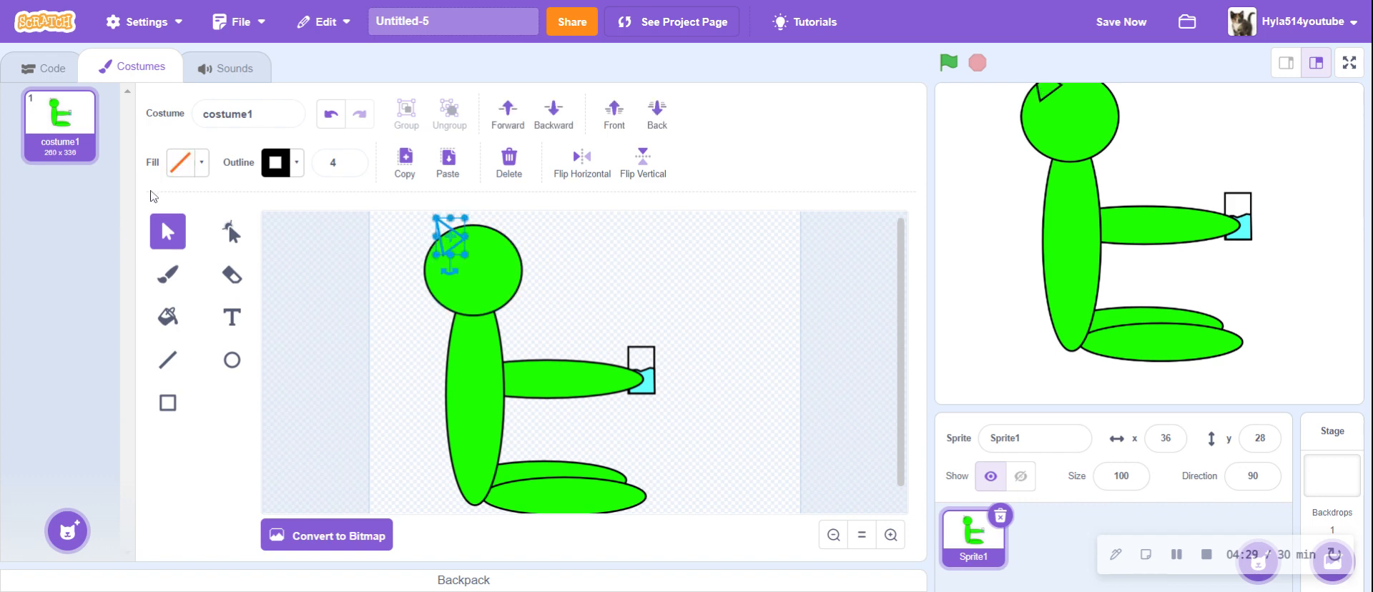
left_click(447, 283)
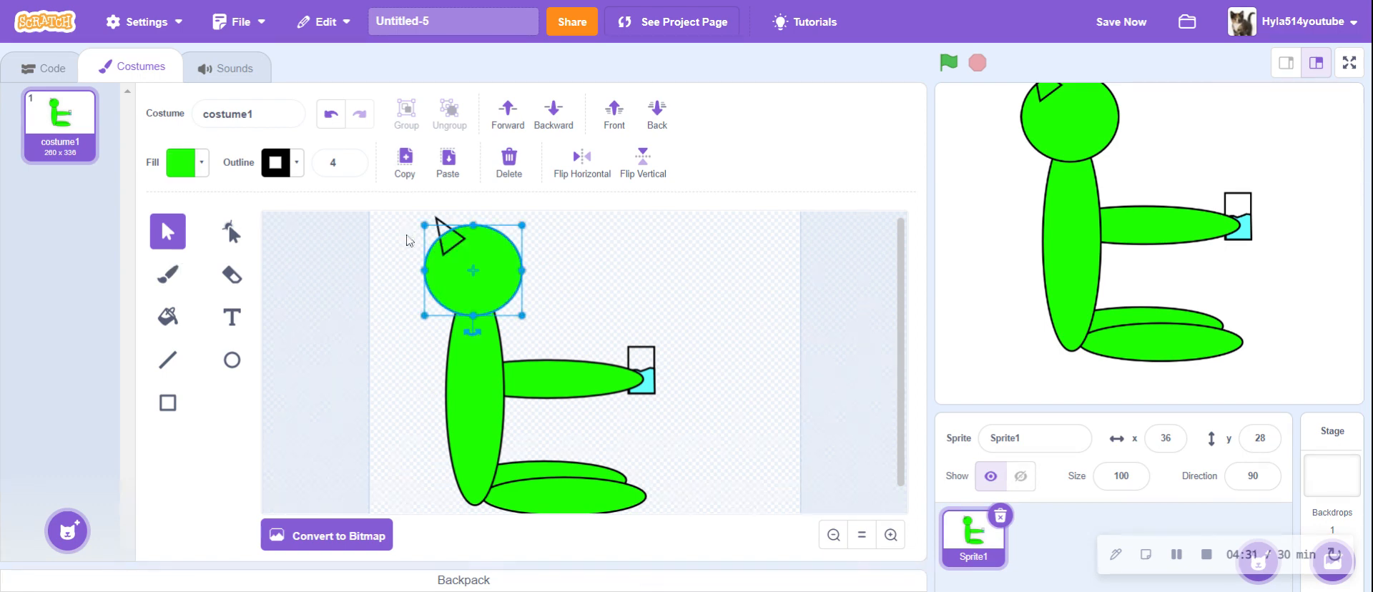
left_click(169, 316)
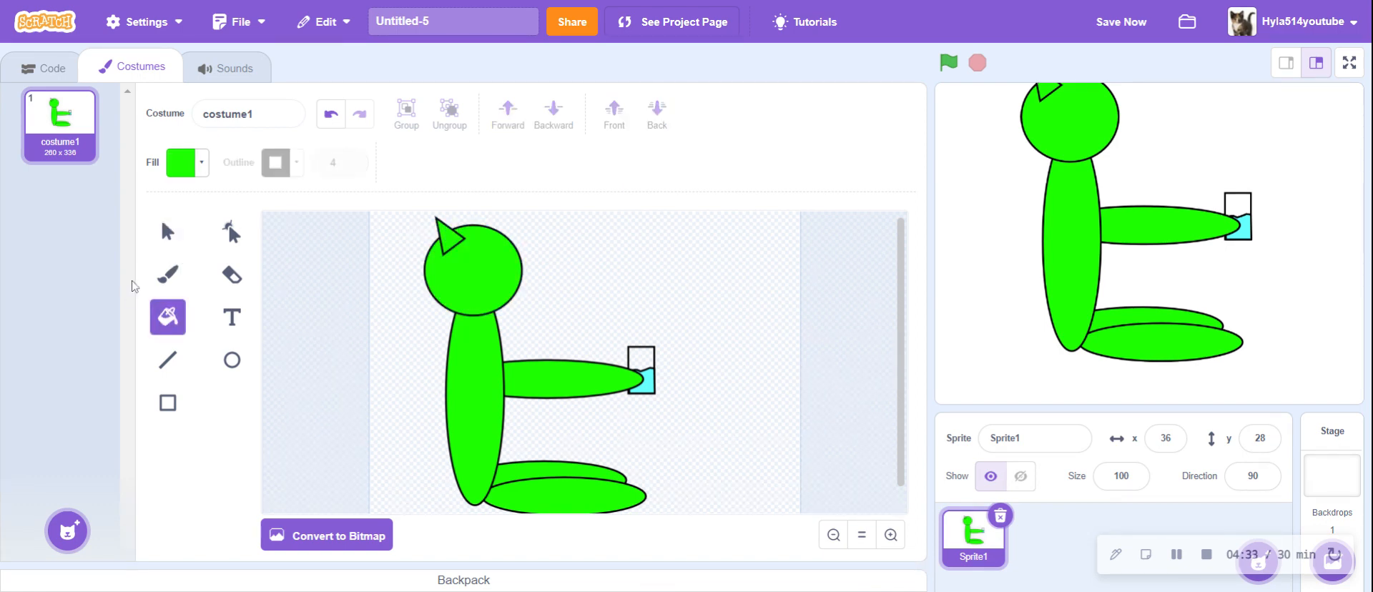
- Place a copy of the ear beside the first one on top of the head and send it to the back
mouse_move(456, 237)
left_mouse_down()
mouse_move(471, 227)
mouse_move(458, 254)
left_mouse_up()
left_click(458, 167)
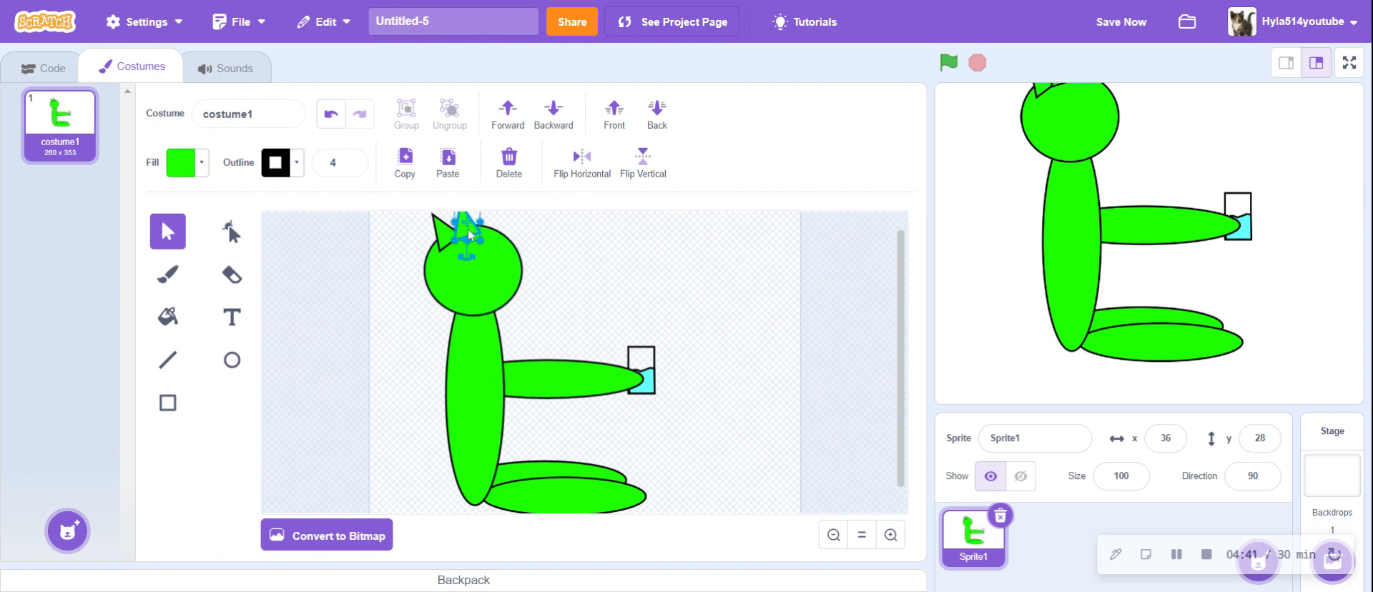
left_click(660, 114)
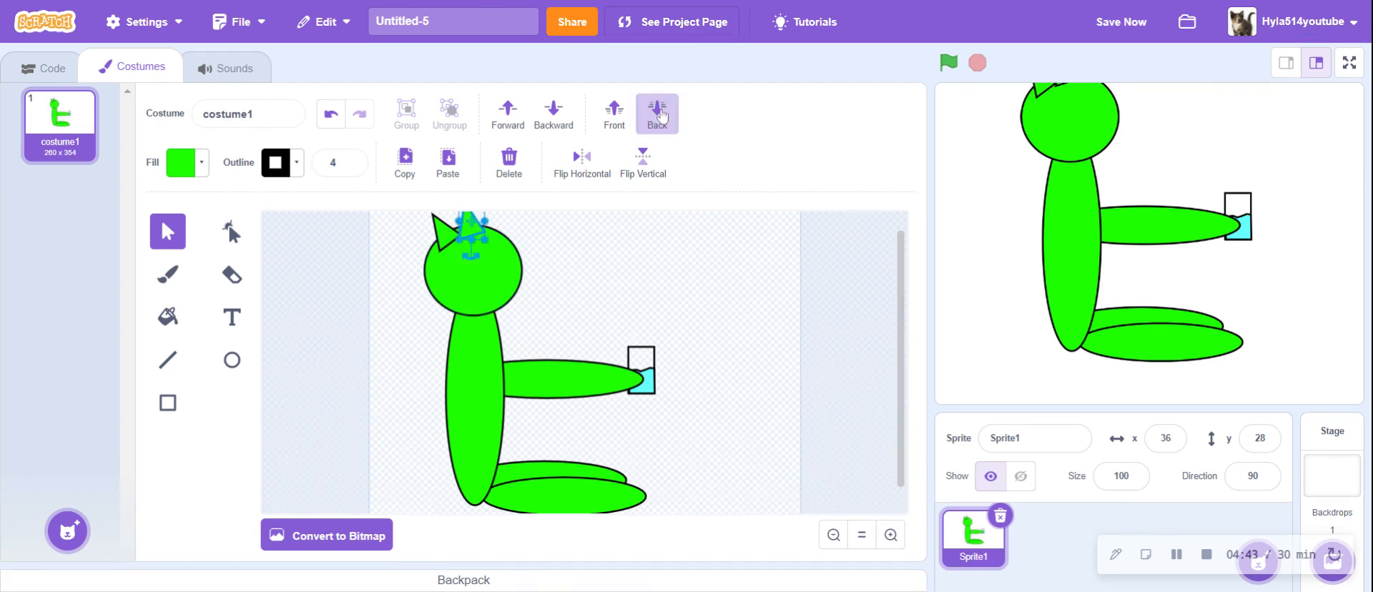
left_click(670, 232)
scroll(687, 271, "up", 1)
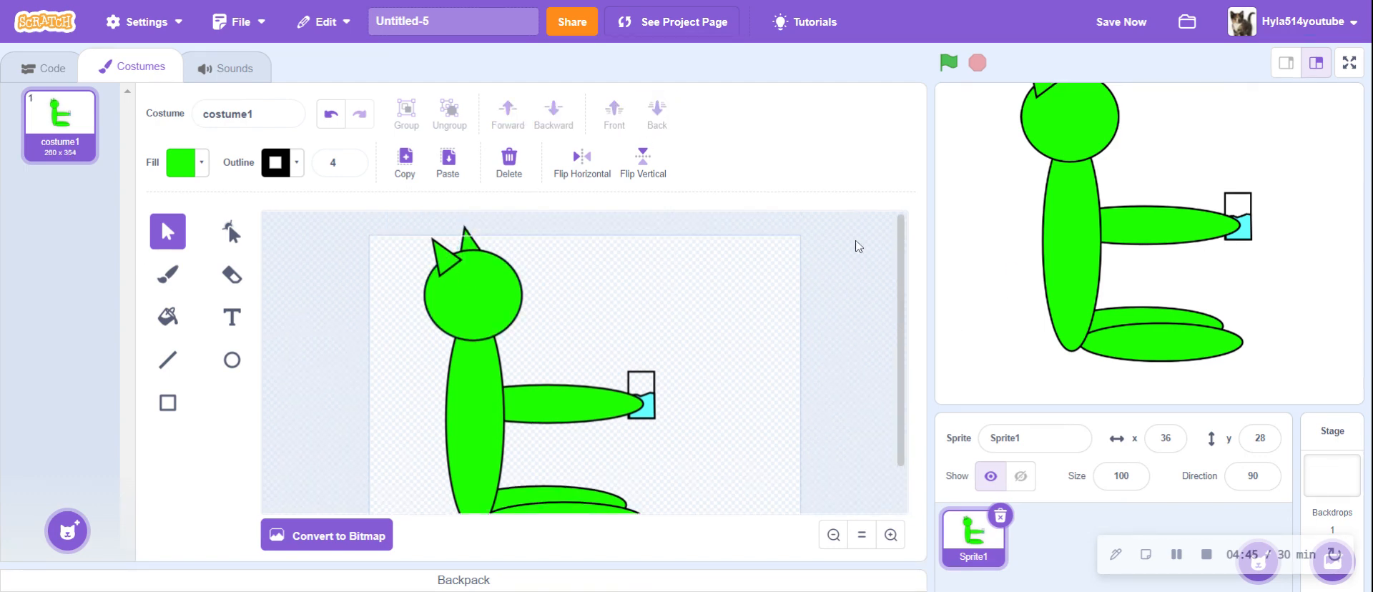
- Move the entire character drawing to the right and slightly down in the costume
key("ctrl+a")
left_click_drag(460, 414, 515, 418)
left_click(764, 326)
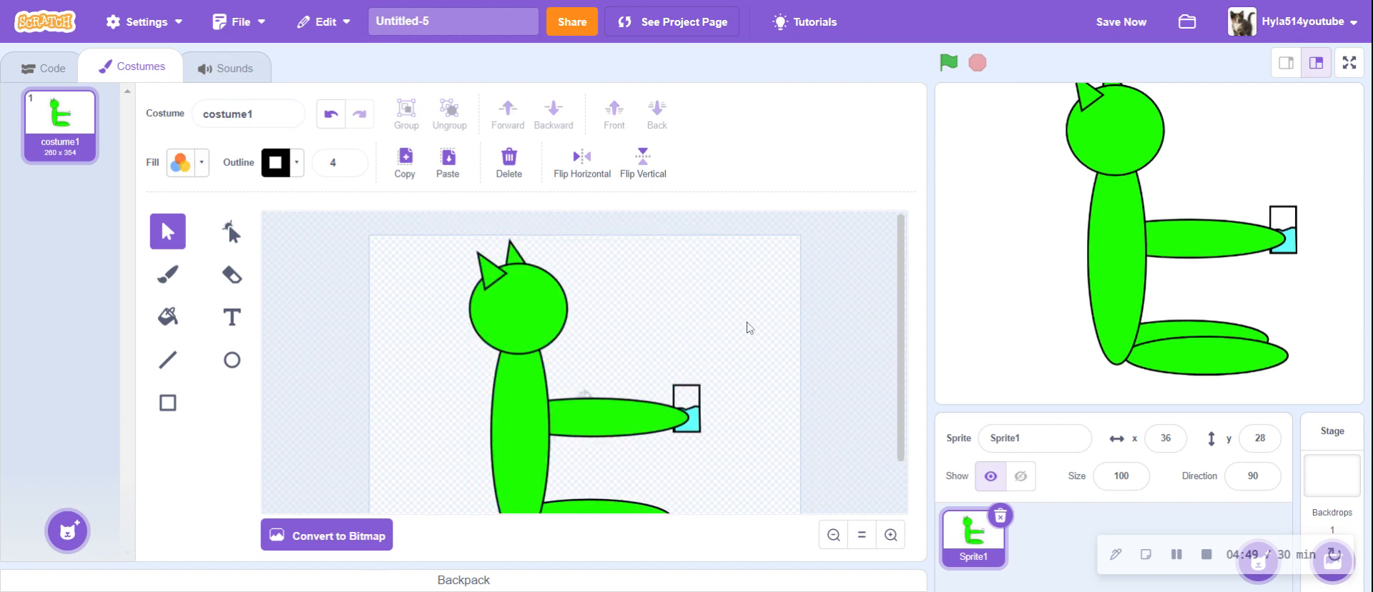
- Set the sprite's stage position to x 0 and y 0
scroll(749, 327, "down", 2)
left_click(1166, 439)
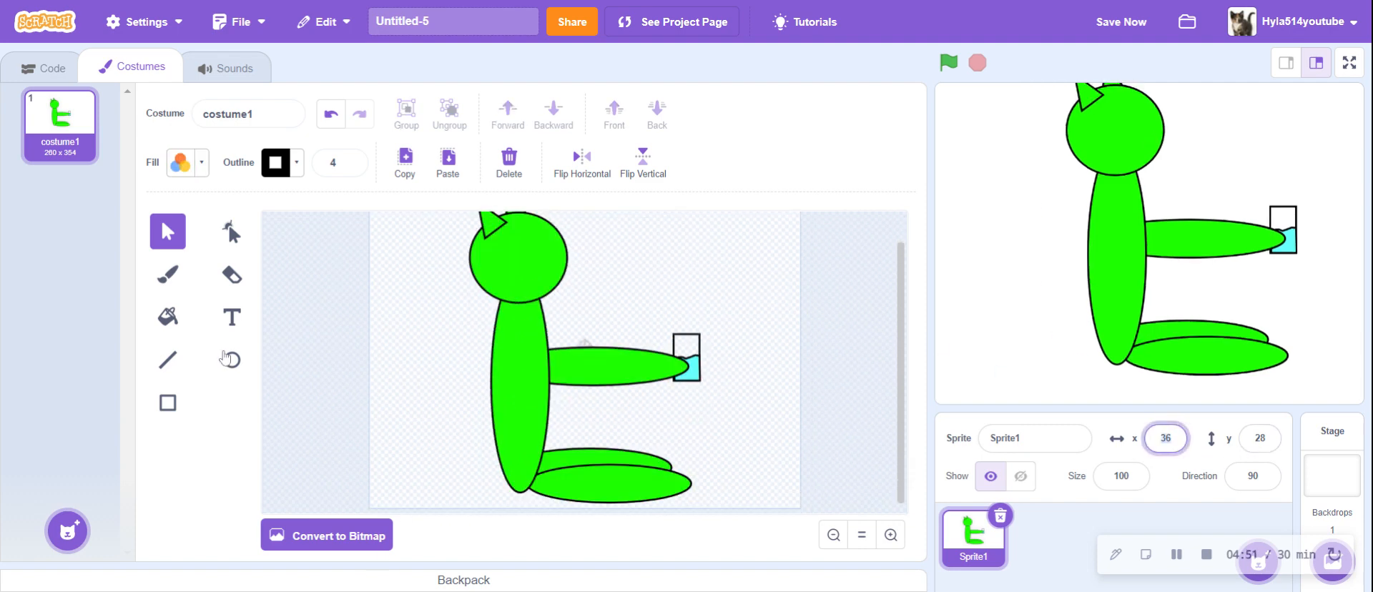
type("0")
key("Return")
key("Tab")
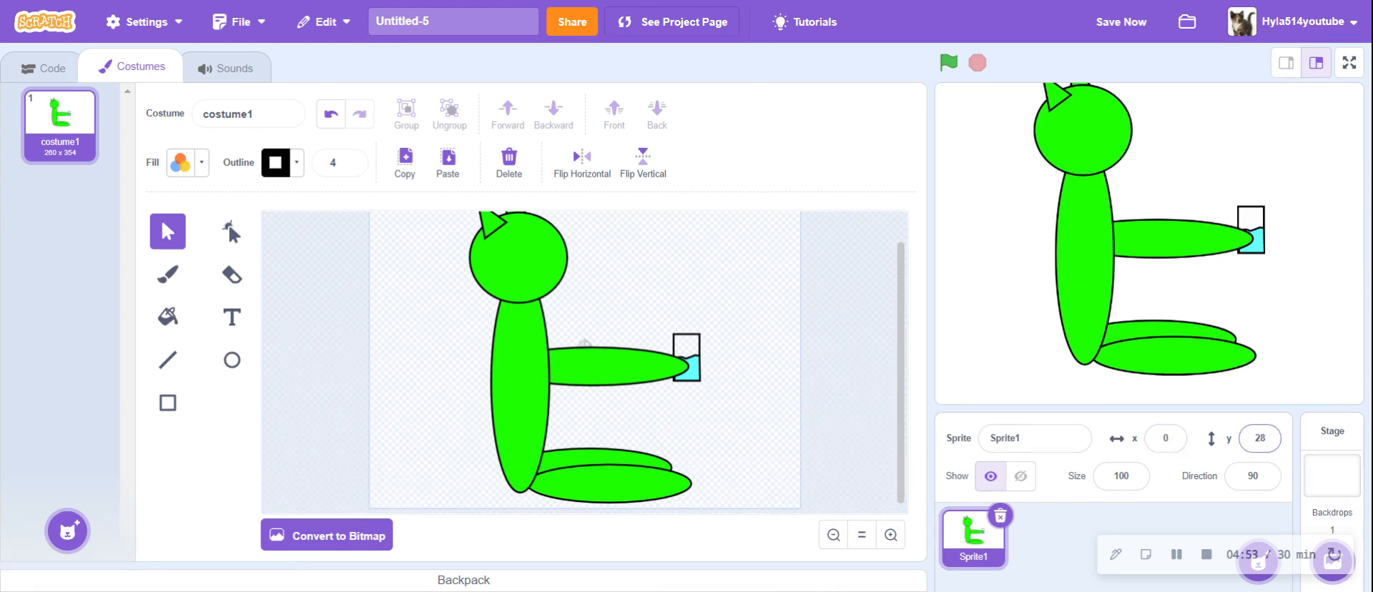
type("0")
key("Return")
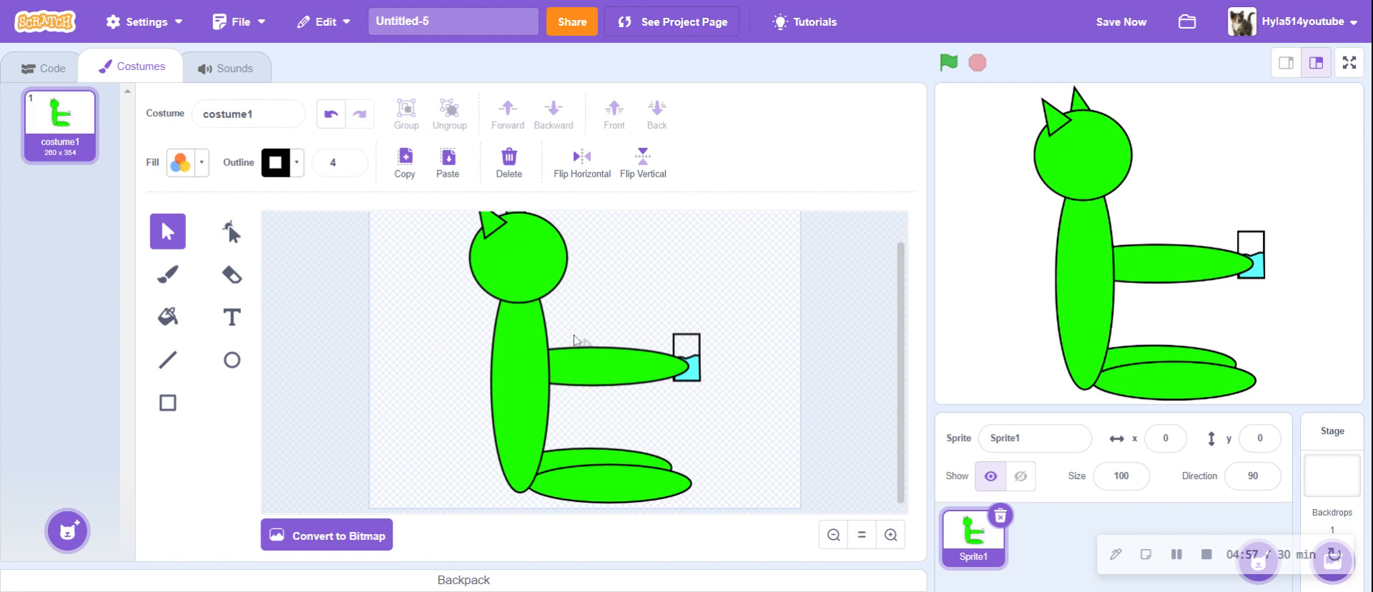
- Raise the arm to the shoulder and tilt it so it slopes down to the glass
right_click(51, 116)
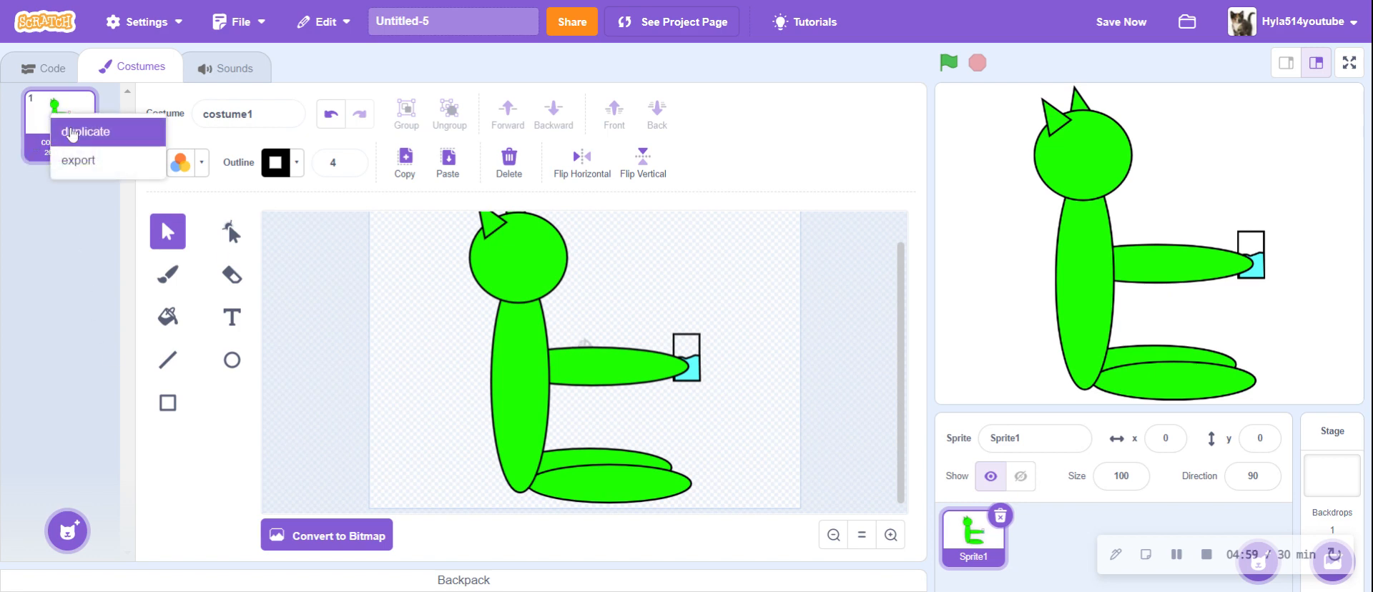
left_click_drag(600, 381, 601, 348)
left_click(609, 358)
left_click(618, 313)
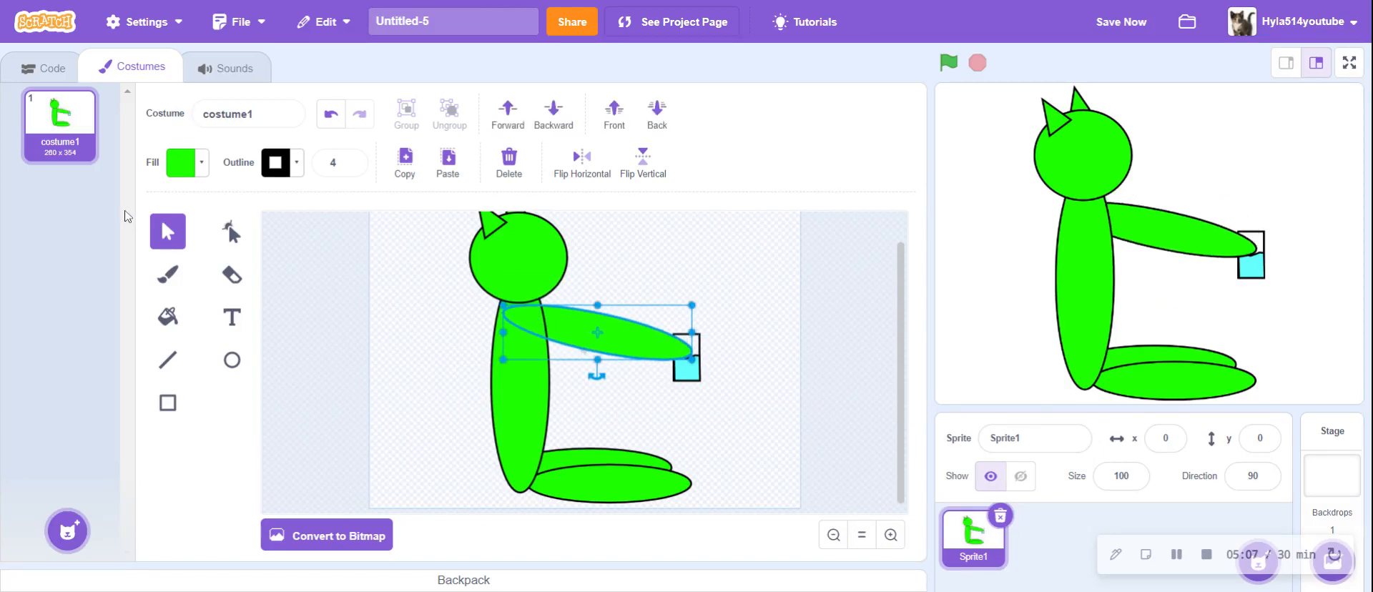
- Duplicate costume1 and move the glass up to the hand in the copy
right_click(55, 117)
left_click(78, 125)
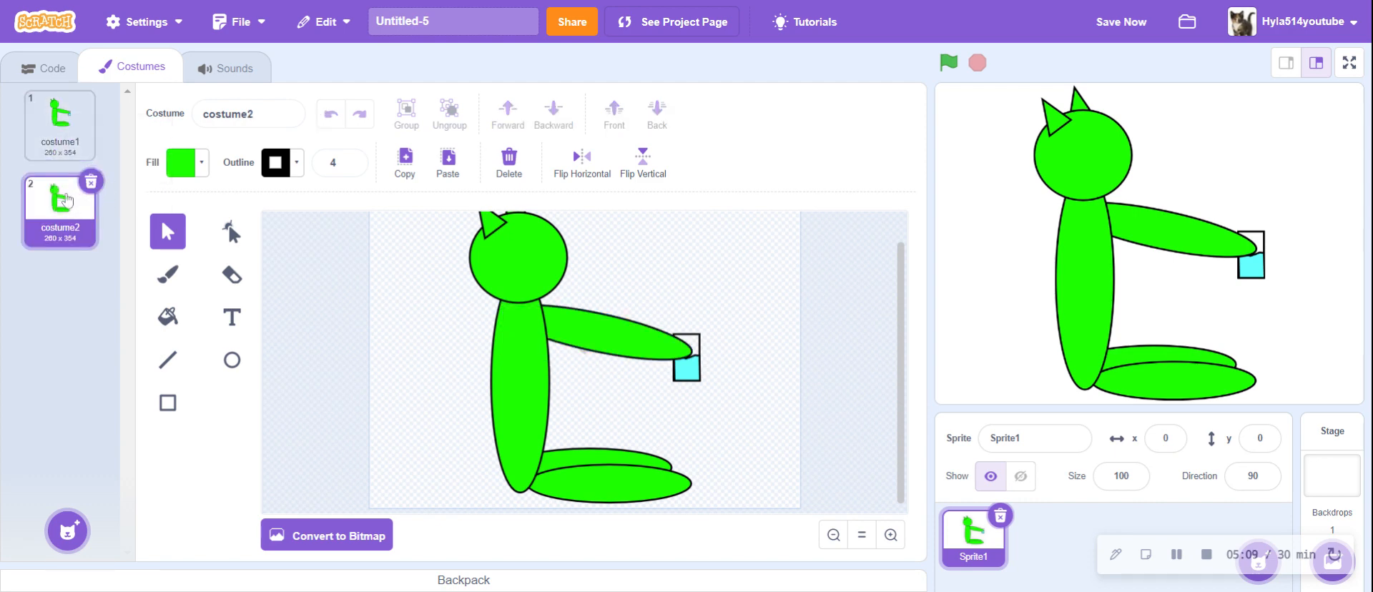
left_click_drag(758, 322, 630, 384)
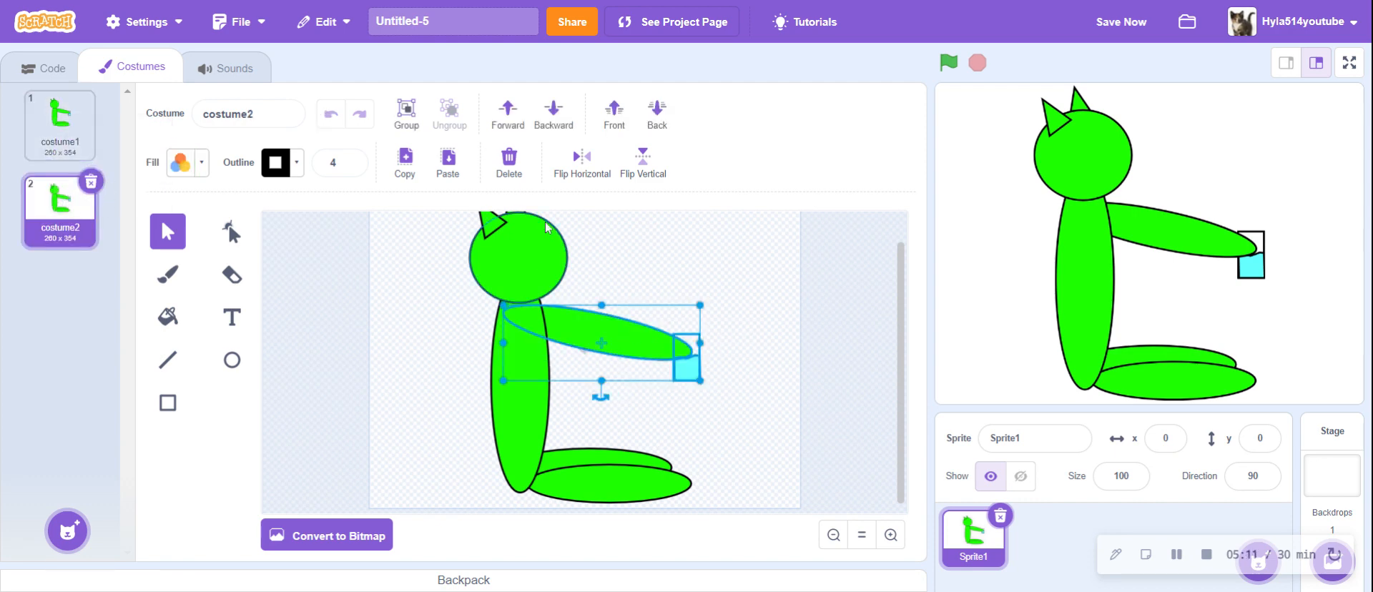
left_click(411, 127)
left_click_drag(774, 303, 733, 351)
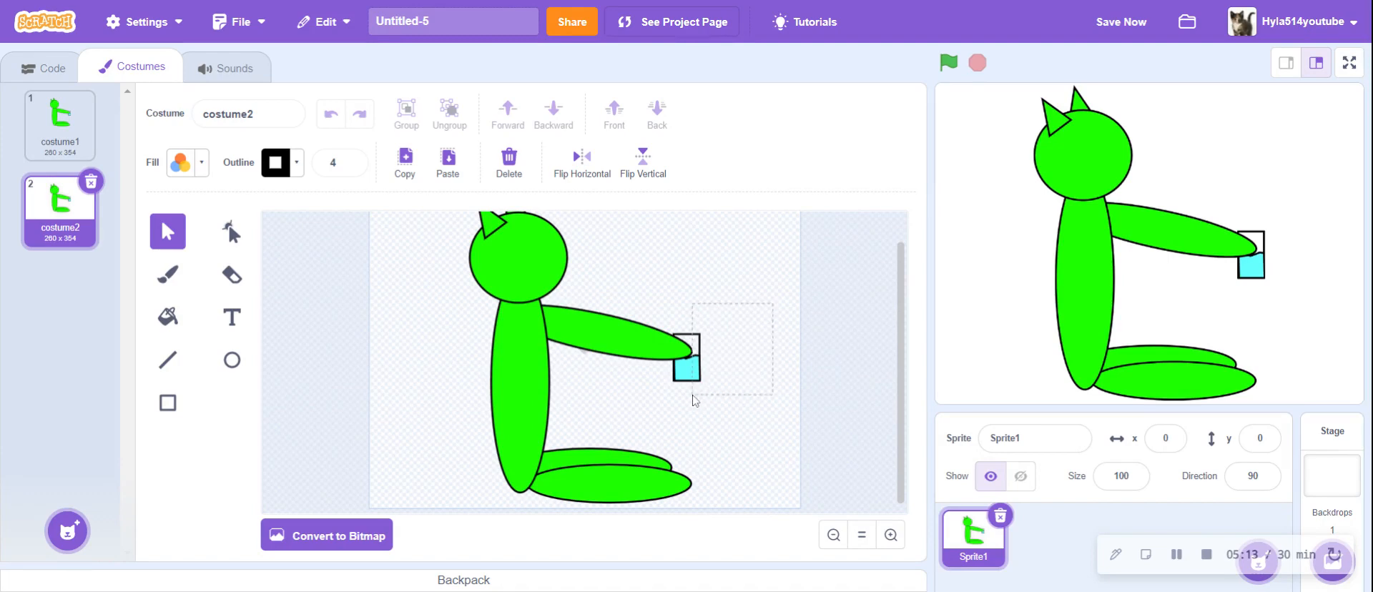
left_click_drag(692, 395, 691, 360)
left_click(793, 349)
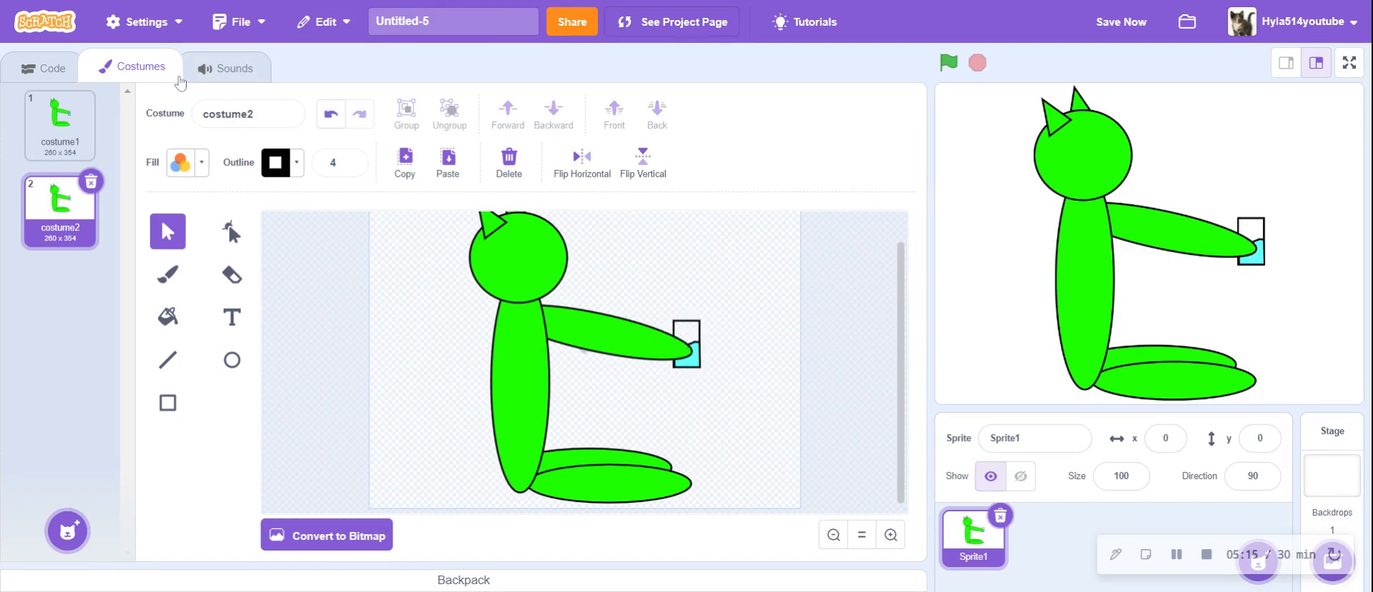
- Raise the glass to the hand in costume1, and replace costume2 with a fresh duplicate of costume1
left_click(60, 122)
left_click_drag(693, 405, 685, 356)
left_click(60, 227)
left_click(90, 183)
right_click(63, 129)
left_click(86, 145)
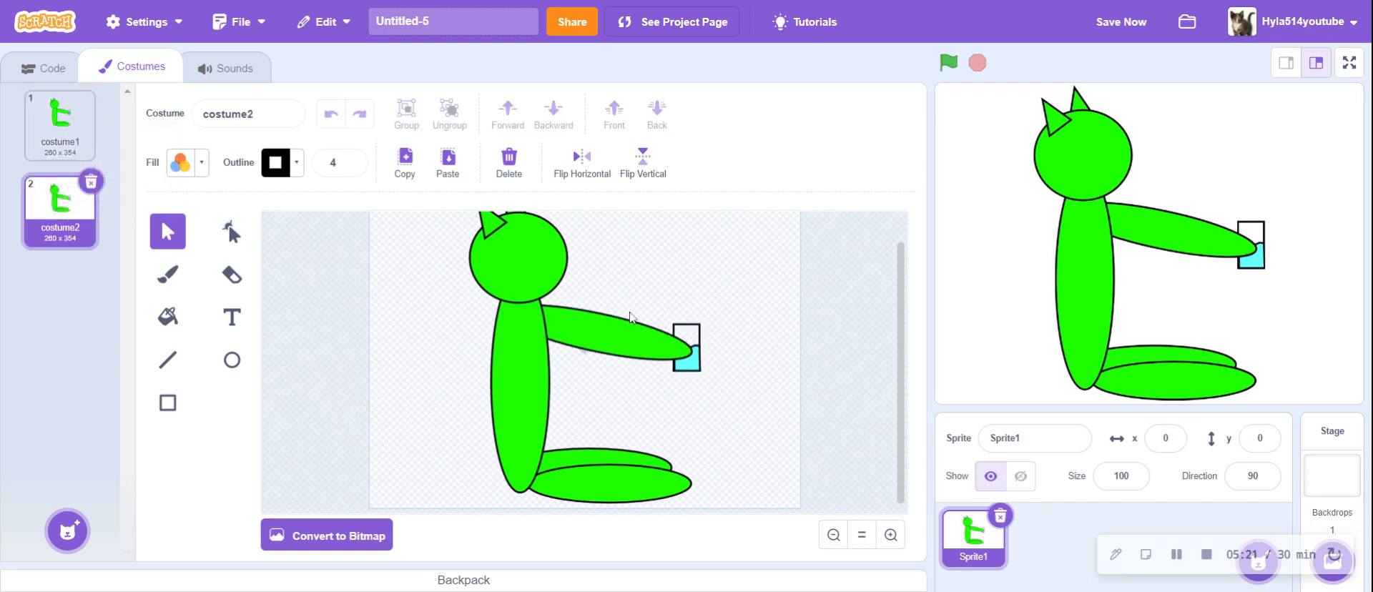
- Group the arm and glass in costume2, rotate the group upward to roughly horizontal, and shorten it horizontally
left_click_drag(710, 355, 601, 248)
left_click(406, 115)
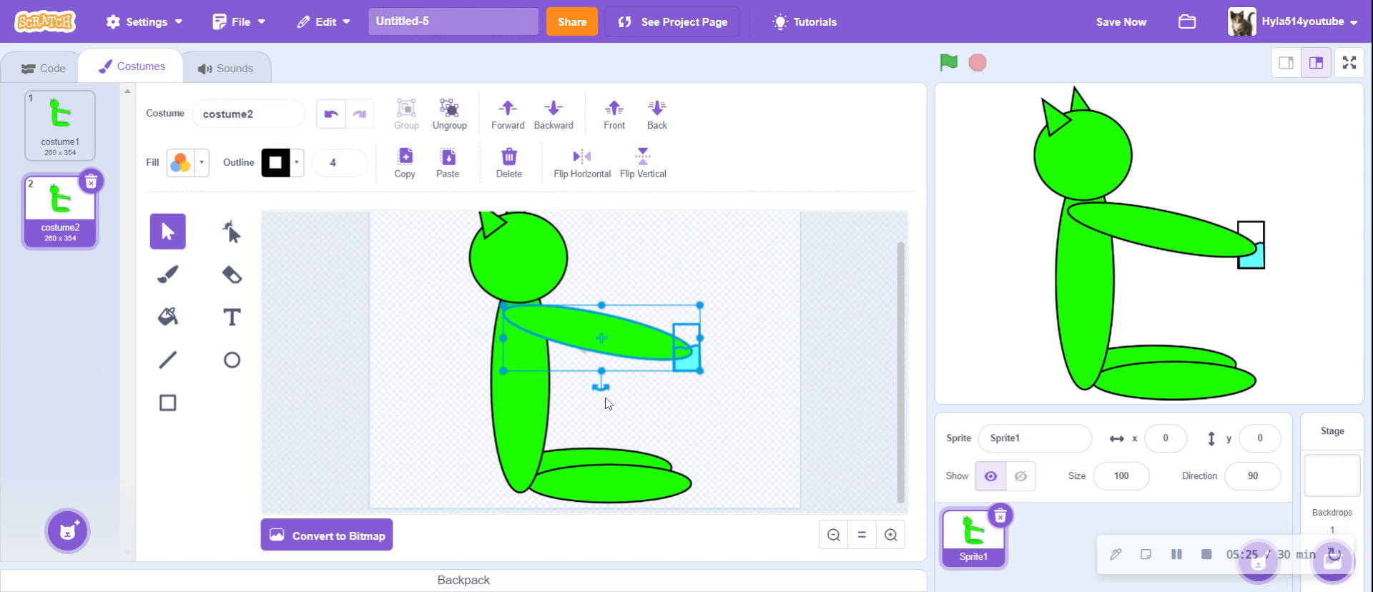
left_click_drag(608, 393, 624, 334)
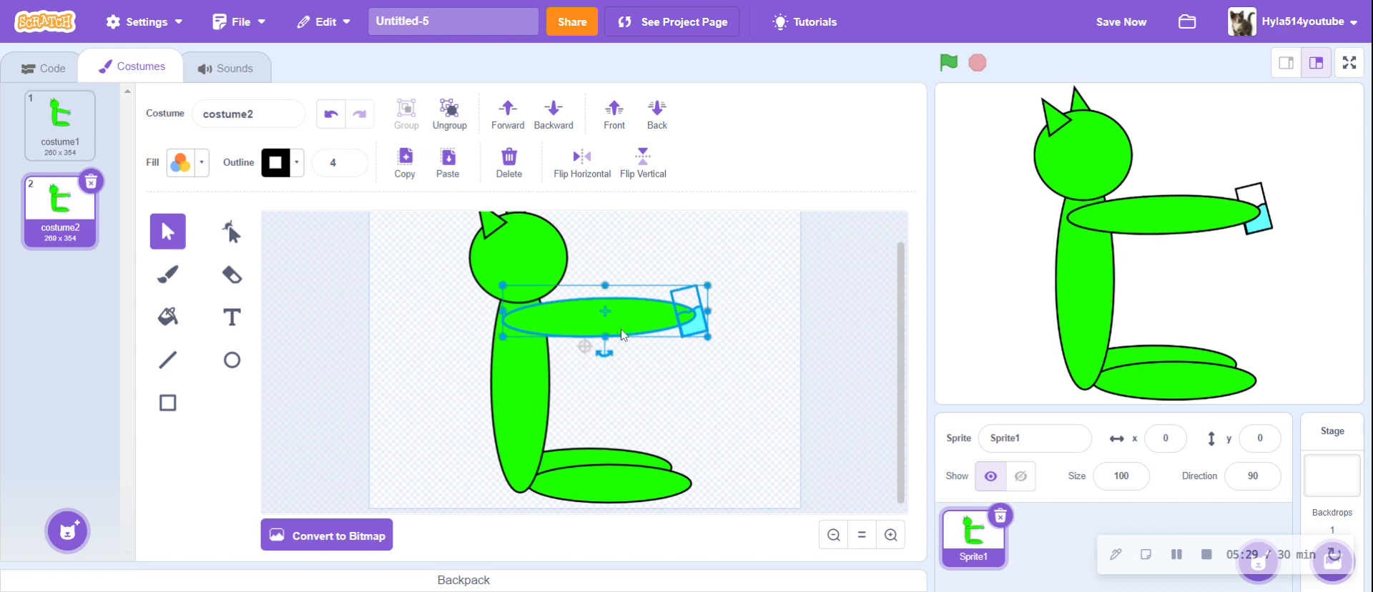
left_click_drag(701, 314, 674, 312)
- Duplicate costume2 and, in the copy, rotate the arm-and-glass group up to a diagonal and shift it back onto the shoulder
right_click(70, 216)
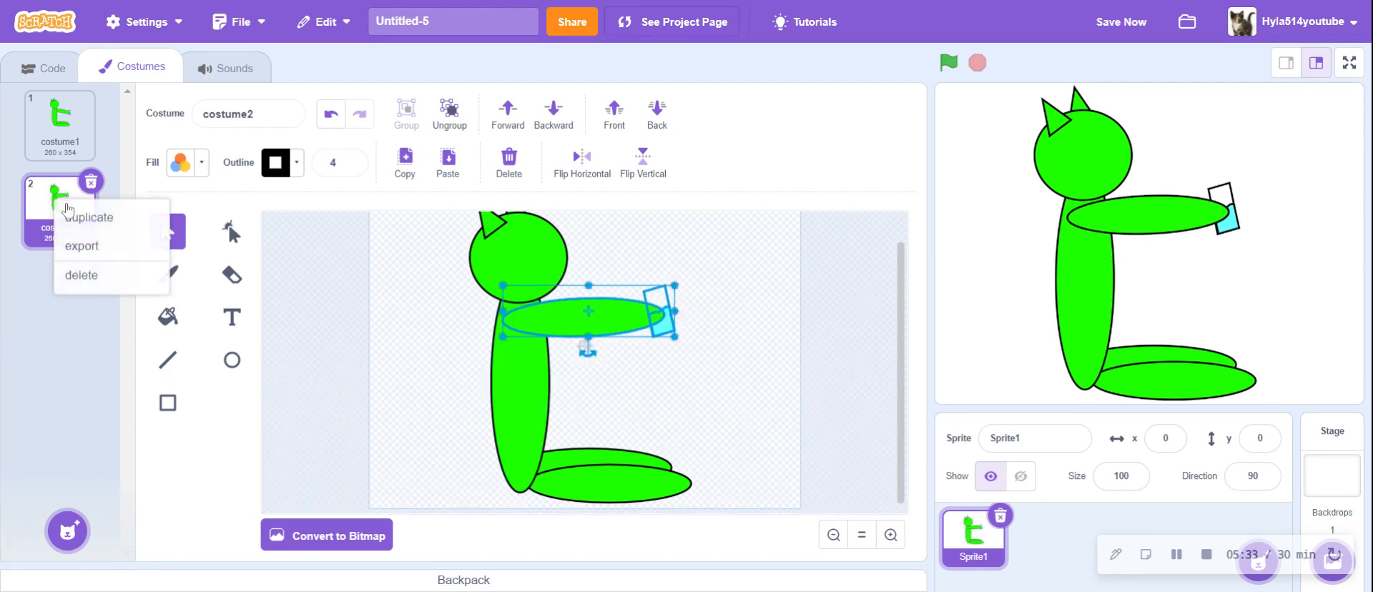
left_click(89, 223)
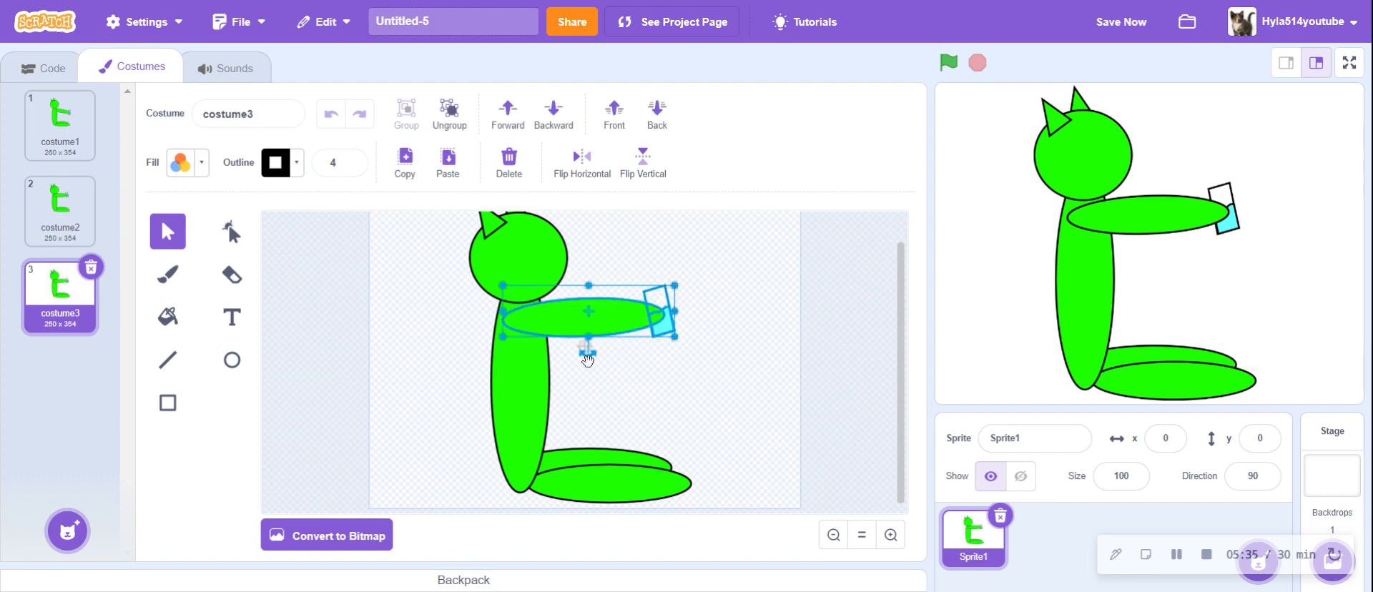
left_click_drag(584, 346, 577, 314)
left_click_drag(659, 241, 637, 257)
- Duplicate costume3 and rotate the arm and glass more steeply toward the face in the copy
right_click(42, 287)
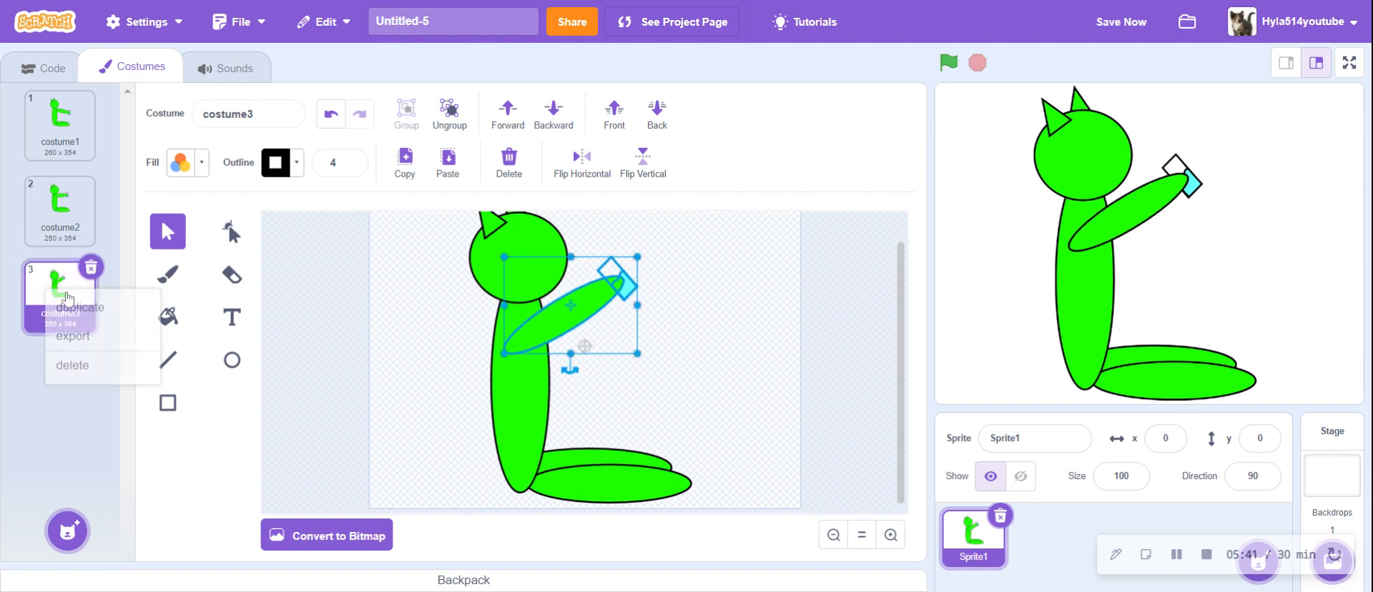
left_click(68, 301)
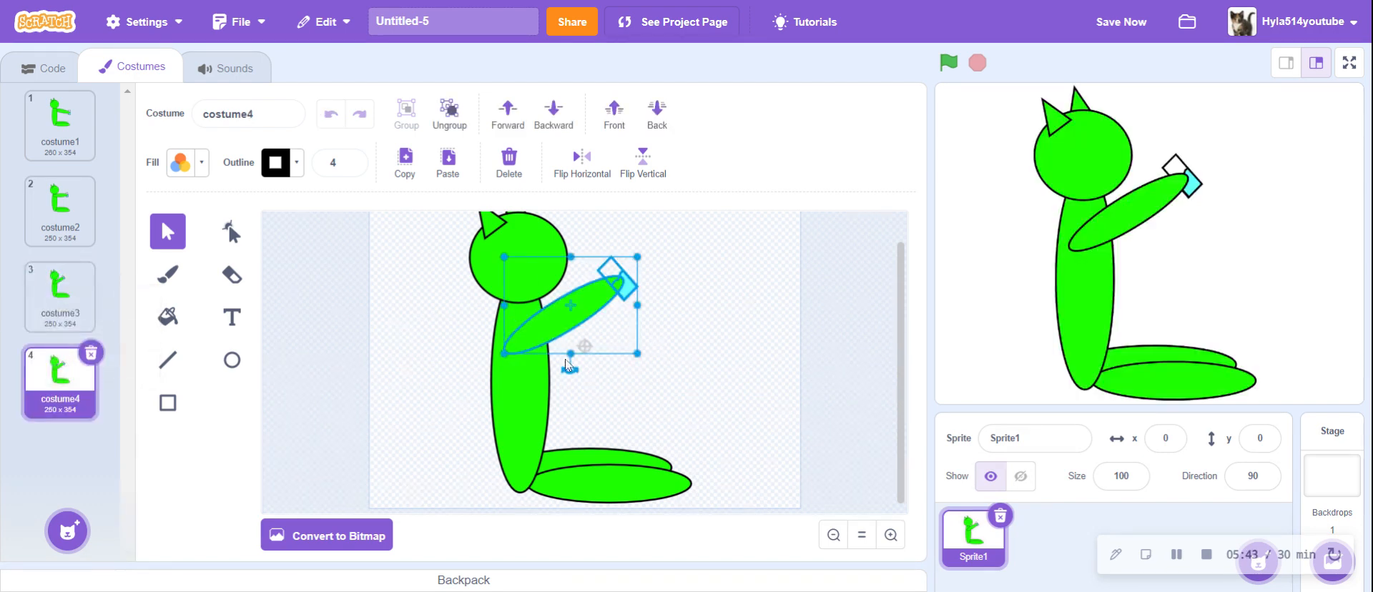
left_click_drag(574, 367, 591, 351)
- Duplicate costume4 and tilt the arm and glass slightly further toward the mouth in the copy
right_click(49, 371)
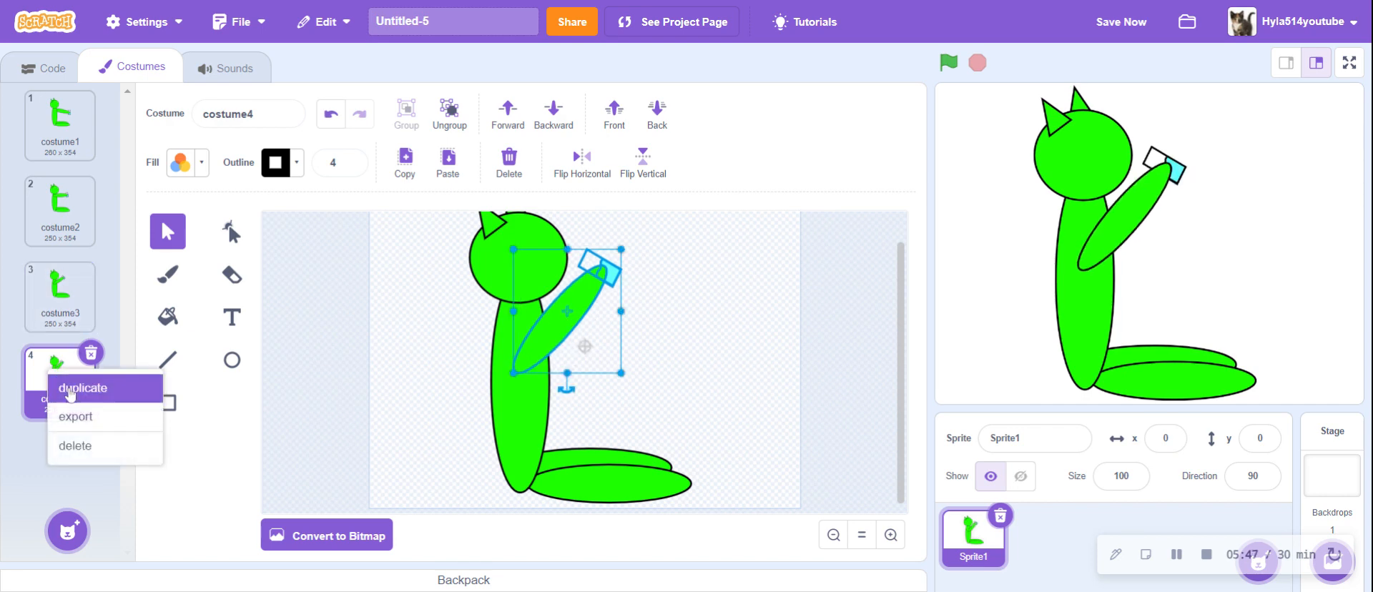
left_click(69, 393)
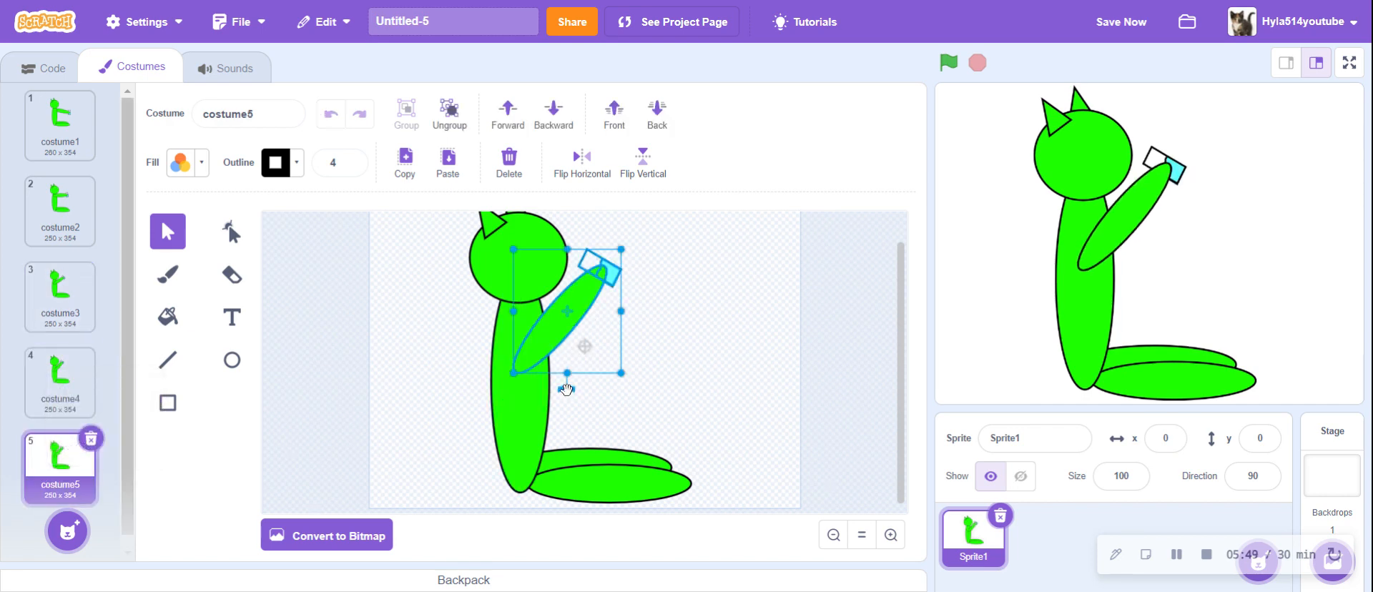
mouse_move(566, 389)
left_mouse_down()
mouse_move(587, 381)
mouse_move(569, 405)
mouse_move(554, 400)
left_mouse_up()
left_click(771, 276)
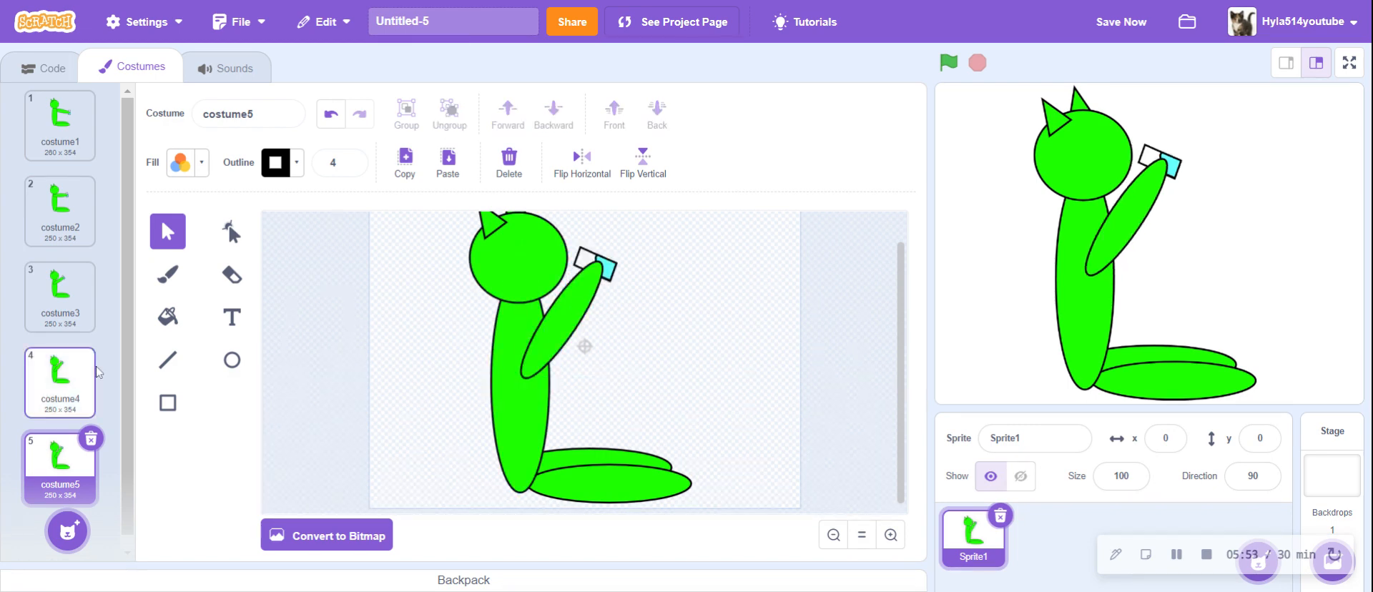
- In costume1, paint a black w-shaped mouth and two dot eyes on the head with the Brush at brightness 0
left_click(60, 120)
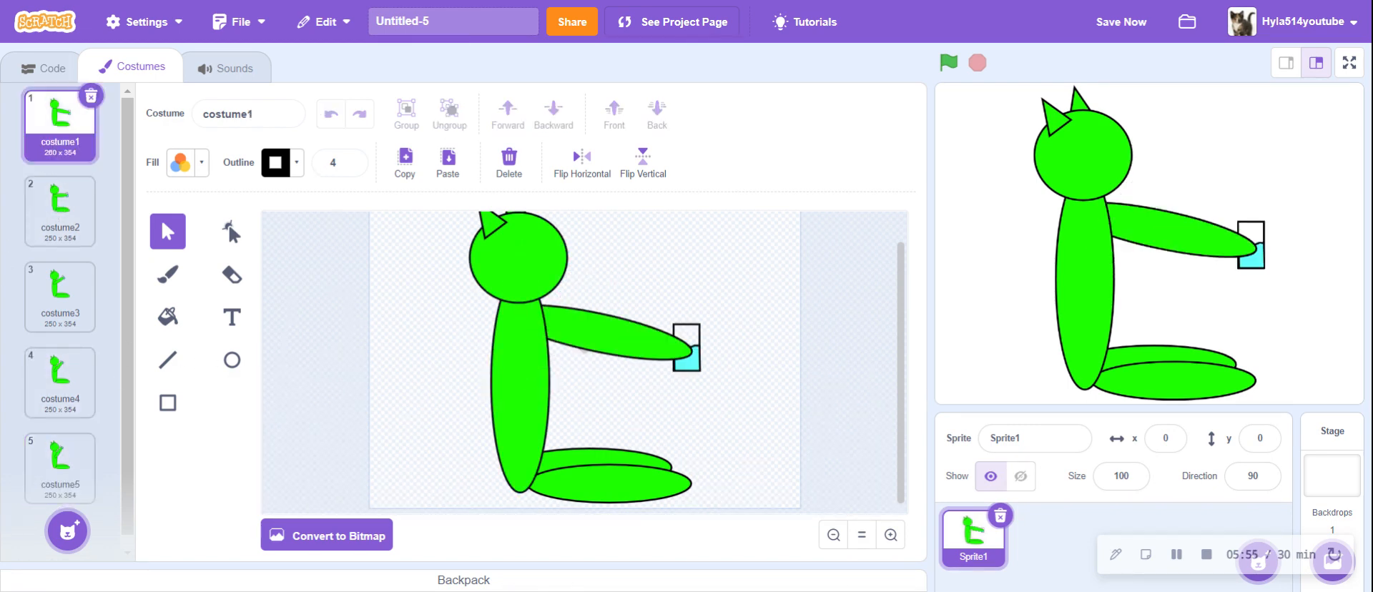
left_click(890, 535)
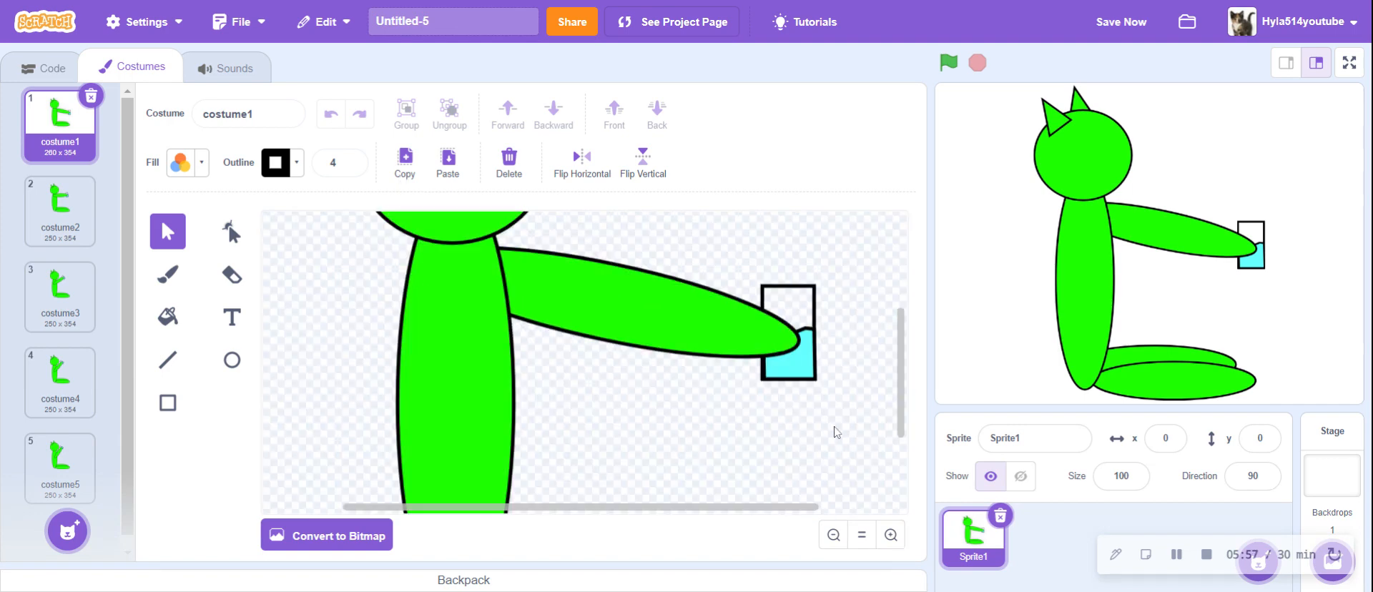
scroll(834, 432, "up", 3)
left_click(167, 274)
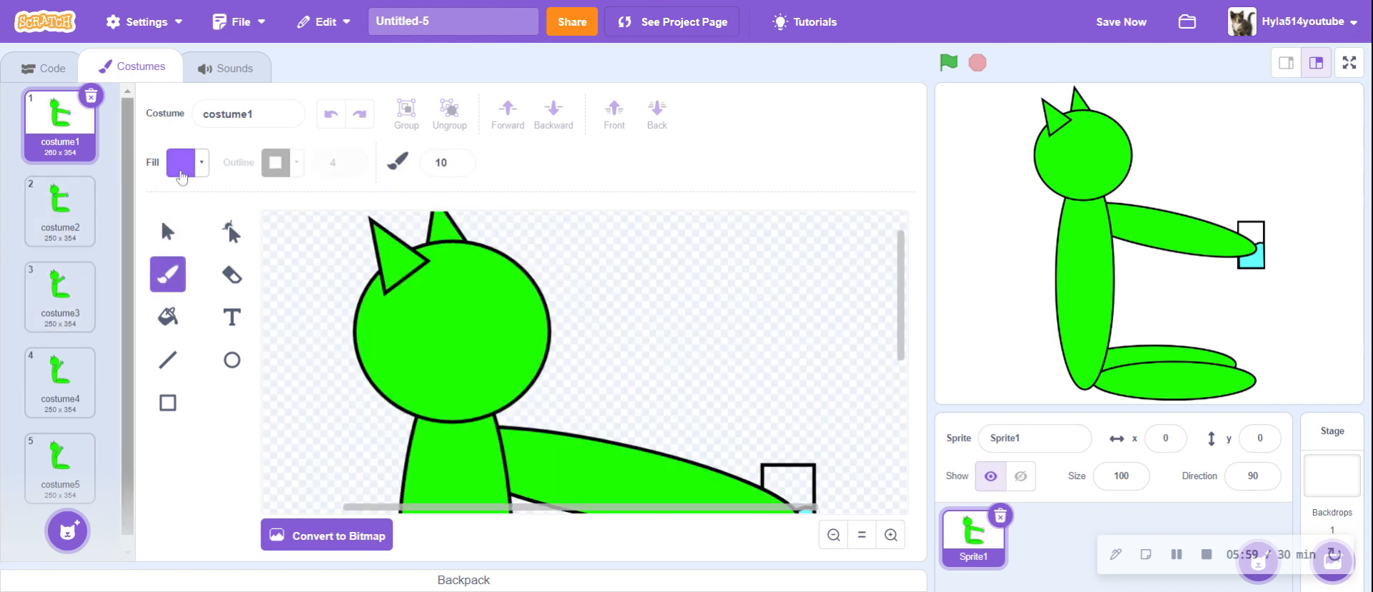
left_click(180, 163)
left_click_drag(233, 337, 118, 337)
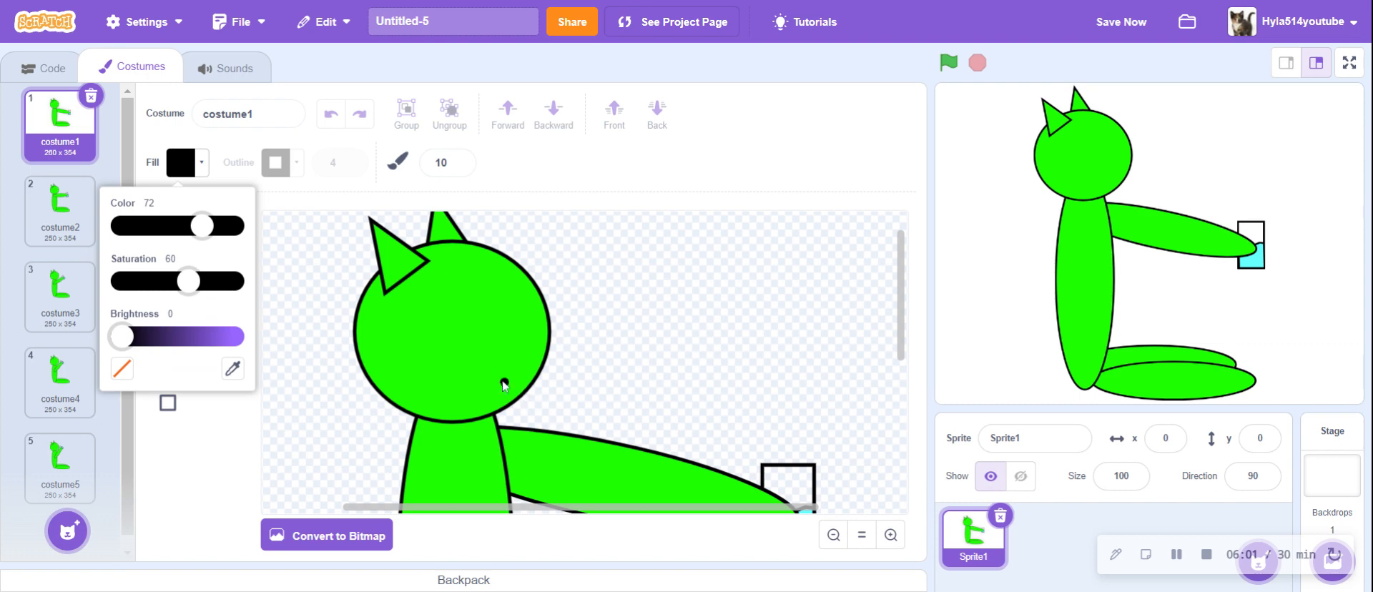
left_click_drag(487, 363, 525, 362)
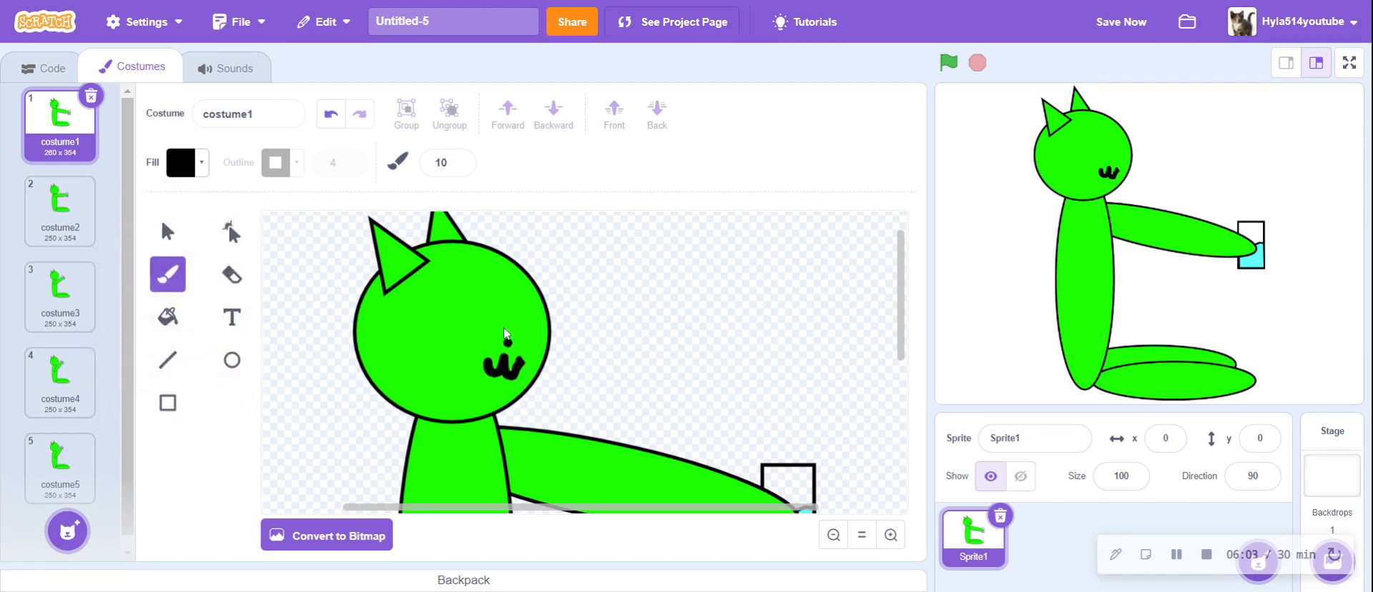
left_click(475, 319)
left_click(522, 321)
- Select both eyes and the mouth in costume1, copy them, and paste them into costume2
key("s")
left_click(477, 321)
left_click(478, 321)
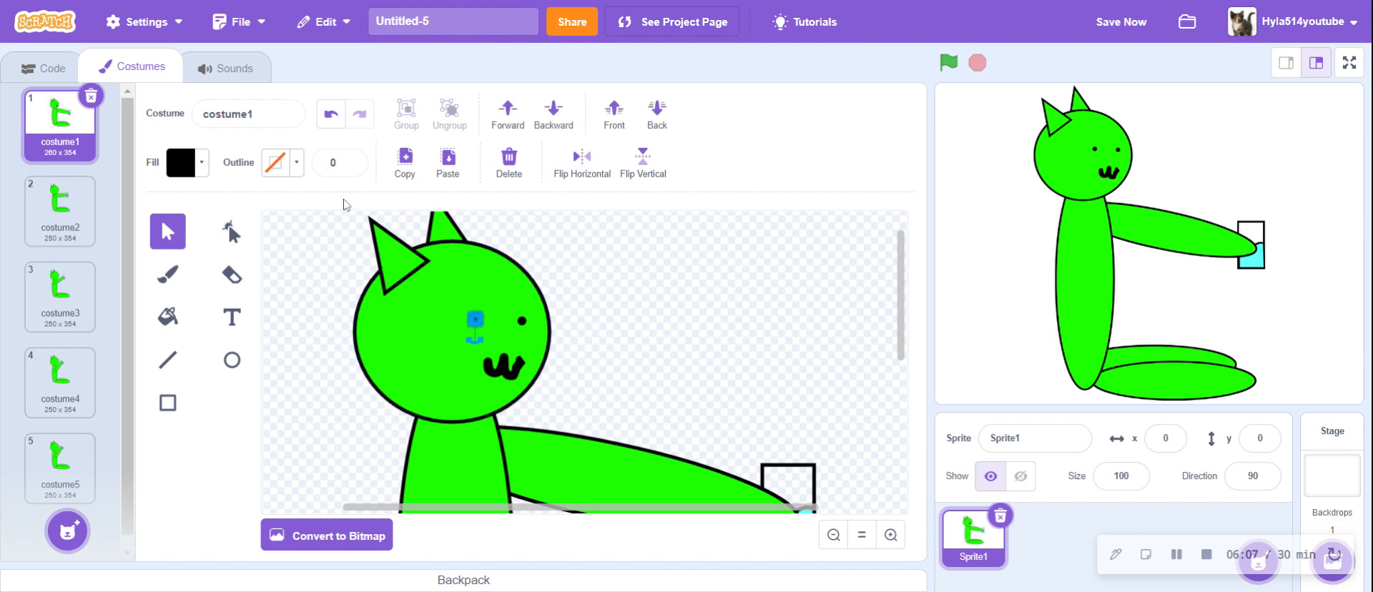
left_click(522, 321, "shift")
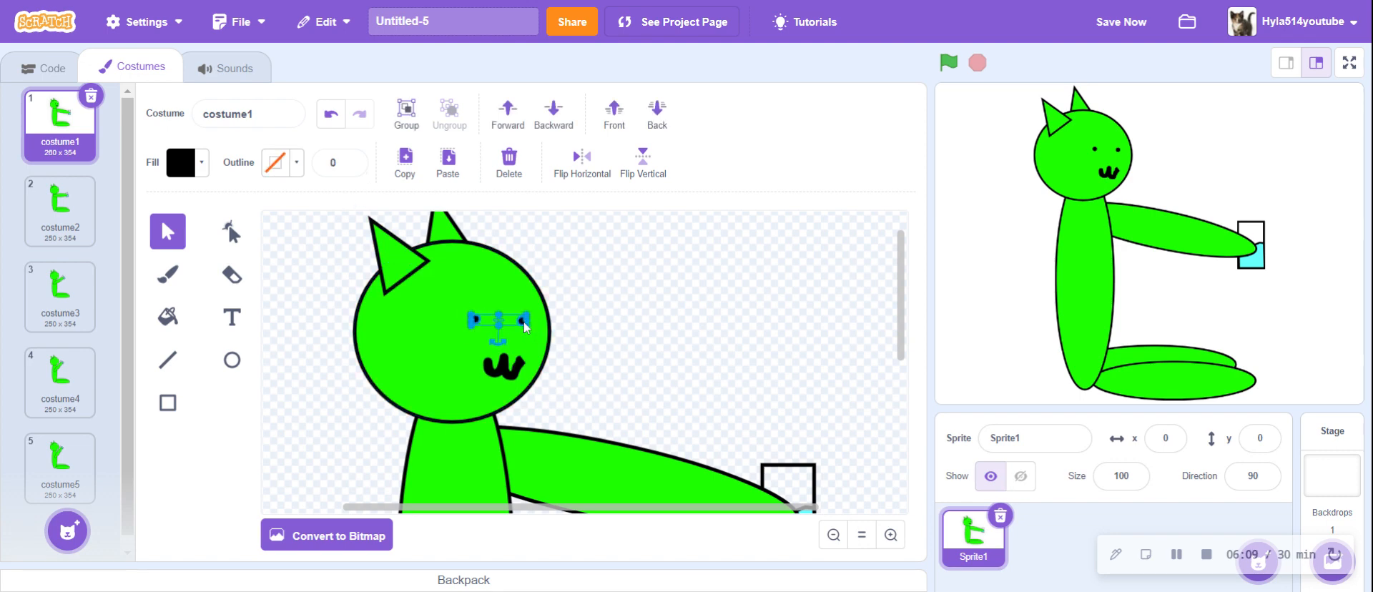
left_click(518, 382, "shift")
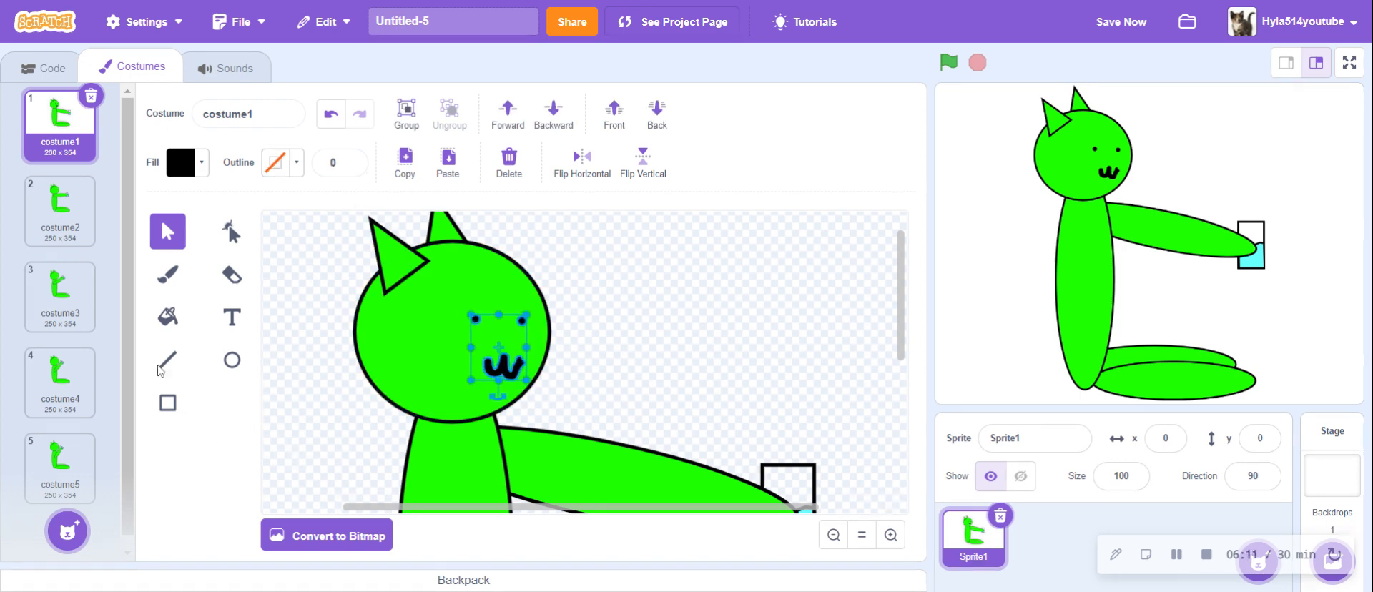
left_click(60, 208)
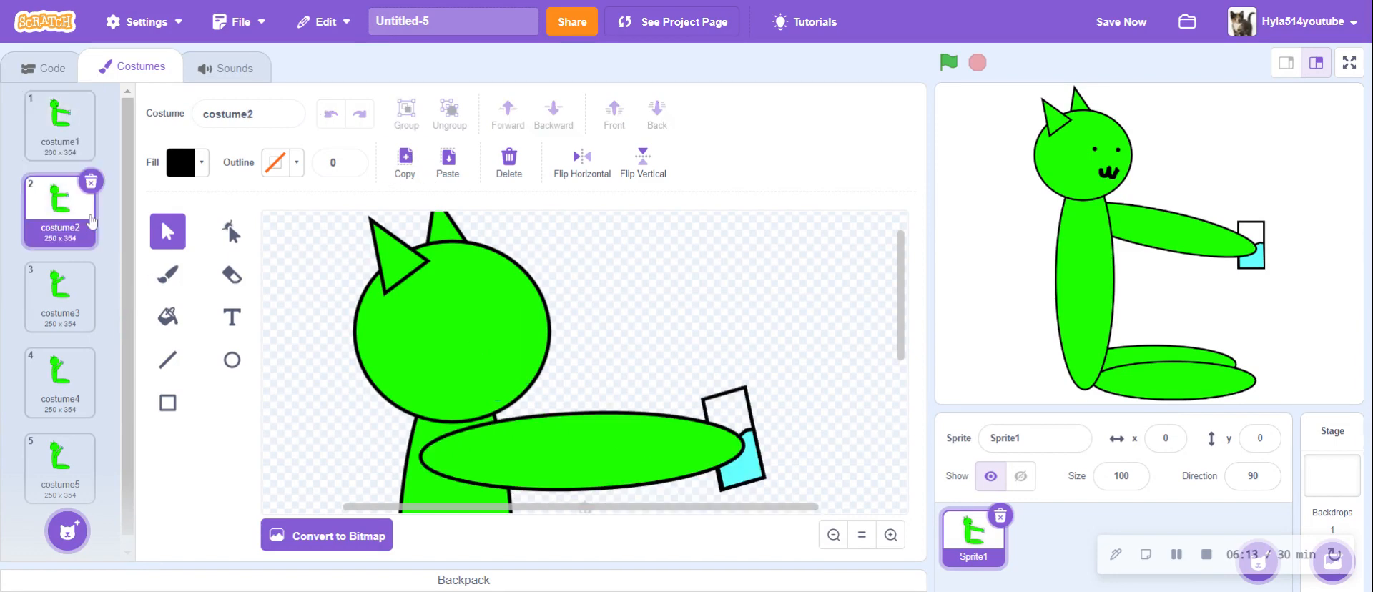
key("ctrl+v")
- Paste the copied eyes and mouth onto the head in costume3, costume4 and costume5
left_click(50, 306)
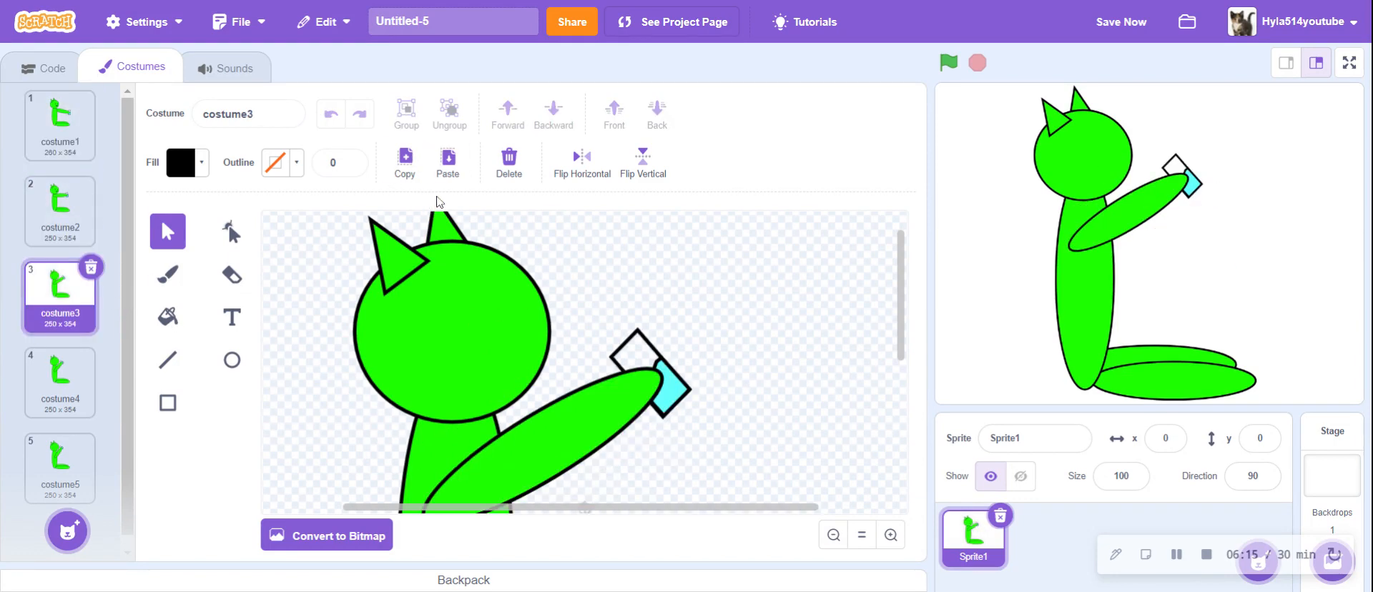
left_click(462, 164)
left_click(60, 375)
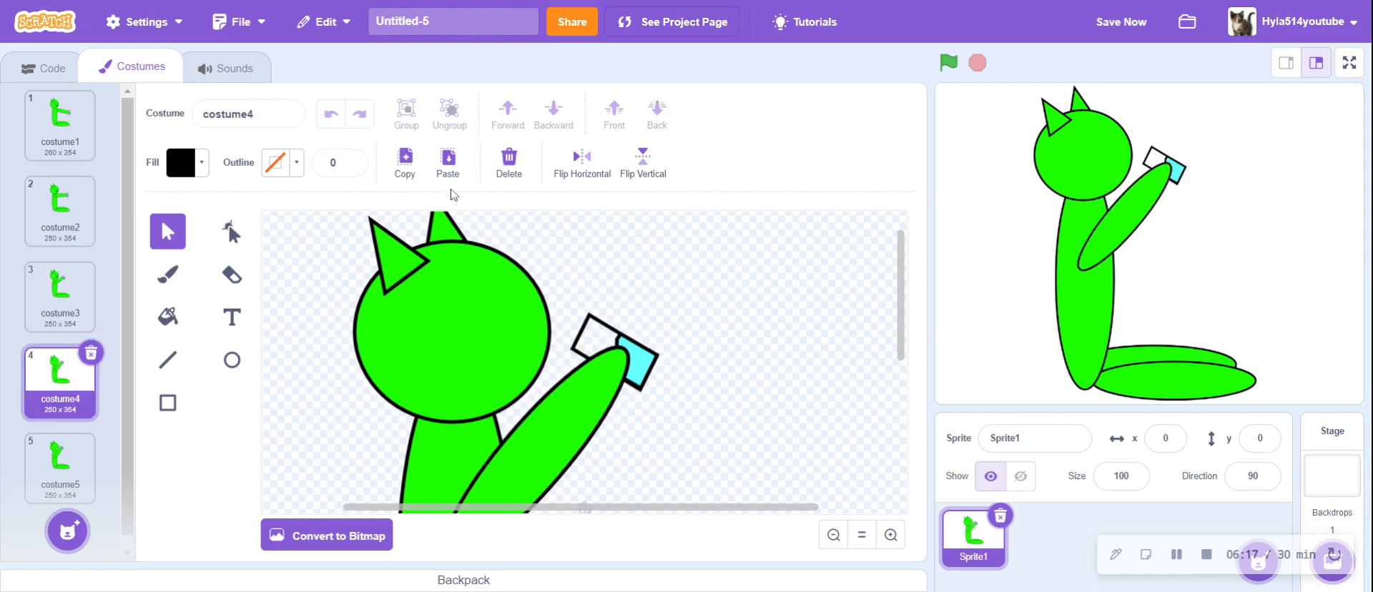
left_click(459, 163)
left_click(61, 464)
left_click(448, 163)
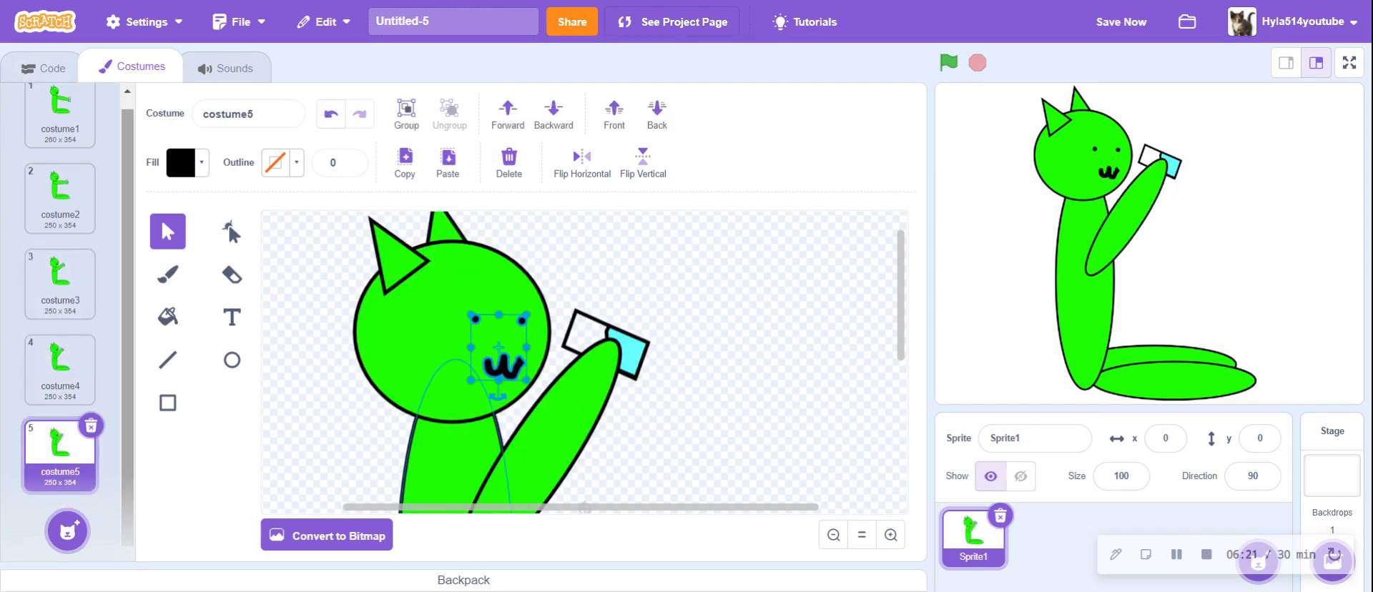
left_click(862, 536)
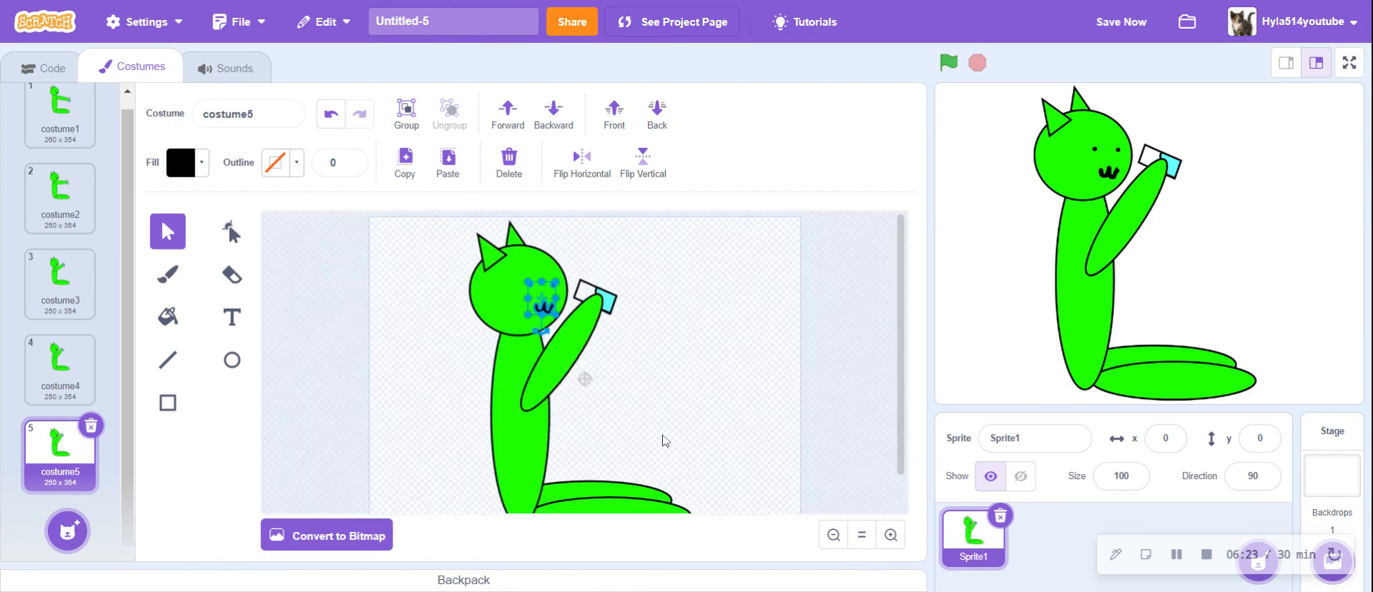
- Start a script for Sprite1 with a "when green flag clicked" block and attach a "repeat until" loop
left_click(44, 67)
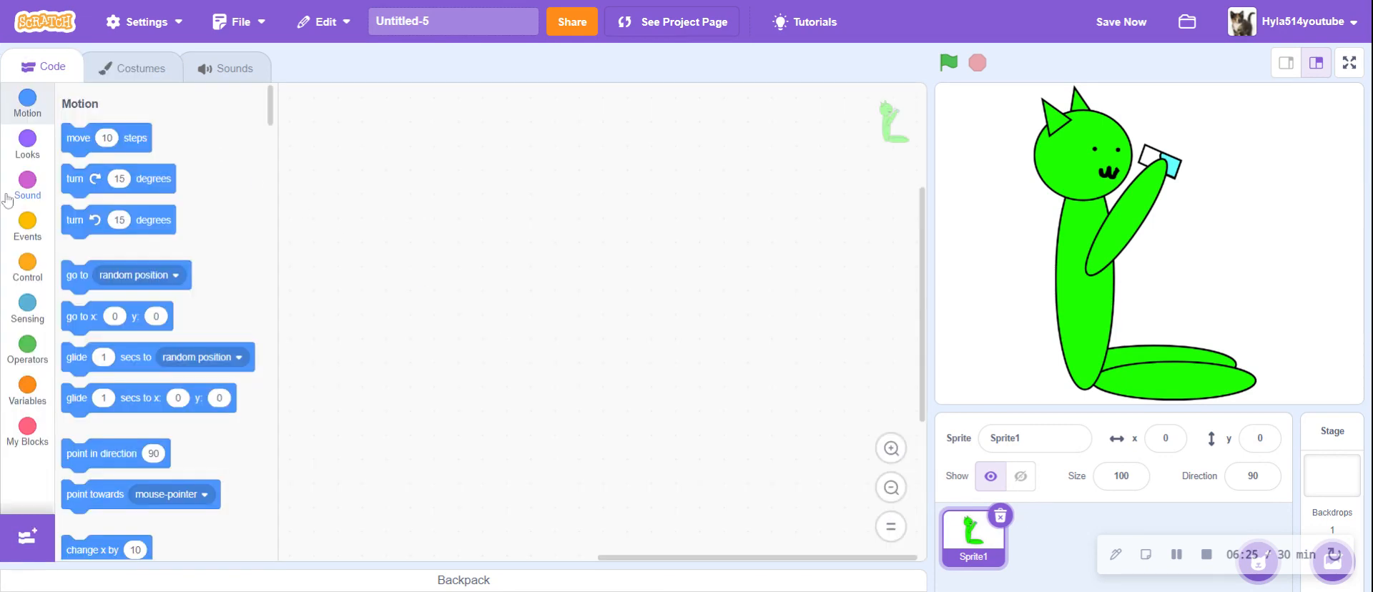
left_click(26, 228)
left_click_drag(75, 138, 421, 205)
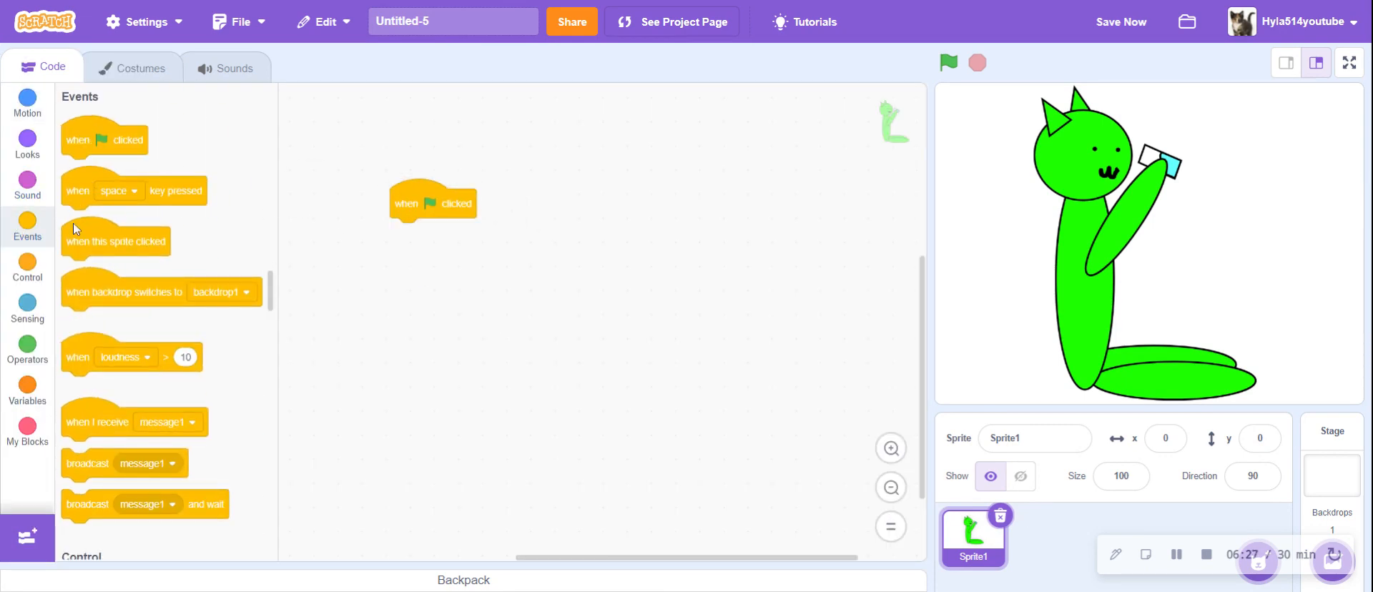
left_click(47, 270)
scroll(109, 469, "down", 3)
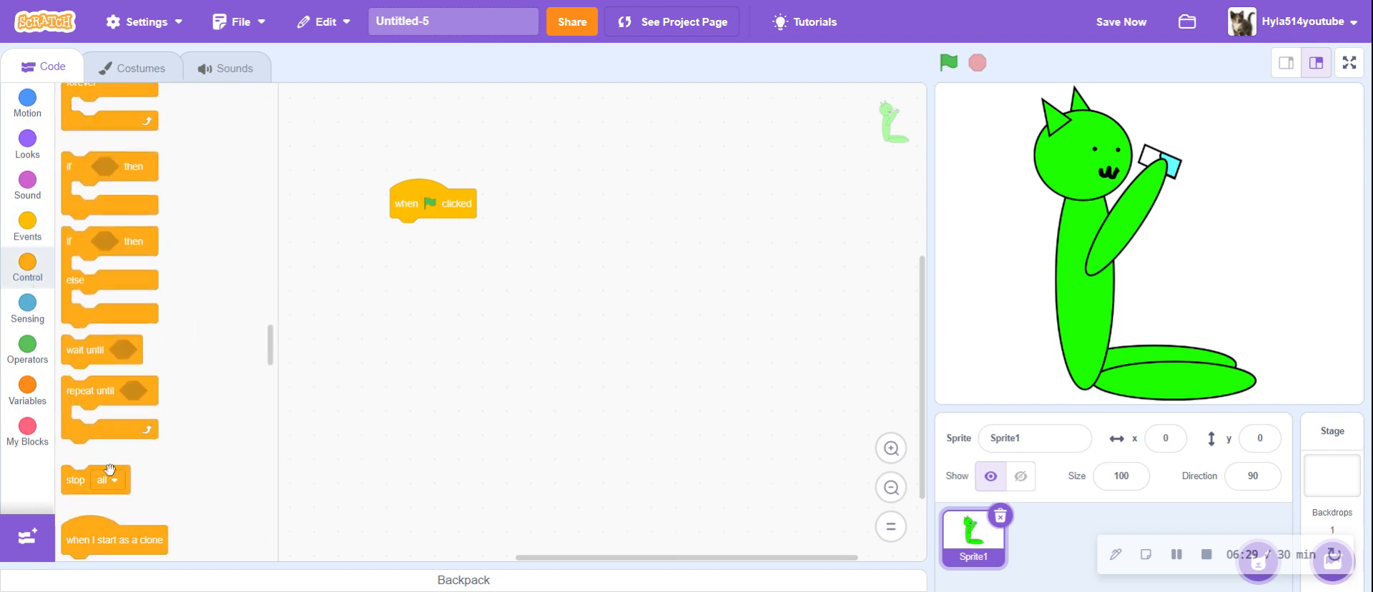
left_click_drag(110, 408, 414, 238)
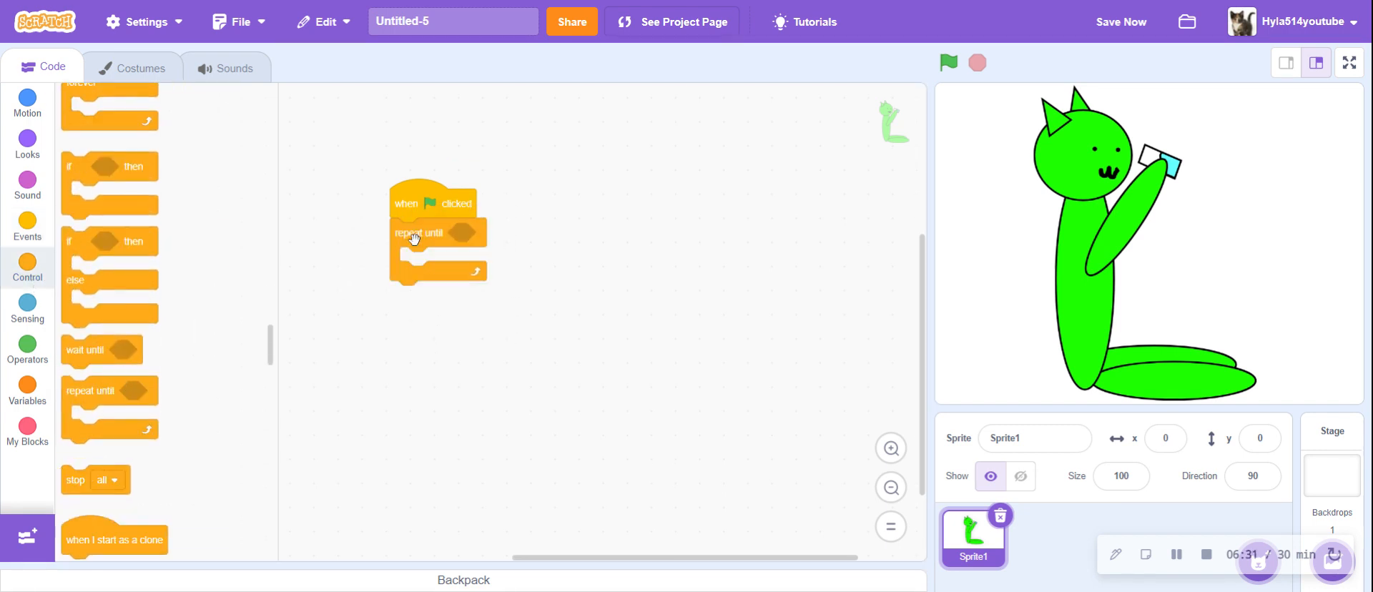
- Add a "costume number" reporter and an equals operator as loose blocks in the scripting area
left_click(28, 152)
scroll(172, 304, "down", 5)
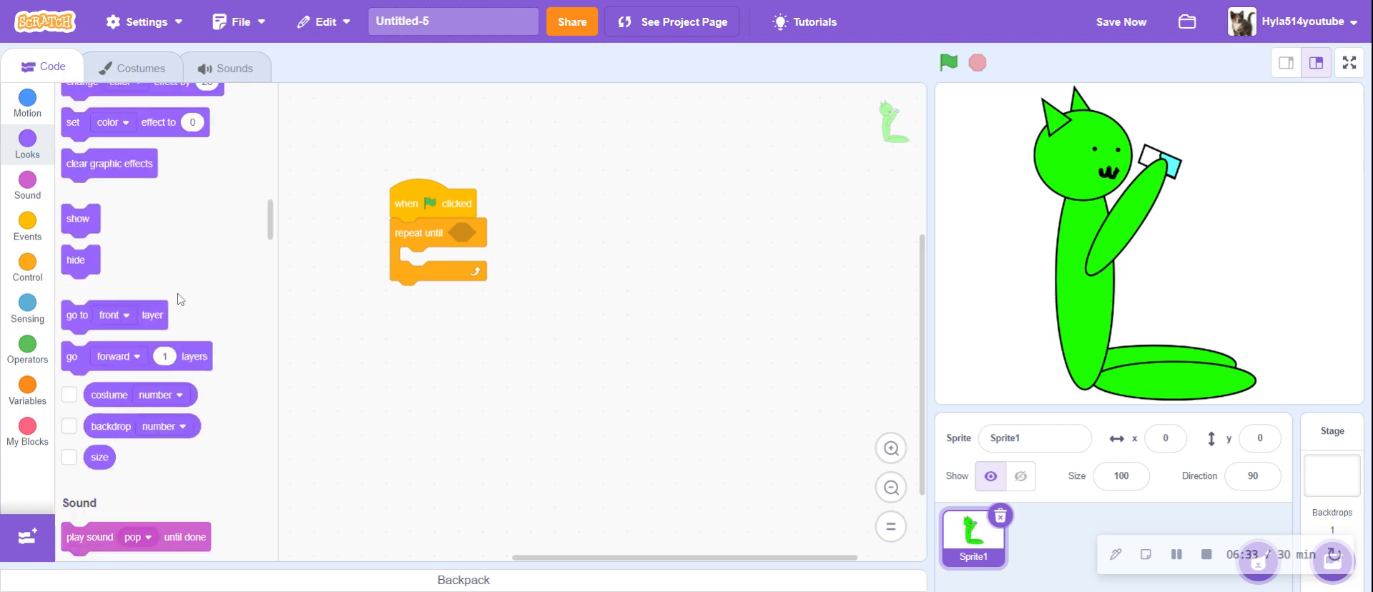
scroll(166, 310, "down", 3)
scroll(147, 342, "up", 7)
left_click_drag(120, 481, 614, 331)
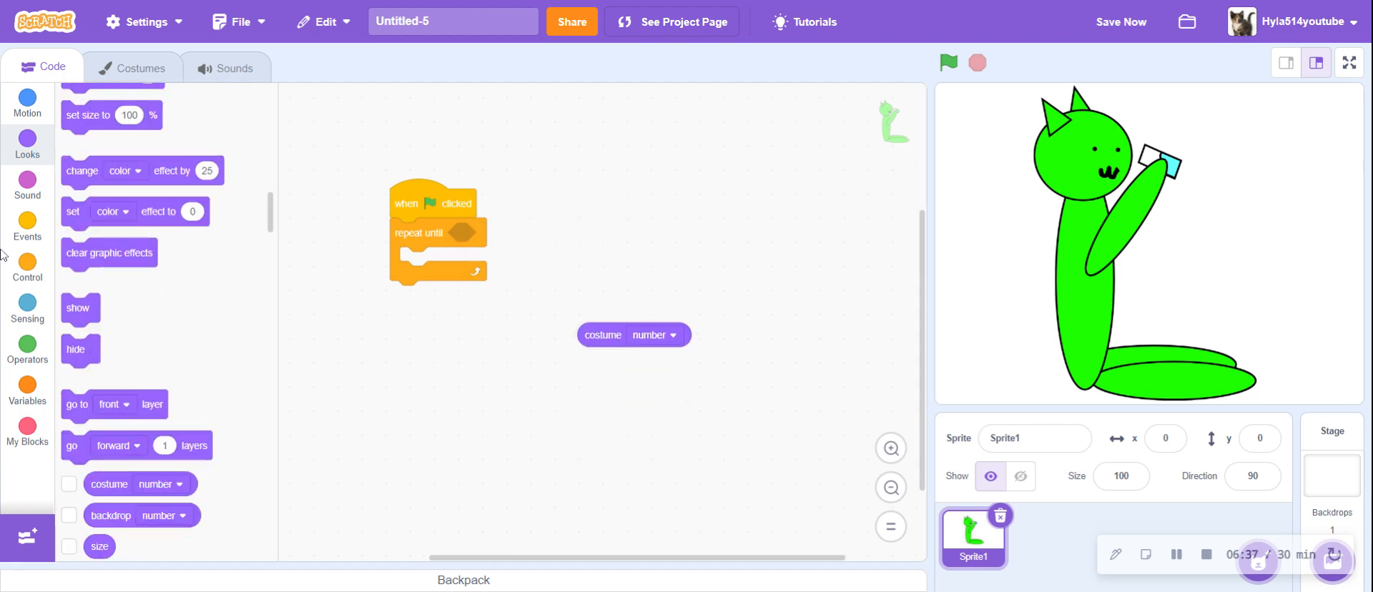
left_click(26, 349)
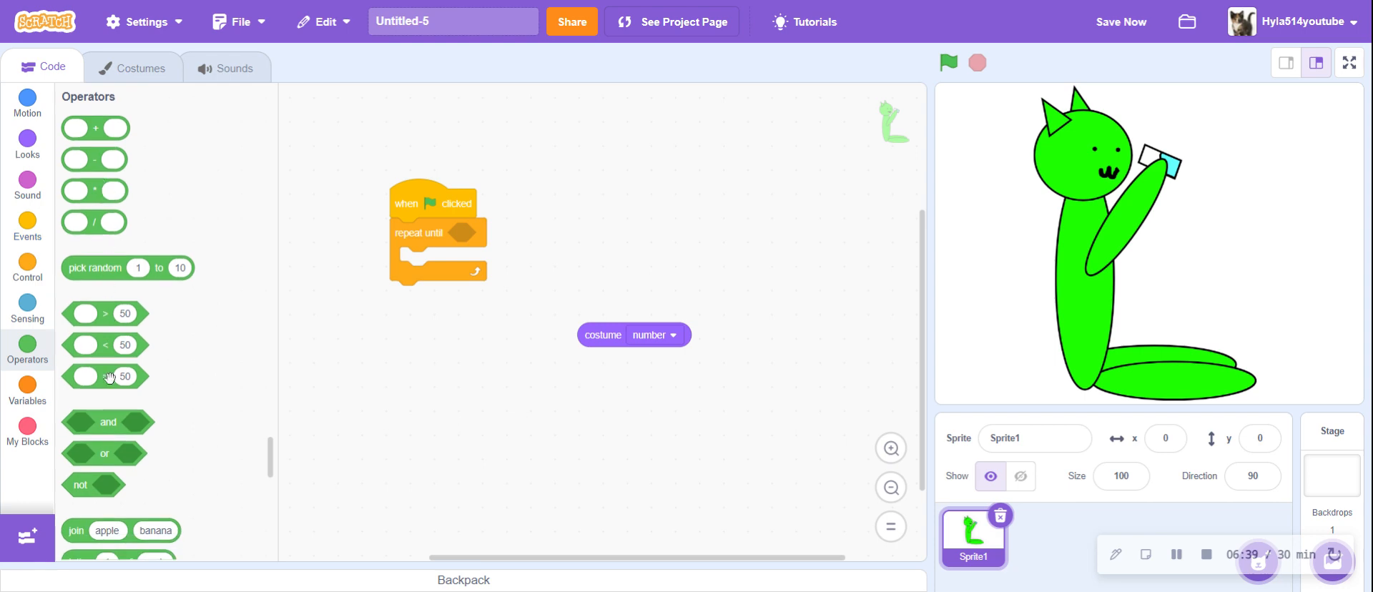
left_click_drag(109, 377, 457, 377)
- Build the condition "costume number = 5" and fit it into the "repeat until" loop
left_click(150, 72)
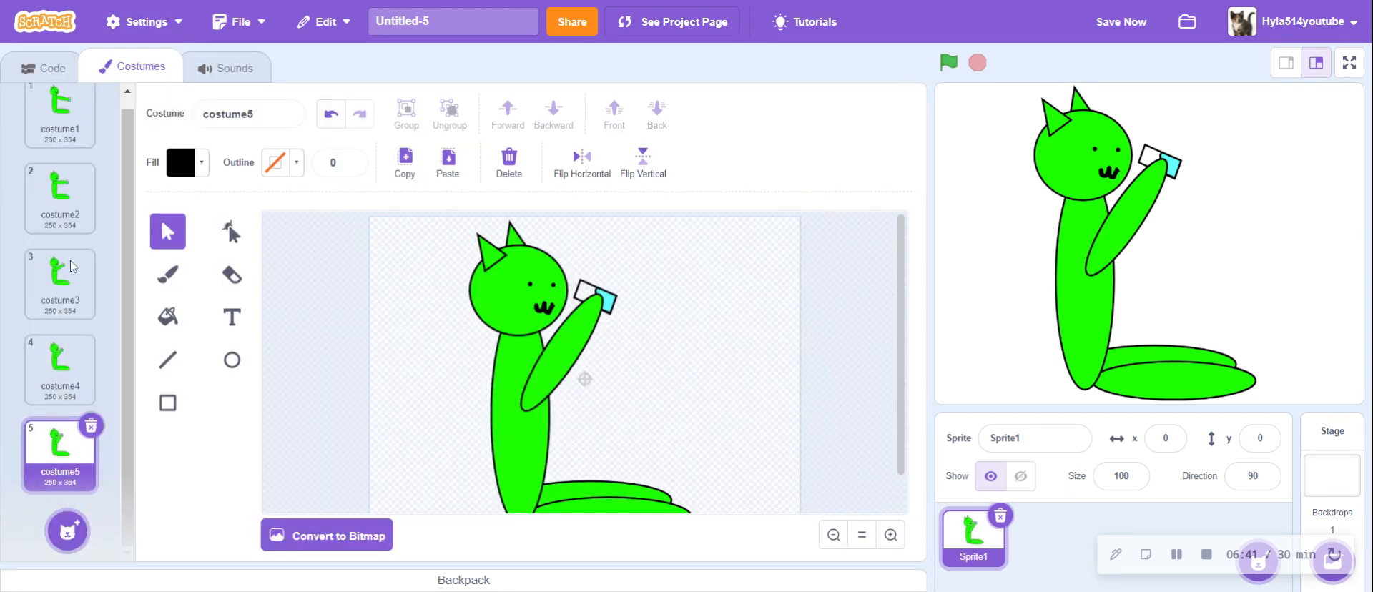
left_click(58, 68)
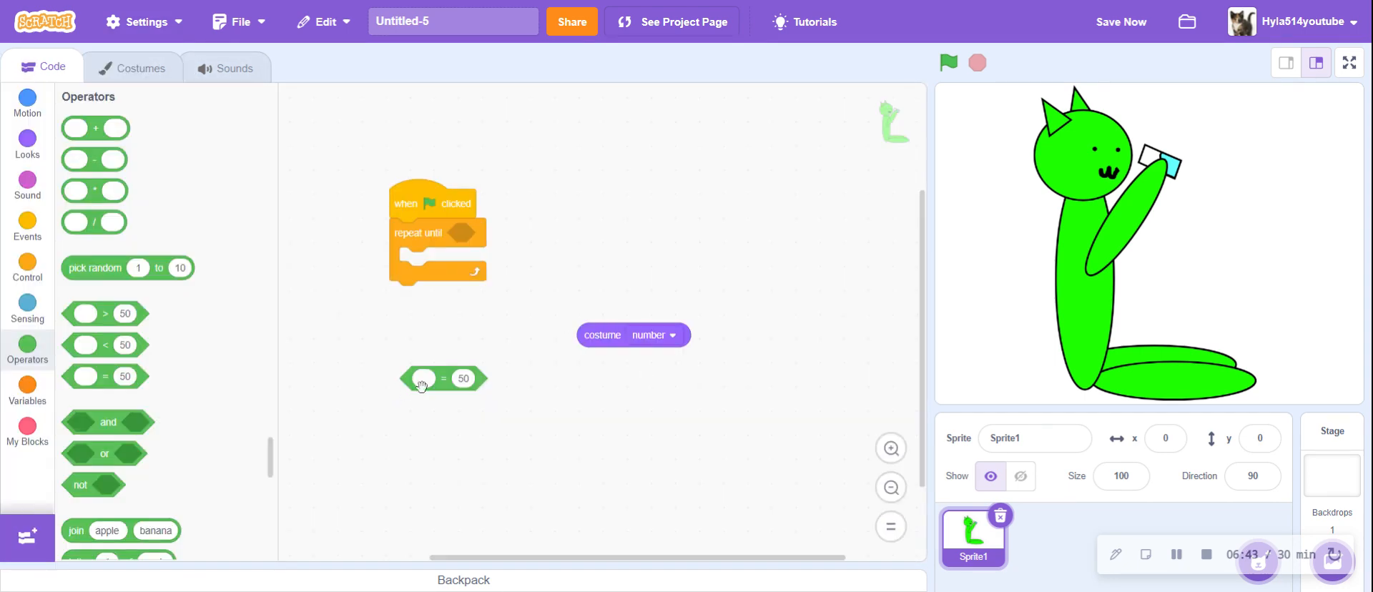
left_click(464, 379)
type("5")
left_click_drag(449, 378, 603, 370)
left_click_drag(607, 324, 609, 377)
left_click_drag(609, 232, 610, 234)
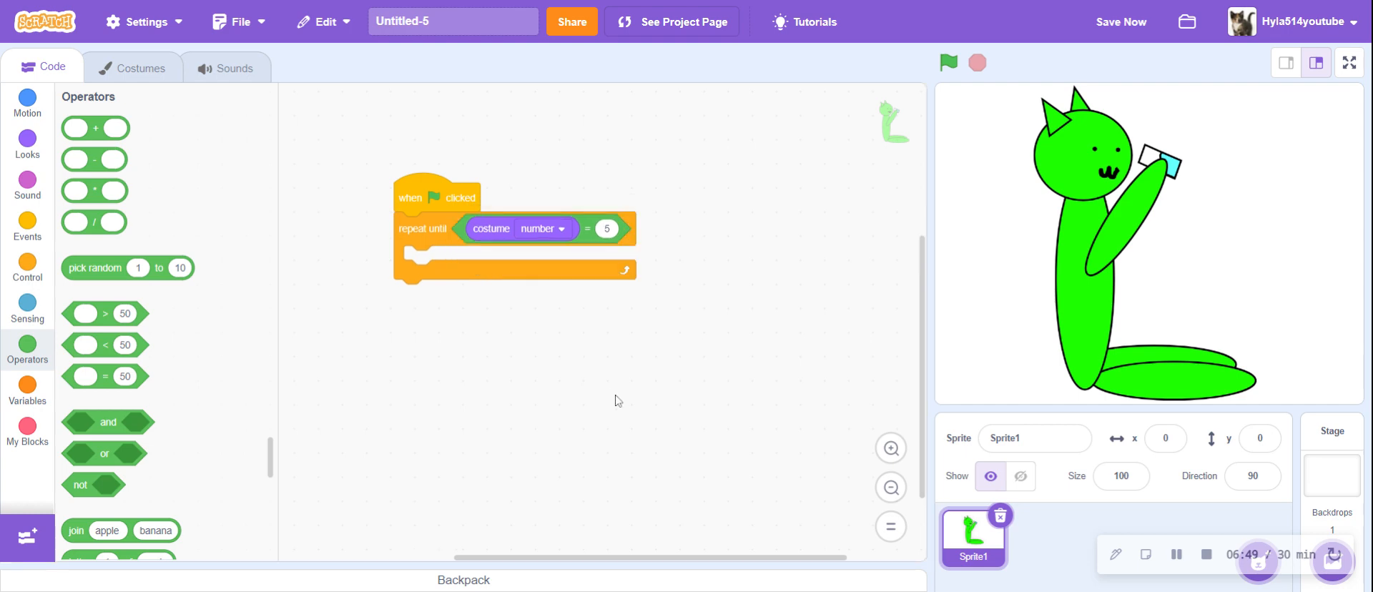
- Inside the loop, add a wait of 0.050 seconds followed by a "next costume" block
left_click(21, 159)
left_click(30, 263)
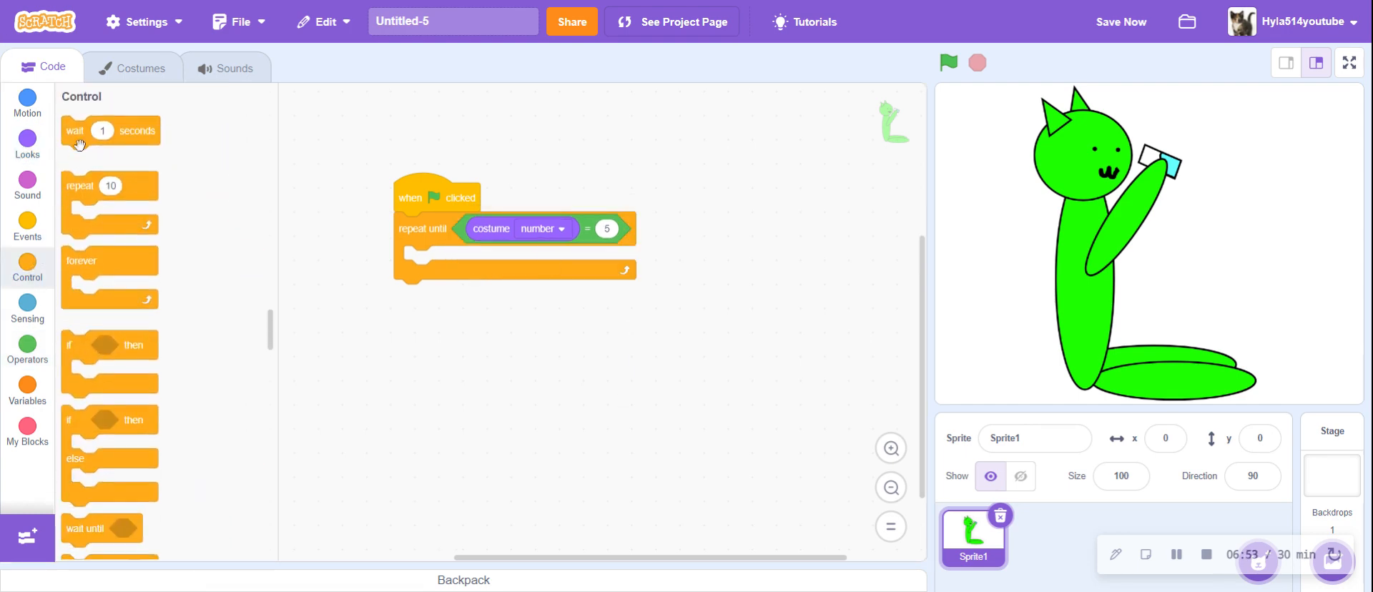
left_click_drag(78, 145, 423, 276)
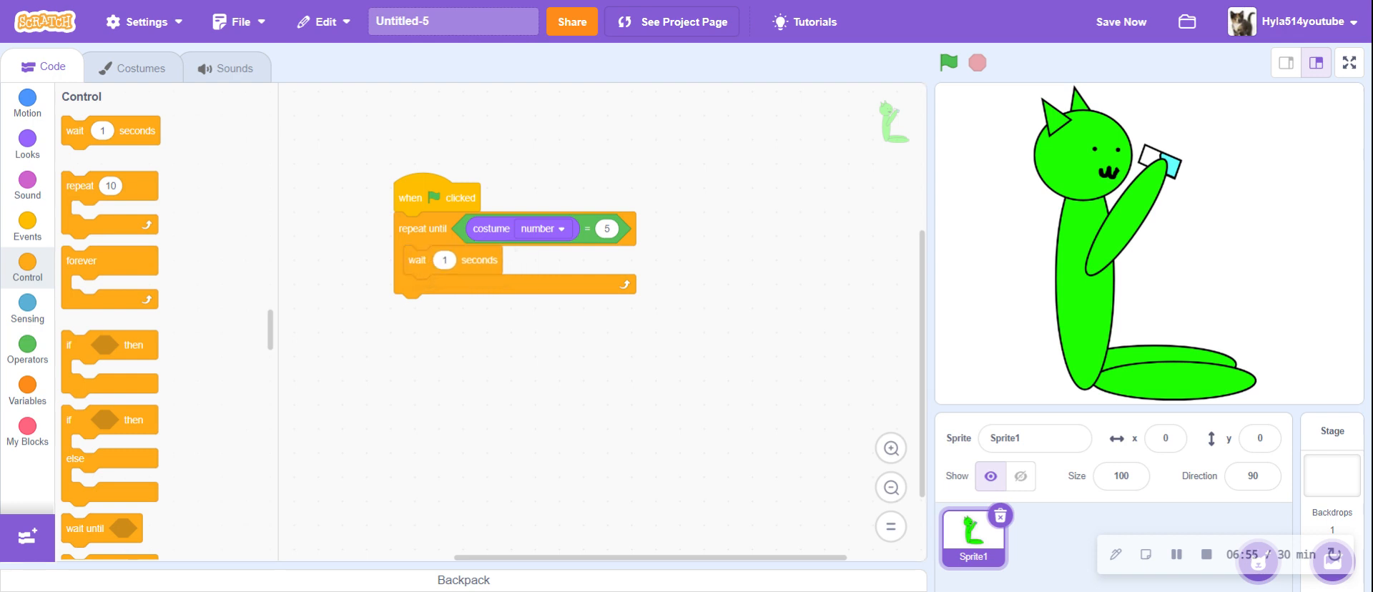
type("0.050")
left_click(548, 382)
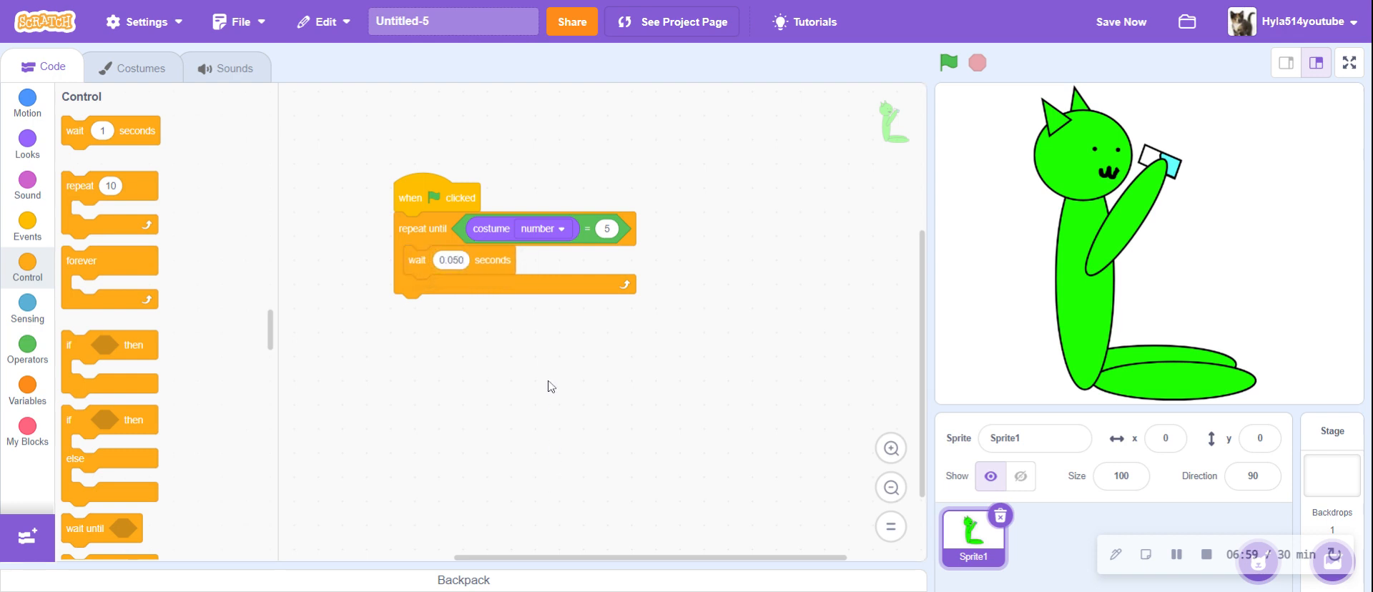
left_click(27, 141)
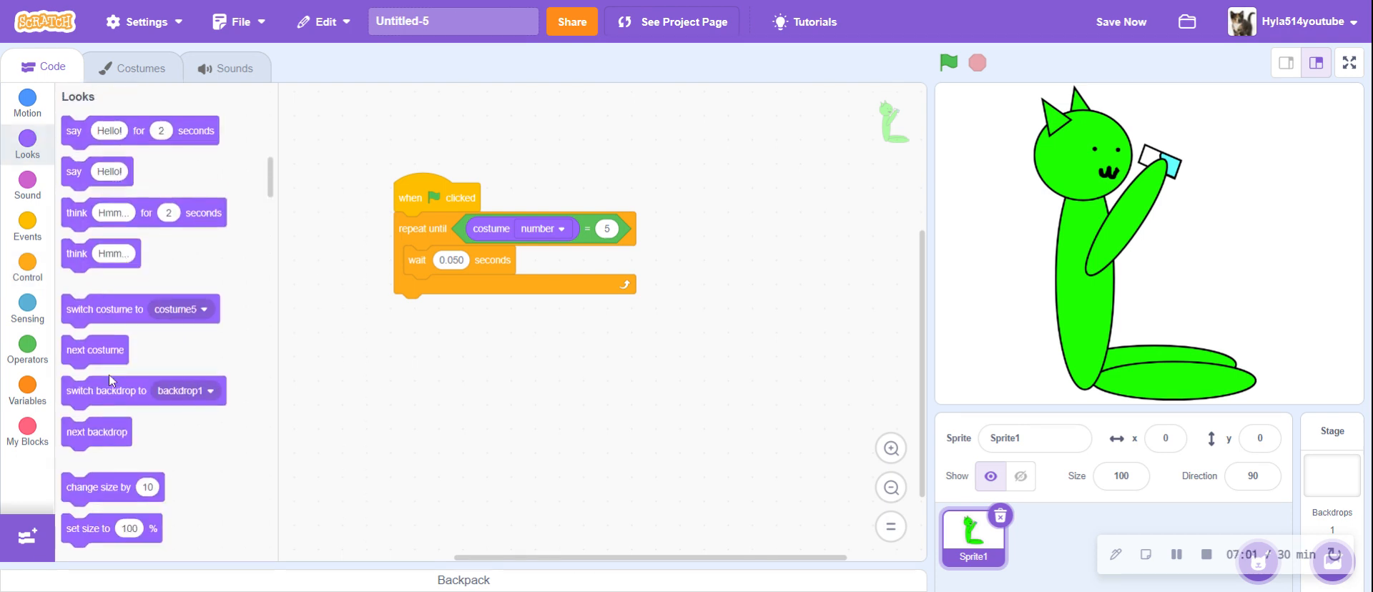
left_click_drag(299, 327, 422, 292)
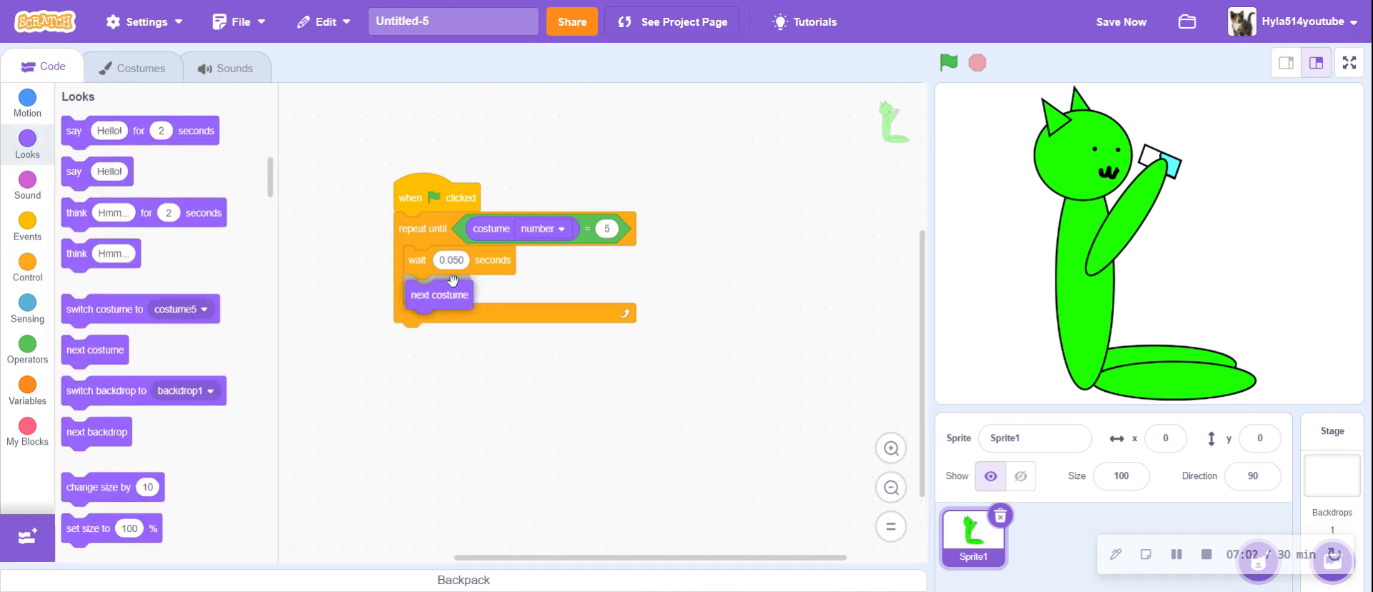
- Insert a "switch costume to costume1" block directly under the green flag block and play the animation
left_click(940, 72)
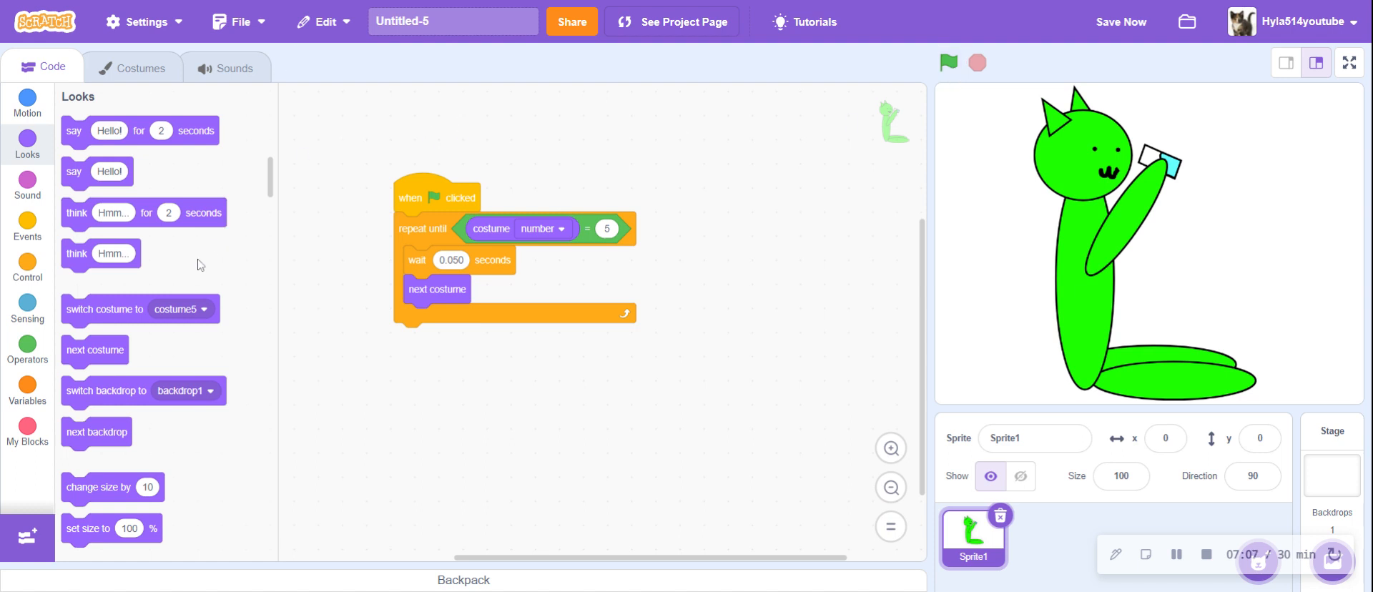
left_click_drag(106, 301, 443, 228)
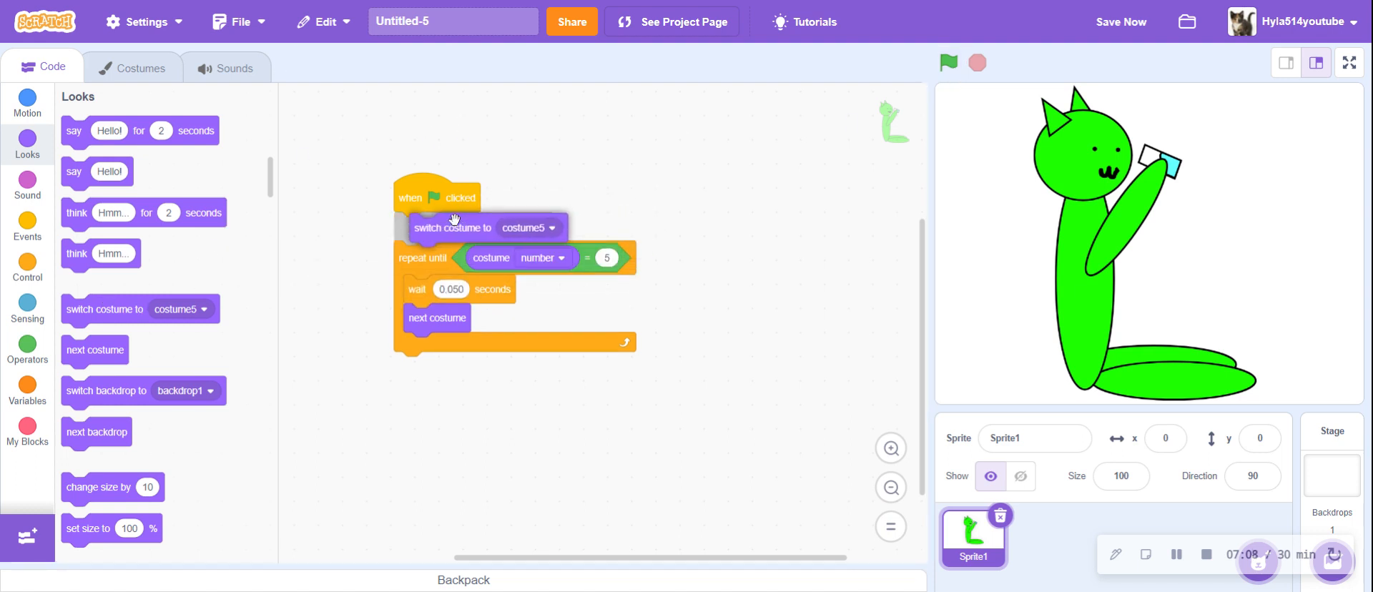
left_click(522, 227)
left_click(505, 282)
left_click(951, 66)
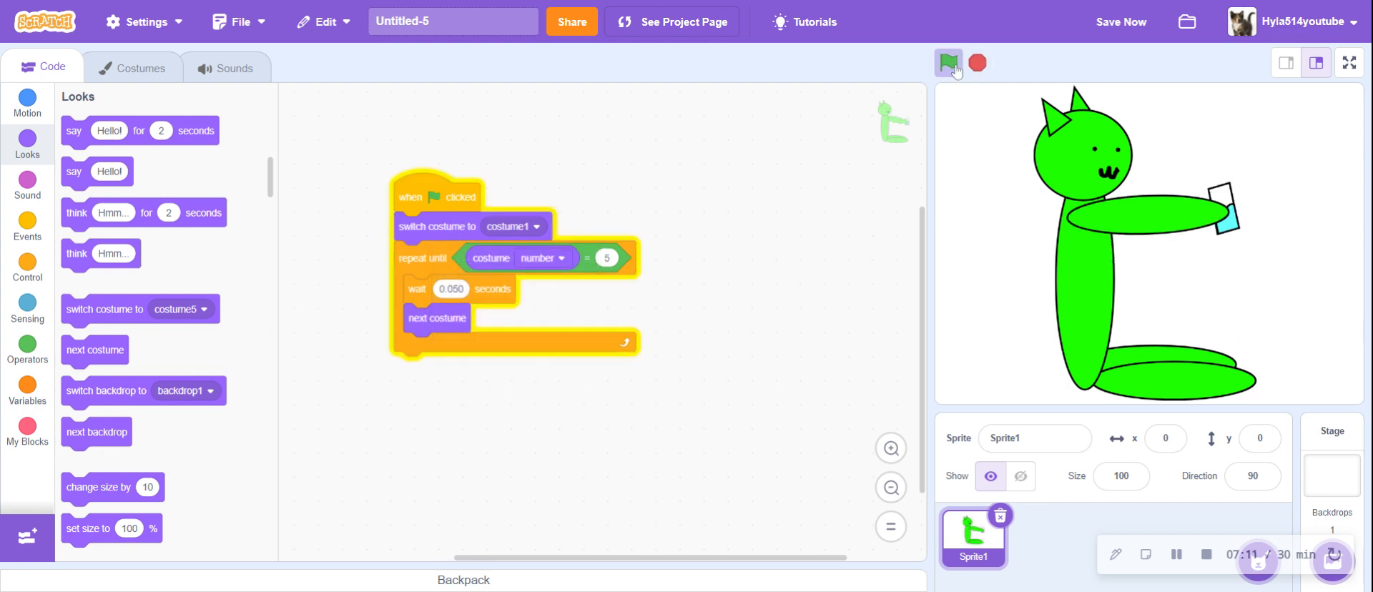
left_click(952, 67)
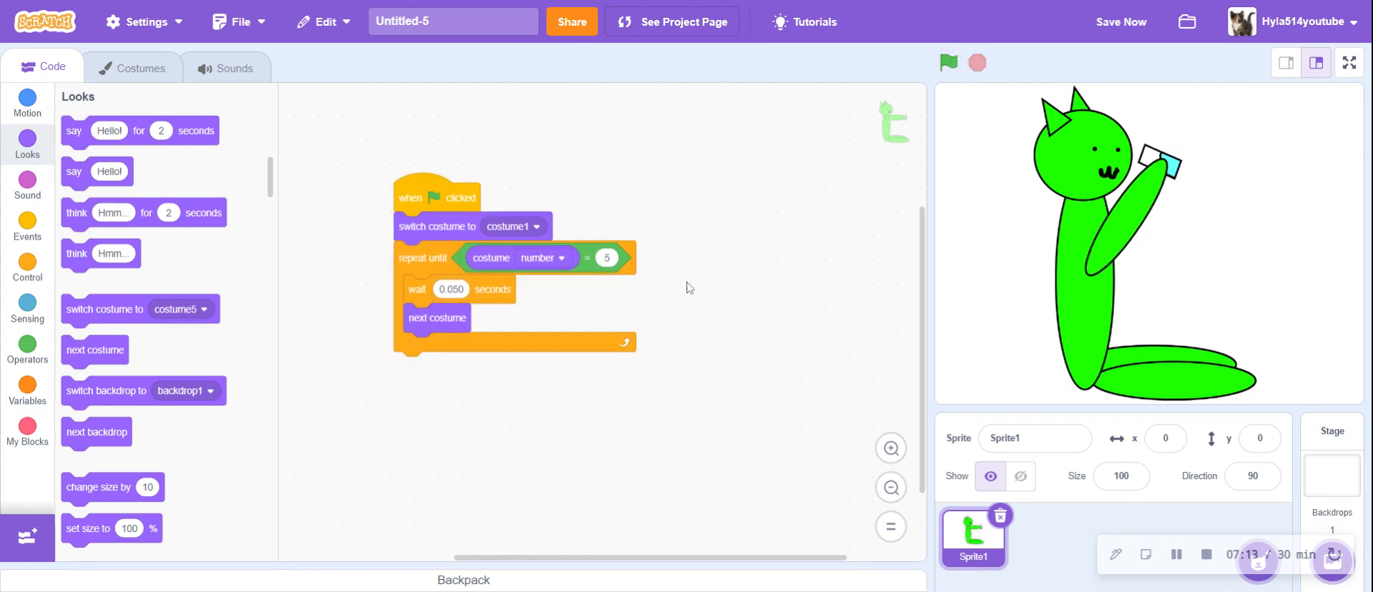
- Set the wait inside the loop to 0.055 seconds and replay the animation
scroll(739, 242, "up", 1)
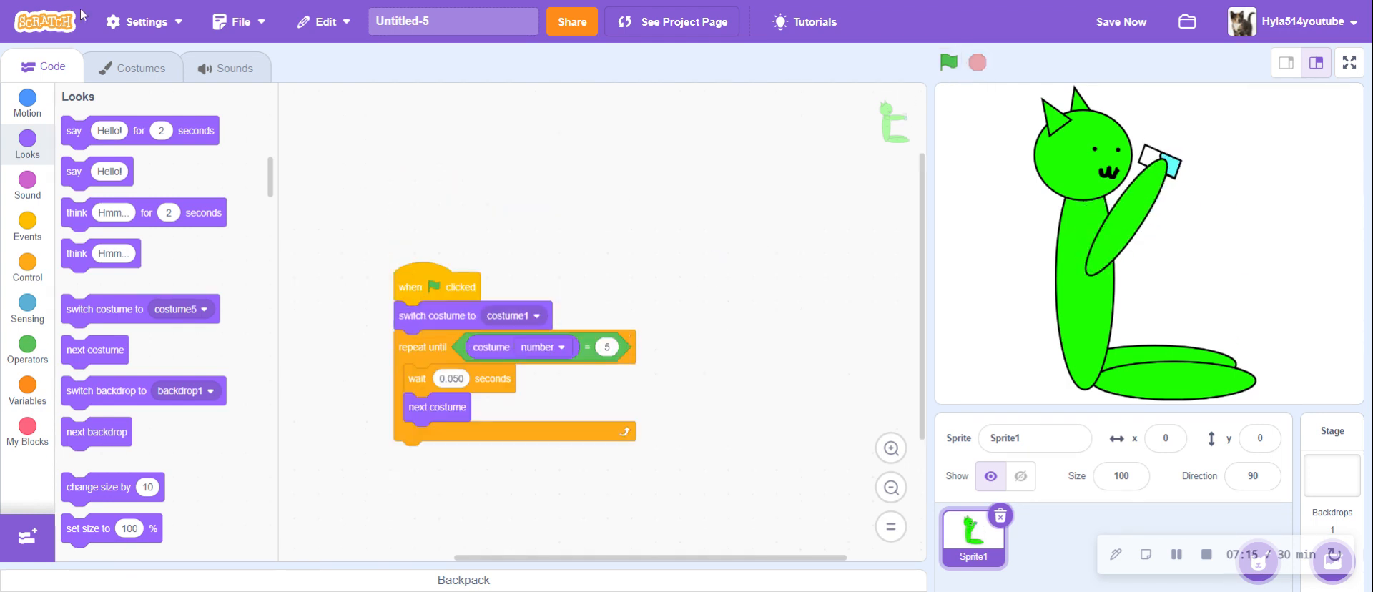
left_click(451, 379)
type("0.")
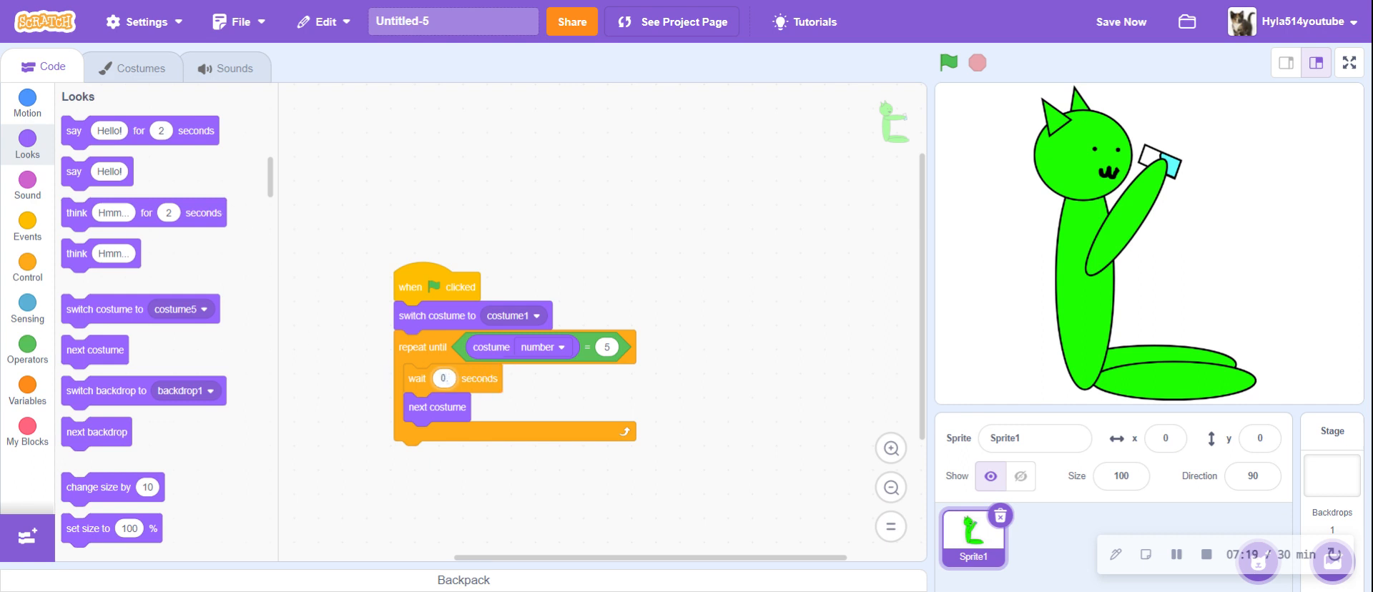
type("05")
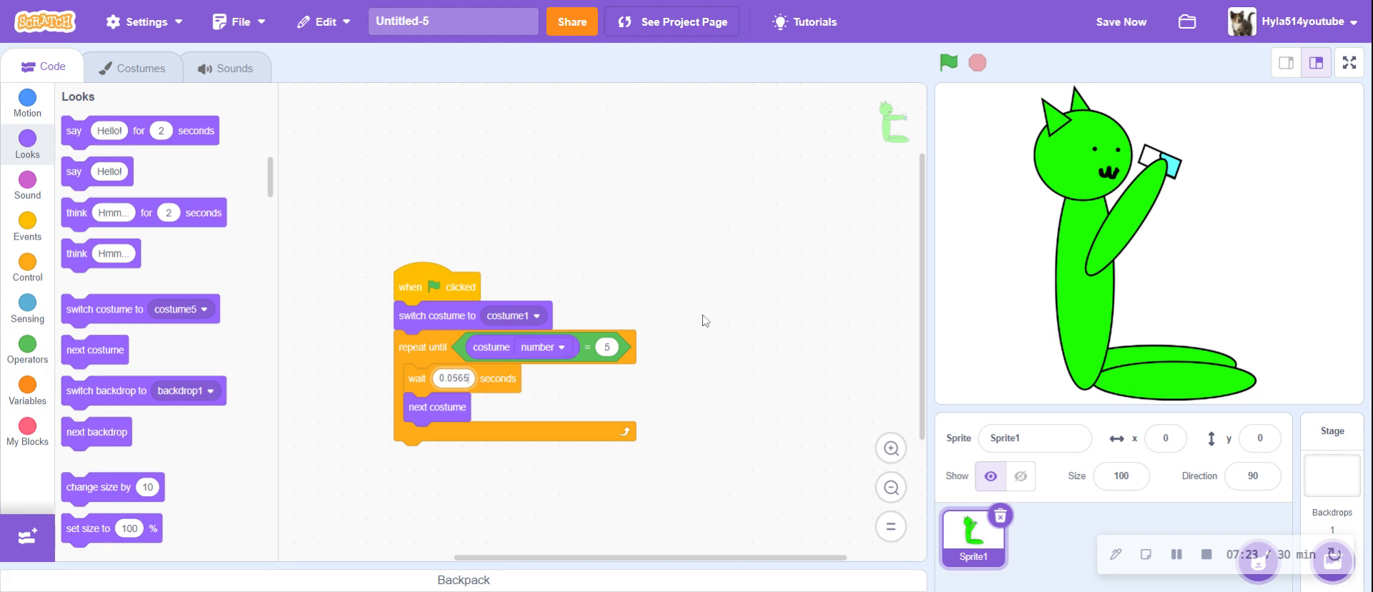
type("5")
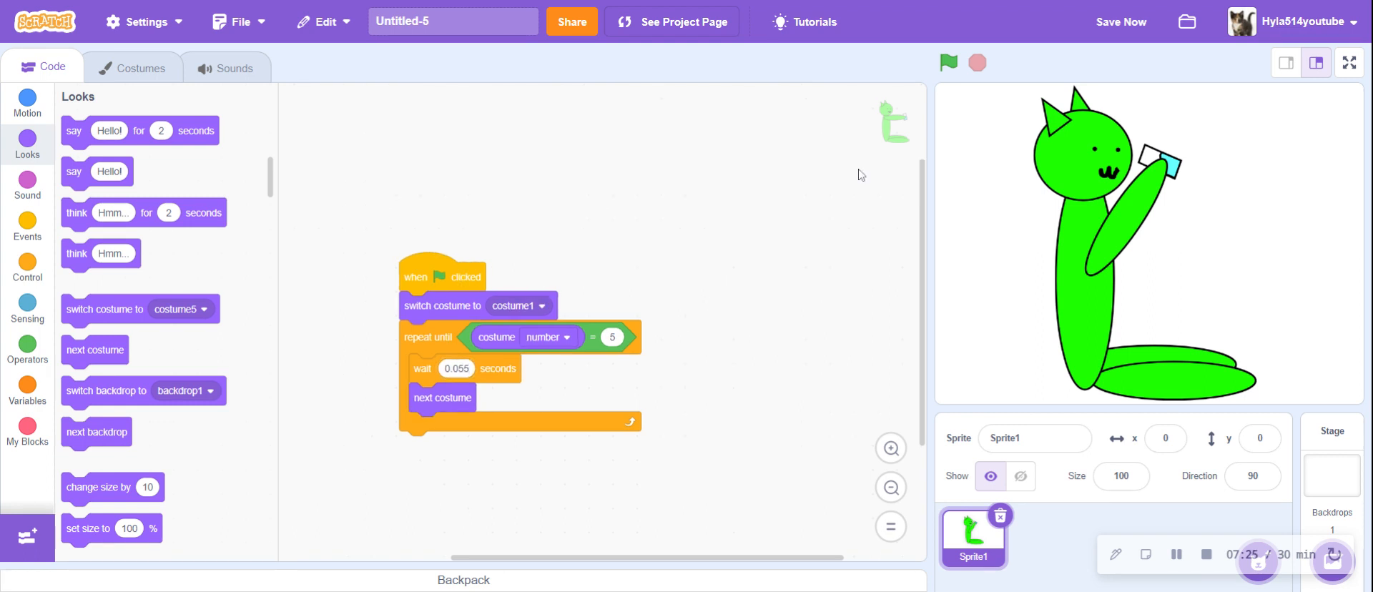
left_click(949, 63)
left_click(949, 63)
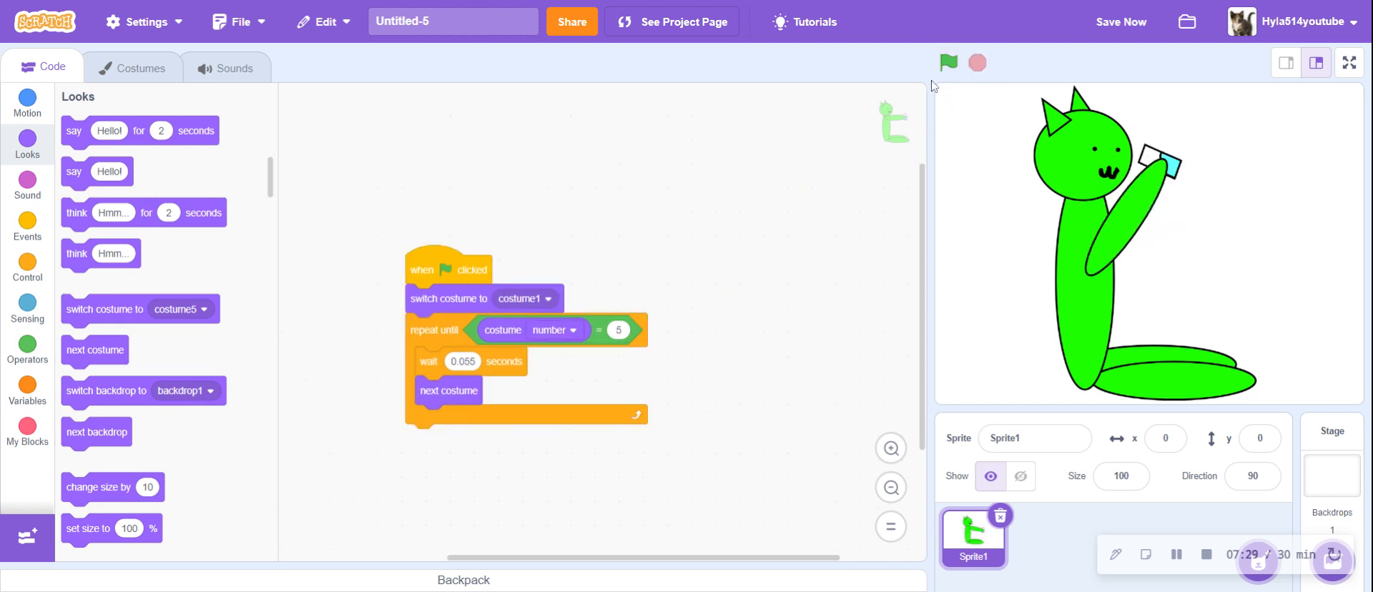
left_click(949, 71)
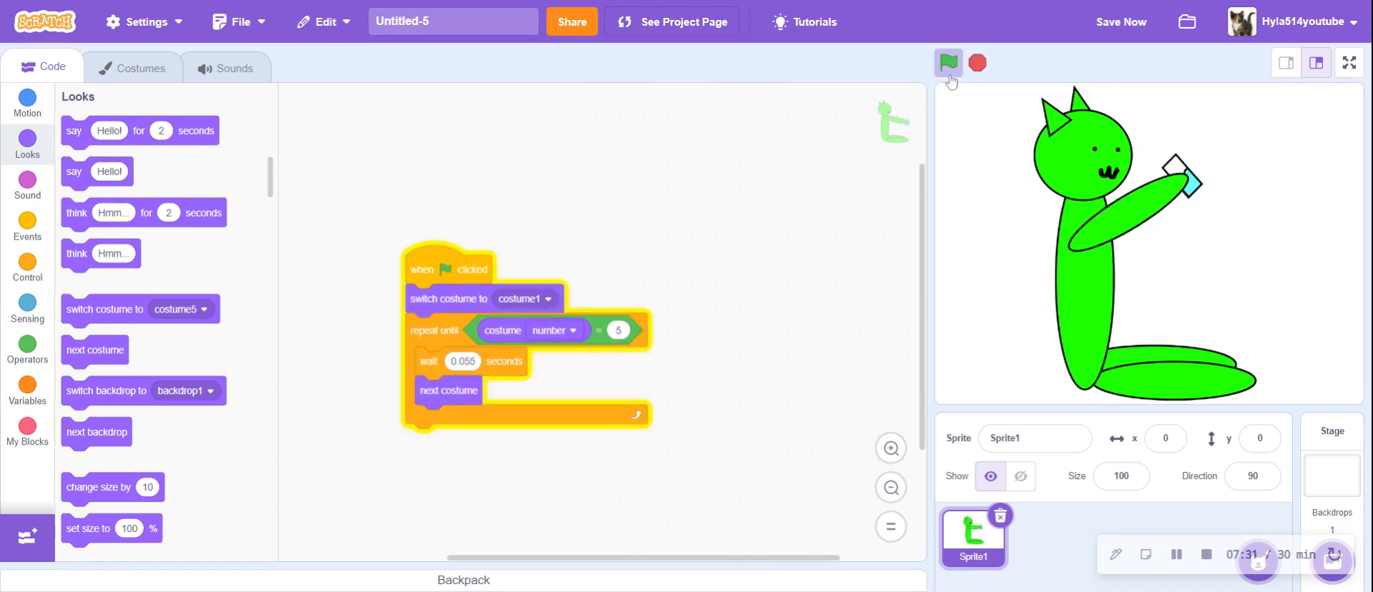
- Duplicate costume5 and draw an open lower jaw under the cat's mouth in the copy
left_click(147, 79)
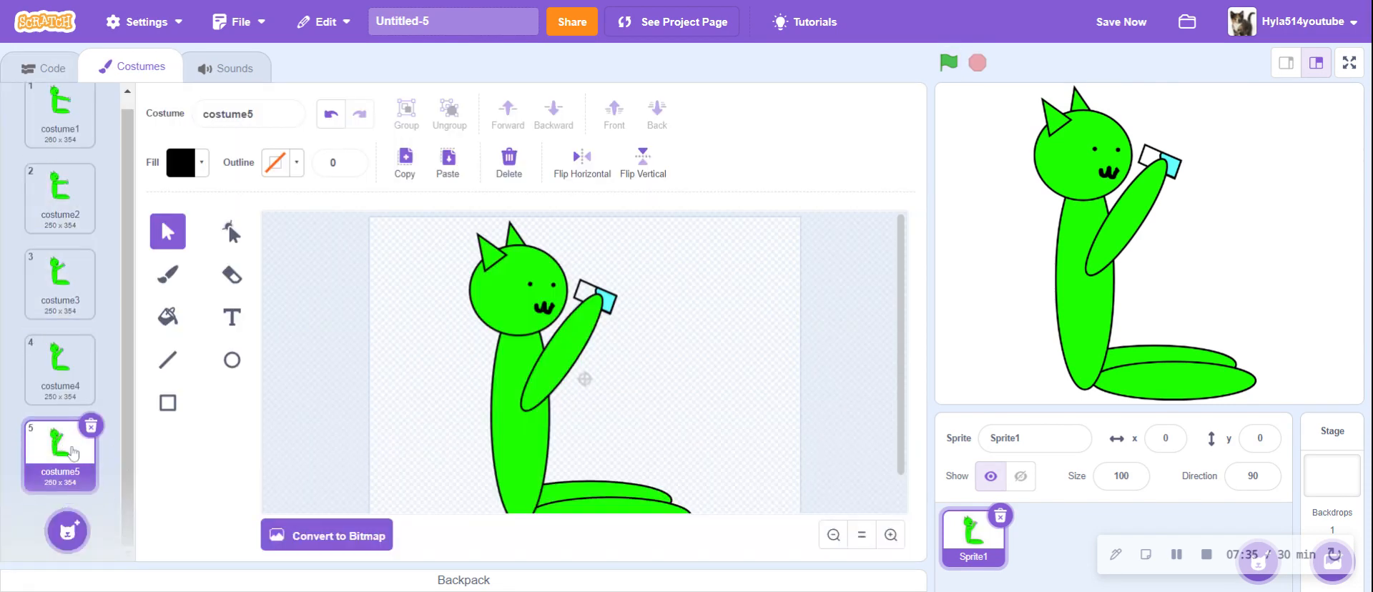
right_click(72, 452)
left_click(100, 461)
left_click(889, 535)
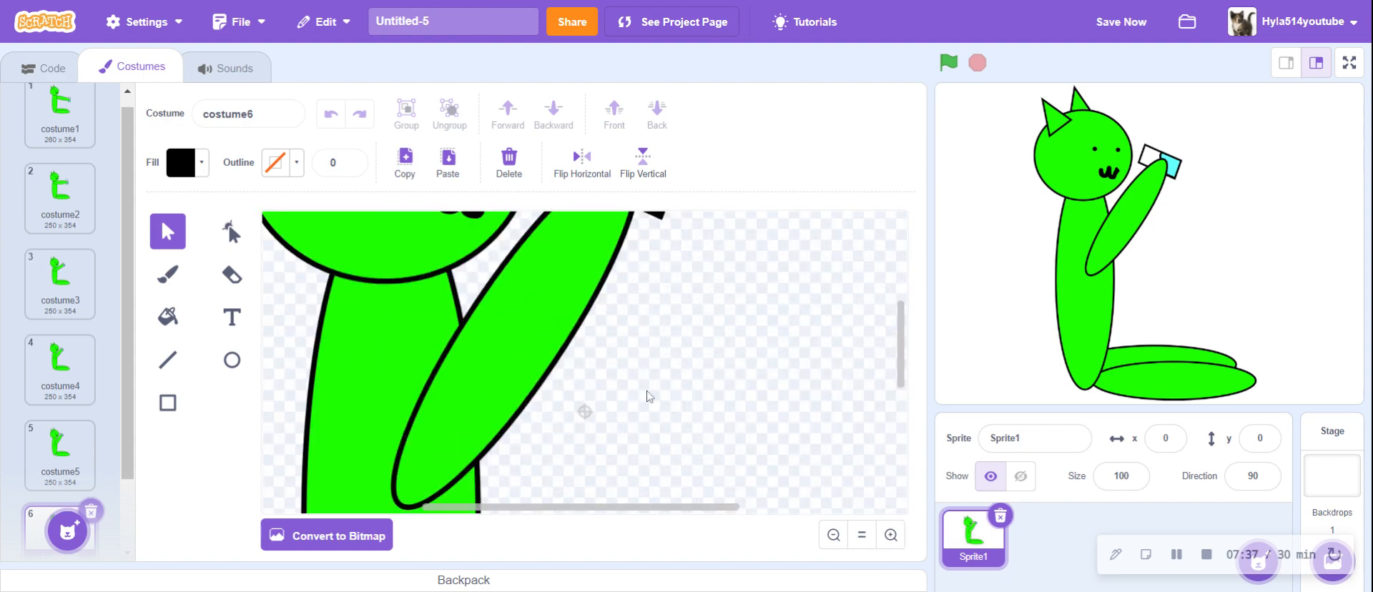
scroll(524, 303, "up", 5)
left_click(454, 372)
mouse_move(454, 371)
left_mouse_down()
mouse_move(455, 357)
mouse_move(435, 383)
mouse_move(461, 390)
mouse_move(489, 350)
left_mouse_up()
left_click(168, 274)
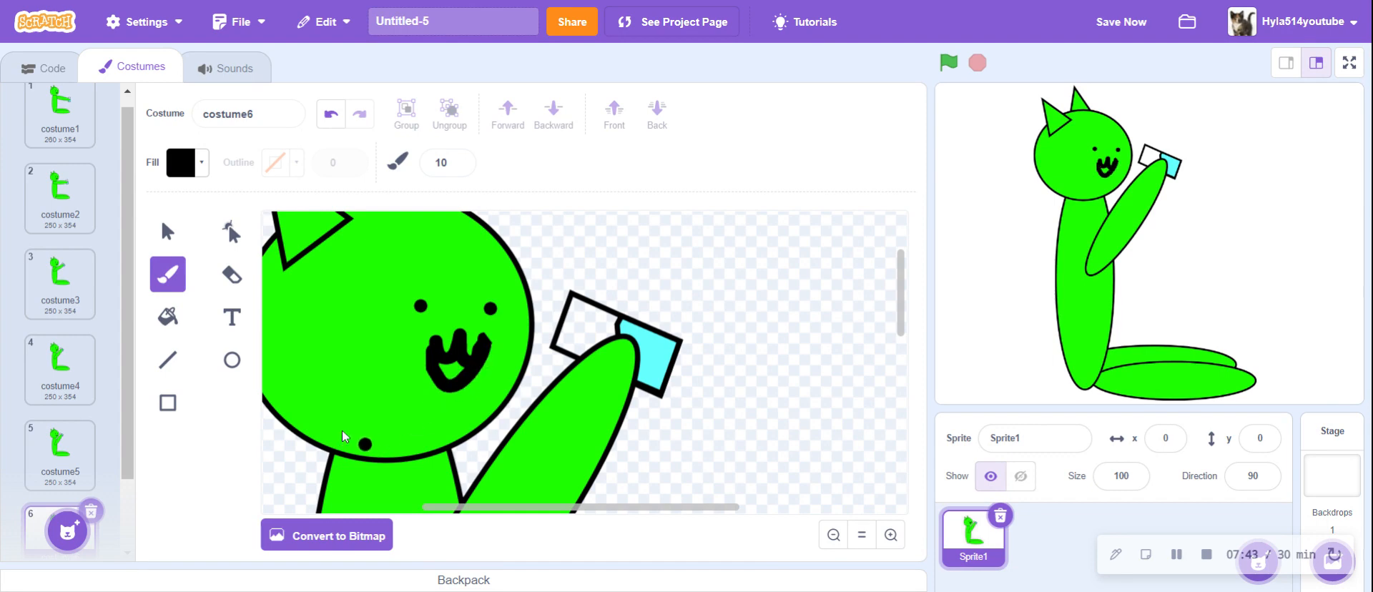
- Duplicate costume6 and ungroup the arm and glass in the copy
scroll(69, 370, "down", 1)
right_click(48, 434)
left_click(71, 450)
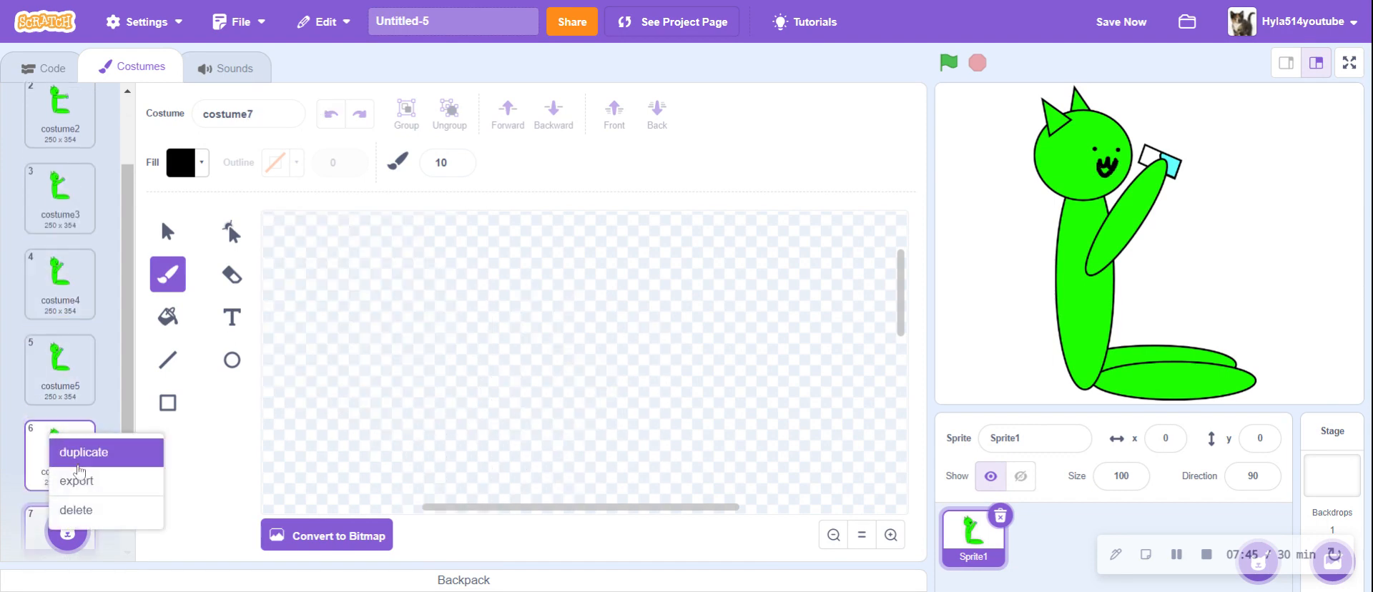
left_click(169, 231)
left_click(664, 362)
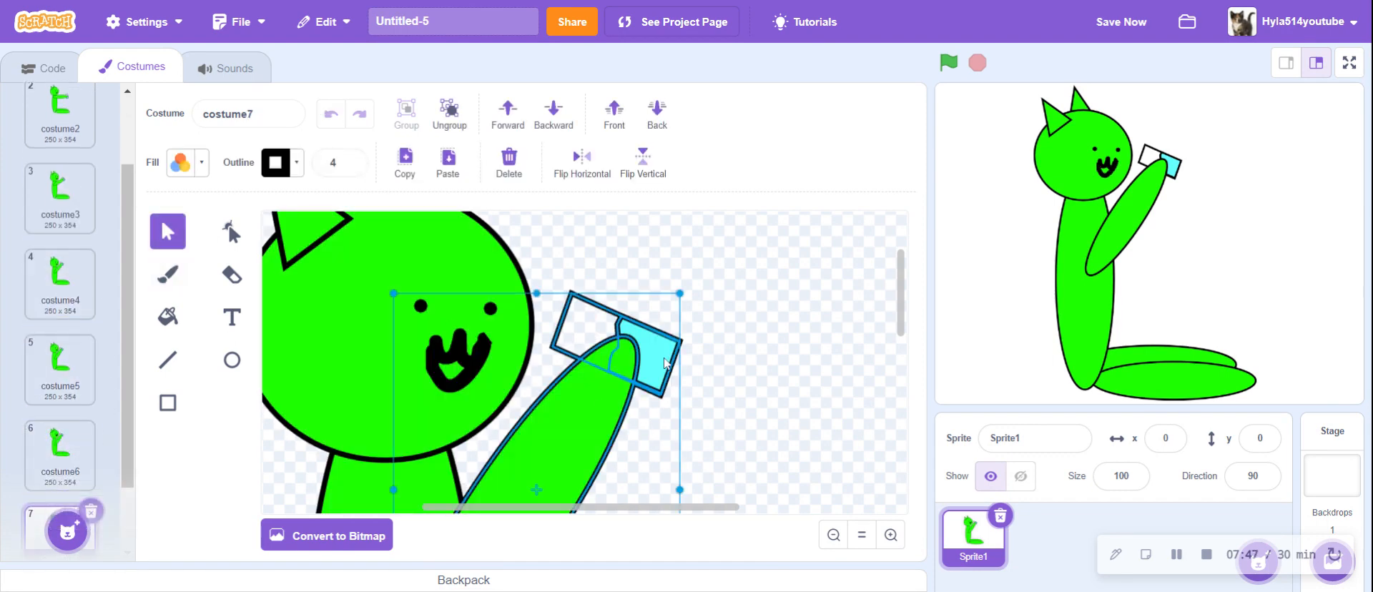
left_click(450, 117)
left_click(651, 262)
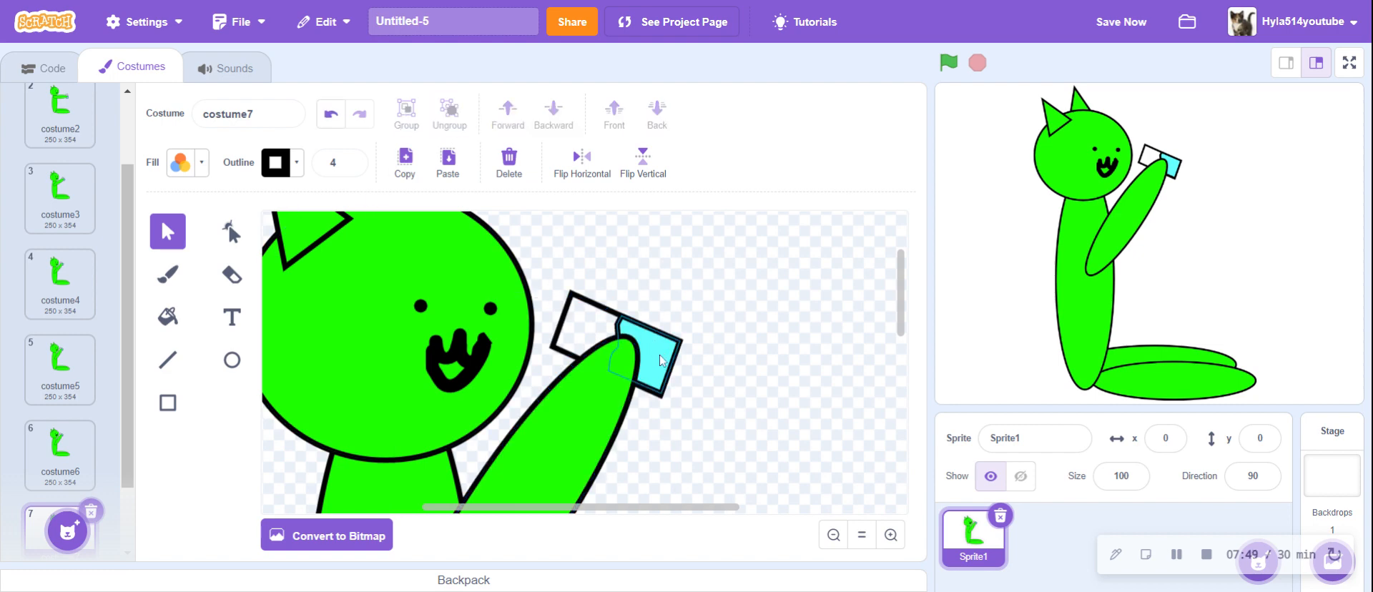
- Pick up the water's cyan fill and brush water from the filled part towards the glass's open end
left_click(650, 339)
left_click(707, 300)
left_click(168, 273)
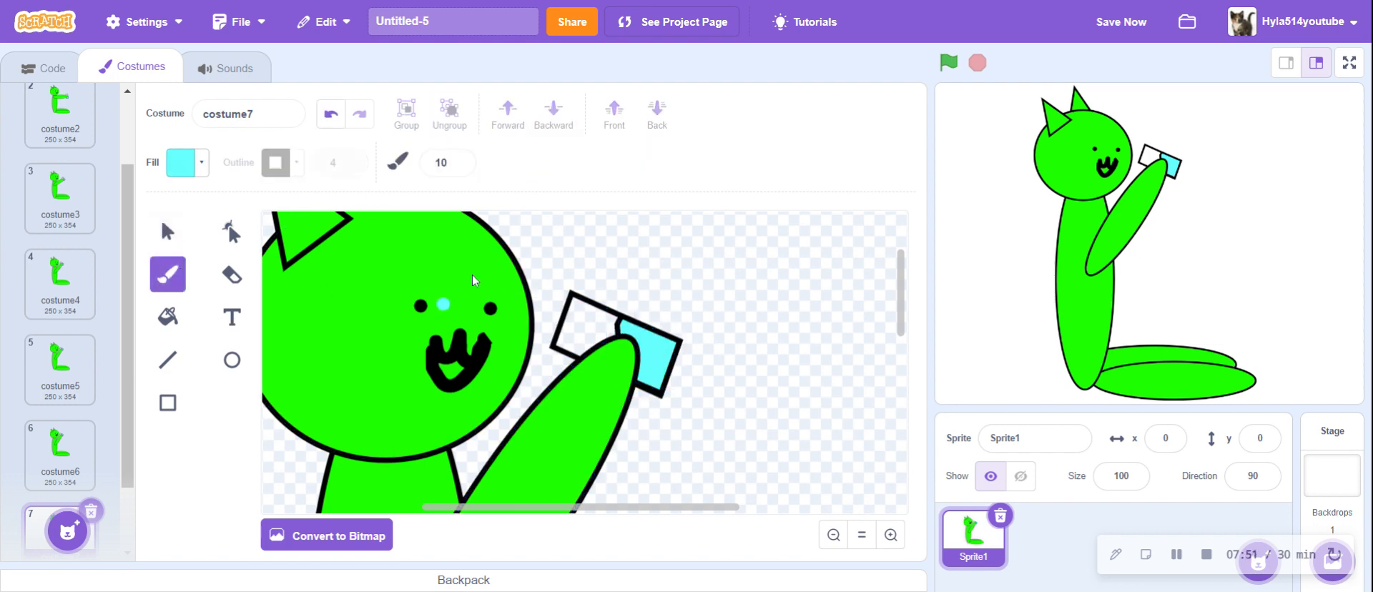
left_click_drag(611, 332, 614, 338)
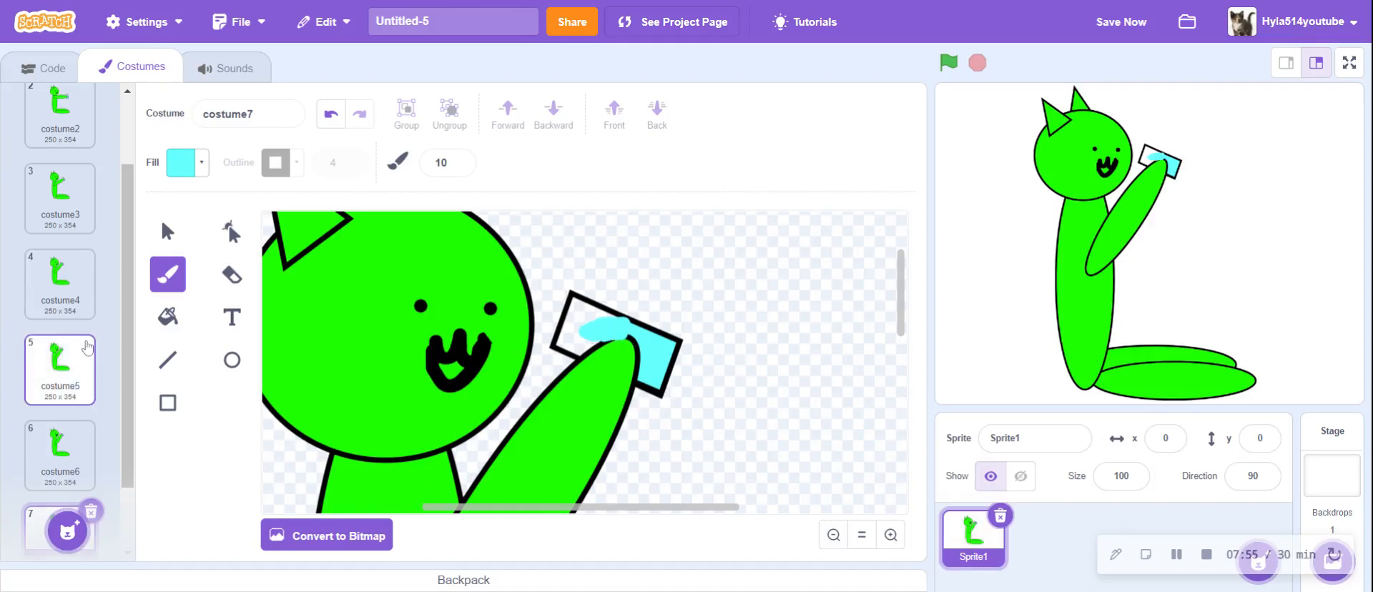
- Duplicate costume7 and brush the cyan water on to just past the glass's rim in the copy
scroll(79, 416, "down", 1)
right_click(54, 434)
left_click(85, 448)
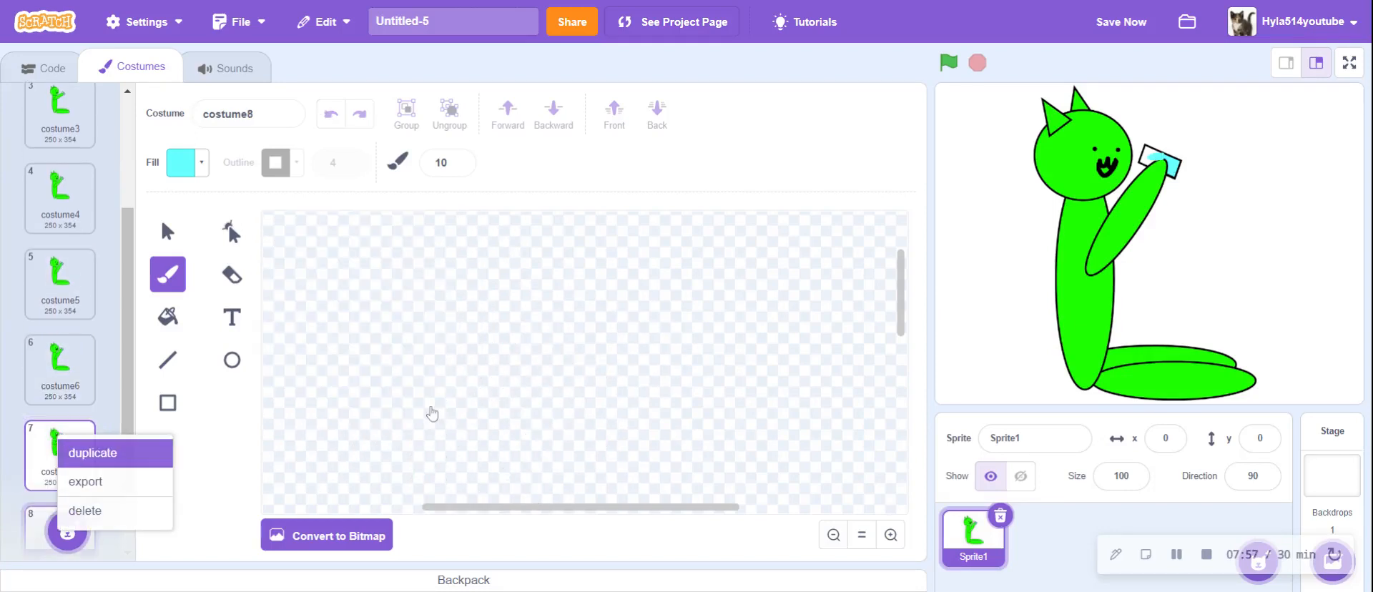
left_click_drag(585, 335, 547, 338)
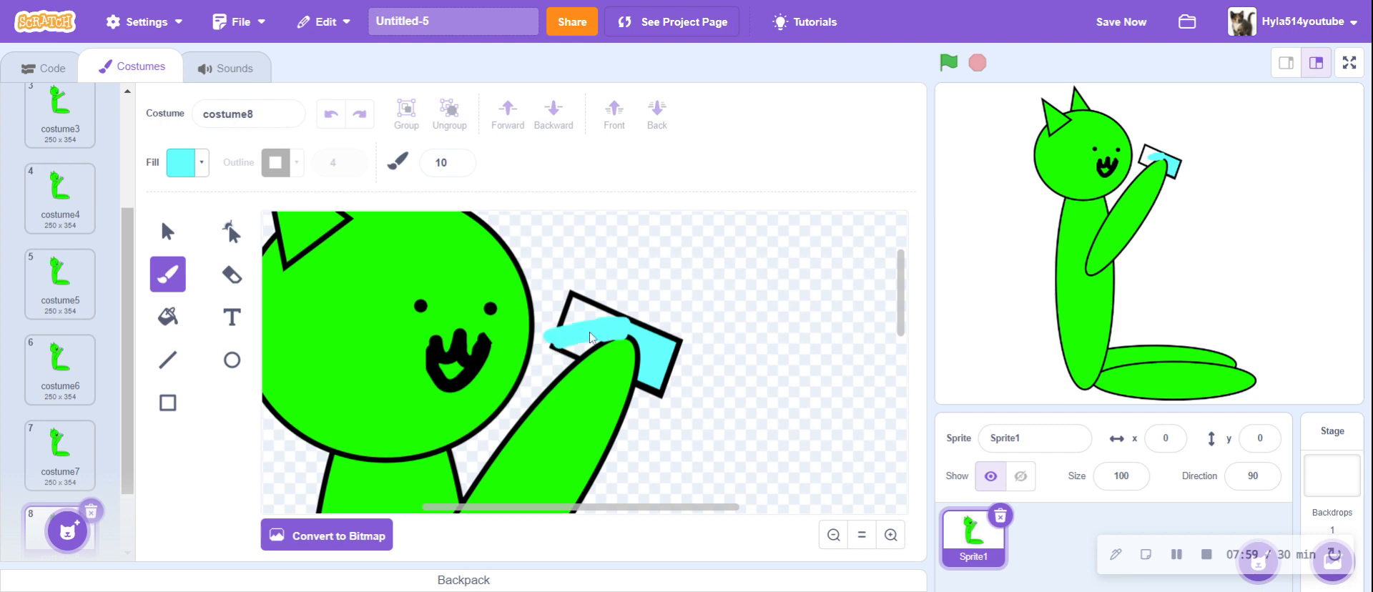
- Duplicate costume8 and brush the cyan stream from the glass's rim to the edge of the cat's mouth
scroll(66, 426, "down", 1)
right_click(49, 445)
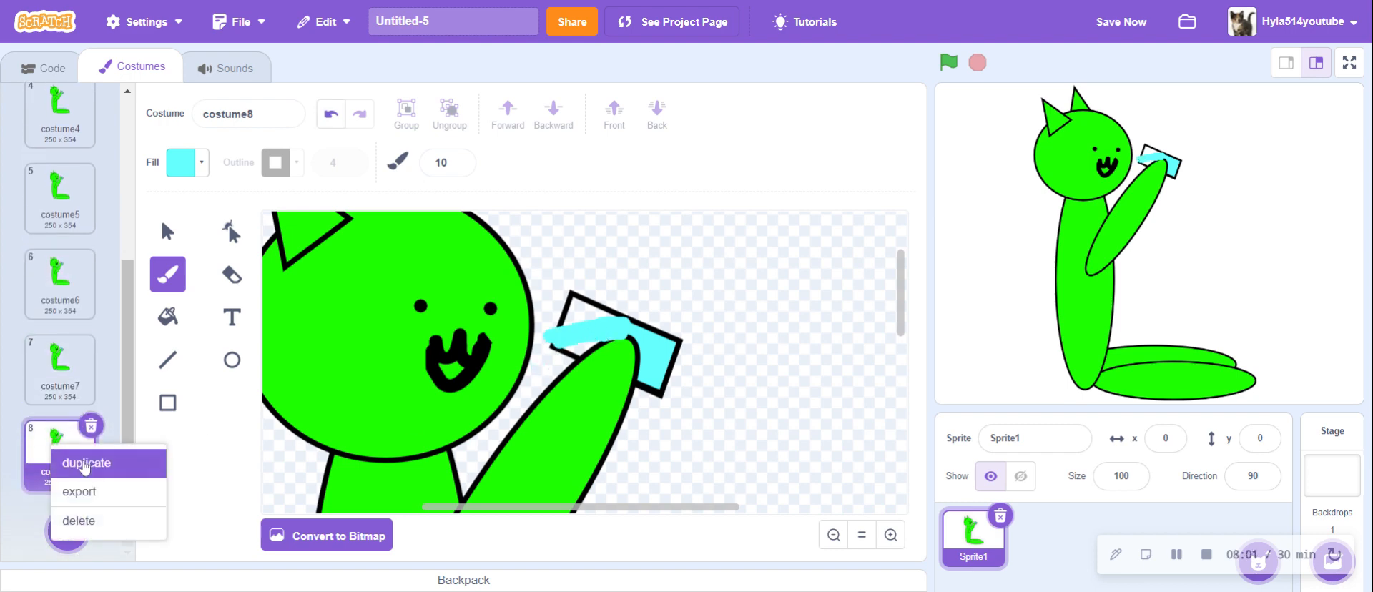
left_click(71, 460)
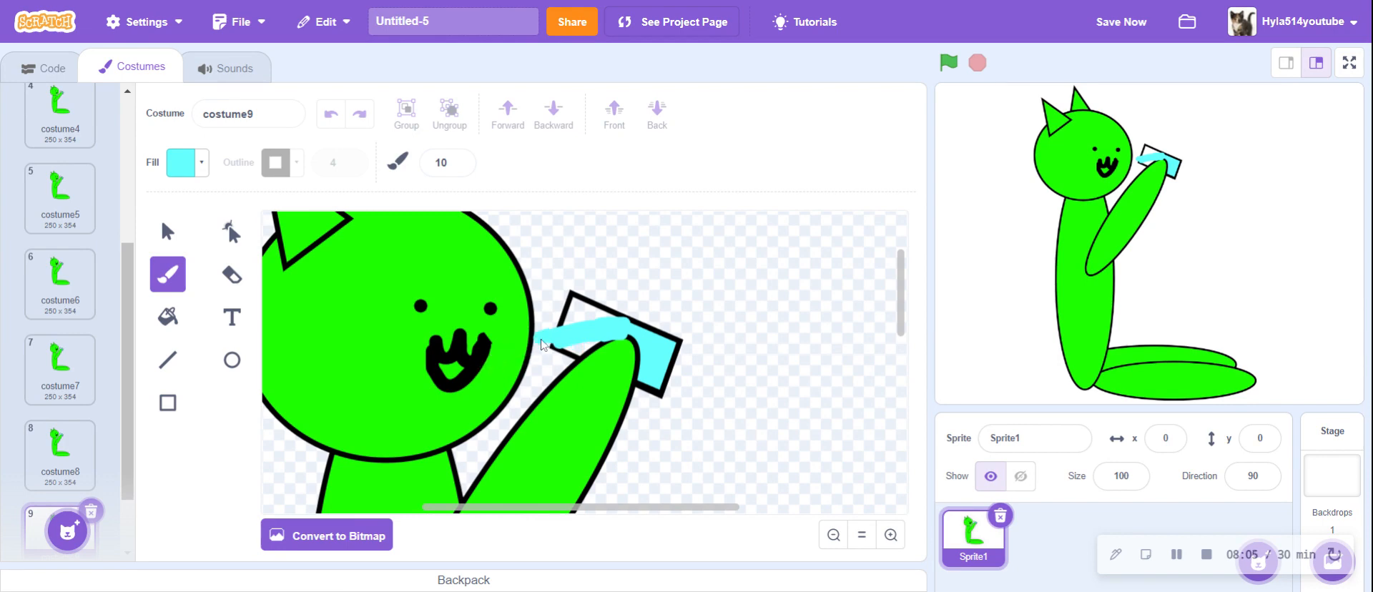
mouse_move(542, 338)
left_mouse_down()
mouse_move(500, 348)
mouse_move(560, 350)
left_mouse_up()
- Duplicate costume9 and brush the cyan stream across the inside of the cat's open mouth
scroll(57, 444, "down", 1)
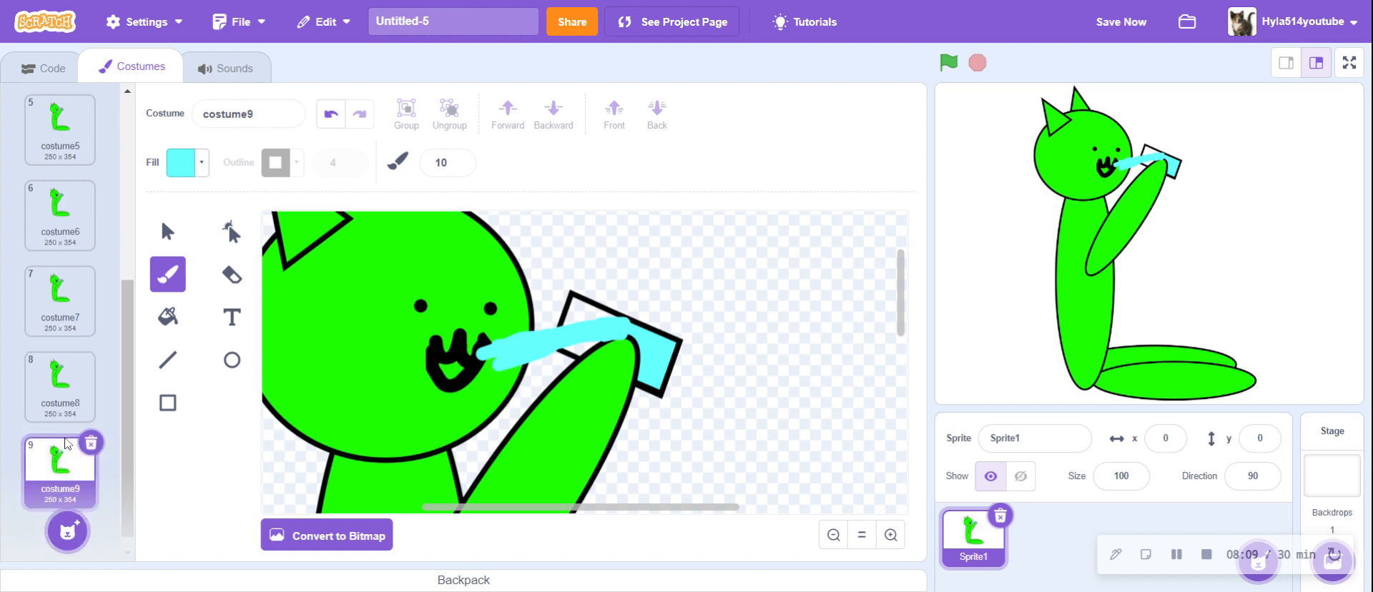
right_click(57, 444)
left_click(68, 455)
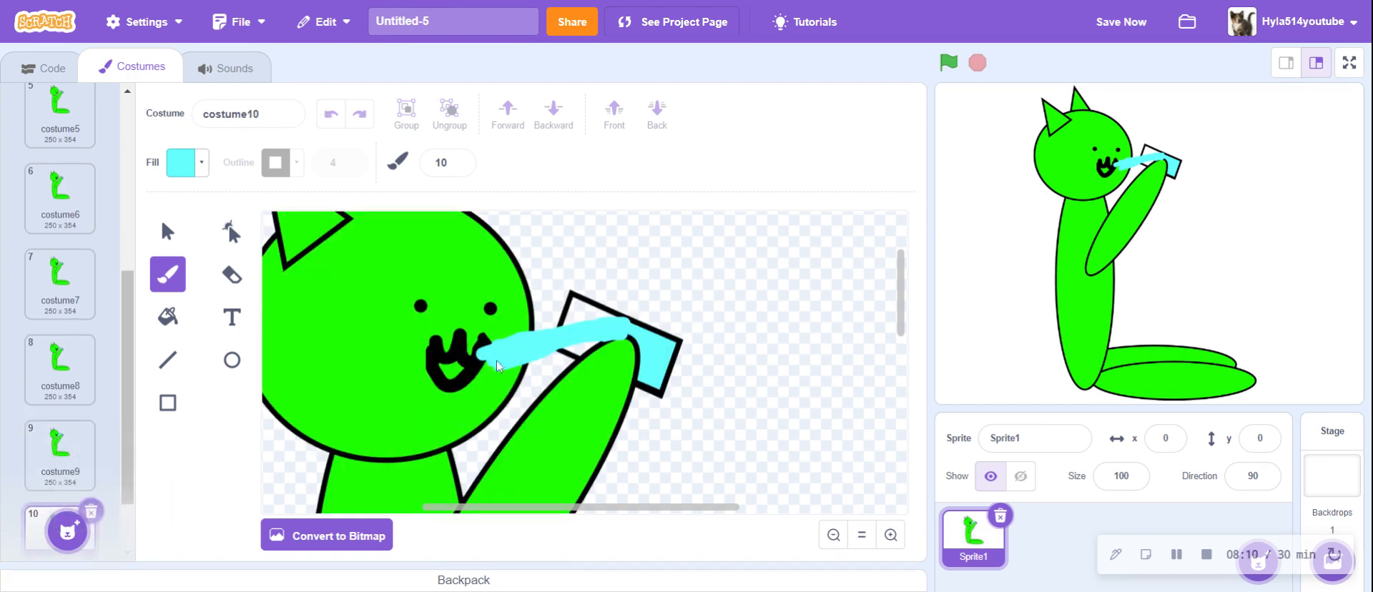
mouse_move(495, 365)
left_mouse_down()
mouse_move(452, 377)
mouse_move(487, 352)
mouse_move(438, 368)
mouse_move(493, 372)
mouse_move(449, 383)
left_mouse_up()
- Select the cyan water stream and send it to the back of the drawing
left_click(169, 231)
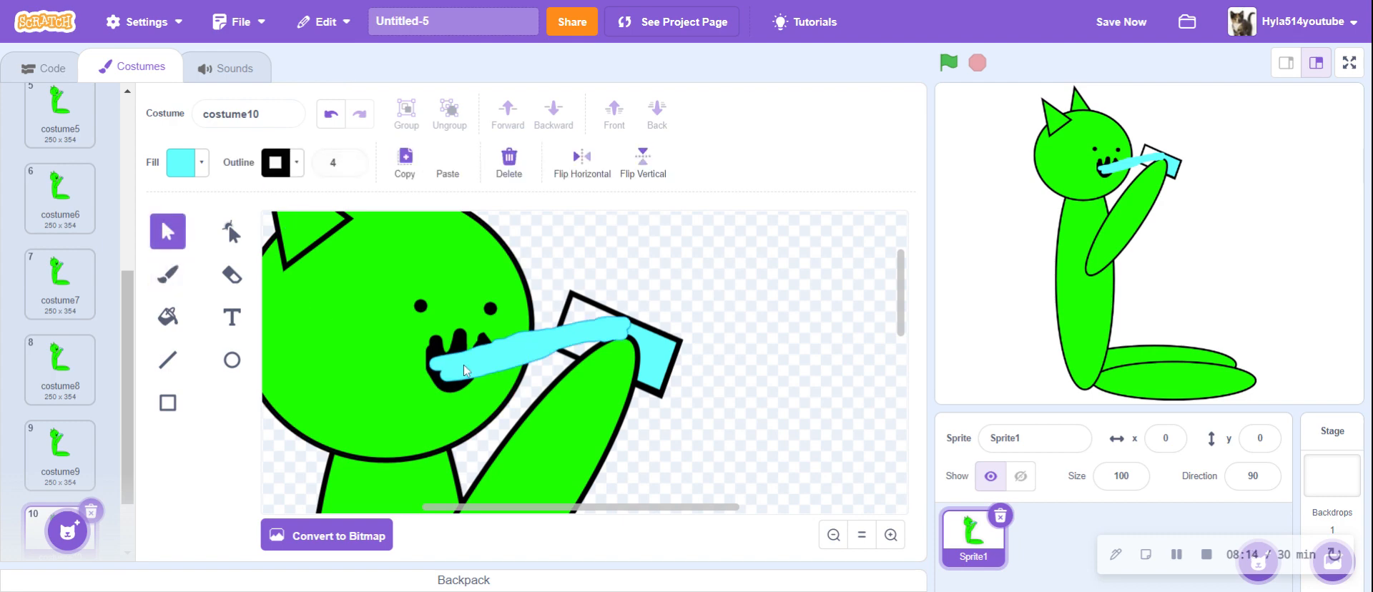
left_click(234, 277)
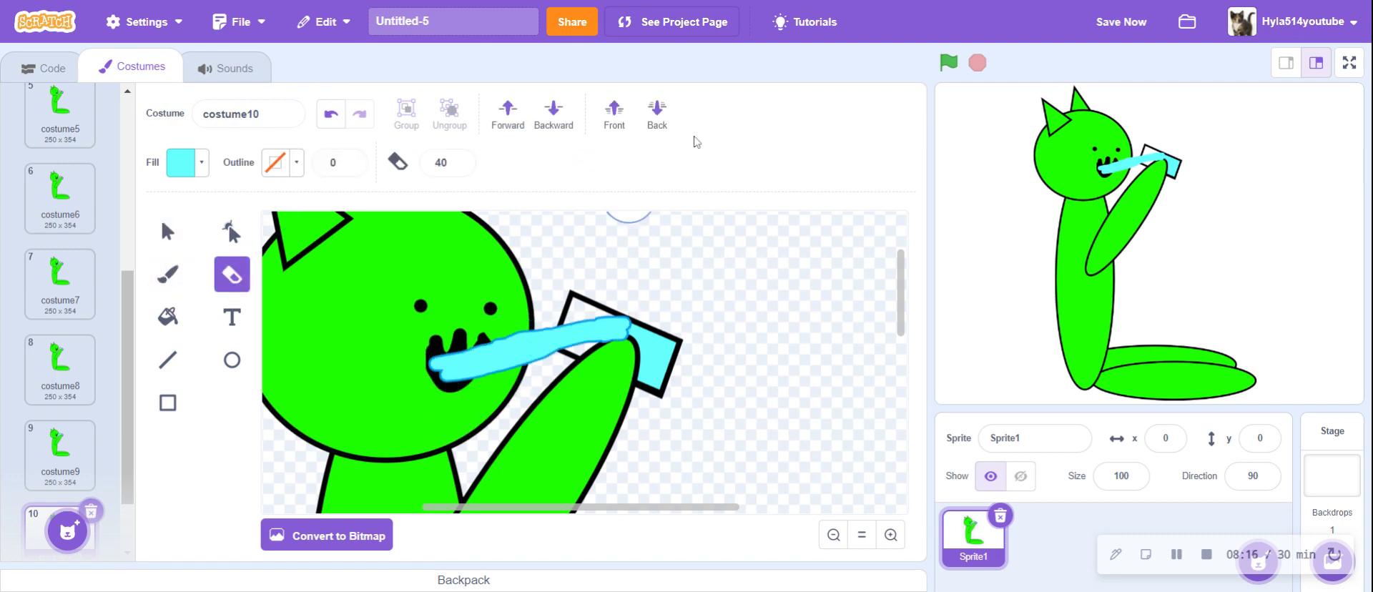
left_click(659, 120)
mouse_move(438, 380)
left_mouse_down()
mouse_move(422, 392)
mouse_move(420, 374)
mouse_move(422, 390)
left_mouse_up()
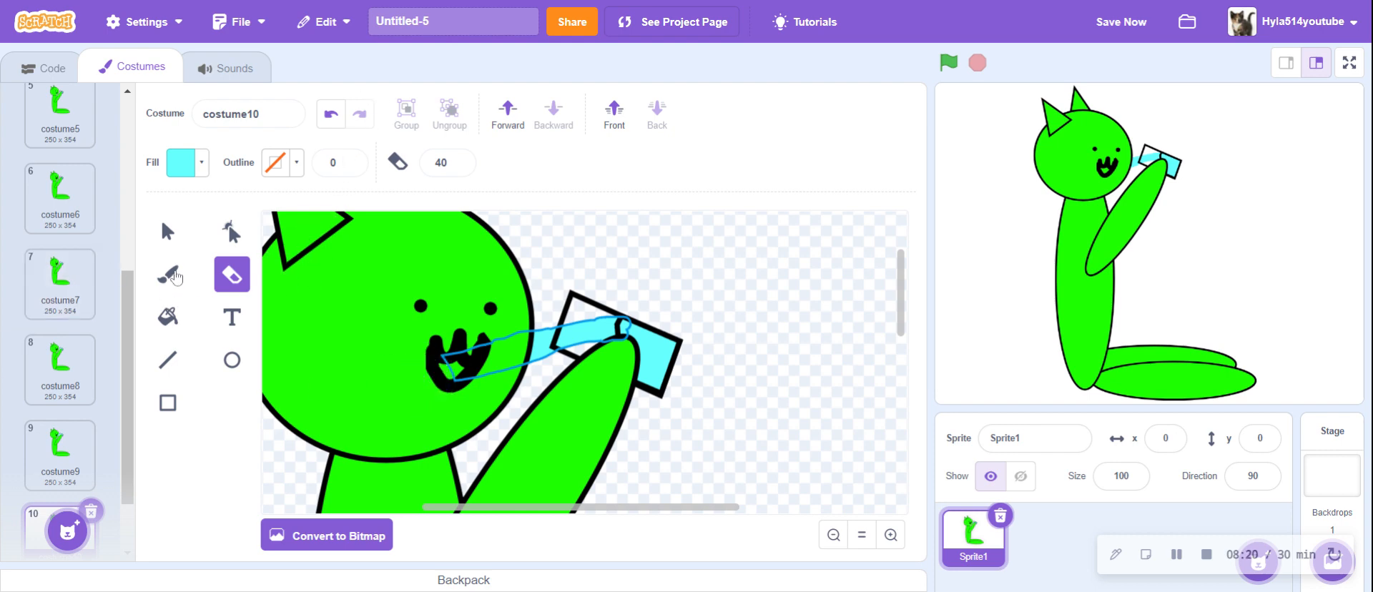
left_click(167, 274)
left_click(330, 113)
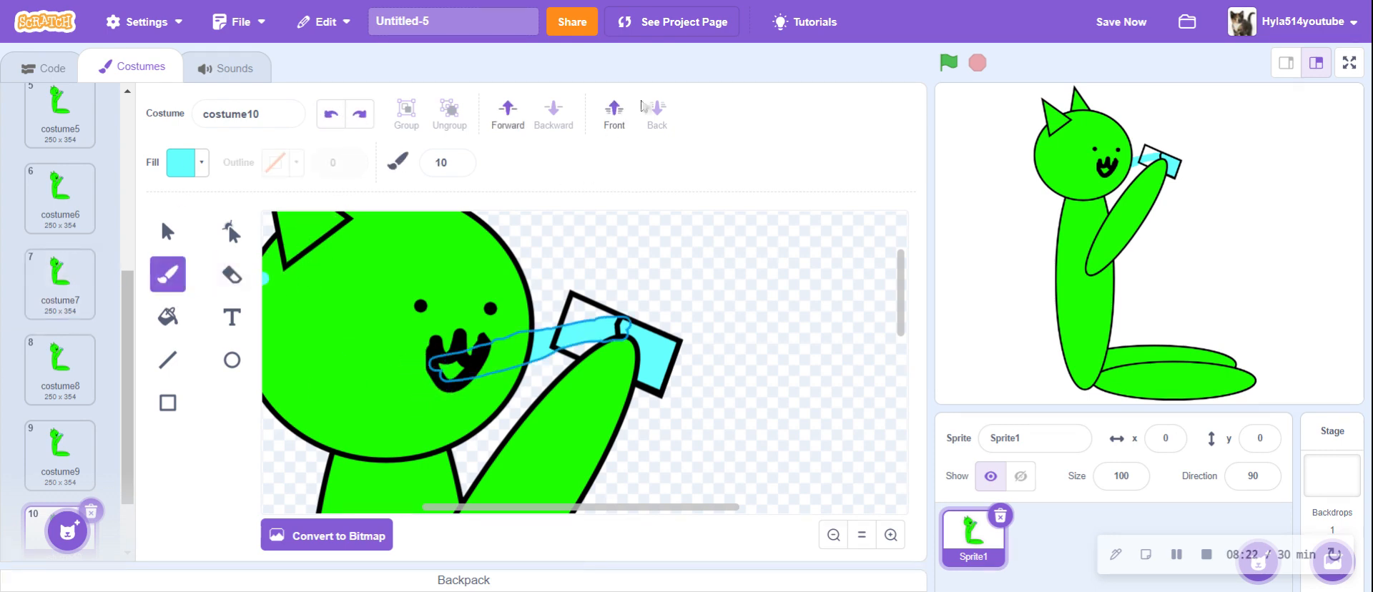
left_click(620, 113)
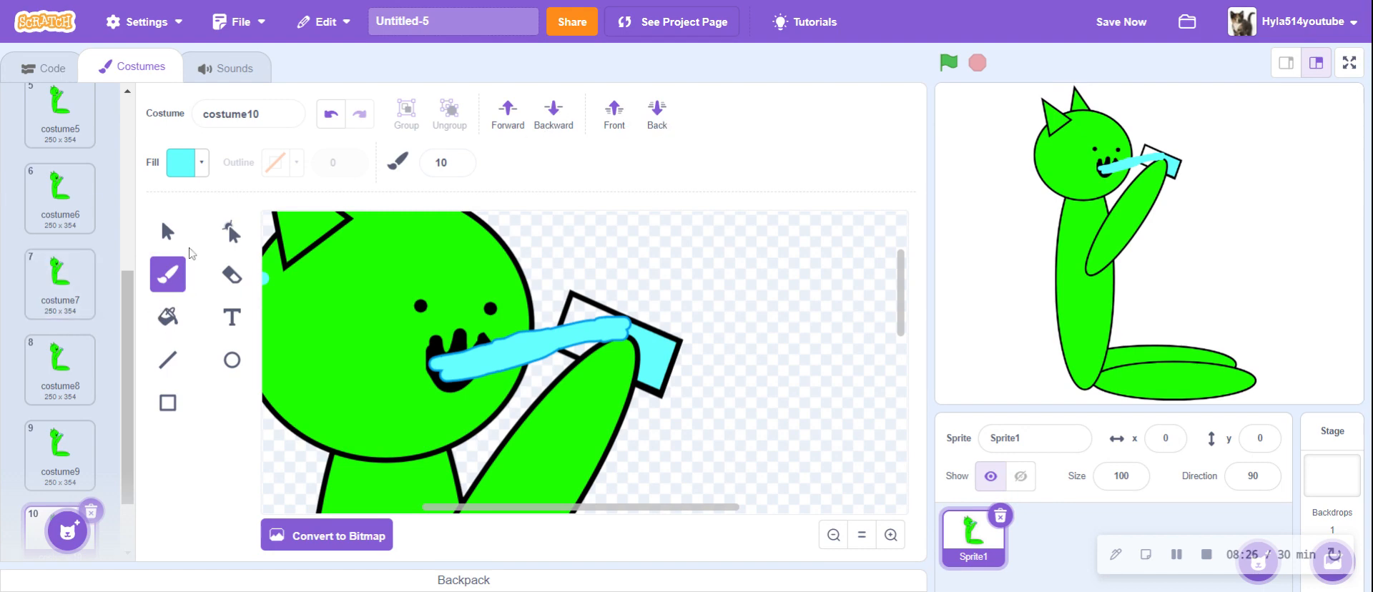
left_click(656, 111)
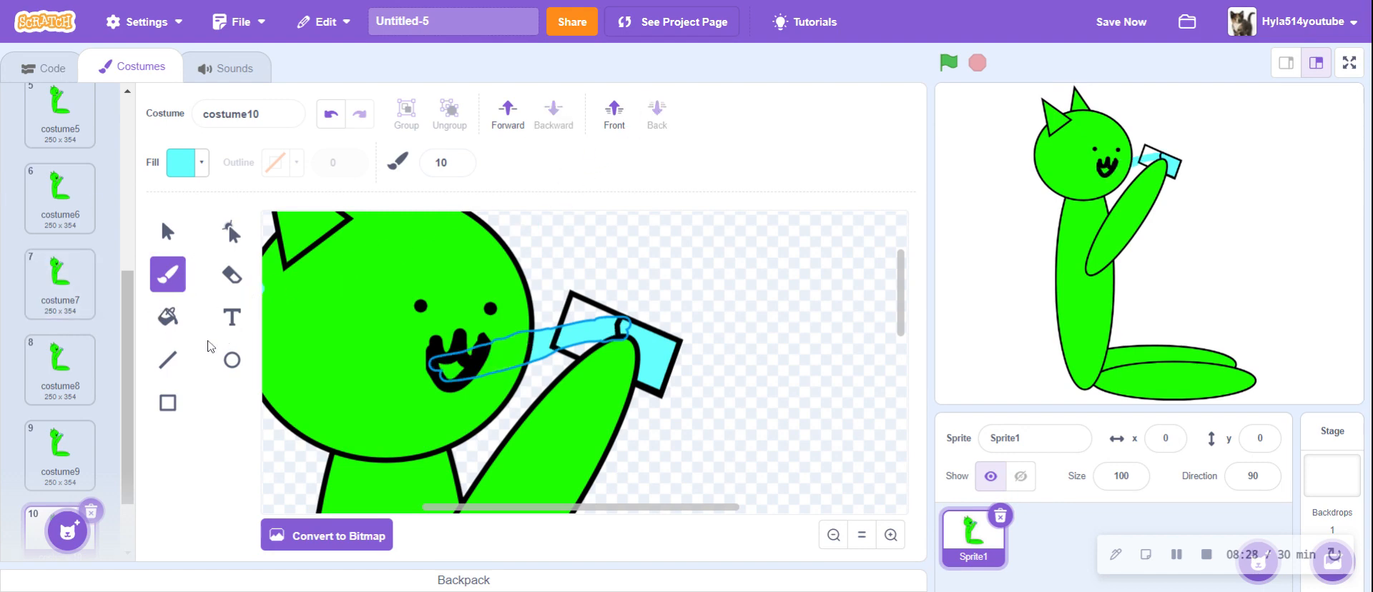
- Erase the tip of the water stream at the far side of the cat's mouth
left_click(232, 274)
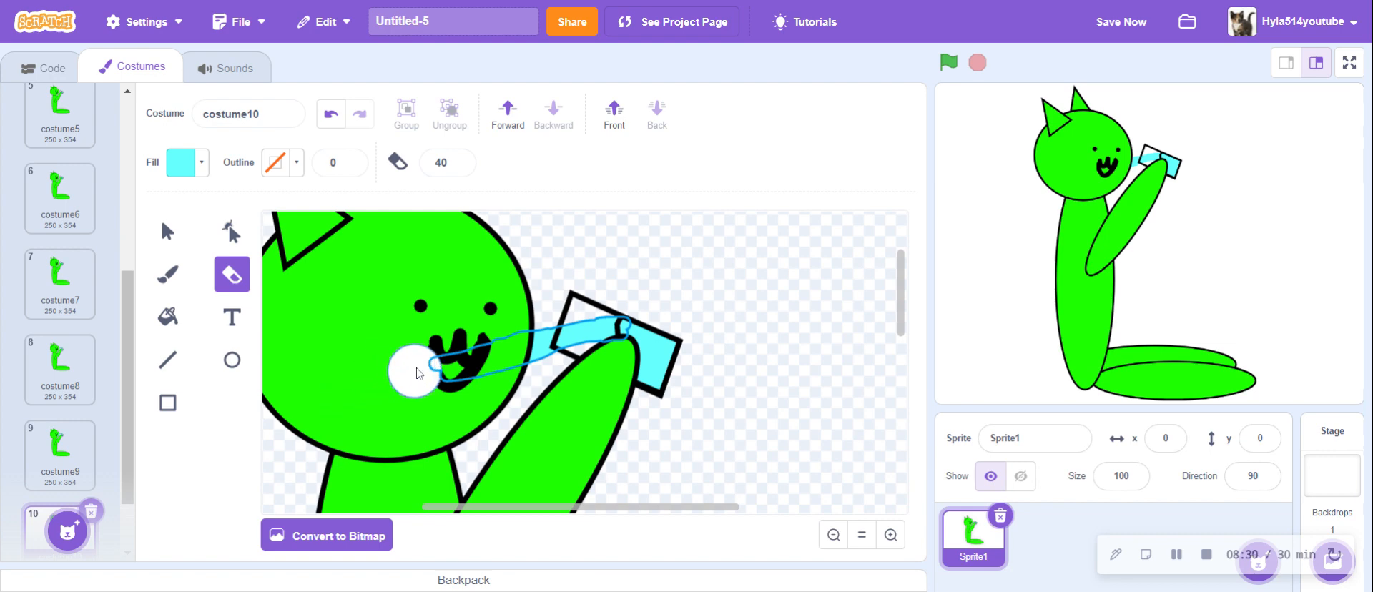
left_click_drag(415, 370, 424, 398)
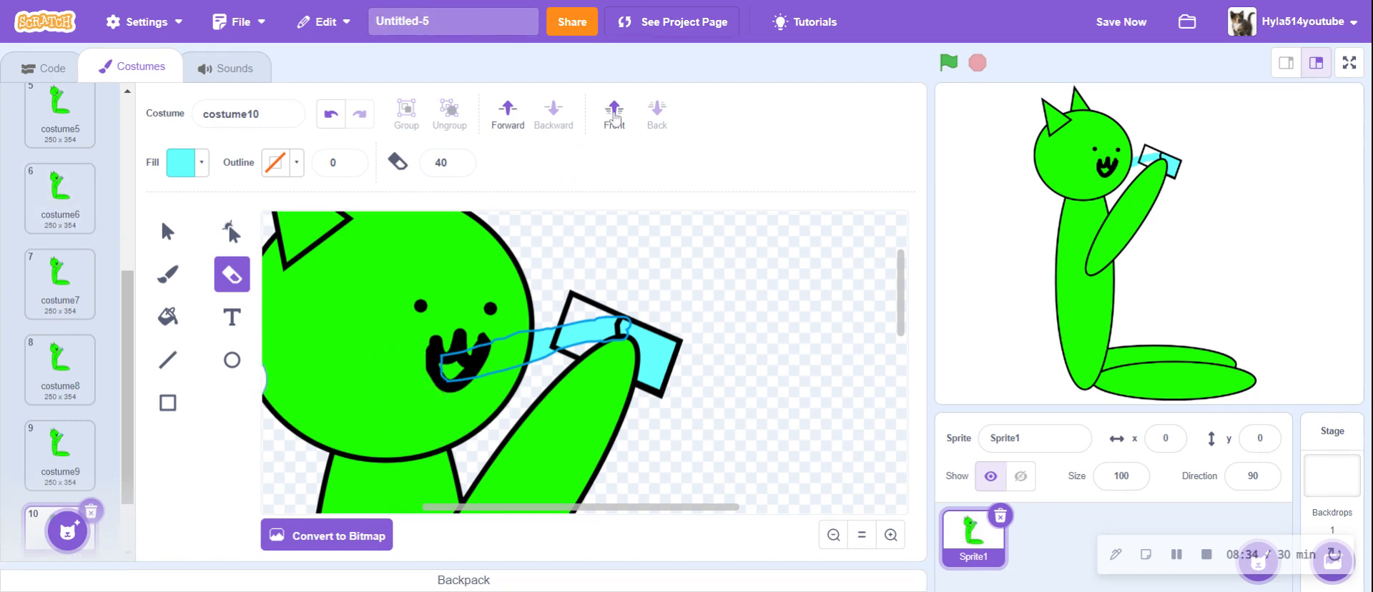
left_click(614, 114)
left_click(662, 126)
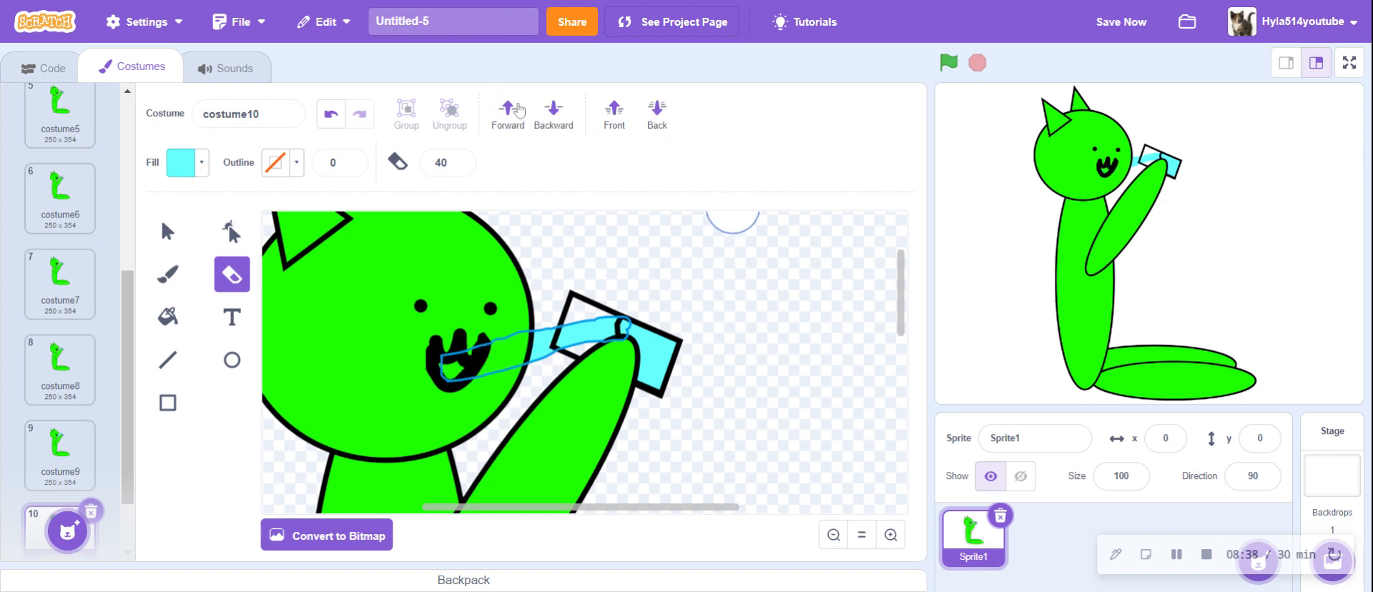
- Bring the water stream forward until it lies over the face but behind the mouth outline, and deselect it
left_click(519, 109)
left_click(519, 109)
left_click(519, 109)
left_click(519, 109)
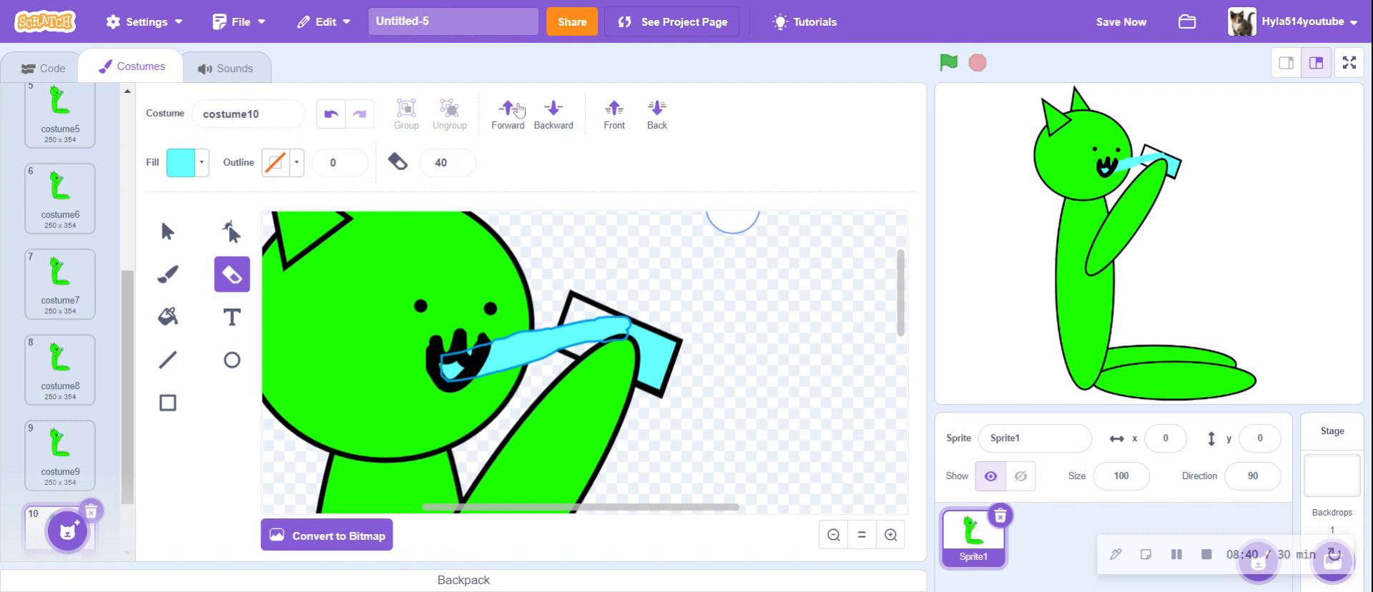
left_click(232, 360)
left_click(168, 231)
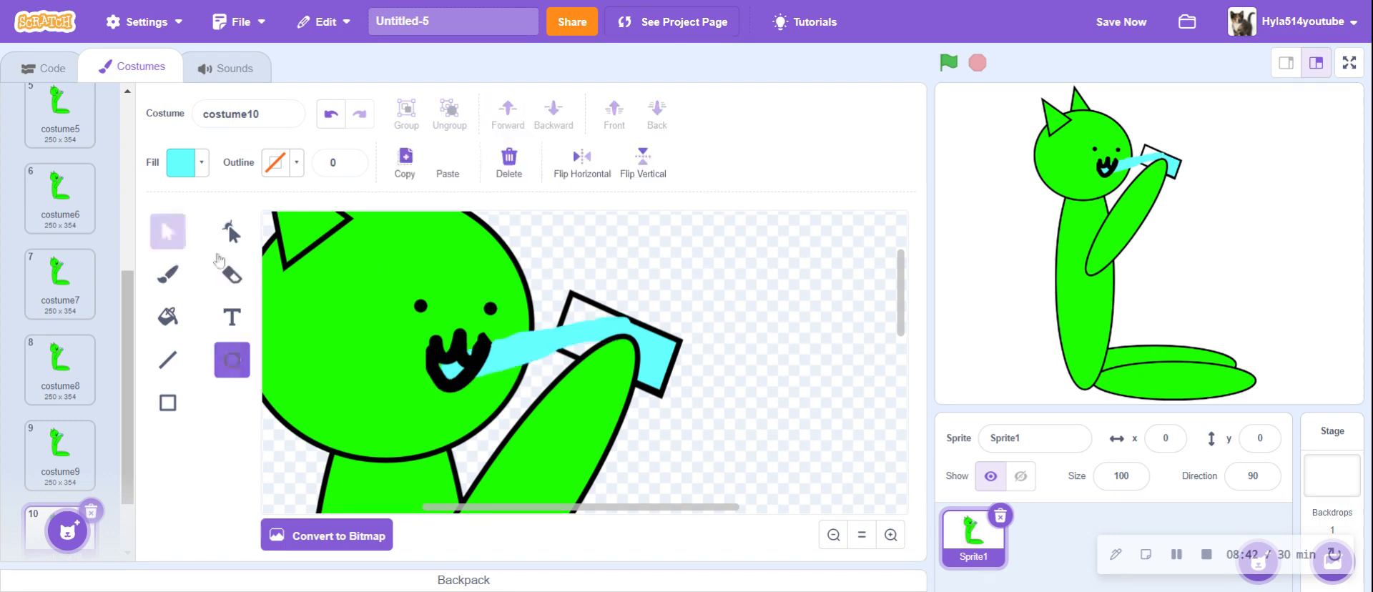
- Compare costume9 with costume10, bring costume10's cyan water stream to the front of the drawing, and deselect it
left_click(63, 440)
scroll(63, 440, "down", 1)
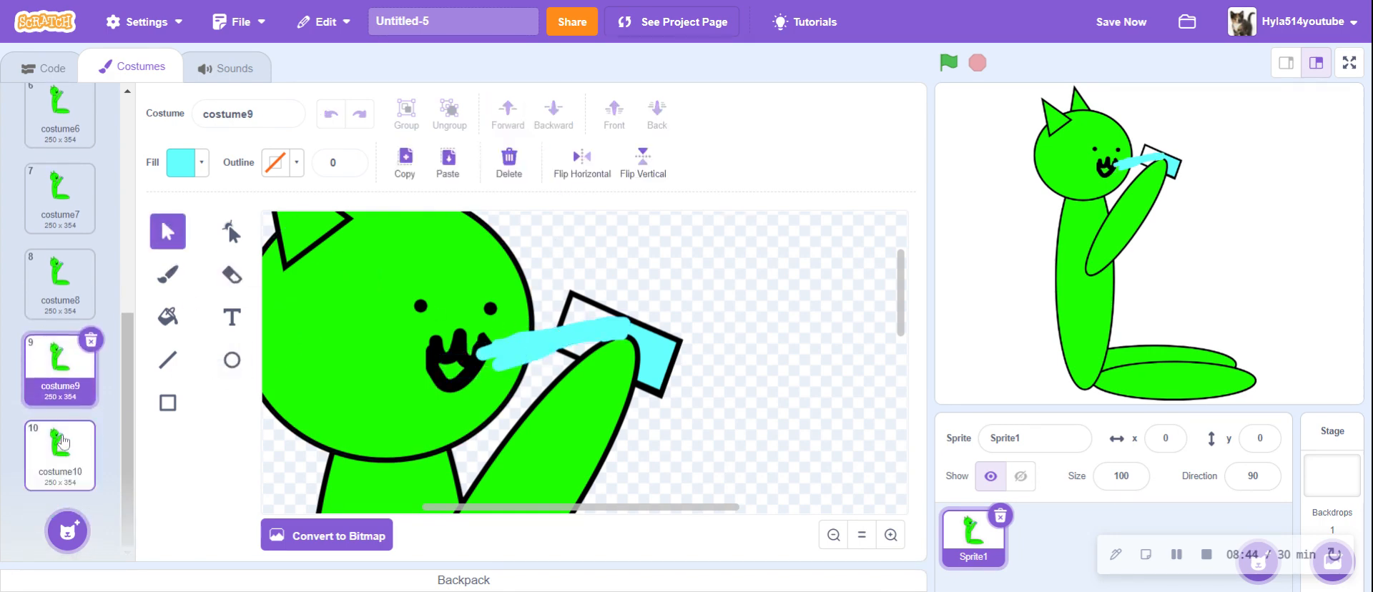
left_click(63, 440)
left_click(541, 354)
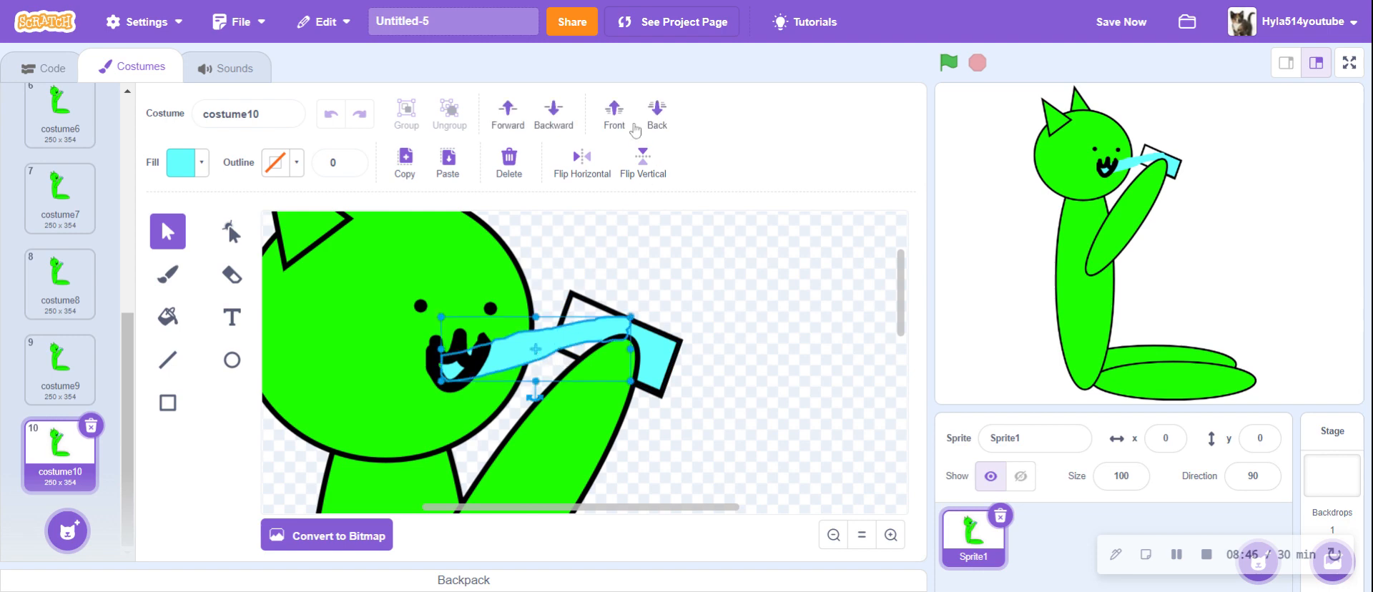
left_click(634, 128)
left_click(801, 251)
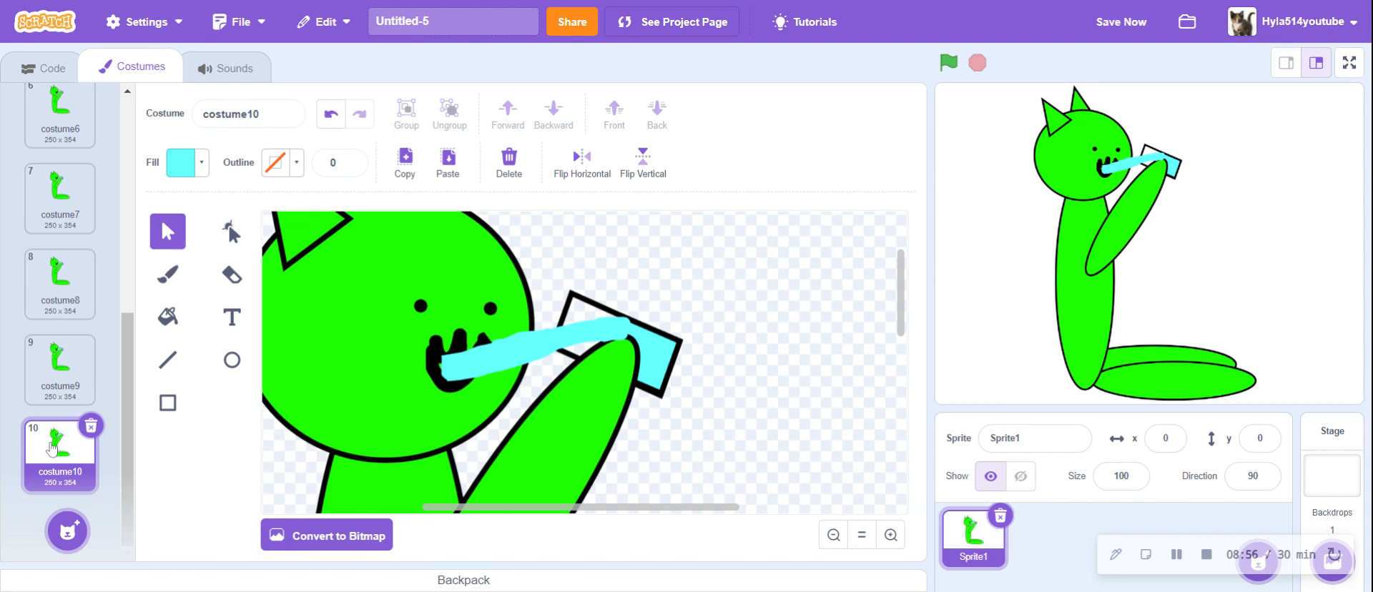
- Duplicate costume10 to make the next animation frame
right_click(56, 454)
left_click(72, 463)
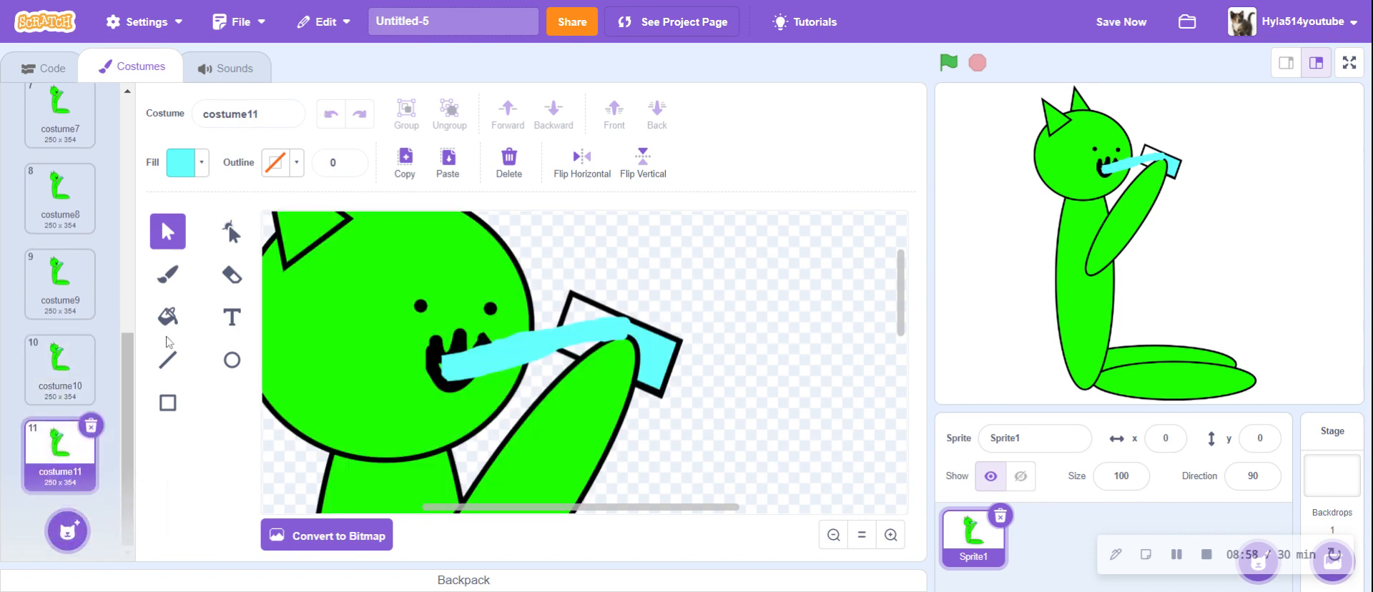
left_click(180, 162)
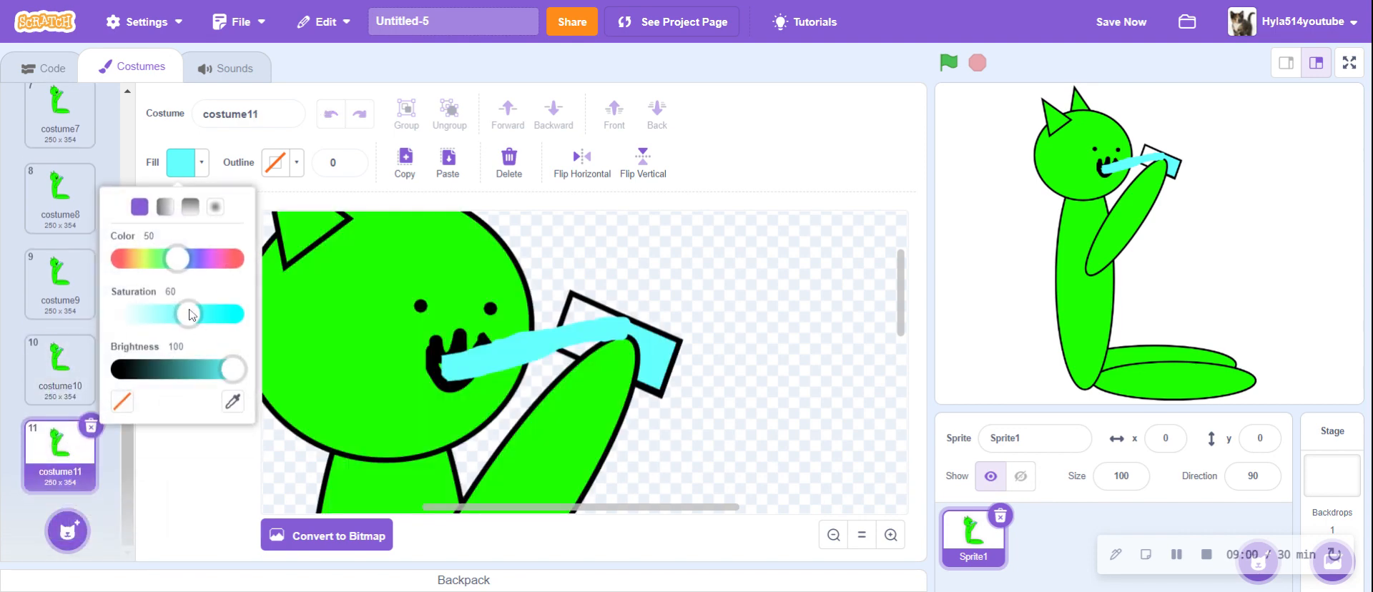
left_click(184, 475)
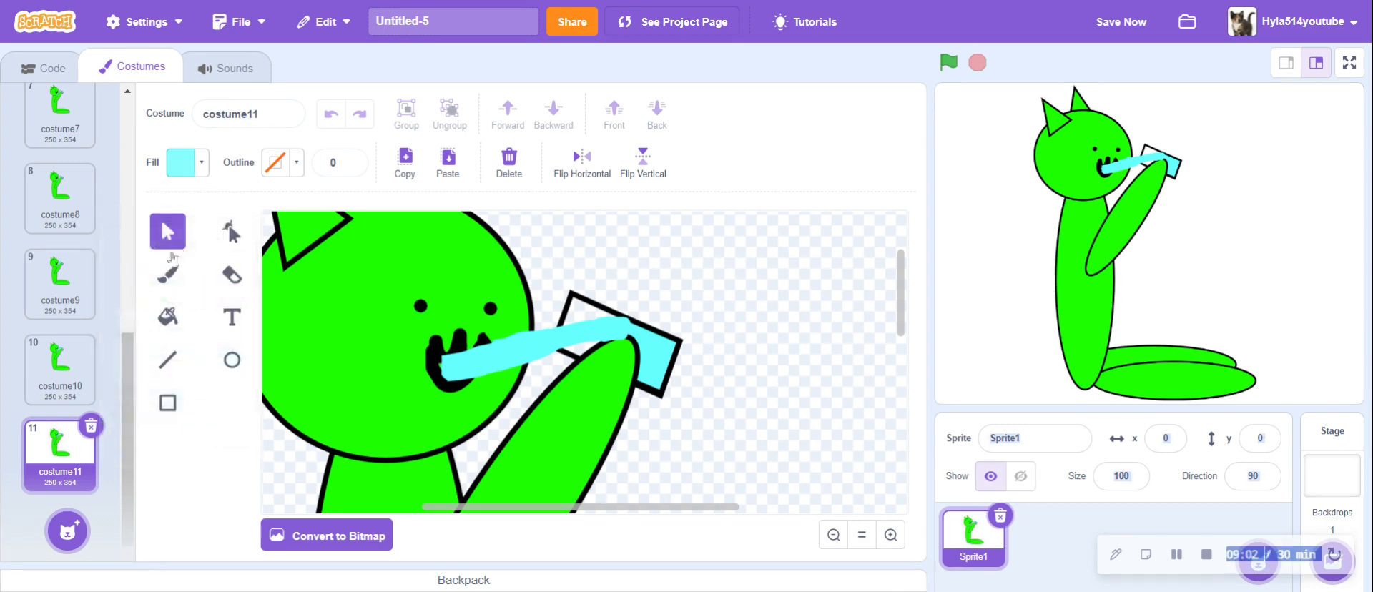
- Brush pale cyan highlight streaks along the water stream, using fill saturation 25 and brush size 5
left_click(168, 274)
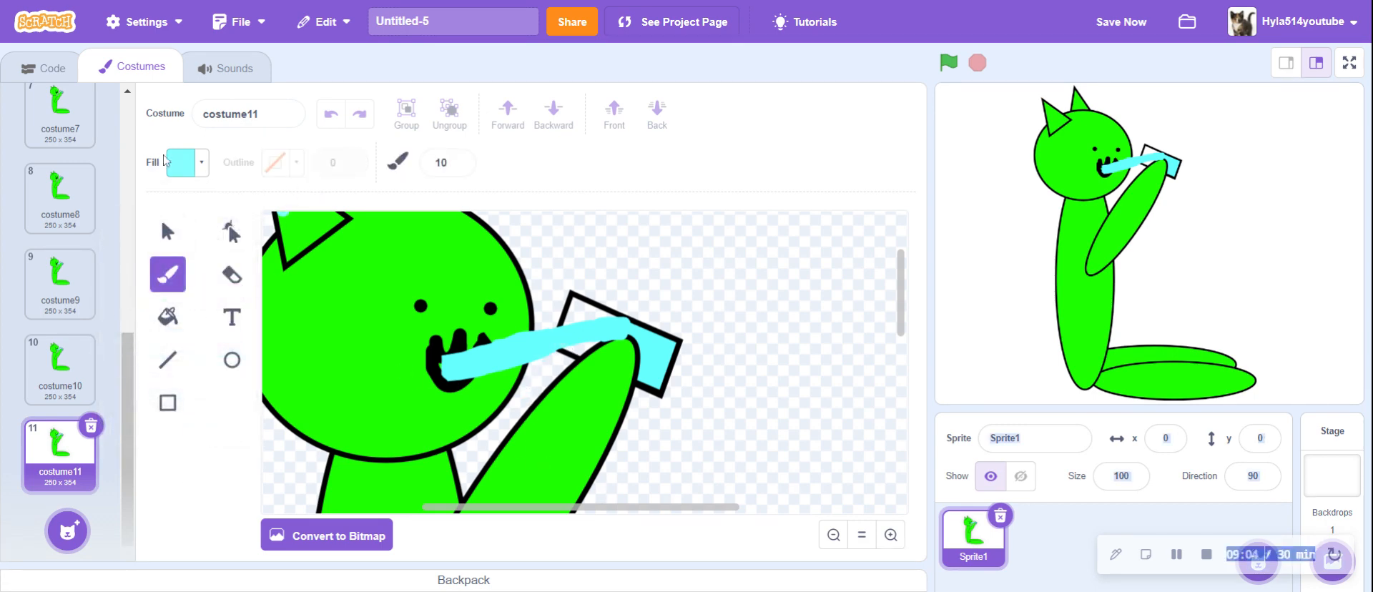
left_click(181, 162)
mouse_move(172, 287)
left_mouse_down()
mouse_move(121, 286)
mouse_move(149, 285)
left_mouse_up()
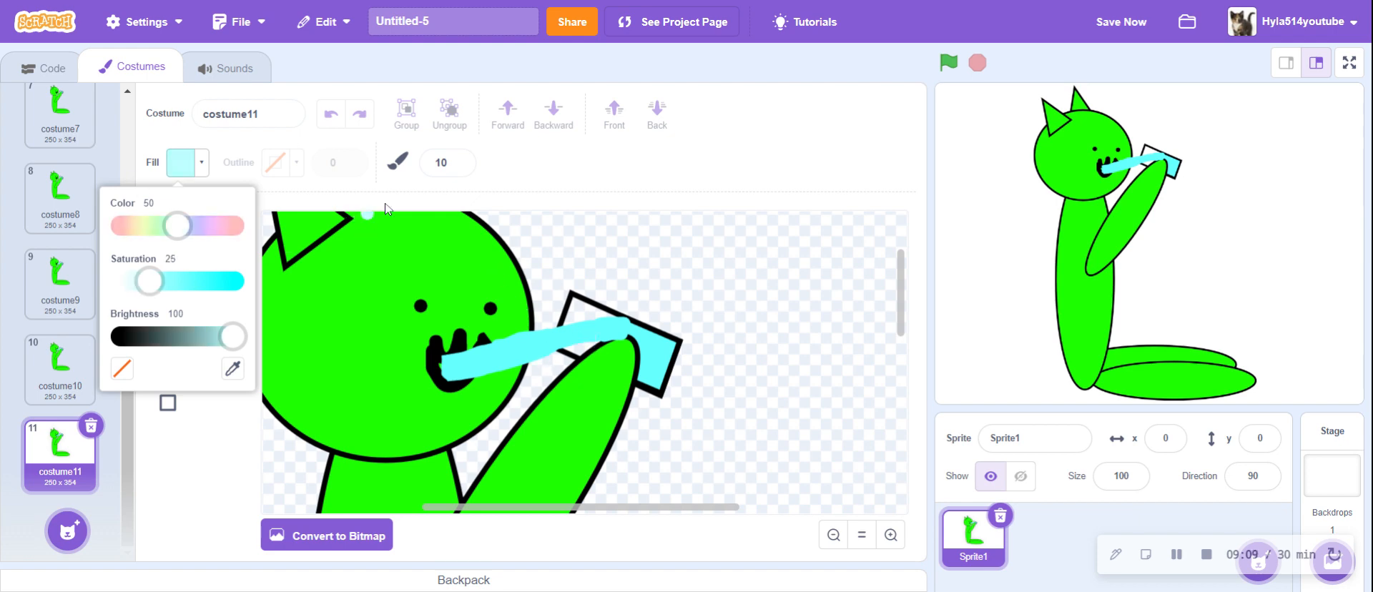
left_click(458, 167)
mouse_move(585, 326)
left_mouse_down()
mouse_move(458, 368)
mouse_move(504, 347)
left_mouse_up()
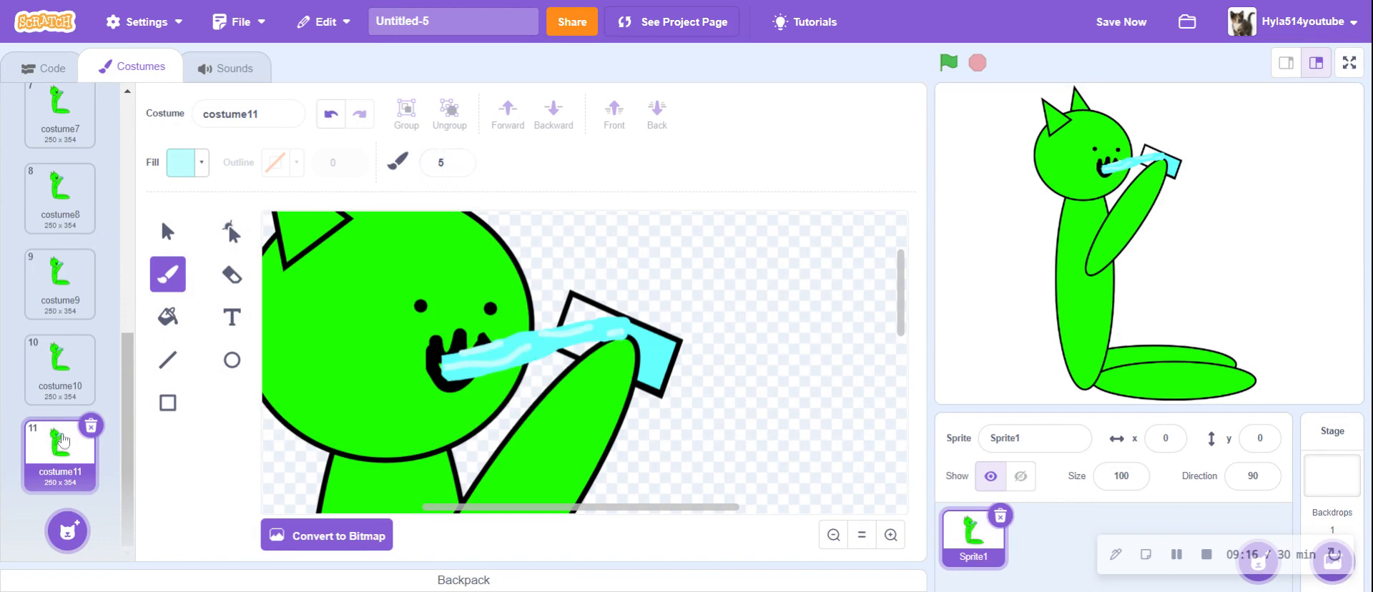
- Duplicate costume11 and replace the copy's pale highlight strokes with newly brushed dashes along the water stream
right_click(63, 439)
left_click(75, 458)
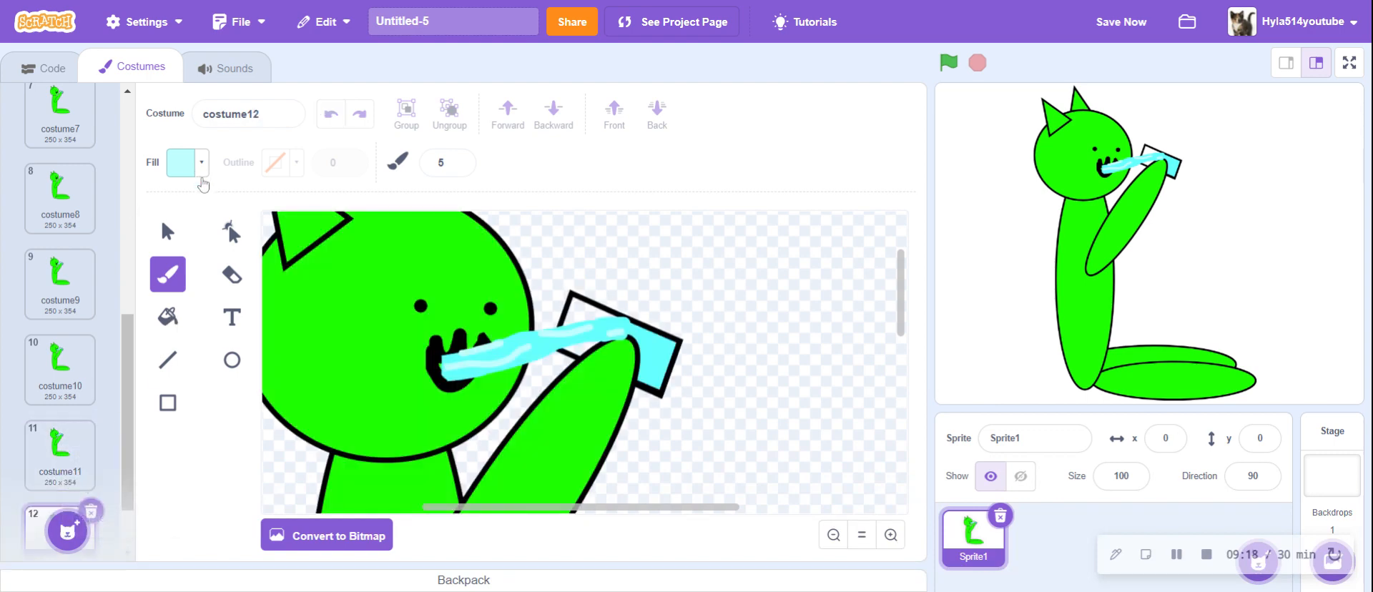
left_click(167, 231)
left_click(500, 354)
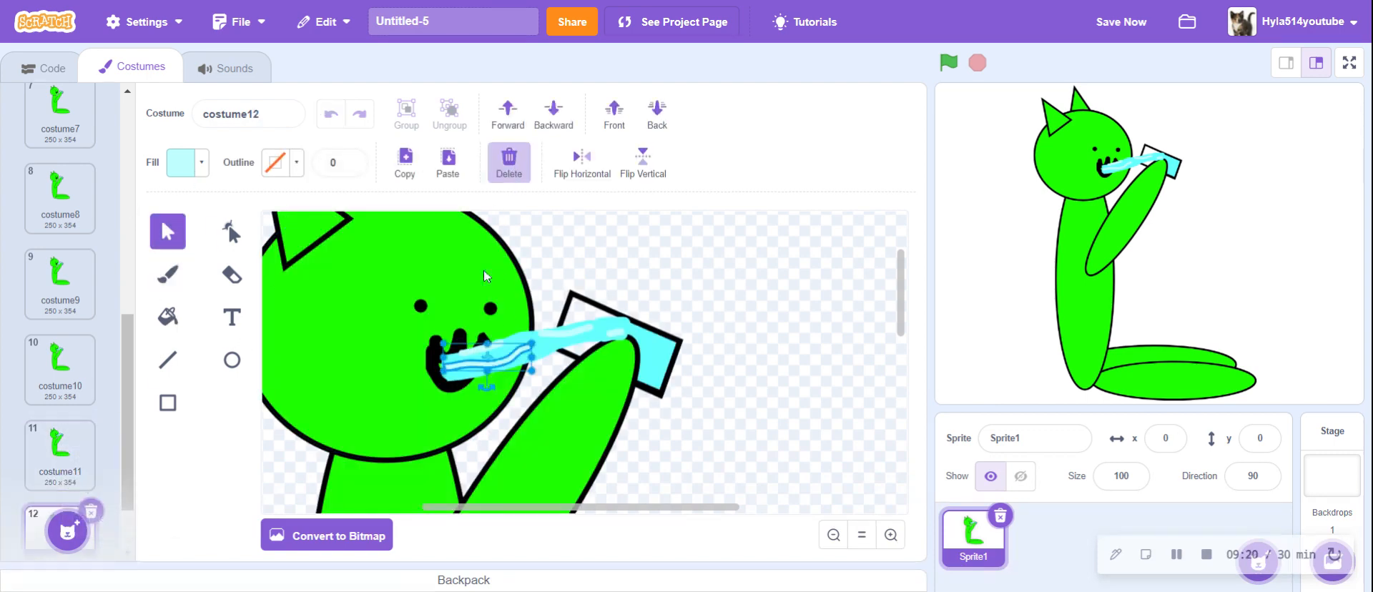
key("Delete")
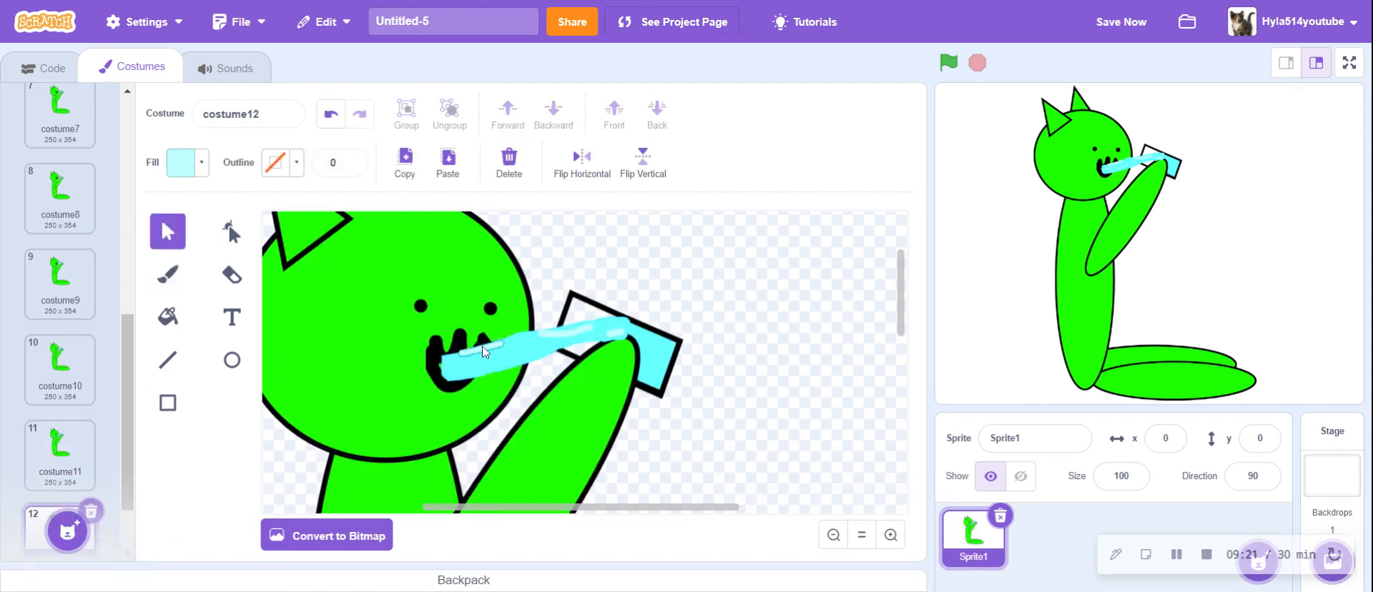
left_click(561, 337)
left_click(519, 166)
left_click(615, 333)
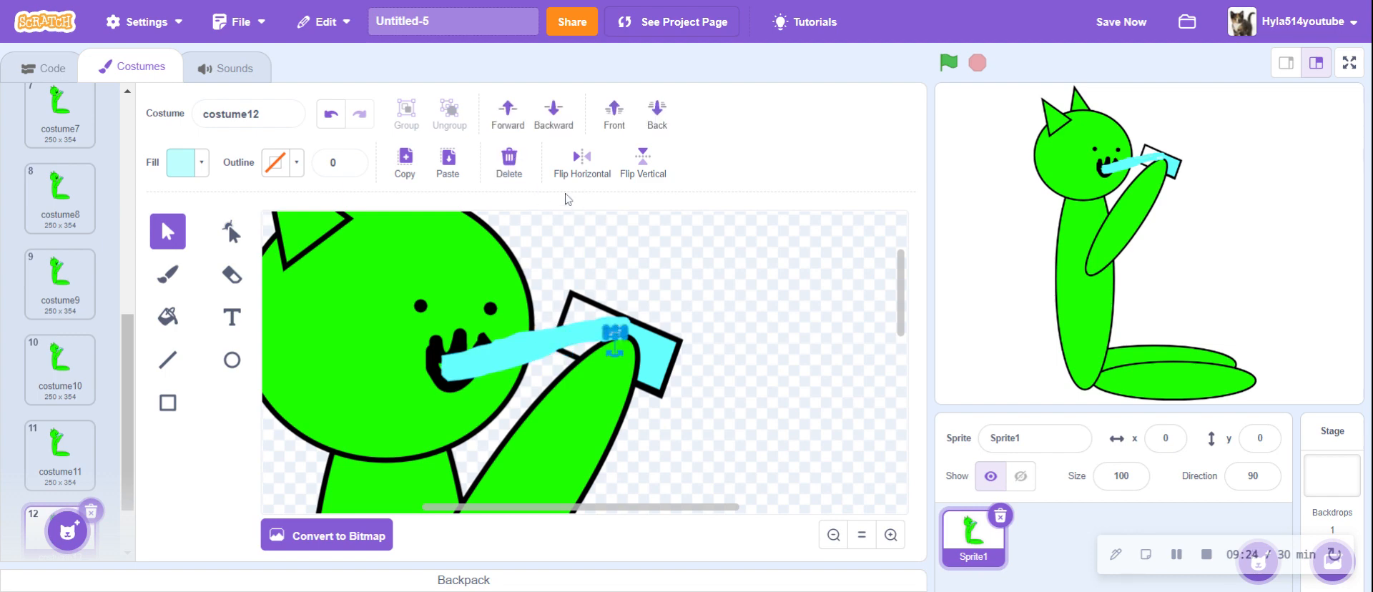
left_click(167, 274)
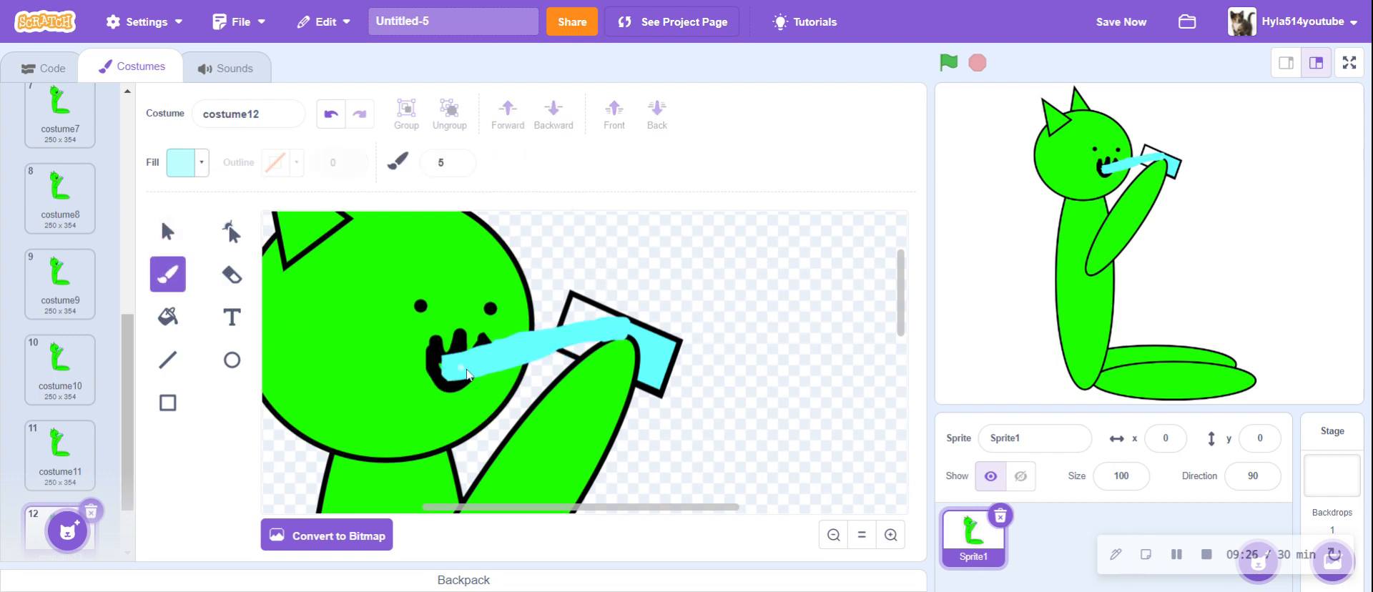
left_click_drag(466, 373, 490, 362)
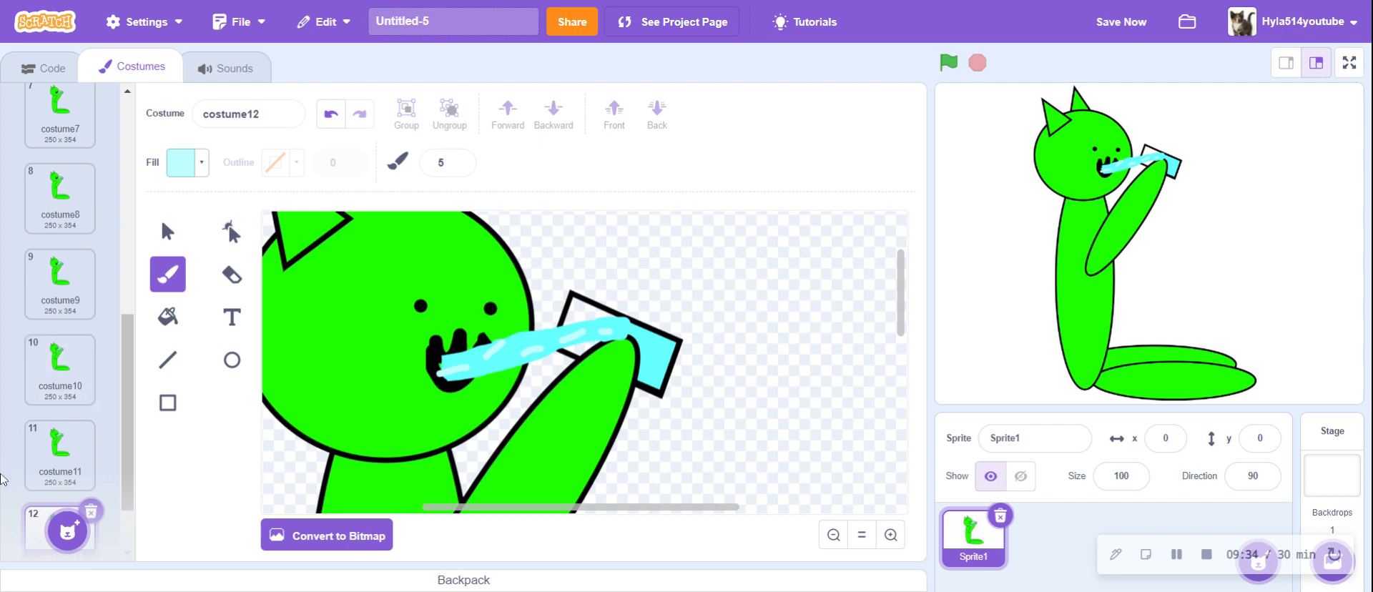
- Check costume10, set the repeat-until loop to end at costume number 10, and run the script
scroll(93, 371, "down", 2)
left_click(79, 283)
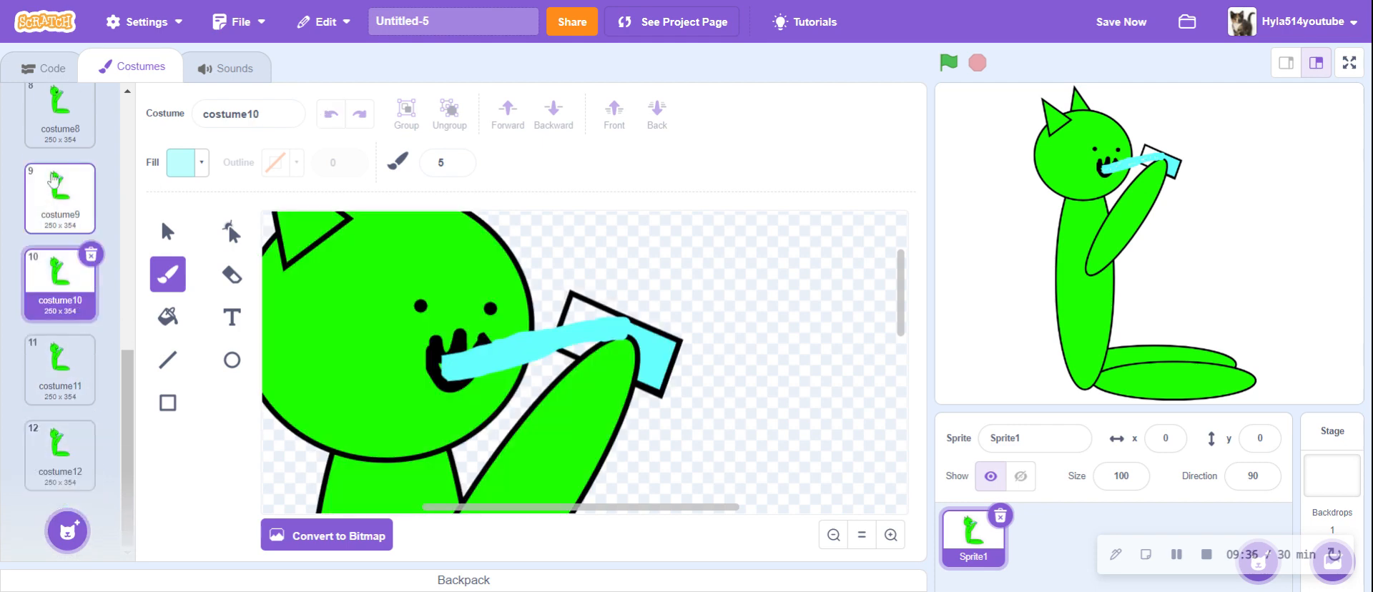
left_click(48, 69)
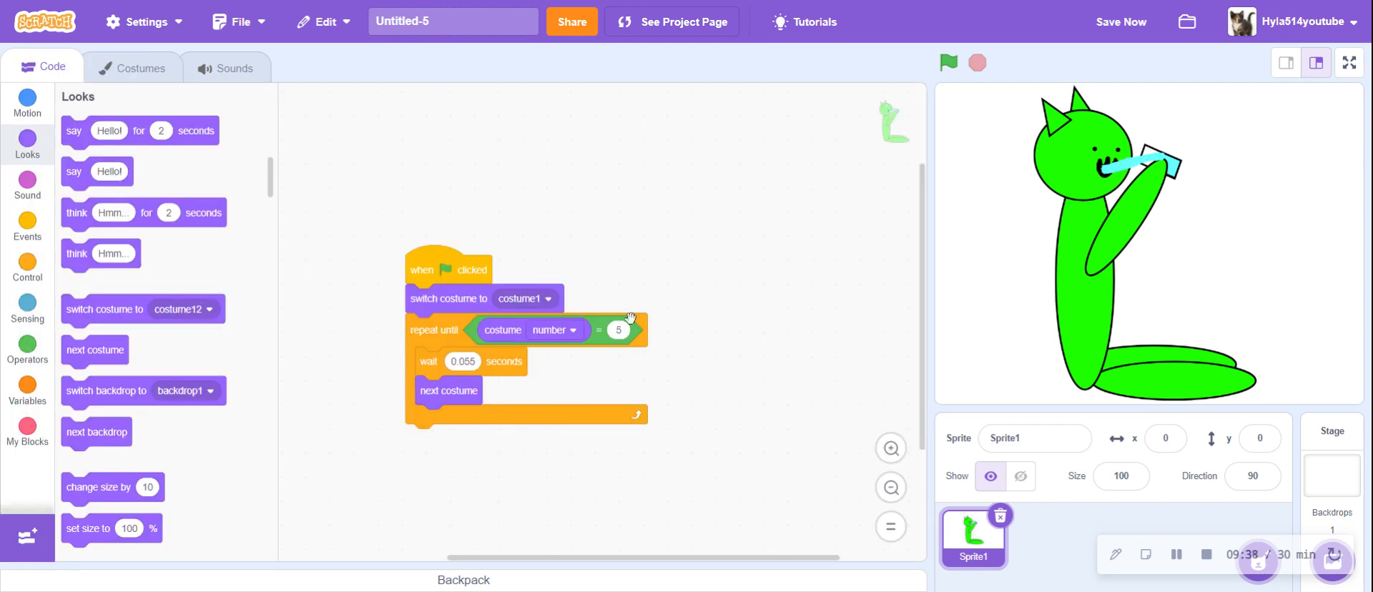
type("0")
left_click(948, 63)
- Attach a repeat loop with a count of 5 below the repeat-until loop
scroll(577, 366, "down", 3)
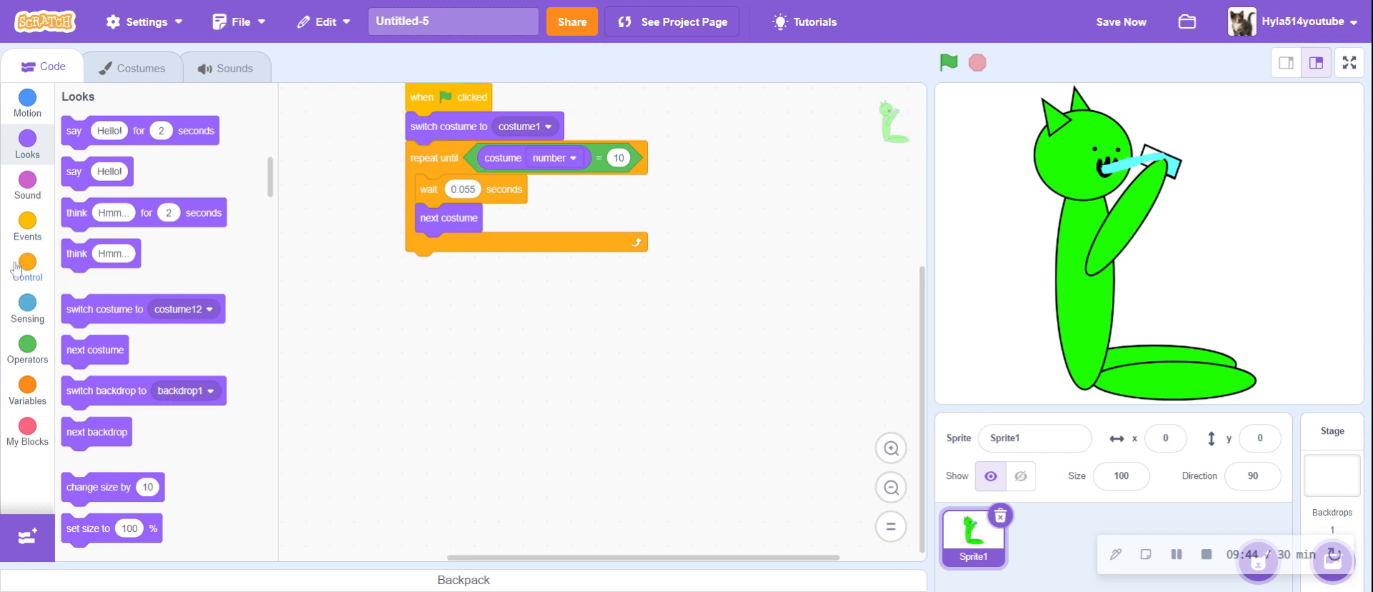
left_click(34, 252)
left_click_drag(89, 189, 480, 270)
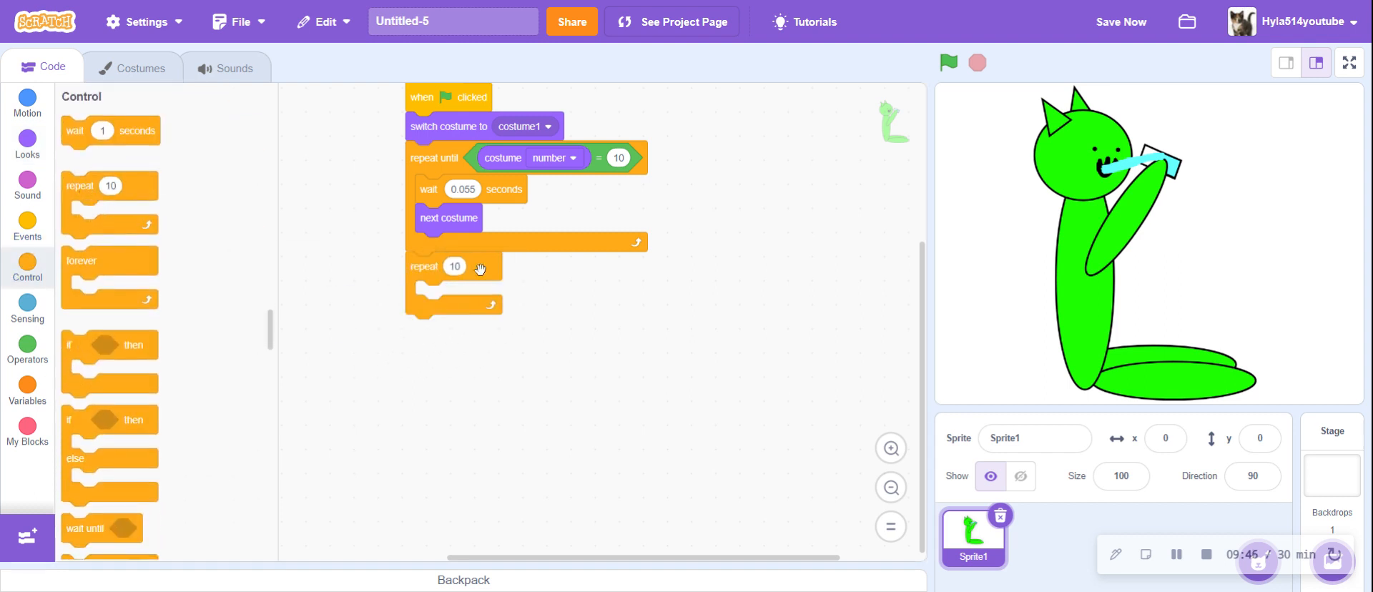
type("5")
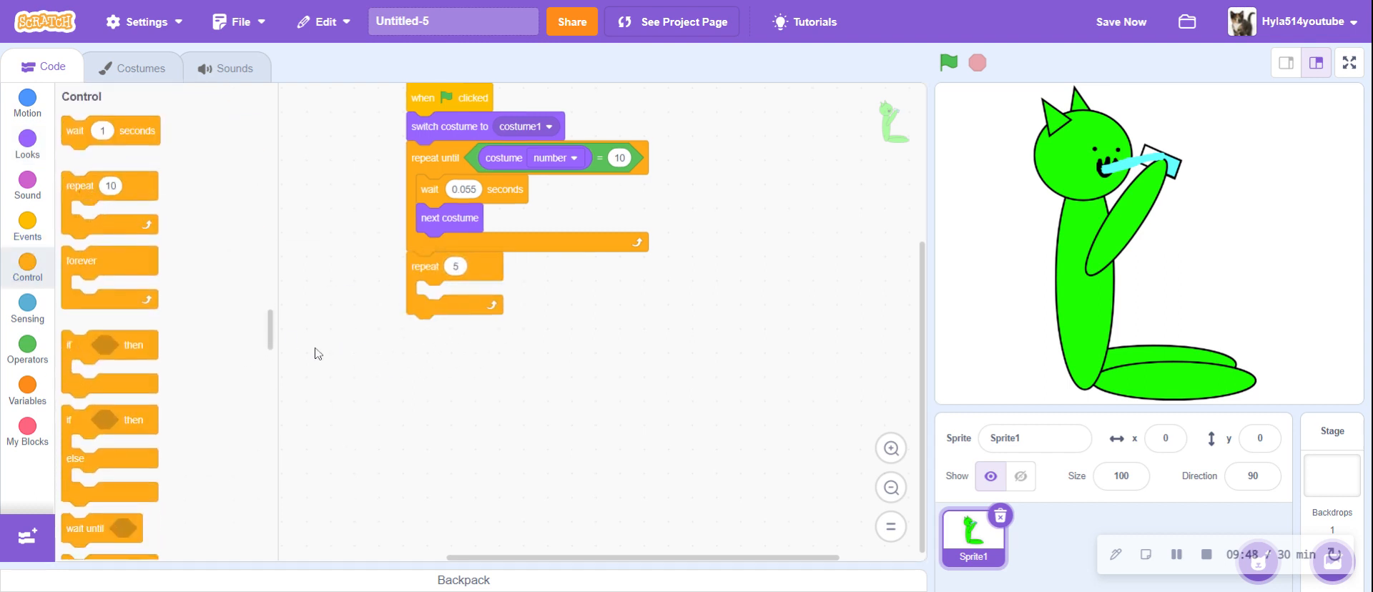
- Put a switch costume block inside the repeat 5 loop and set it to costume11
left_click(27, 141)
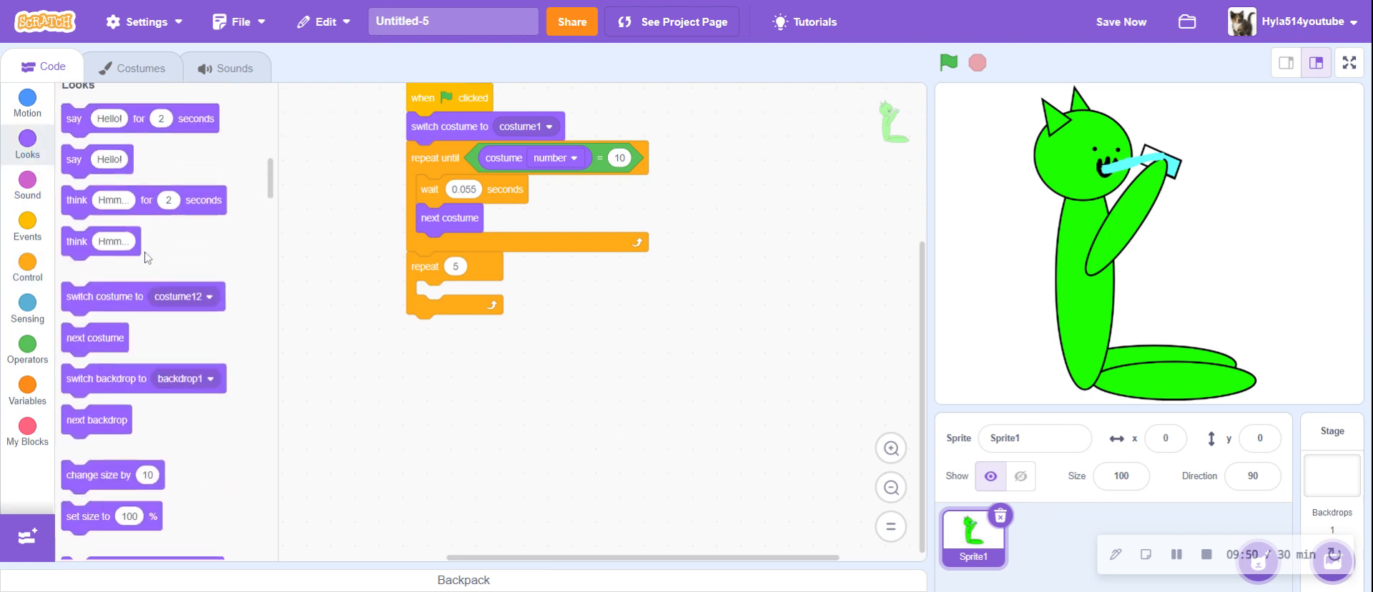
left_click_drag(117, 304, 536, 292)
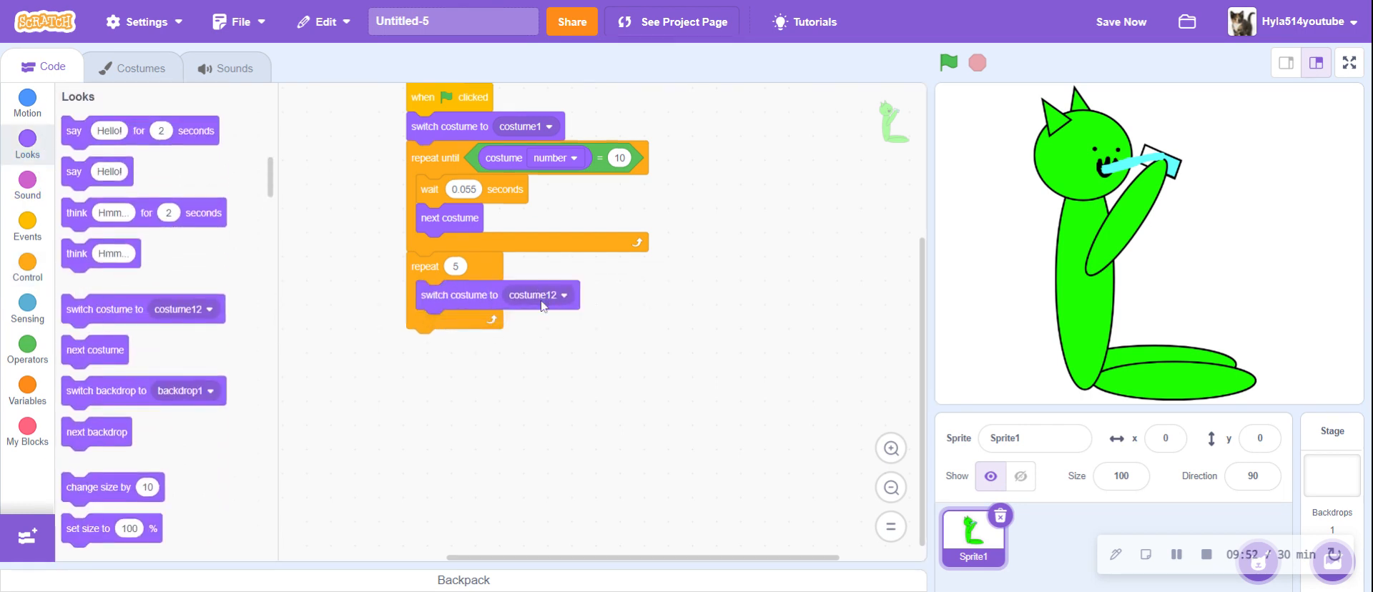
left_click(542, 301)
scroll(525, 461, "down", 2)
scroll(851, 470, "down", 1)
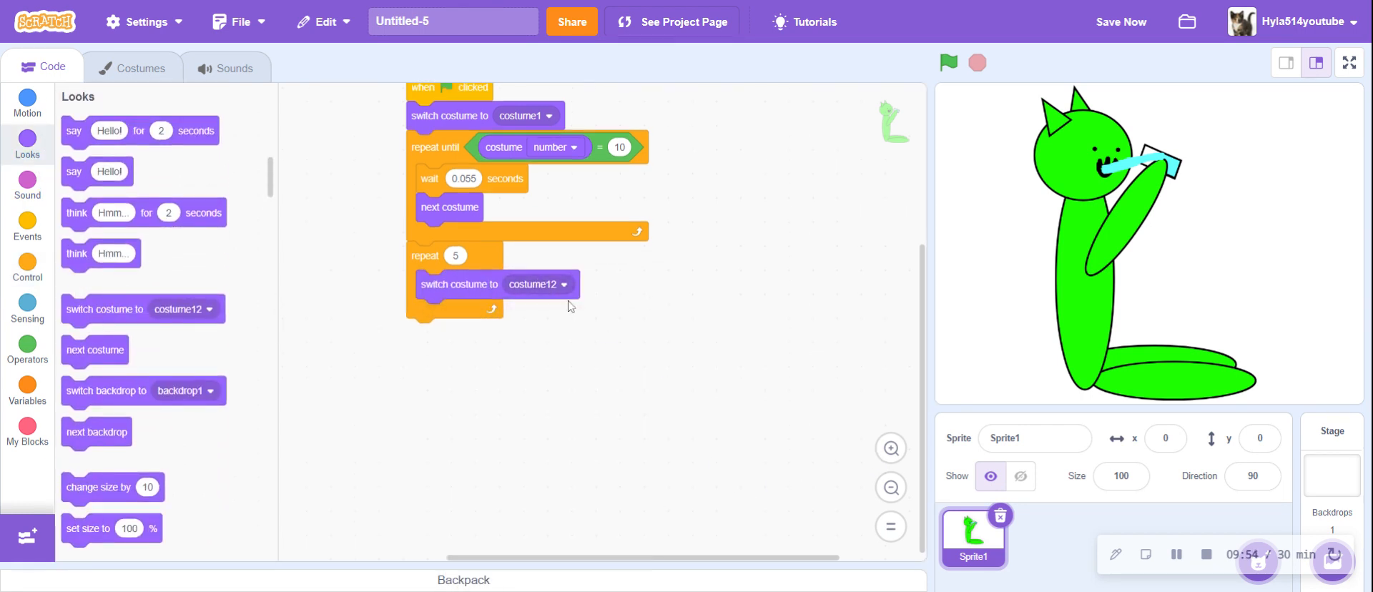
left_click(531, 290)
left_click(512, 540)
left_click(555, 290)
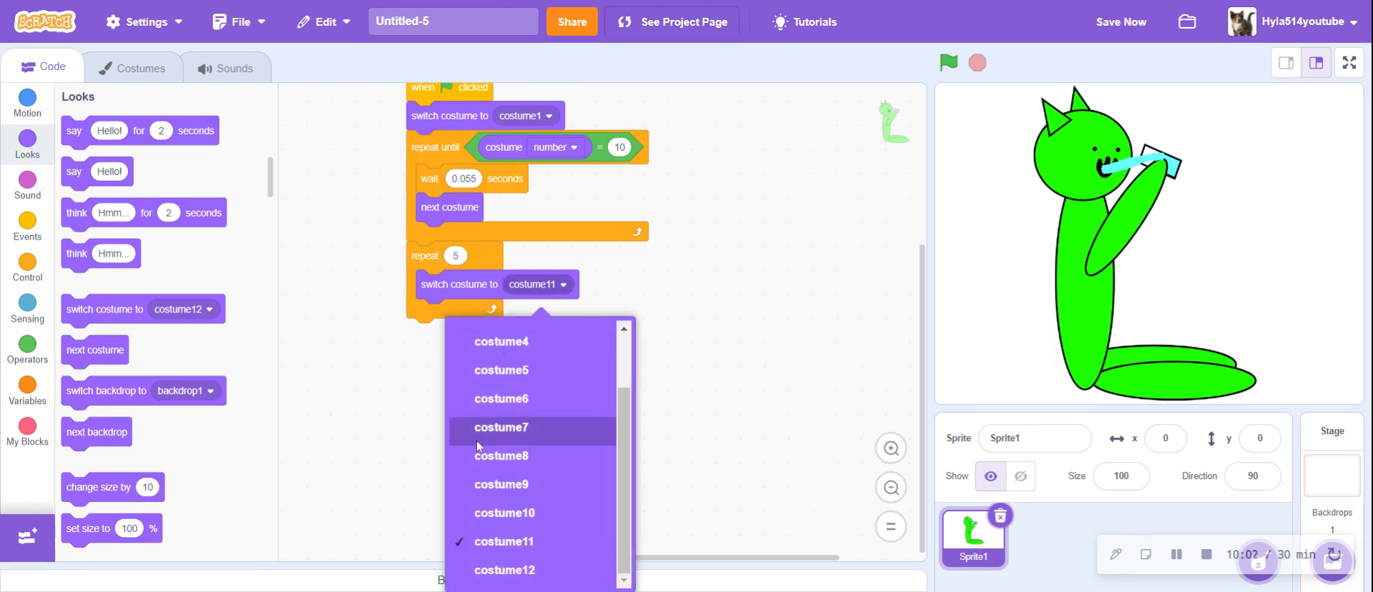
left_click(338, 433)
- Copy the 0.055-second wait block into the repeat 5 loop below the switch to costume11, keeping the first loop's block order
left_click_drag(456, 208, 463, 177)
right_click(434, 218)
left_click(468, 227)
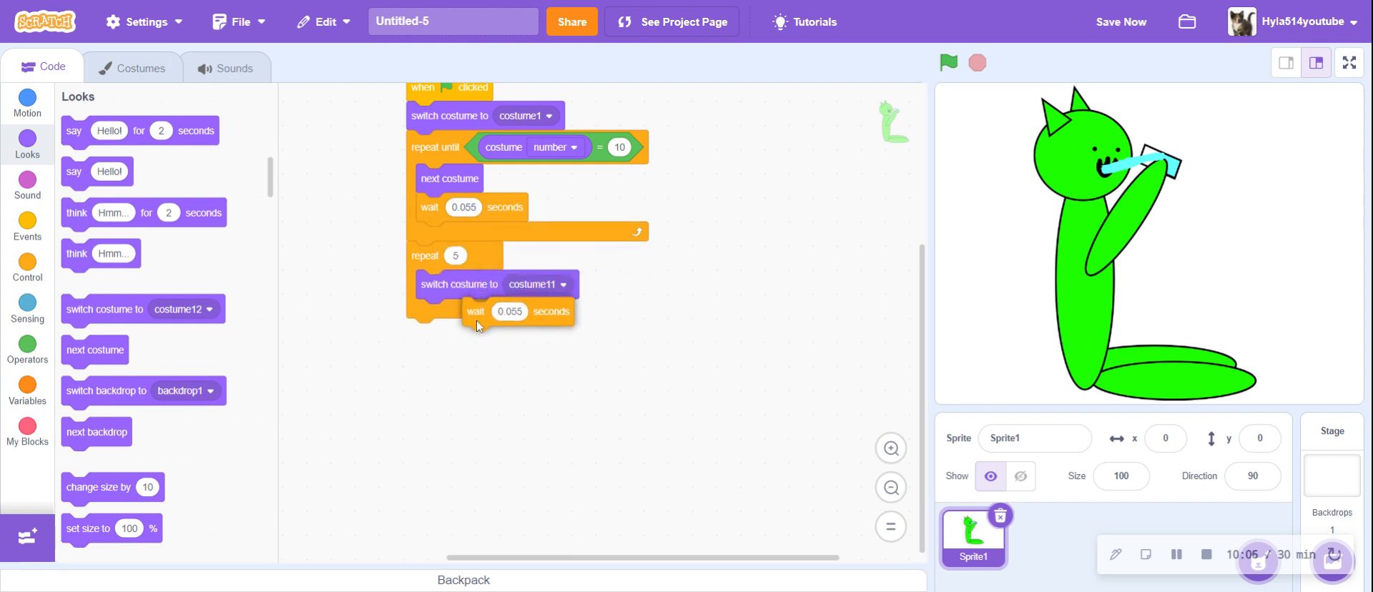
left_click(443, 314)
right_click(453, 315)
mouse_move(435, 184)
left_mouse_down()
mouse_move(434, 209)
mouse_move(441, 174)
mouse_move(426, 179)
left_mouse_up()
right_click(442, 208)
left_click(472, 227)
left_click(716, 339)
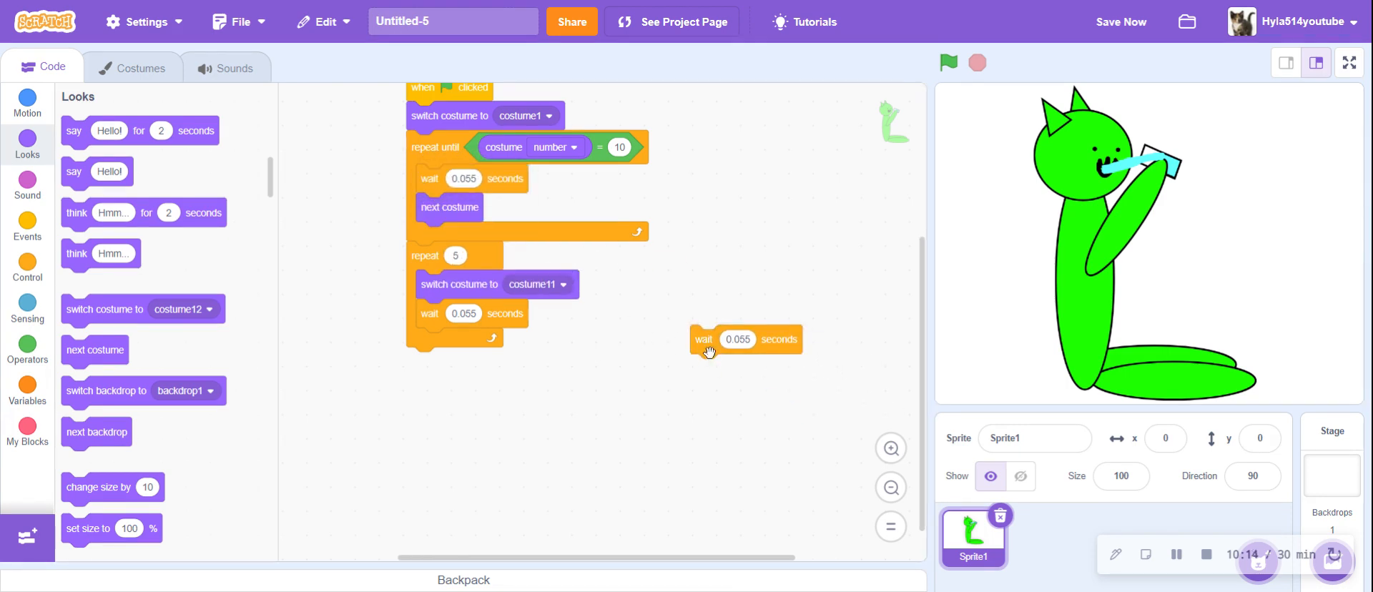
left_click_drag(710, 351, 649, 401)
- Duplicate the switch costume and wait pair below the original inside the repeat 5 loop, and delete the loose wait block
right_click(447, 284)
left_click(475, 294)
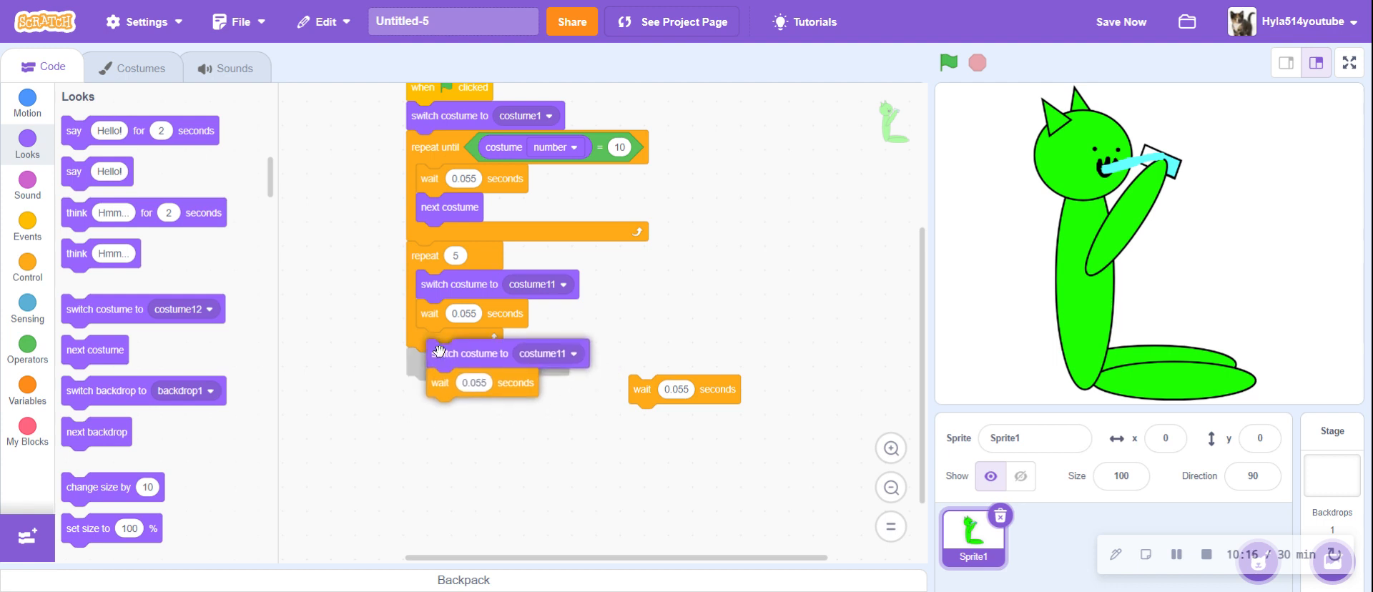
right_click(439, 352)
left_click_drag(424, 365, 440, 351)
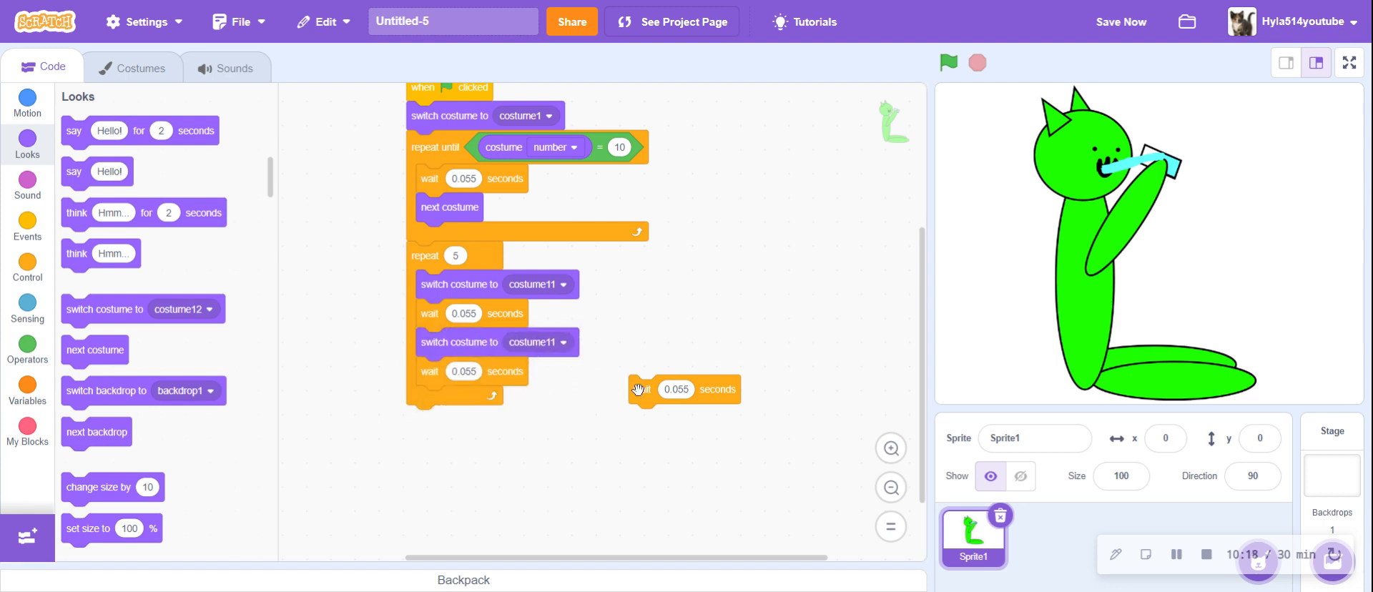
left_click_drag(638, 389, 251, 294)
- Set the second switch costume block in the repeat 5 loop to costume12
left_click(530, 334)
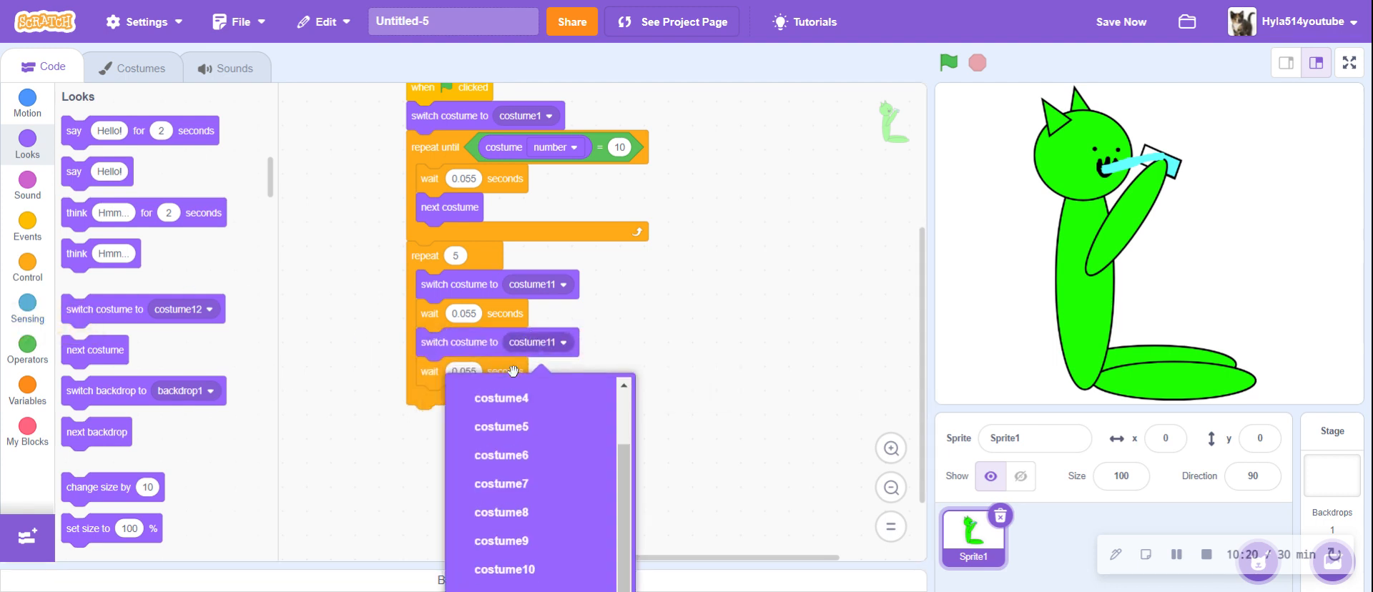
scroll(596, 398, "down", 2)
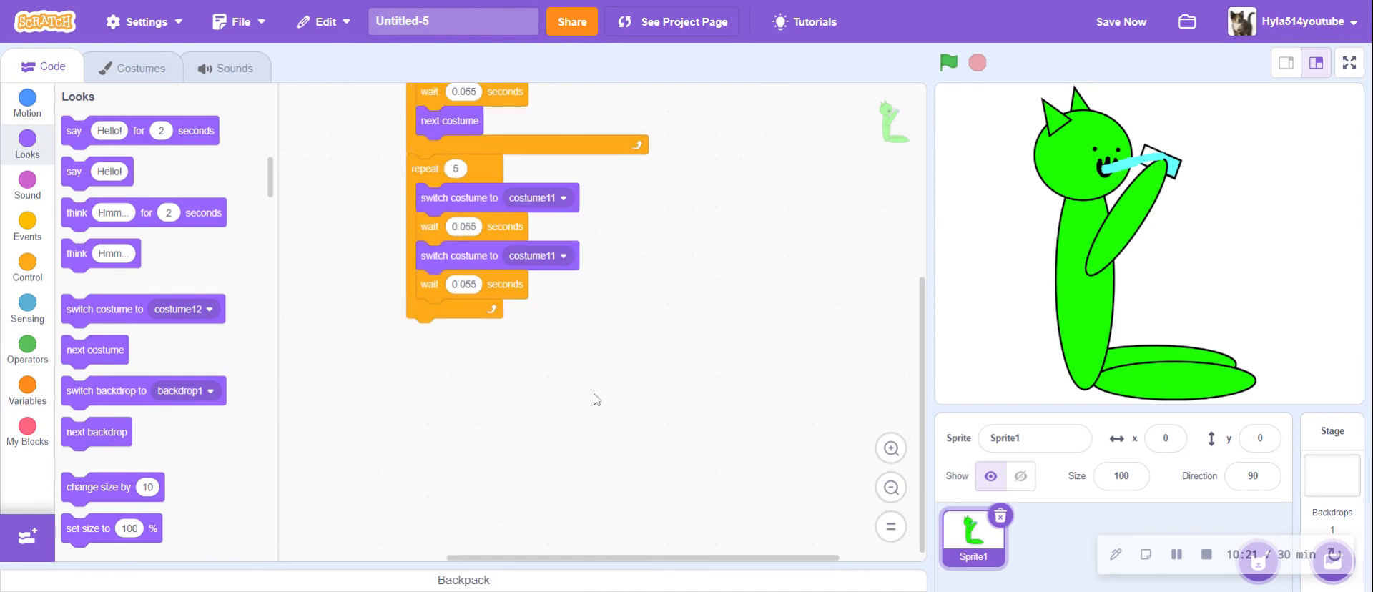
left_click(549, 248)
left_click(515, 547)
- Run the script to preview the drinking animation with the flickering water highlights
scroll(762, 174, "up", 4)
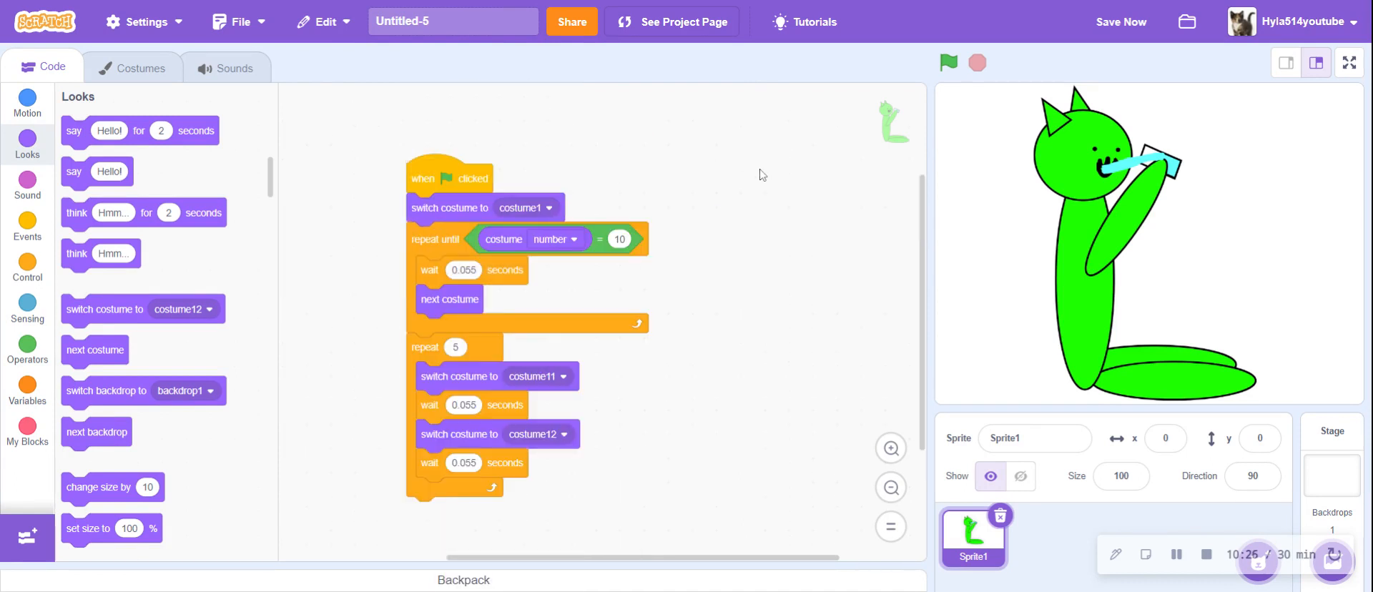
scroll(781, 219, "down", 2)
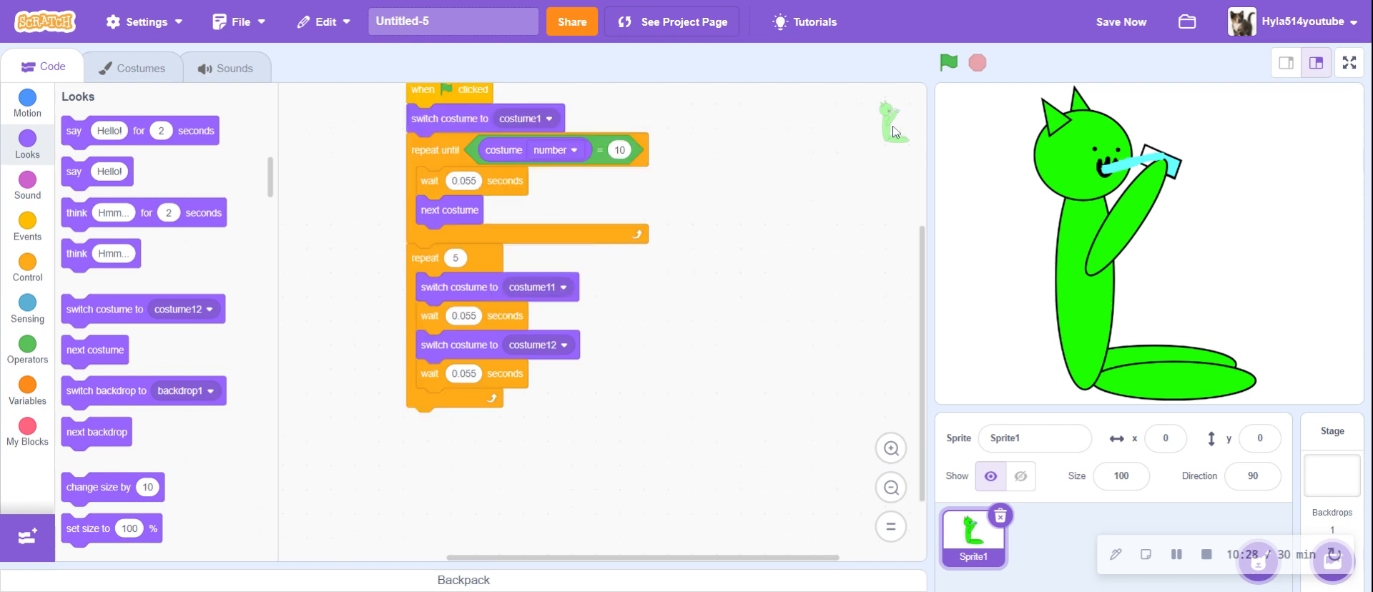
left_click(962, 70)
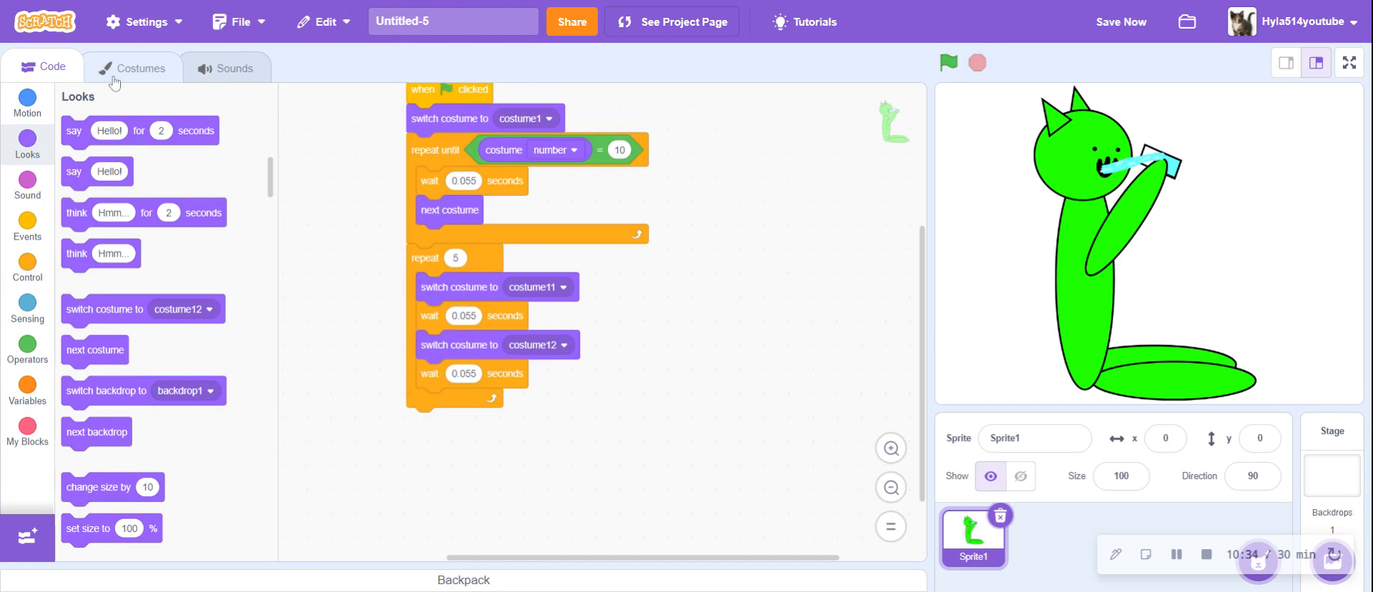
- Shift the white highlight at the mouth end of costume12's water slightly inward so it sits within the stream
left_click(132, 67)
scroll(65, 430, "down", 6)
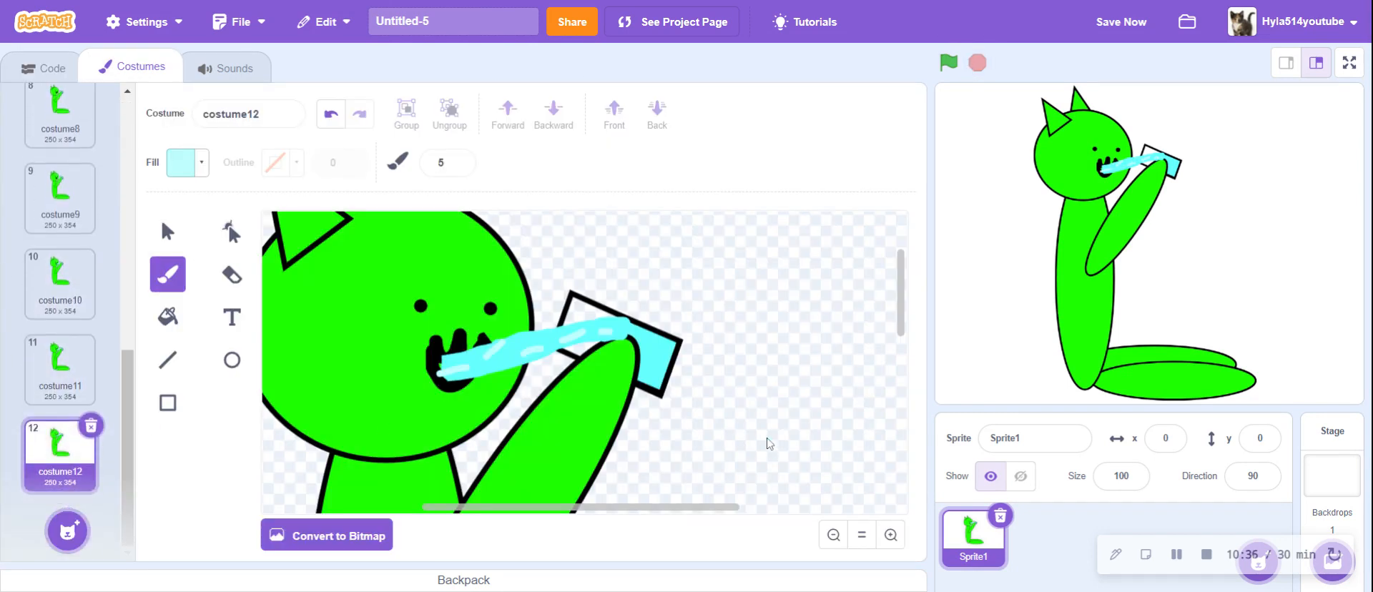
key("s")
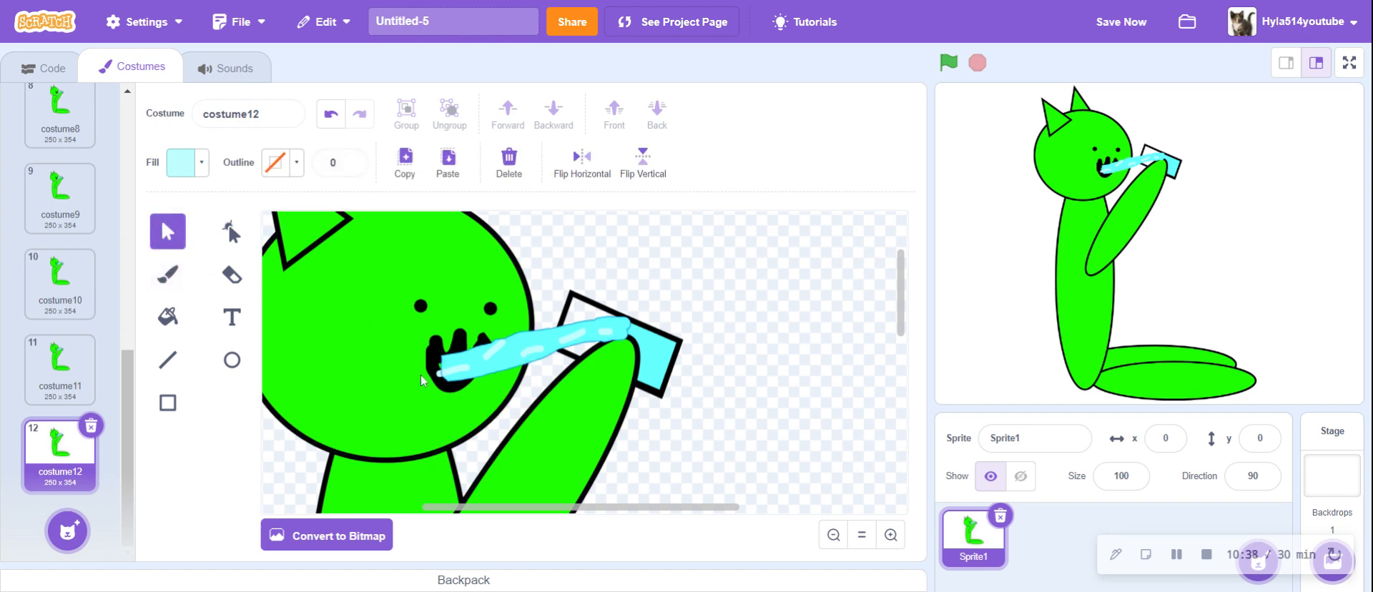
left_click(454, 375)
left_click_drag(454, 372, 458, 369)
left_click(331, 114)
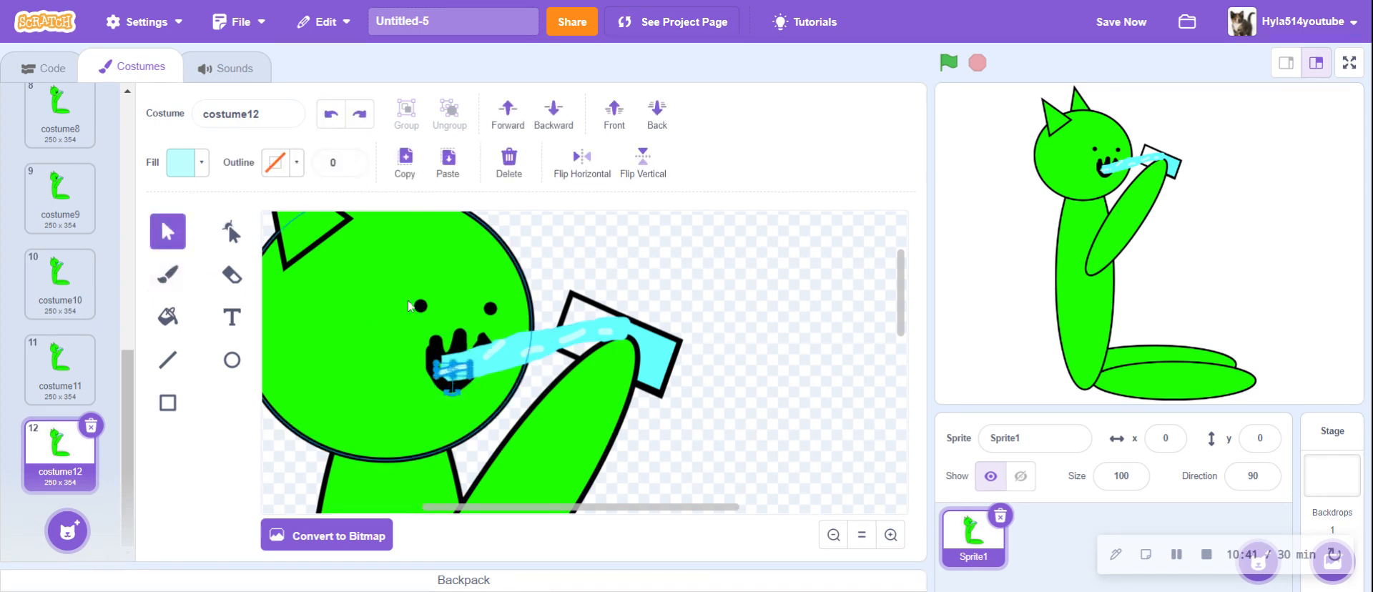
left_click(469, 367)
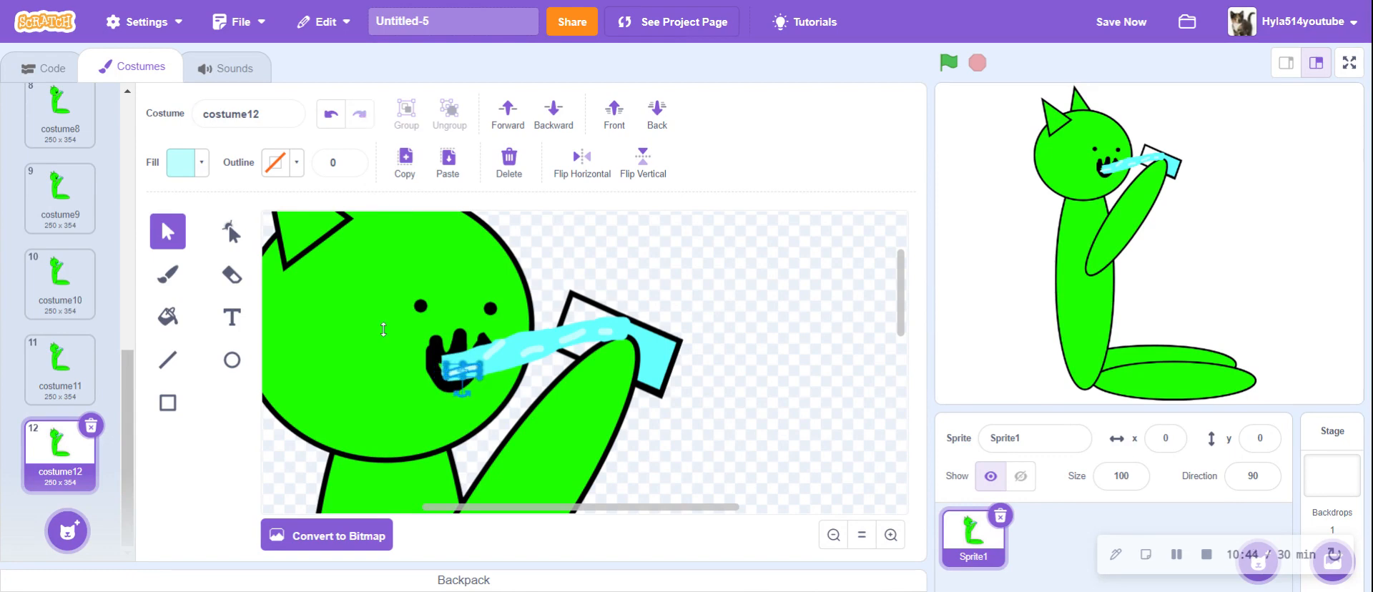
- Run the drinking animation in full screen to check the water flow, and return to the editor
left_click(49, 68)
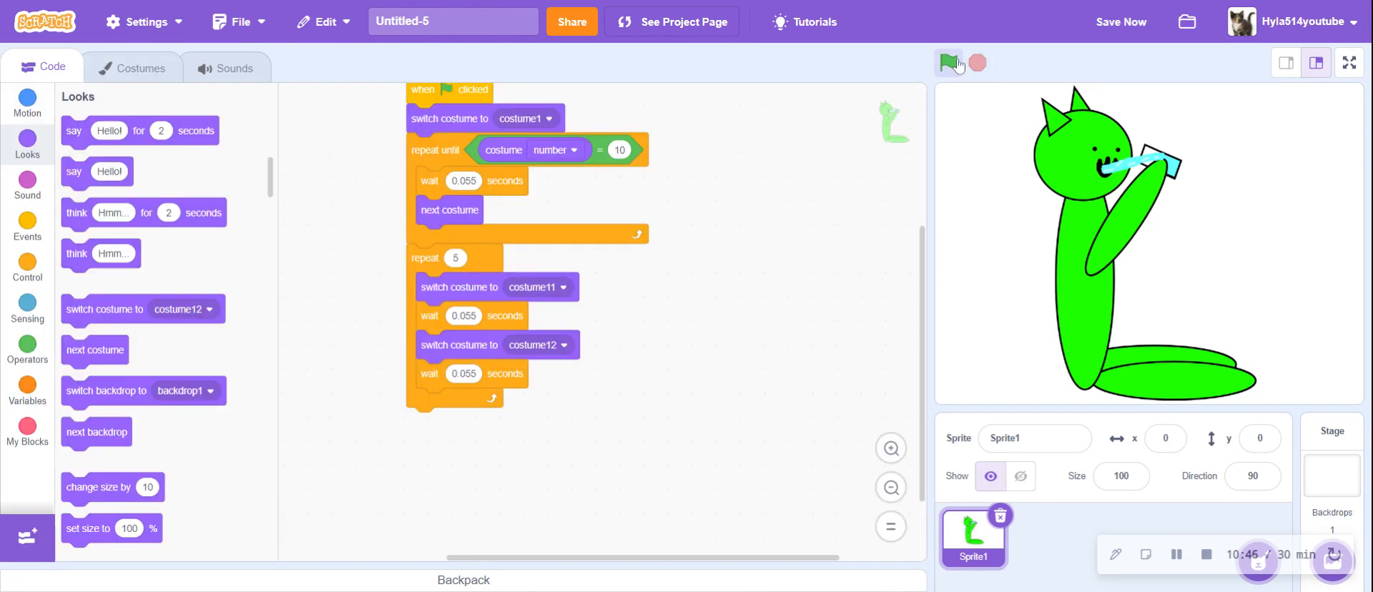
left_click(1351, 57)
left_click(338, 20)
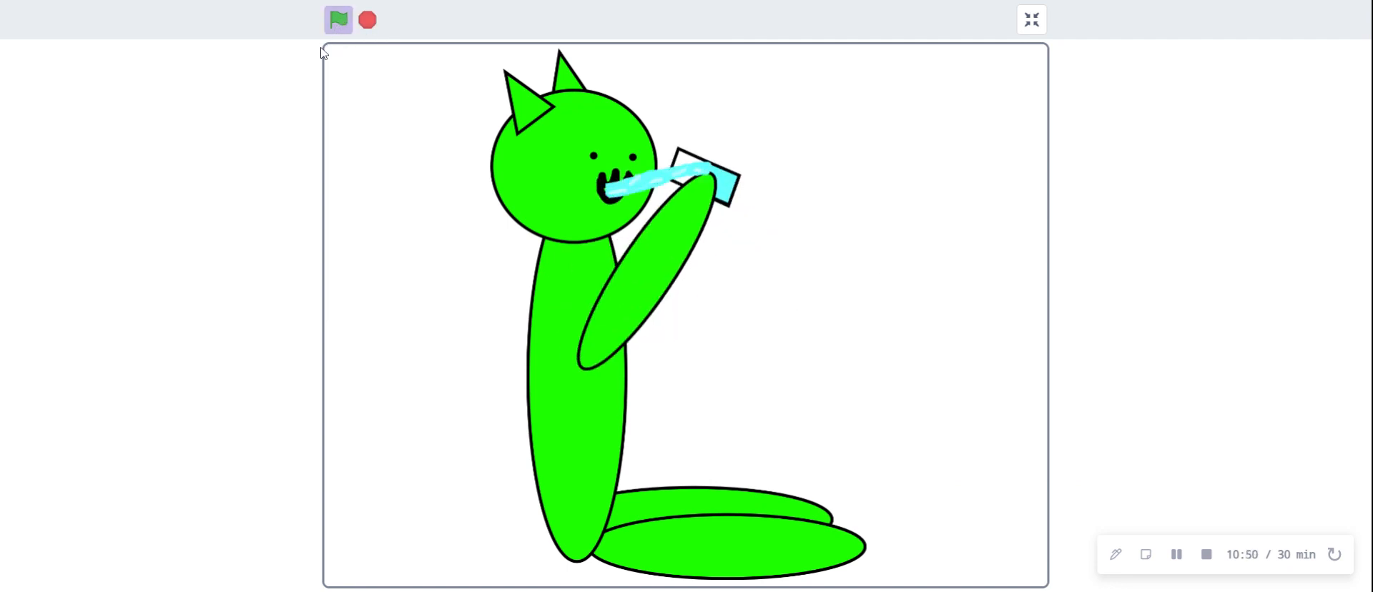
left_click(1032, 20)
- Duplicate costume12 to start the next frame of the animation
left_click(132, 66)
scroll(43, 351, "down", 8)
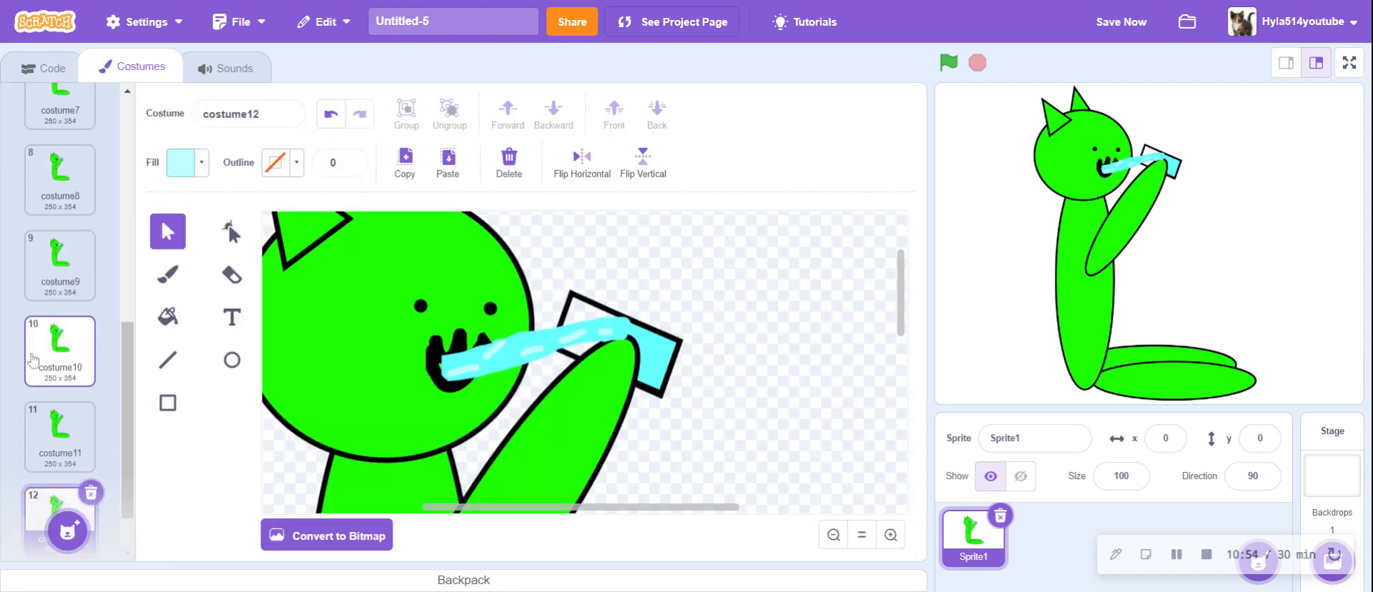
right_click(57, 442)
left_click(71, 461)
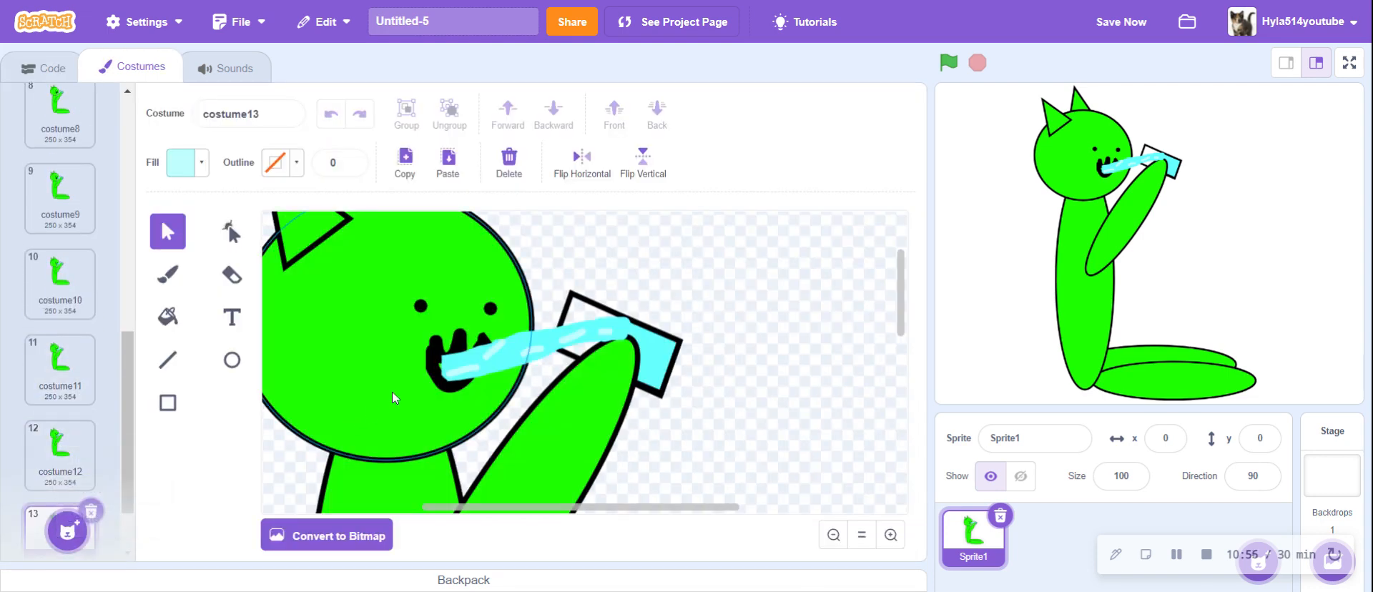
- Delete all the white highlights from the water stream in costume13
left_click(500, 375)
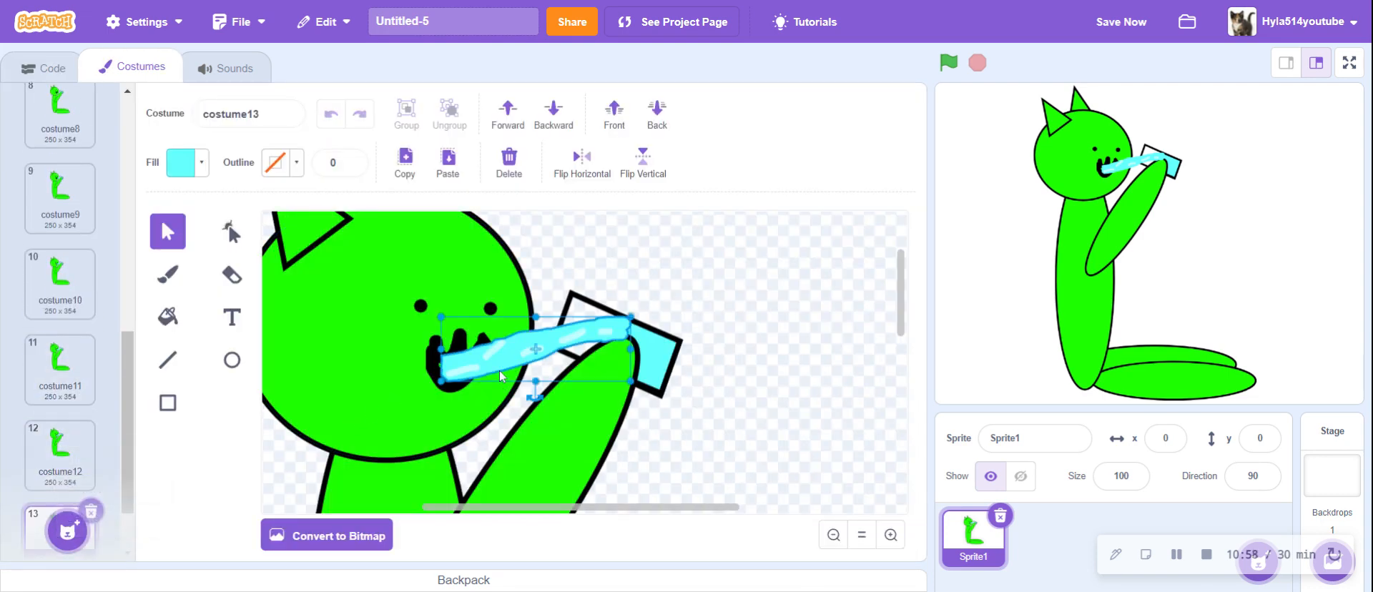
left_click(462, 372)
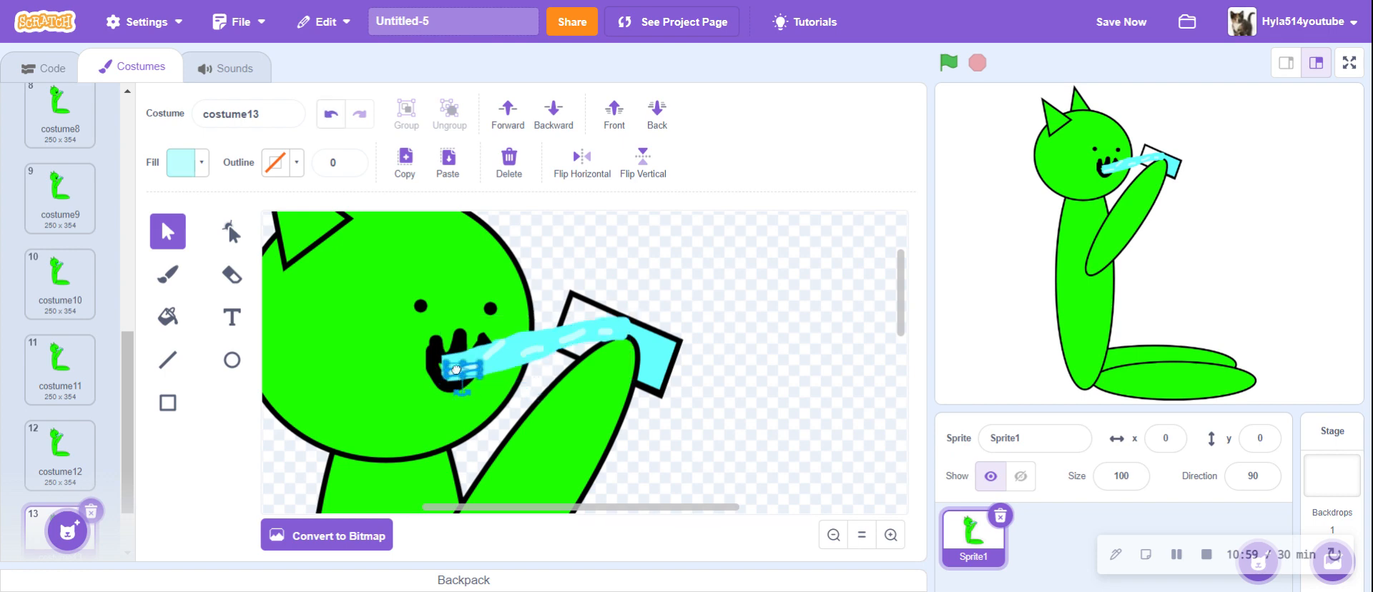
left_click(509, 162)
left_click(509, 350)
left_click(497, 351)
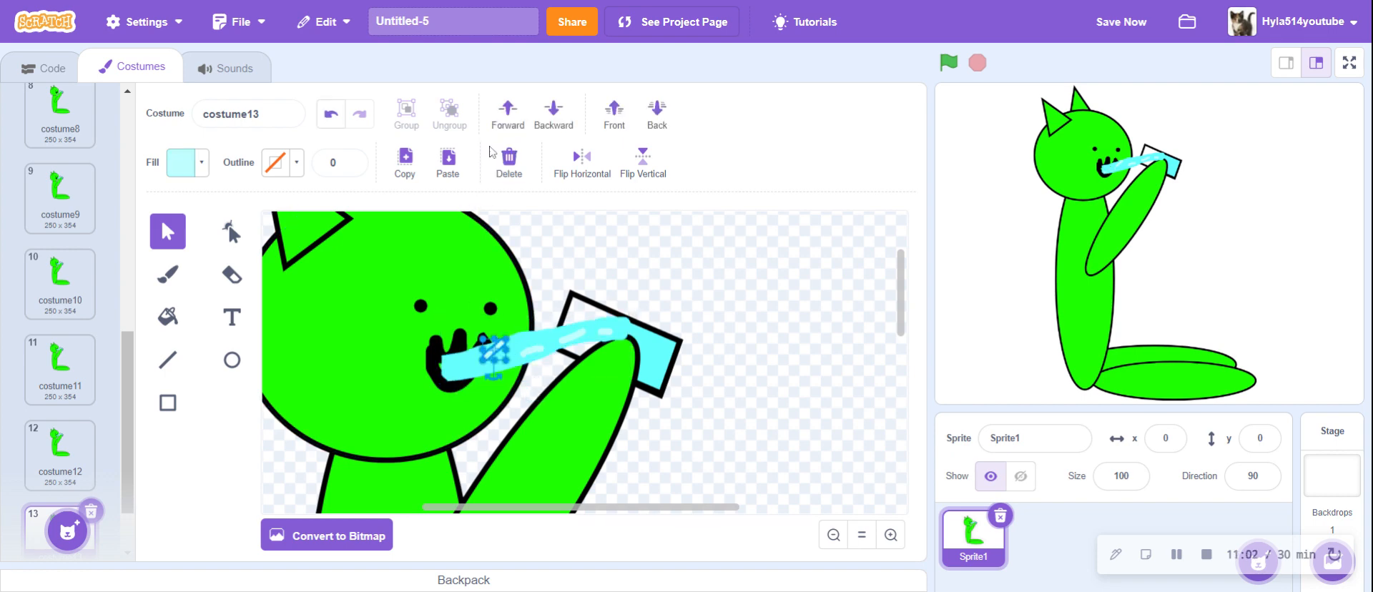
left_click(501, 168)
left_click(533, 354)
left_click(509, 162)
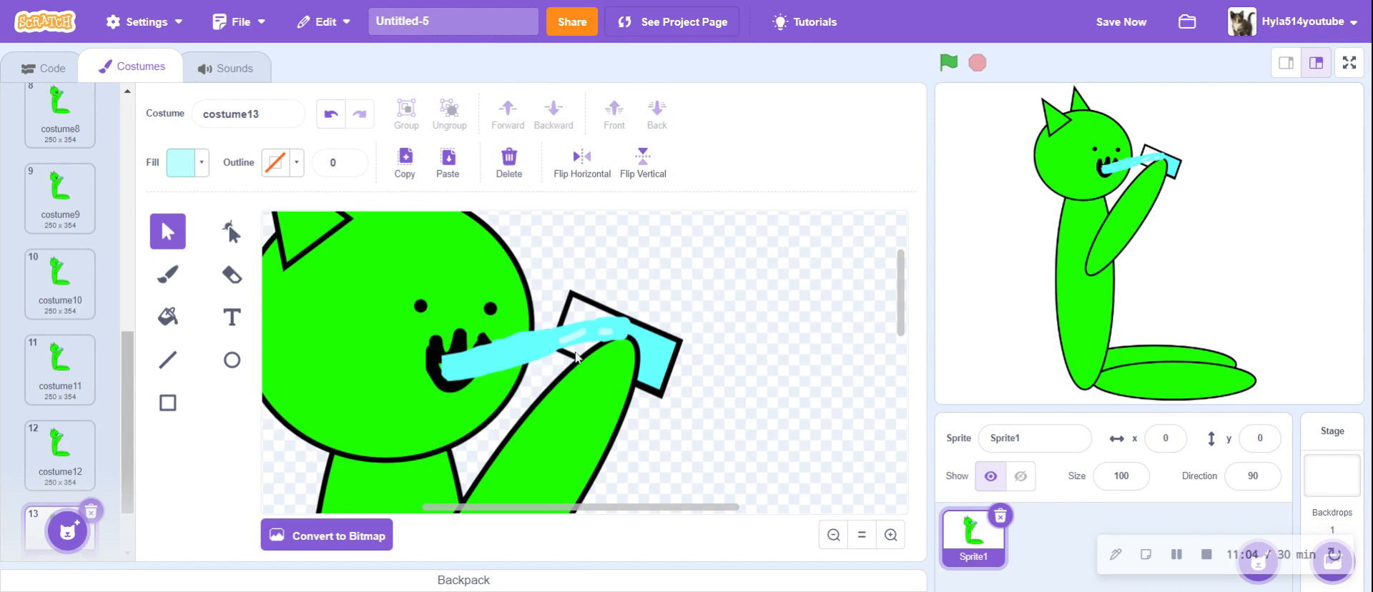
left_click(576, 334)
left_click(509, 162)
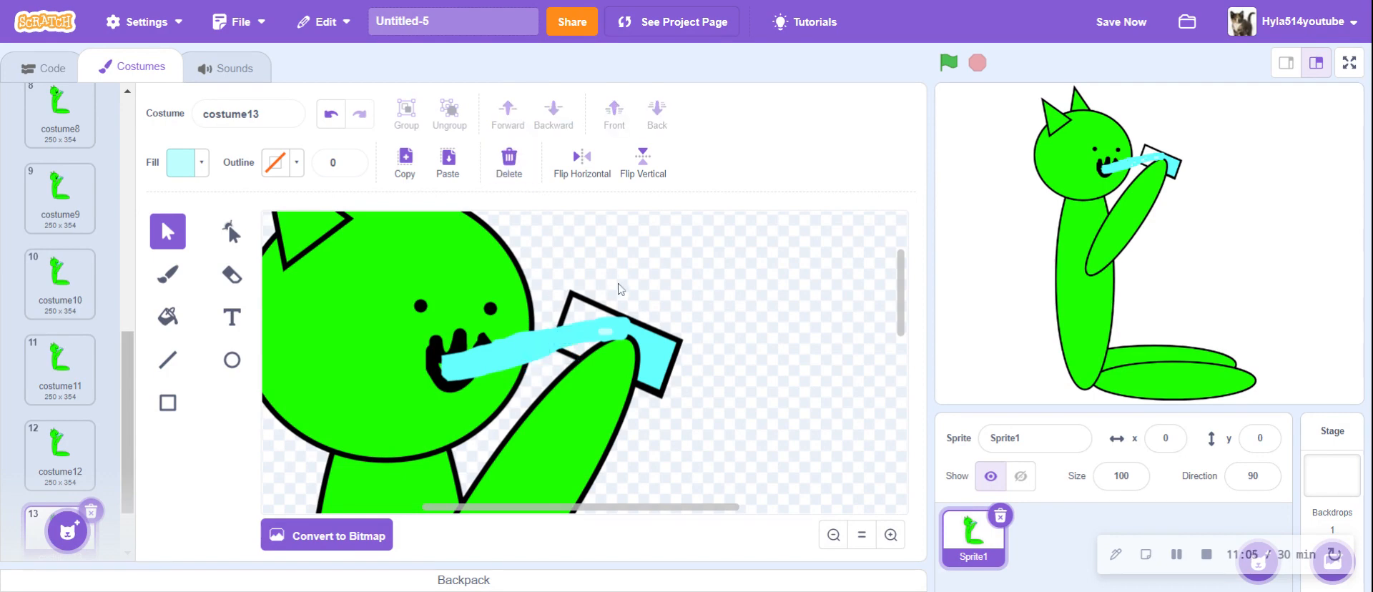
left_click(603, 329)
left_click(501, 177)
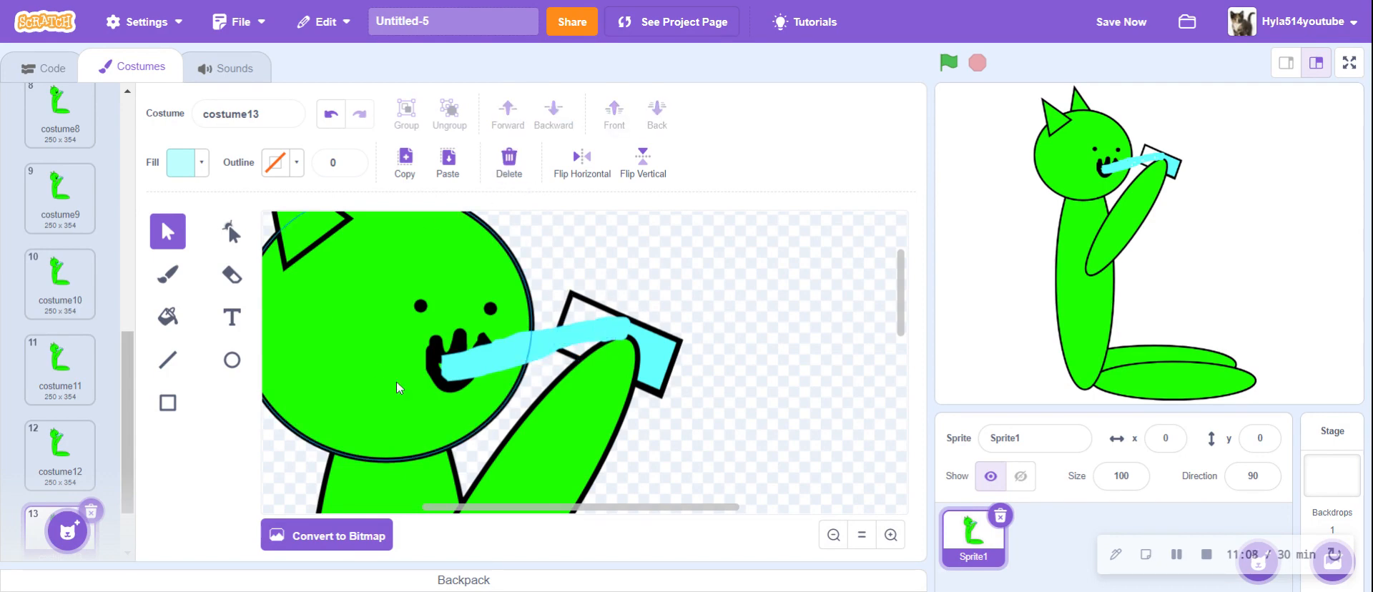
- Erase the mouth end of the water stream in costume13
left_click(465, 361)
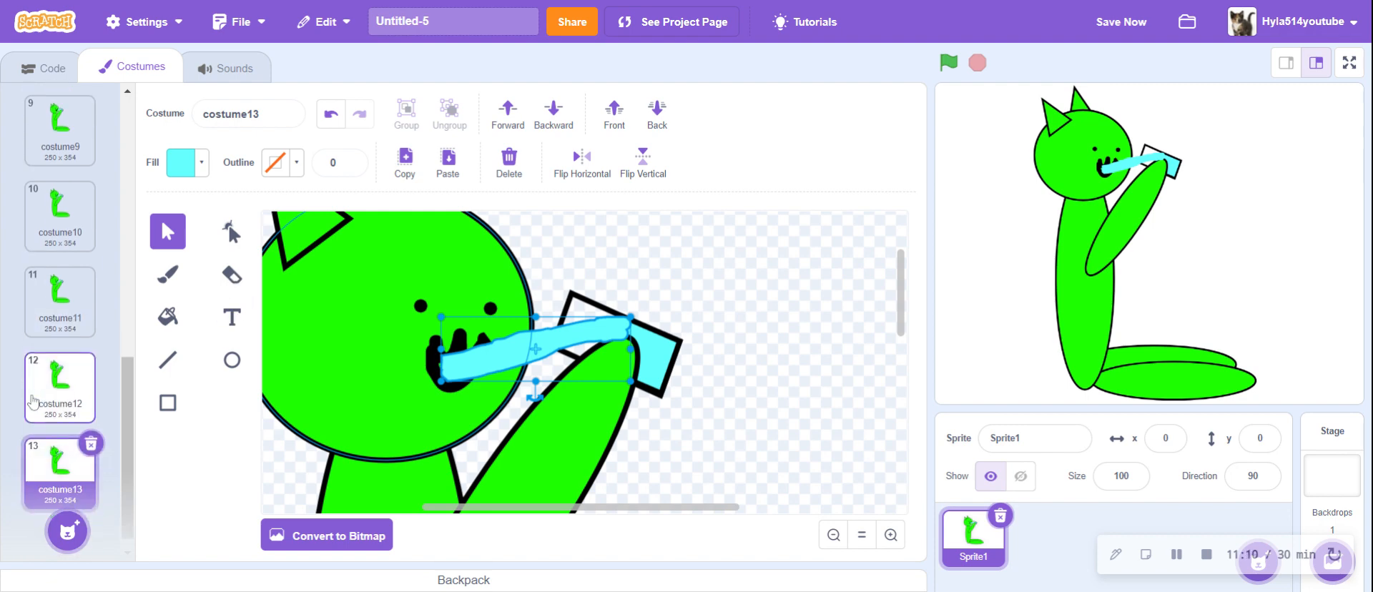
left_click(231, 276)
mouse_move(435, 410)
left_mouse_down()
mouse_move(452, 393)
mouse_move(444, 343)
left_mouse_up()
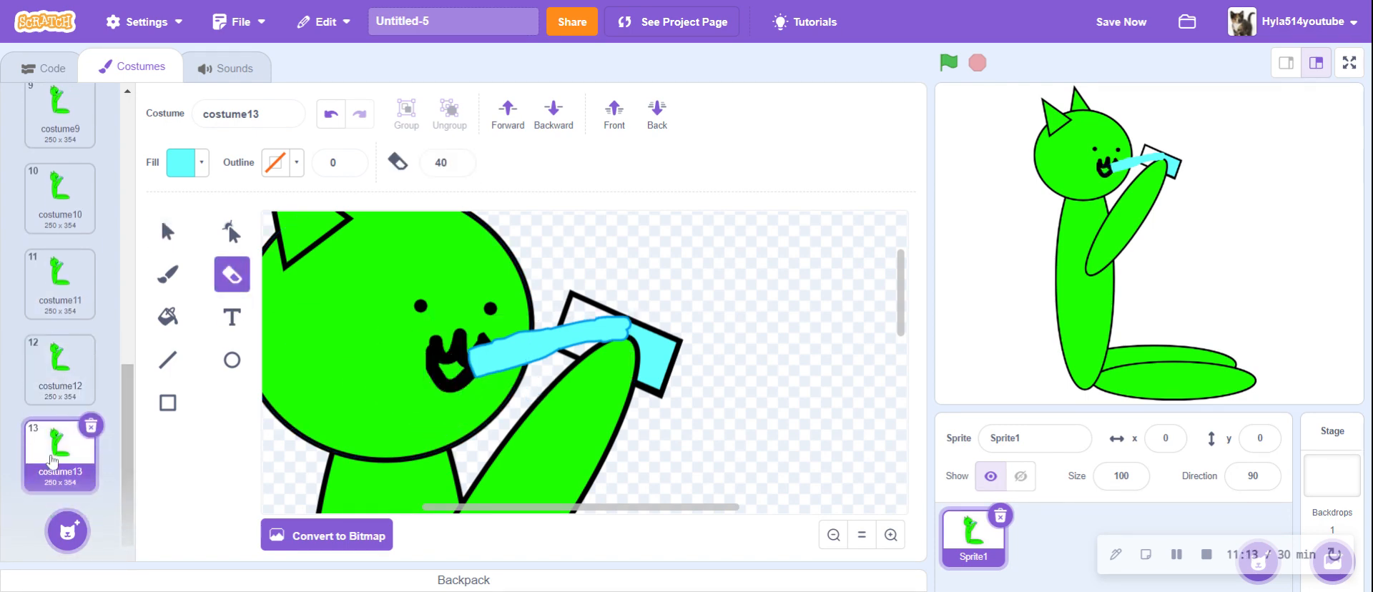
- Duplicate costume13, try erasing more of the stream's mouth end in the copy, and undo that erasure
right_click(49, 456)
left_click(70, 472)
key("s")
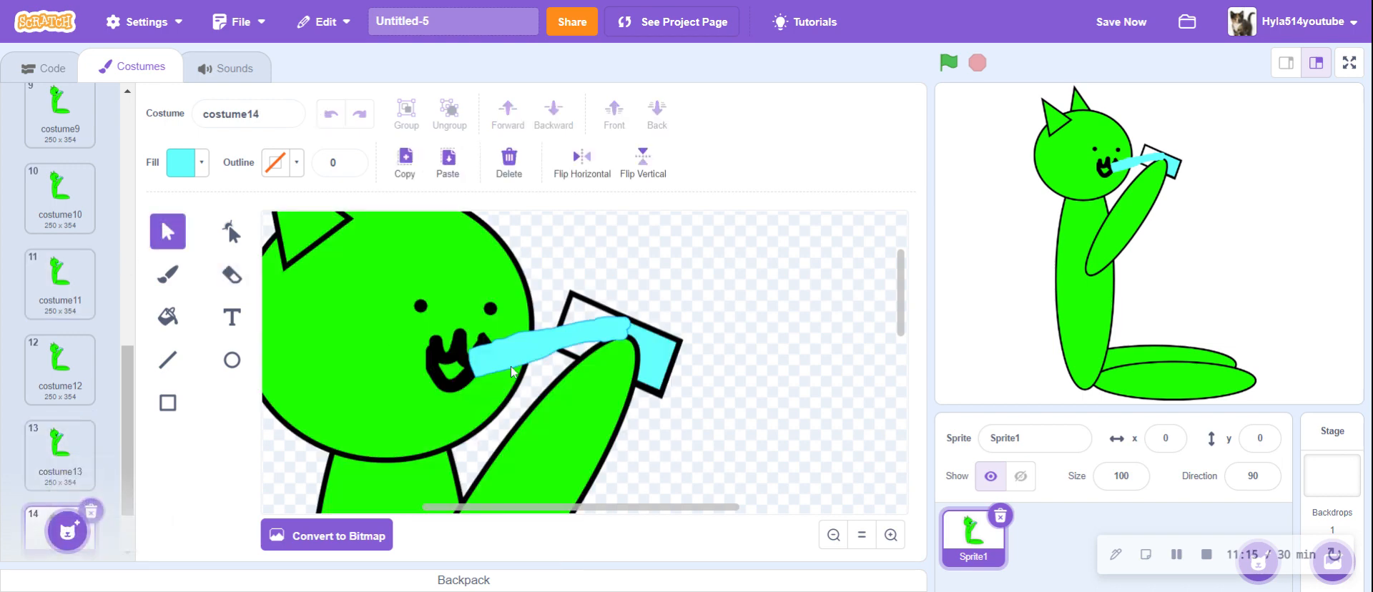
left_click(580, 333)
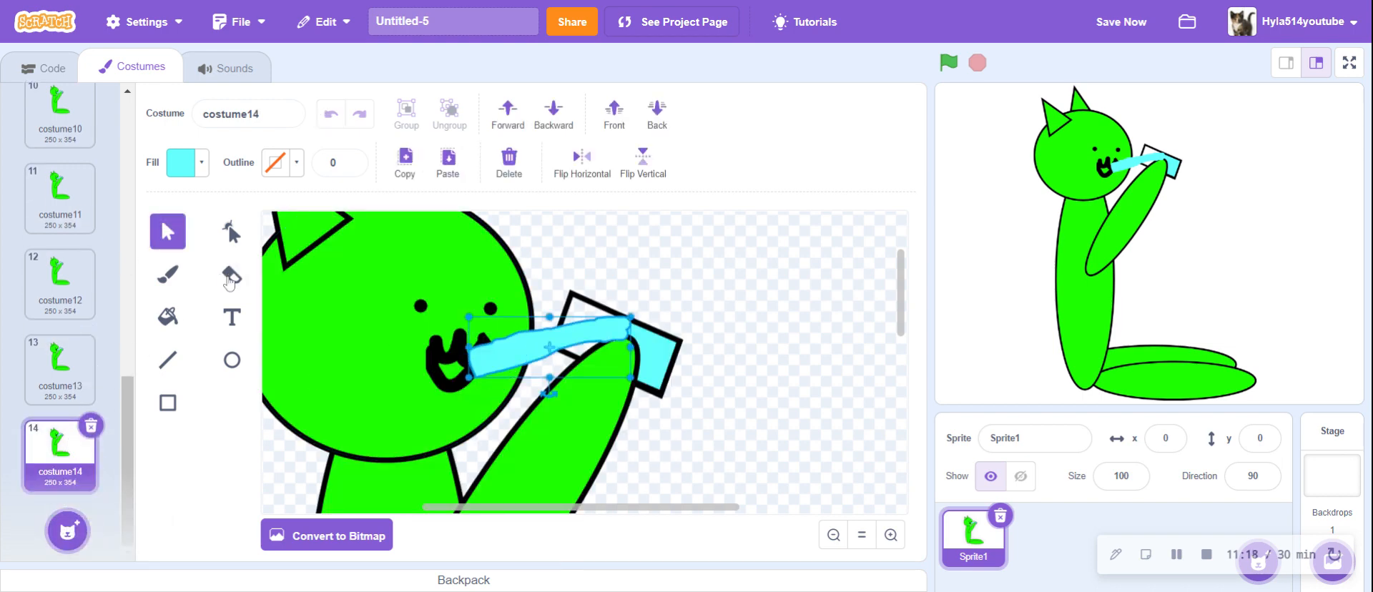
left_click(229, 283)
mouse_move(430, 371)
left_mouse_down()
mouse_move(460, 383)
mouse_move(472, 329)
mouse_move(463, 399)
left_mouse_up()
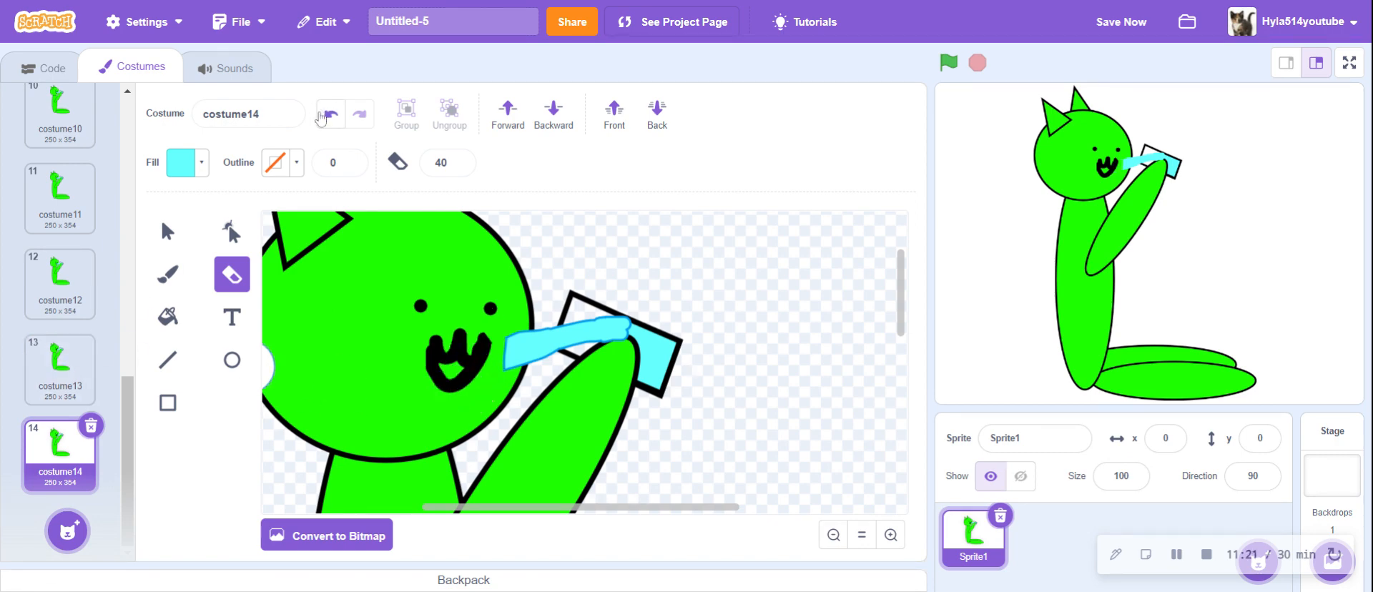
left_click(321, 116)
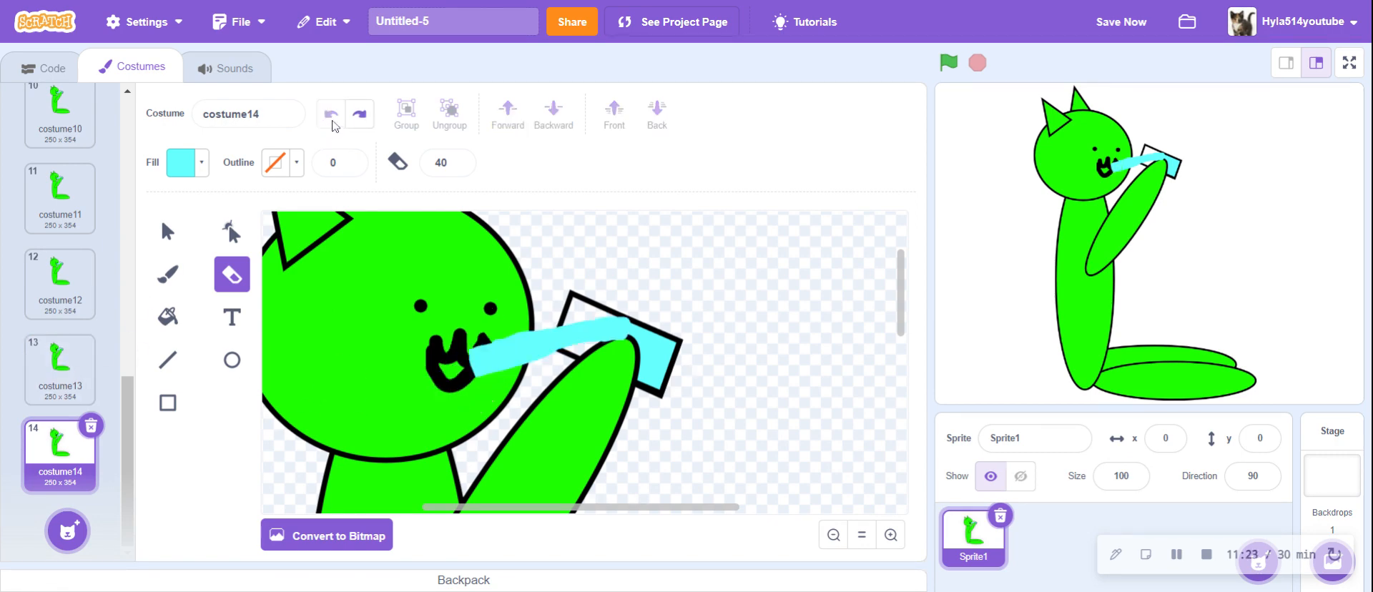
- Copy the full-length water stream from costume12 and use it to replace the shortened stream in costume13
left_click(60, 279)
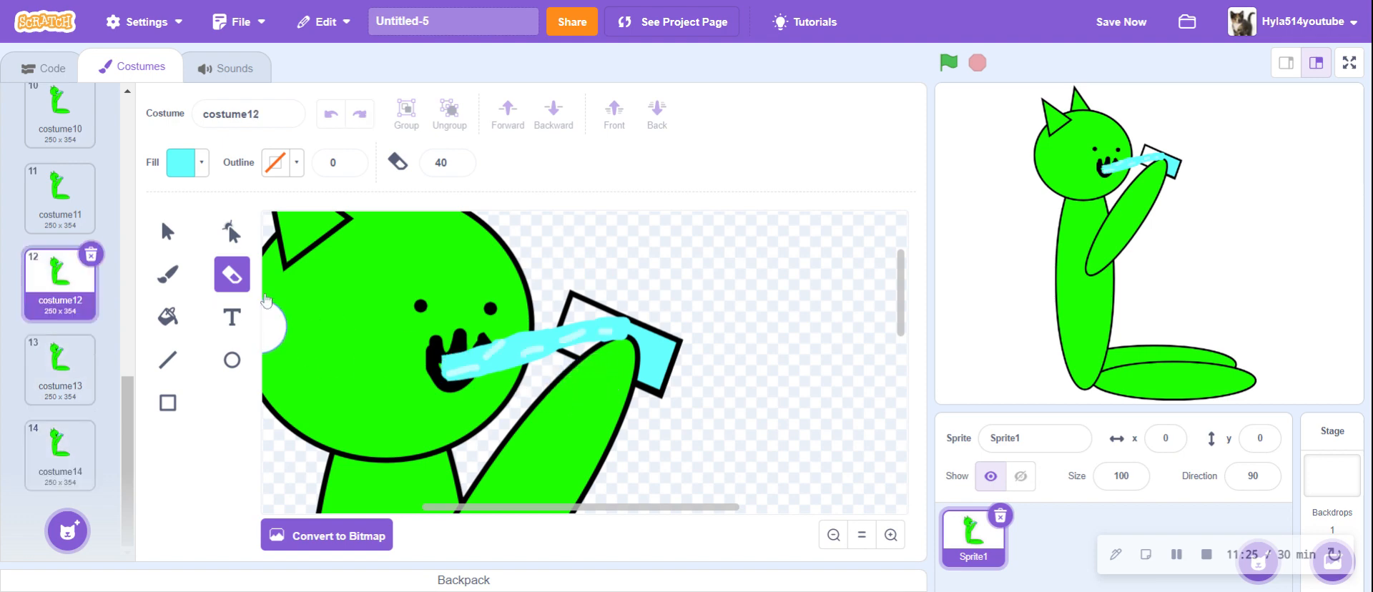
left_click(167, 231)
left_click(464, 361)
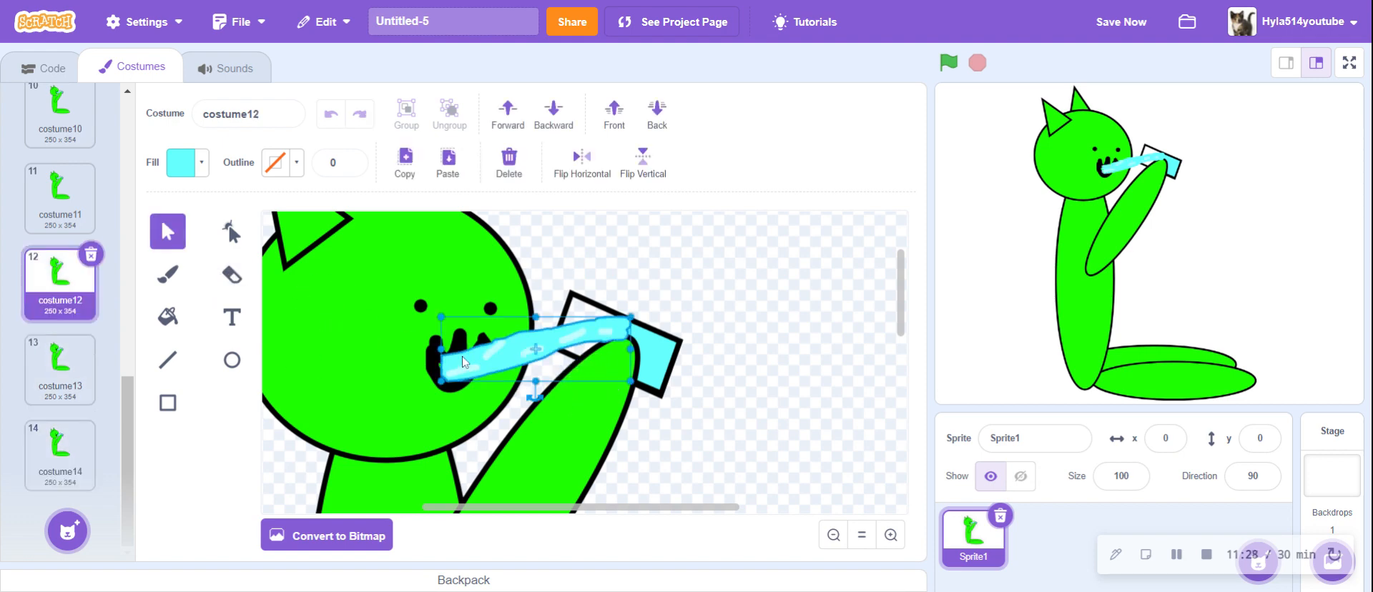
left_click(405, 163)
left_click(60, 365)
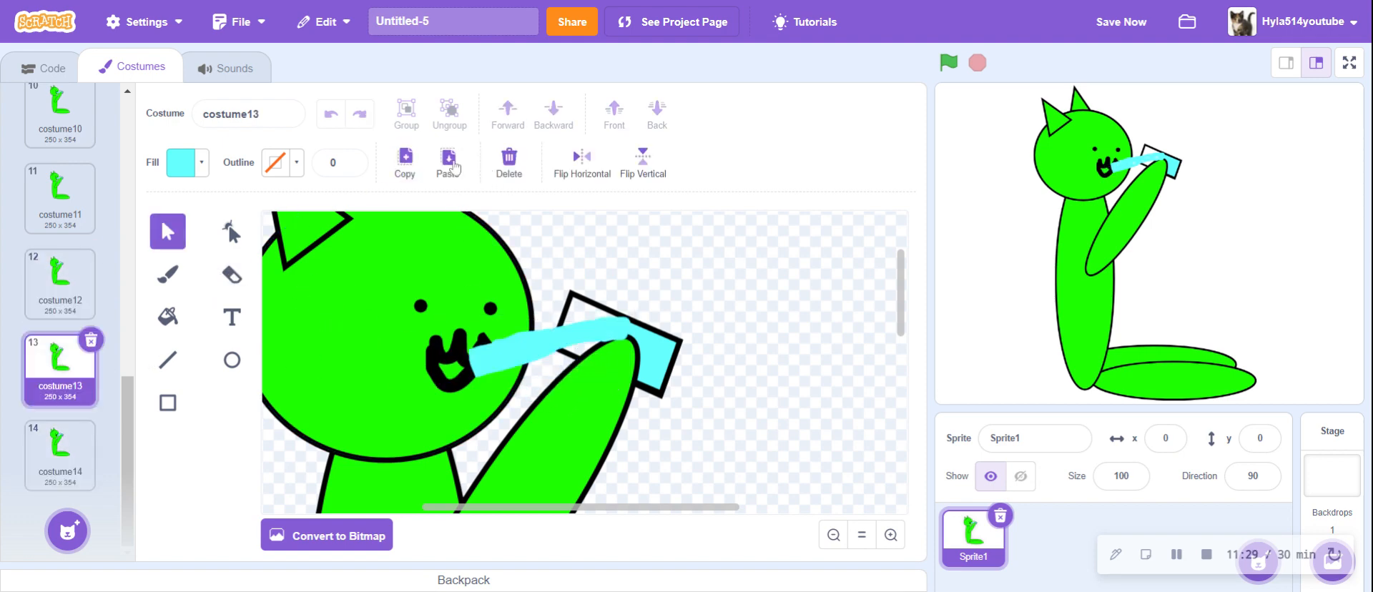
left_click(550, 336)
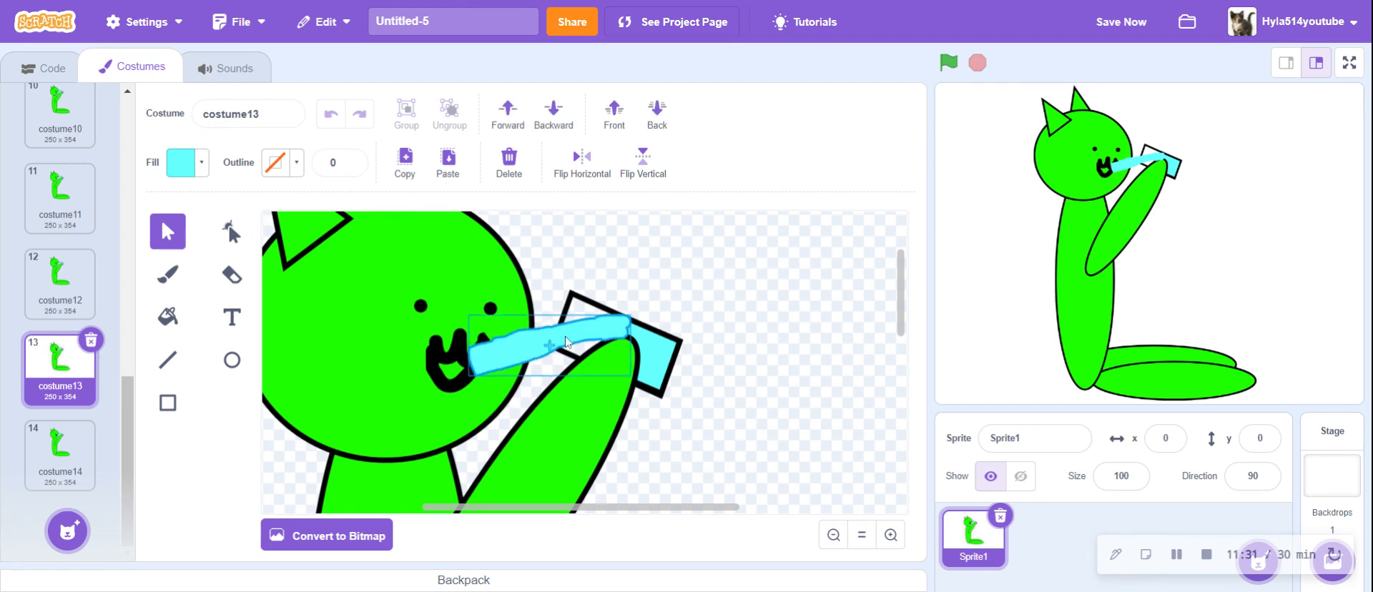
left_click(512, 169)
left_click(464, 166)
- Replace the shortened water stream in costume14 with the copied full-length stream
left_click(60, 450)
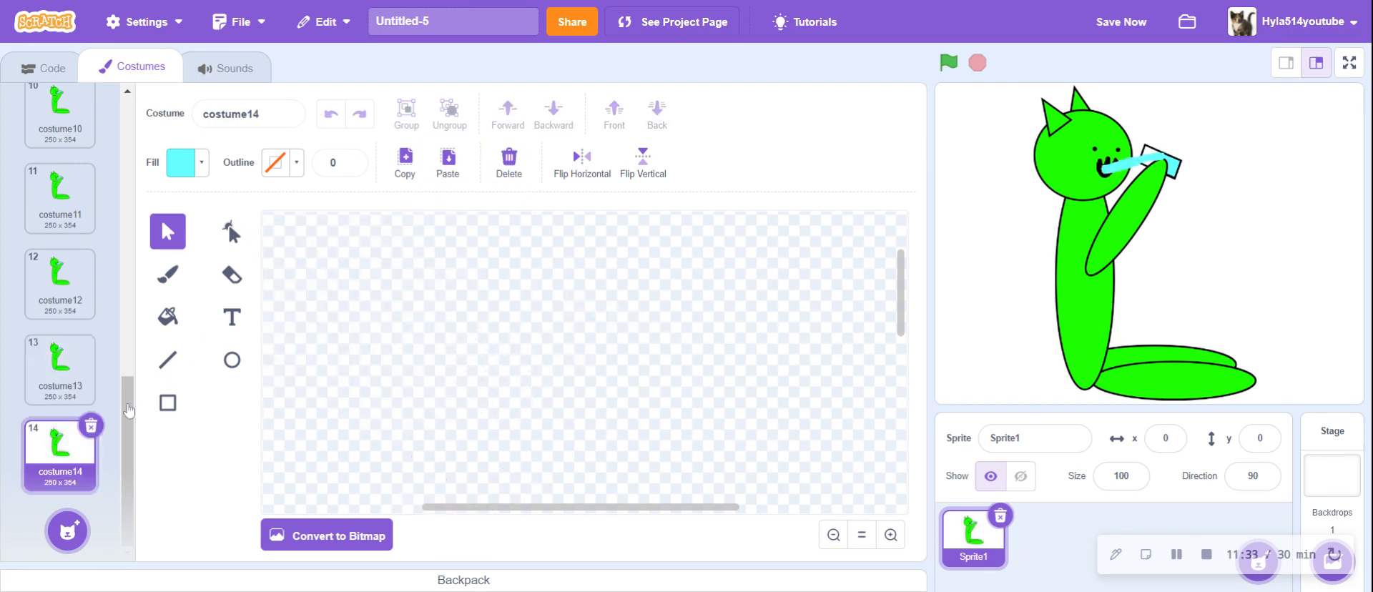
key("ctrl+v")
left_click(511, 168)
left_click(450, 168)
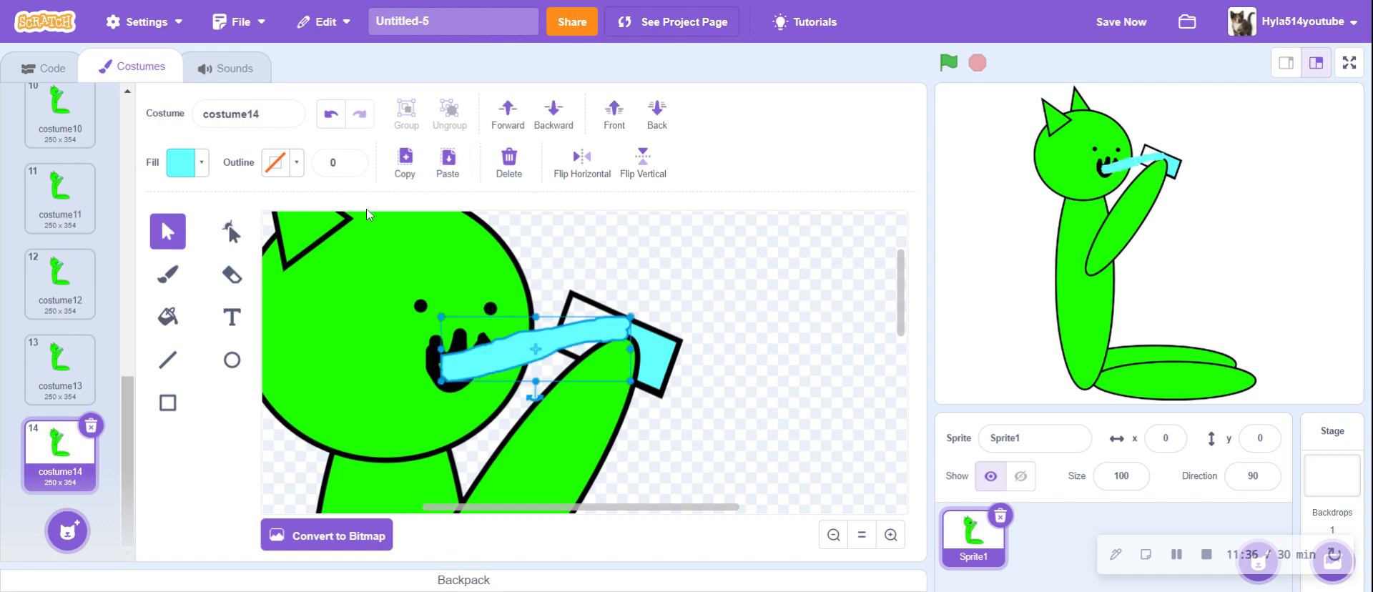
- Erase the glass end of the water stream in costume13, and compare the frame with costume14
left_click(65, 386)
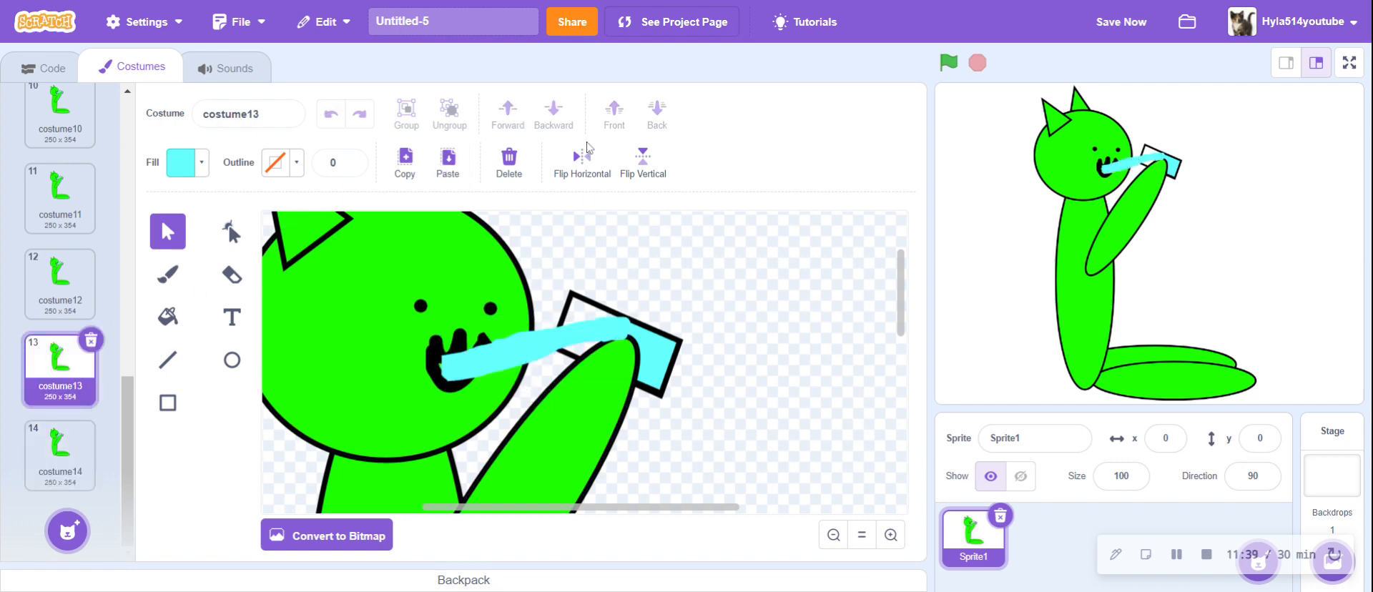
left_click(510, 373)
left_click(232, 274)
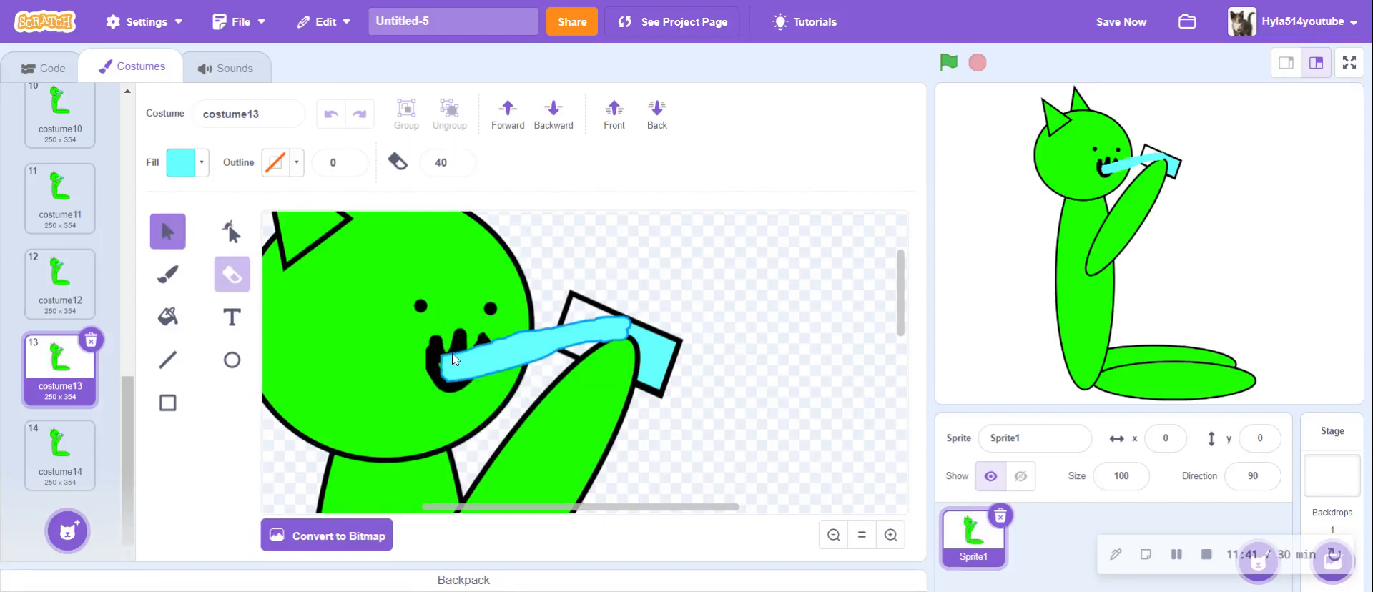
left_click_drag(642, 315, 629, 357)
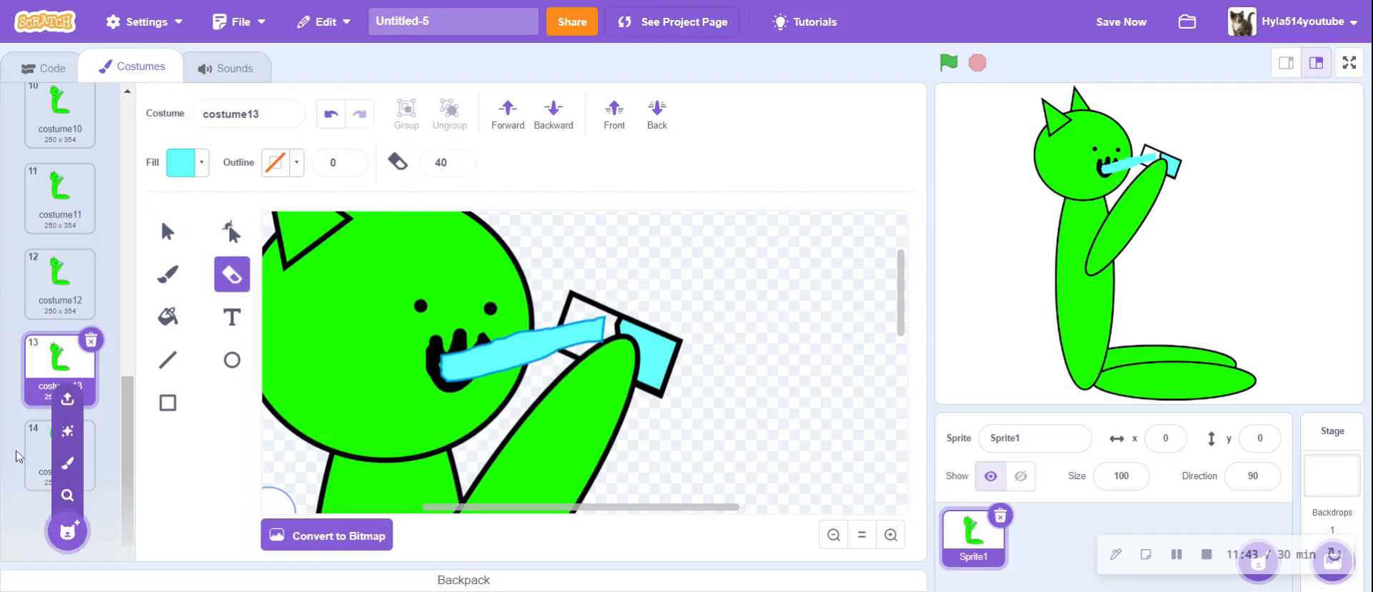
left_click(28, 447)
left_click(66, 390)
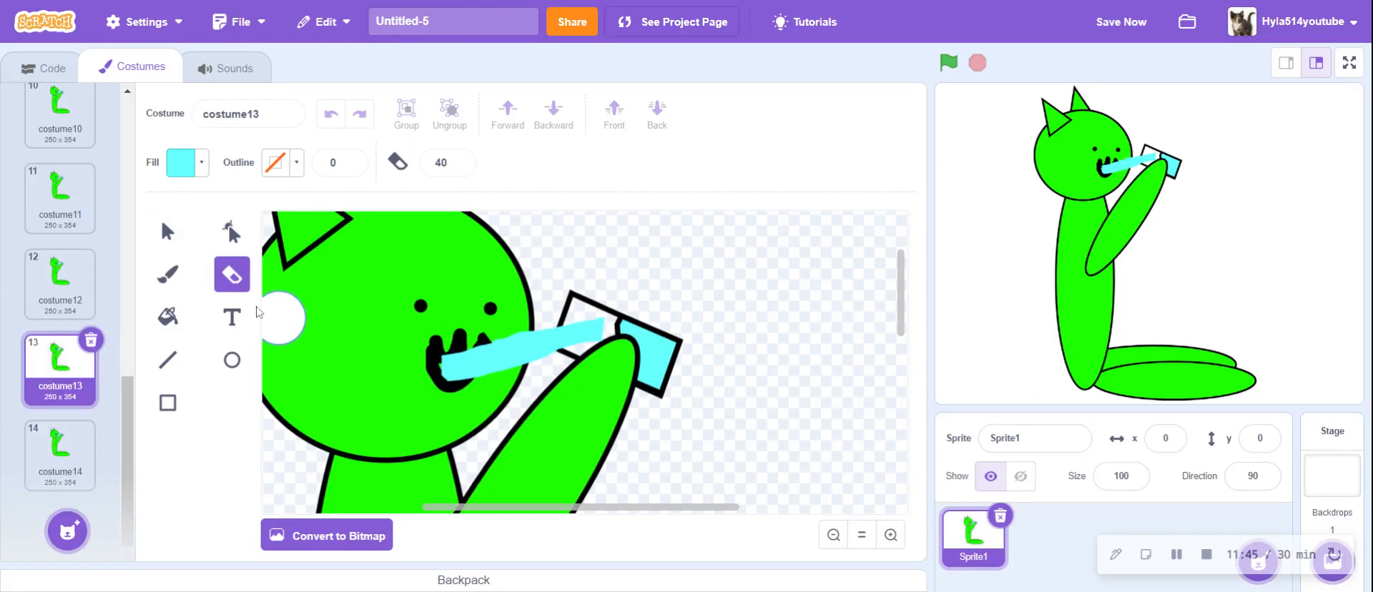
- Delete the light-blue water shape inside the glass in costume13
key("s")
left_click(619, 300)
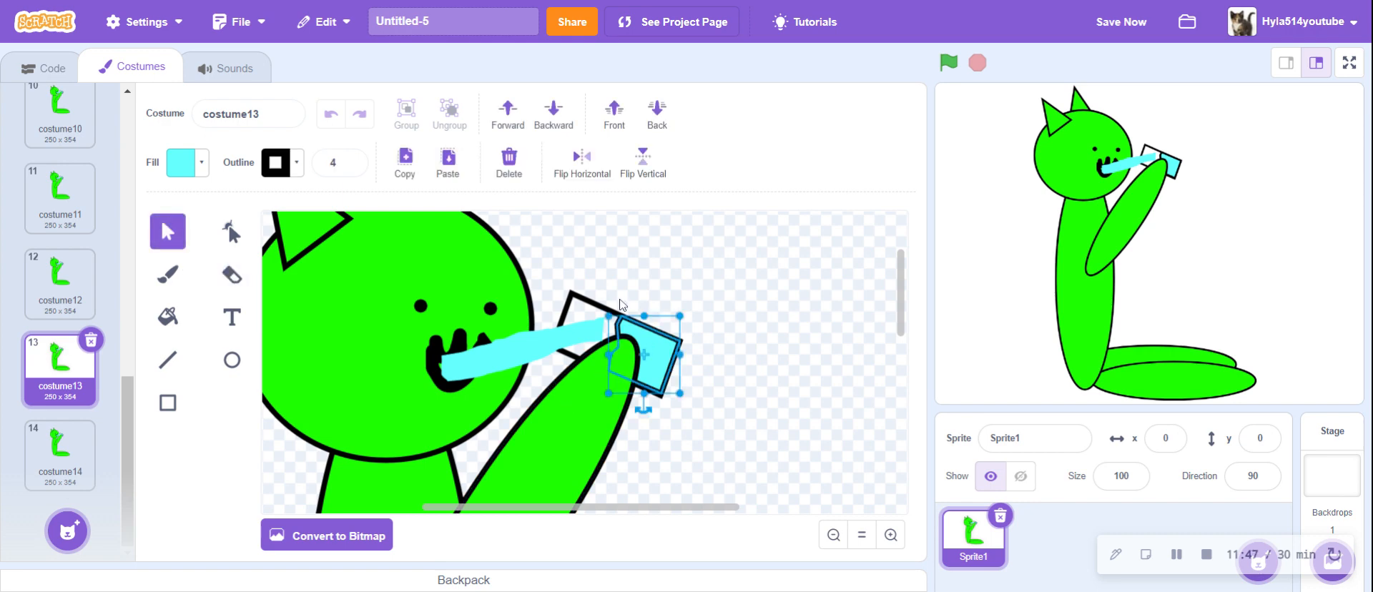
left_click(510, 175)
- Replace costume14 with a fresh duplicate of costume13, and select the water stream in the copy
left_click(61, 451)
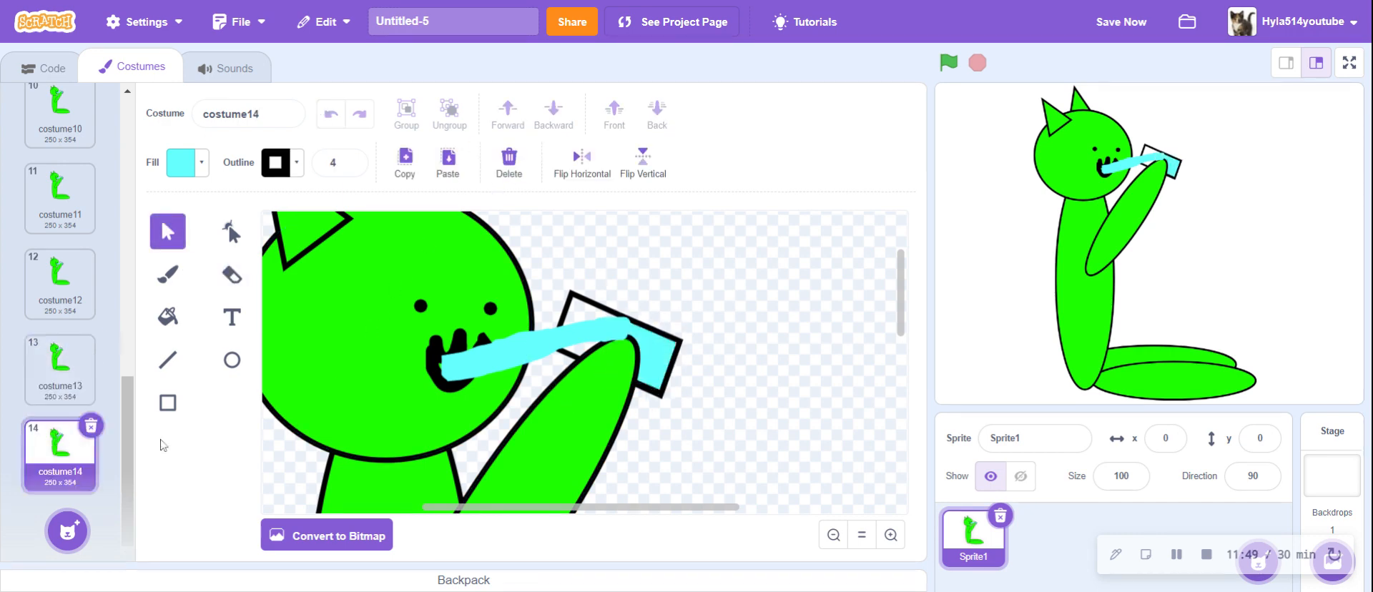
left_click(90, 426)
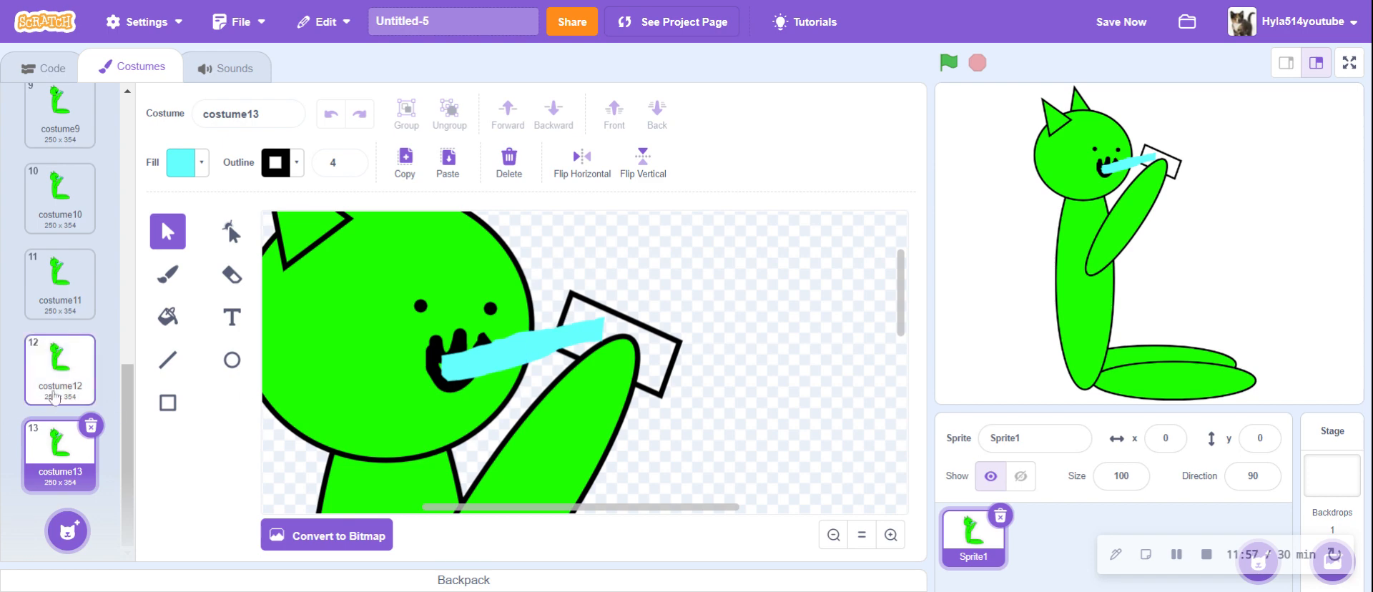
right_click(43, 428)
left_click(57, 444)
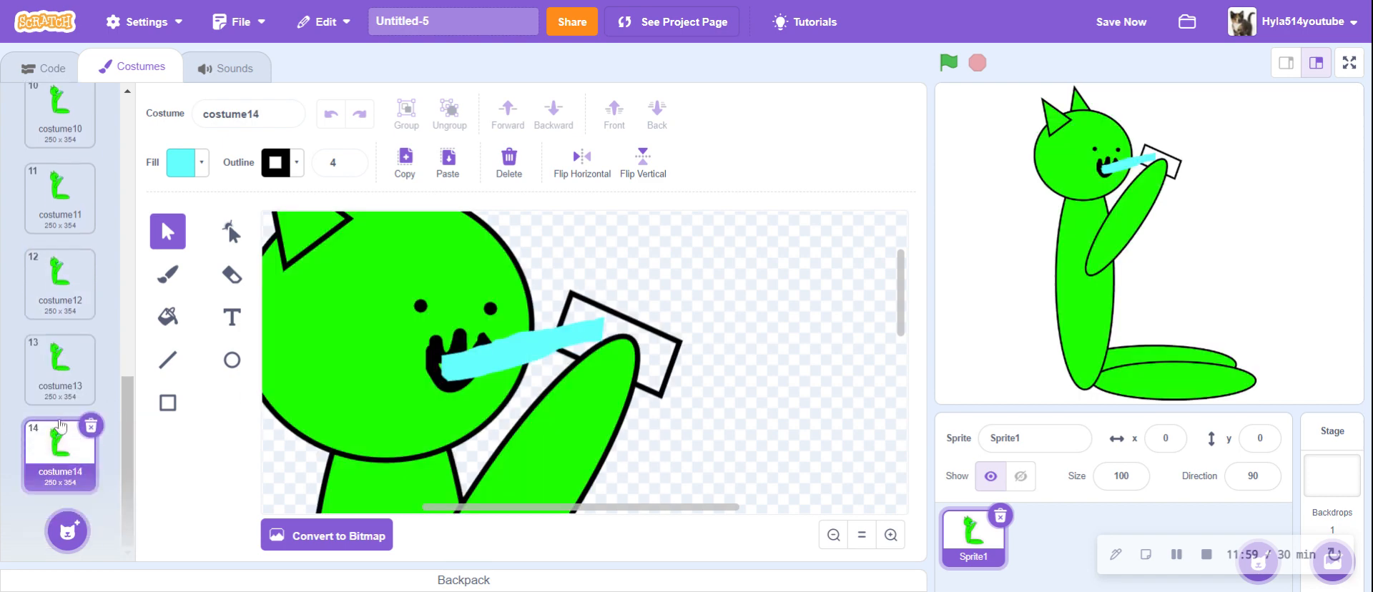
left_click(514, 352)
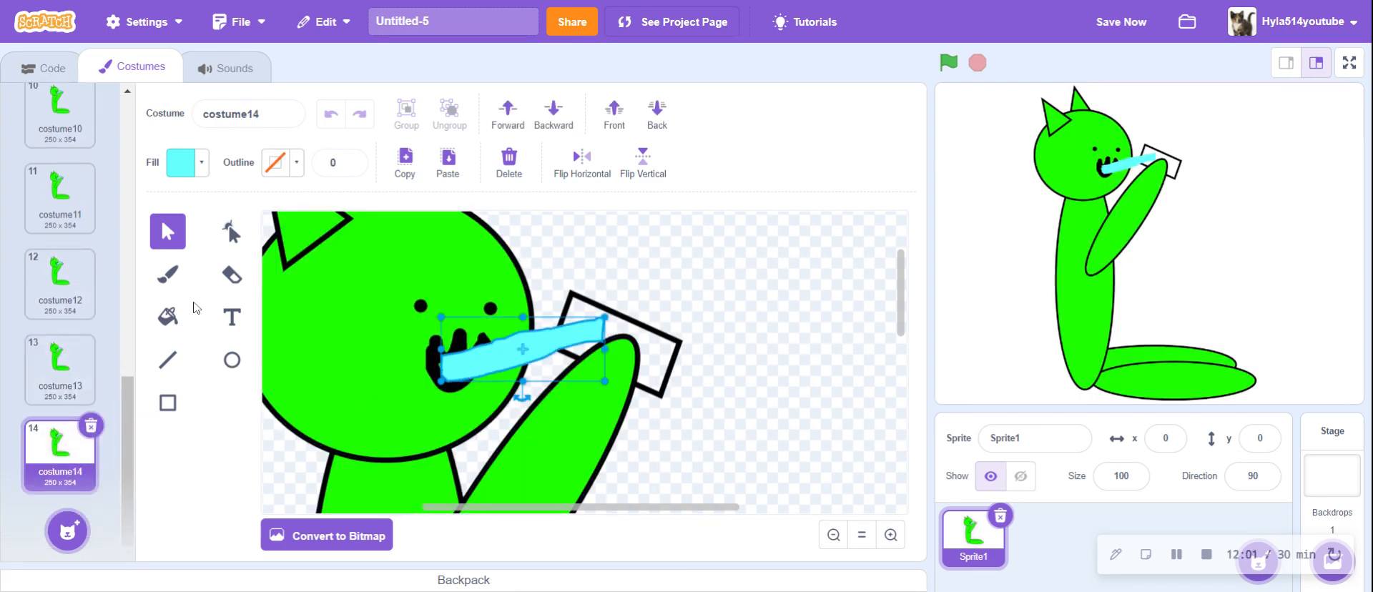
- Erase the glass end of the water stream in costume14, and duplicate the costume for the next frame
left_click(234, 276)
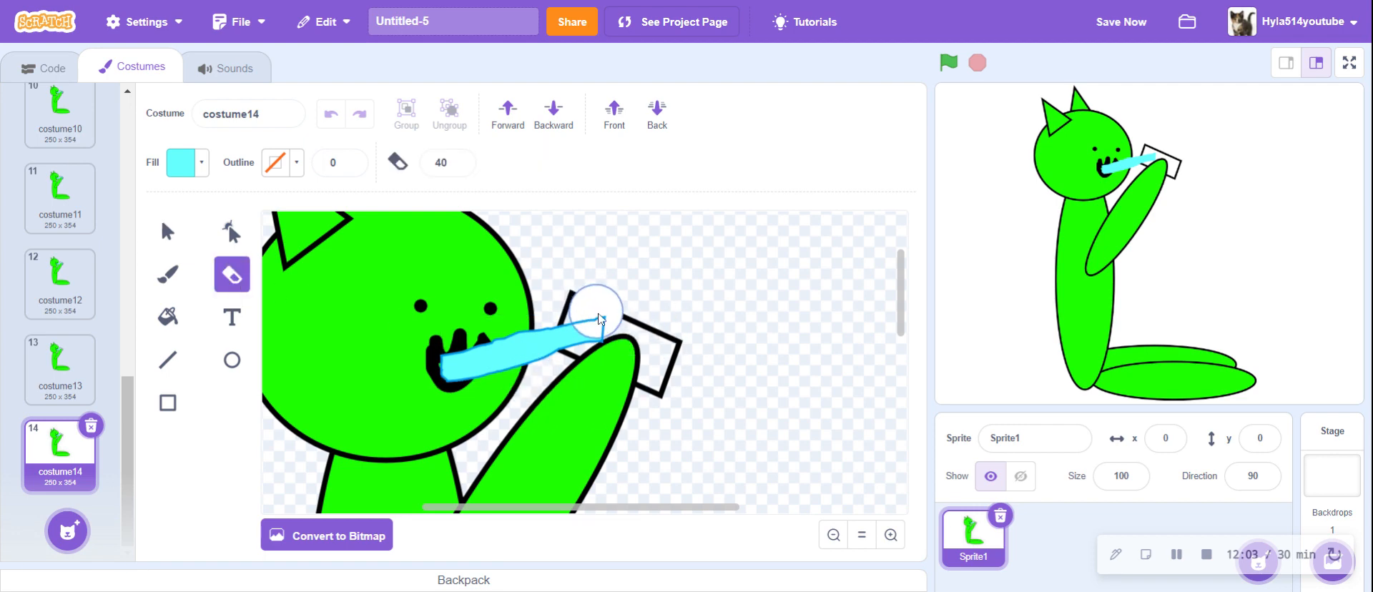
left_click_drag(598, 310, 594, 306)
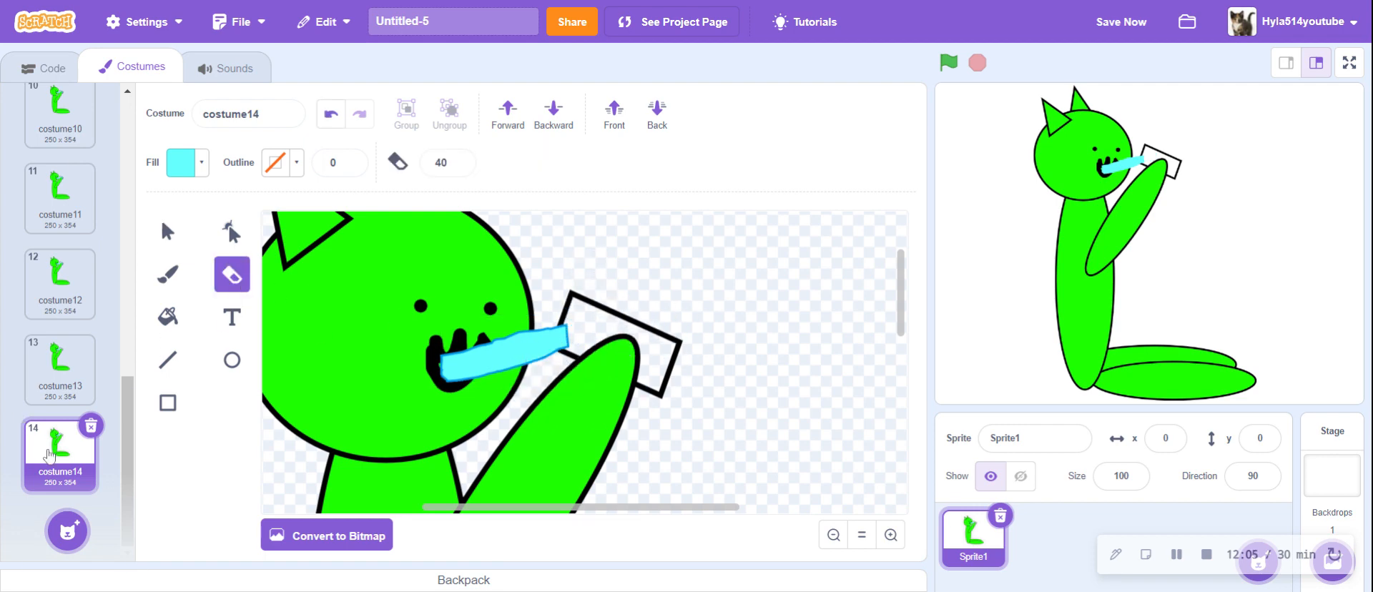
right_click(50, 459)
left_click(85, 477)
- Erase the water stream in costume15 back to the edge of the face, and duplicate that costume
left_click(168, 231)
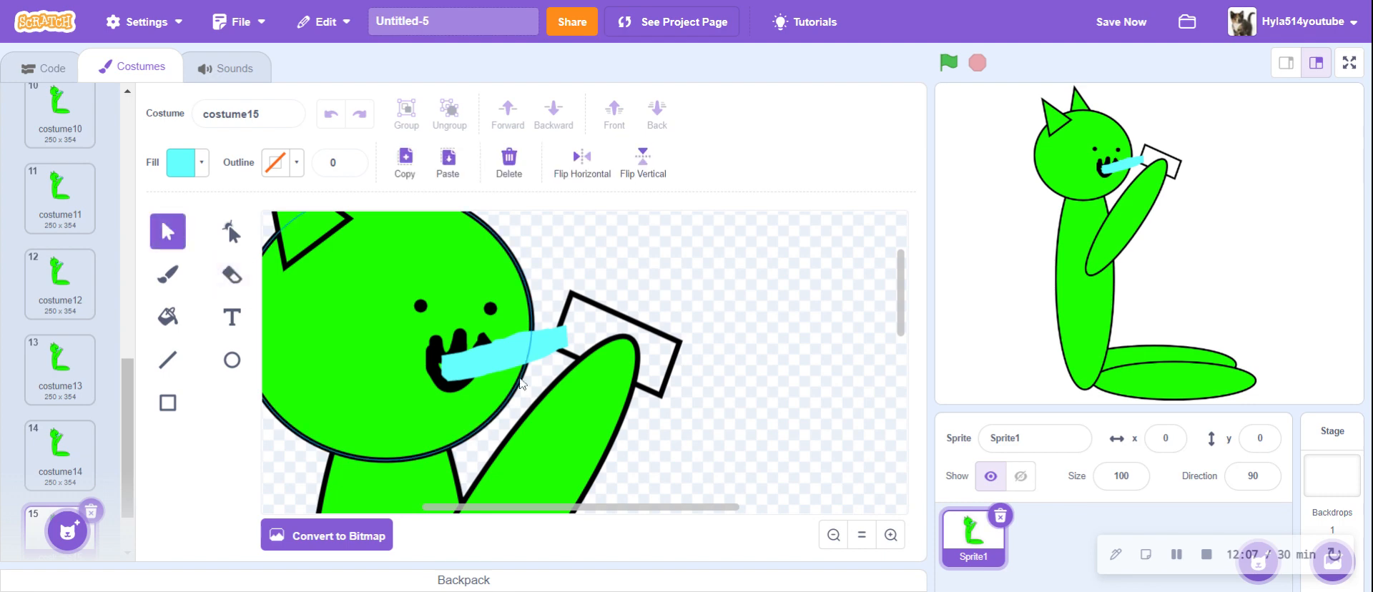
left_click(518, 370)
left_click(239, 281)
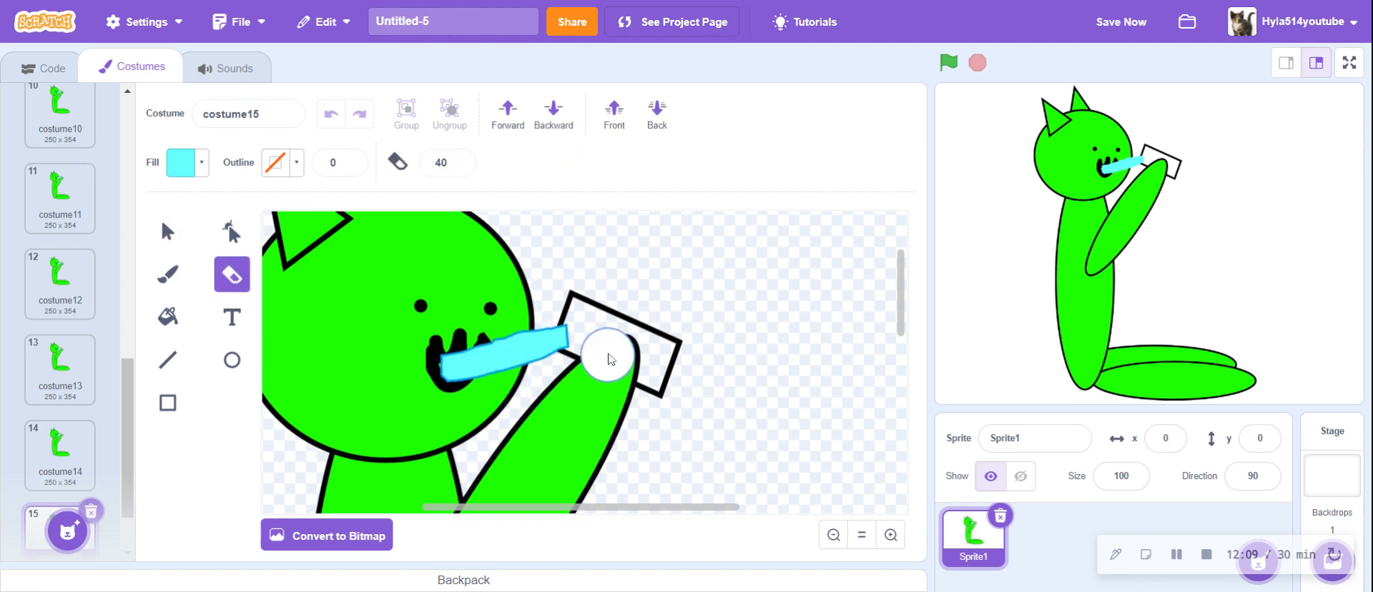
mouse_move(601, 353)
left_mouse_down()
mouse_move(565, 386)
mouse_move(530, 369)
left_mouse_up()
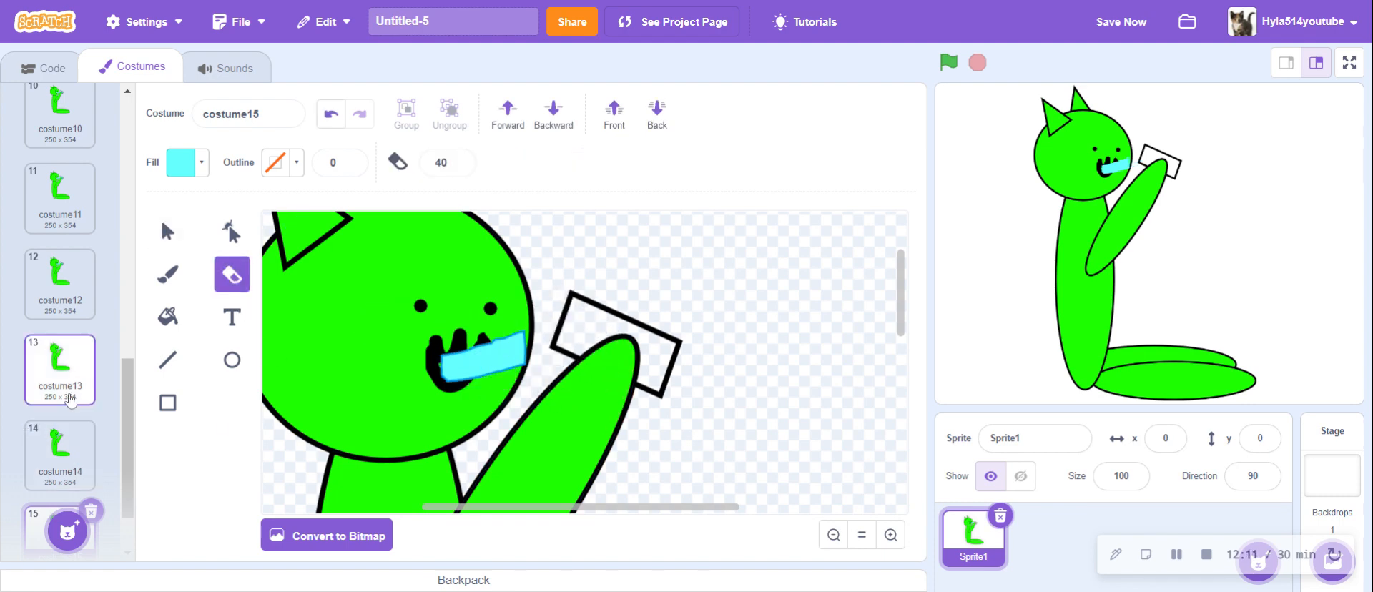
scroll(57, 487, "down", 1)
right_click(56, 458)
left_click(79, 470)
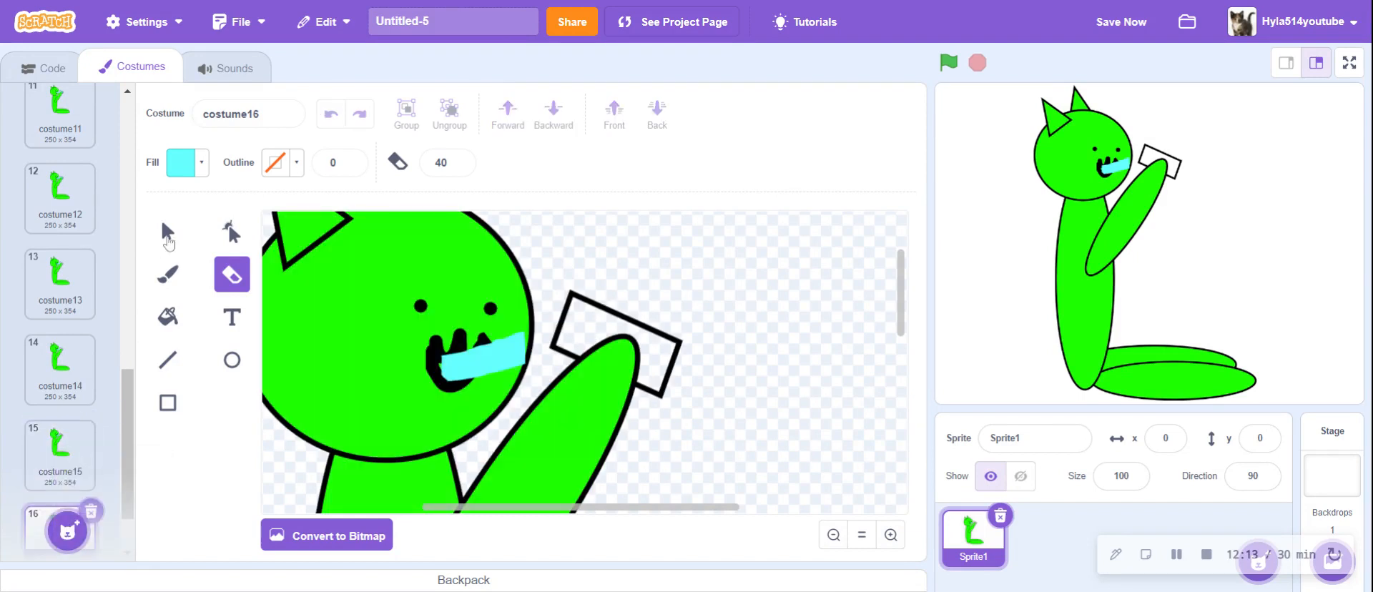
- Shorten the water stream in costume16 to a small piece inside the mouth, and duplicate the costume
key("s")
left_click(464, 369)
left_click(232, 274)
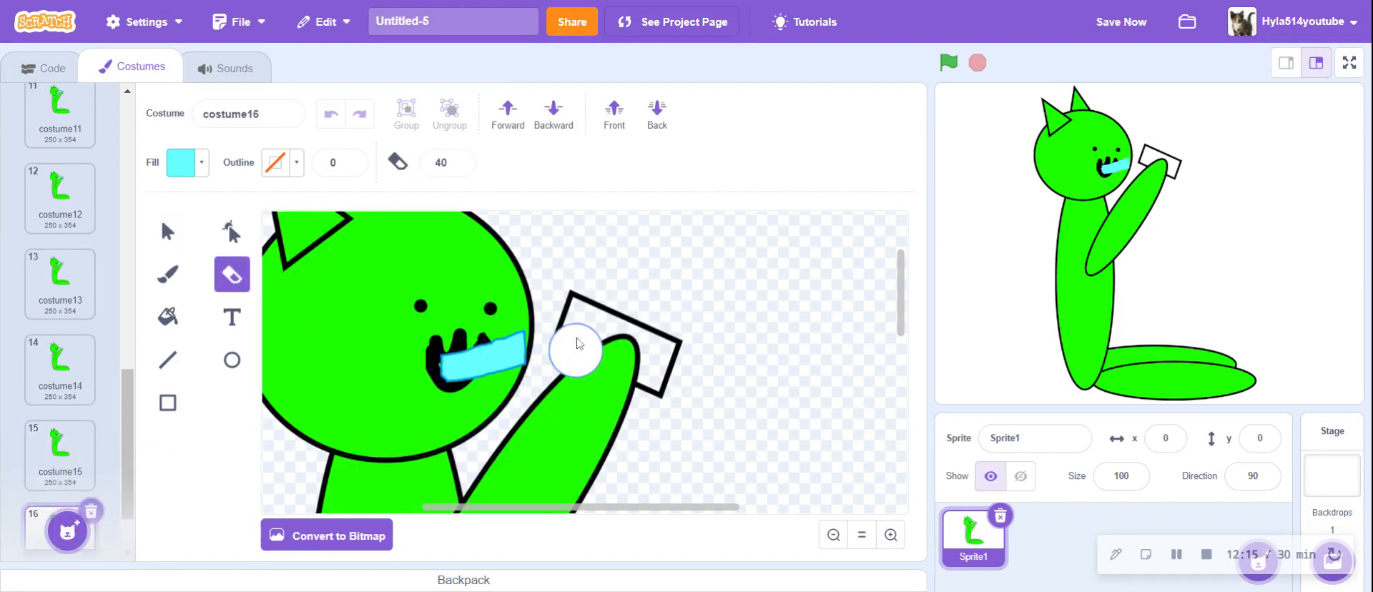
left_click_drag(521, 307, 515, 392)
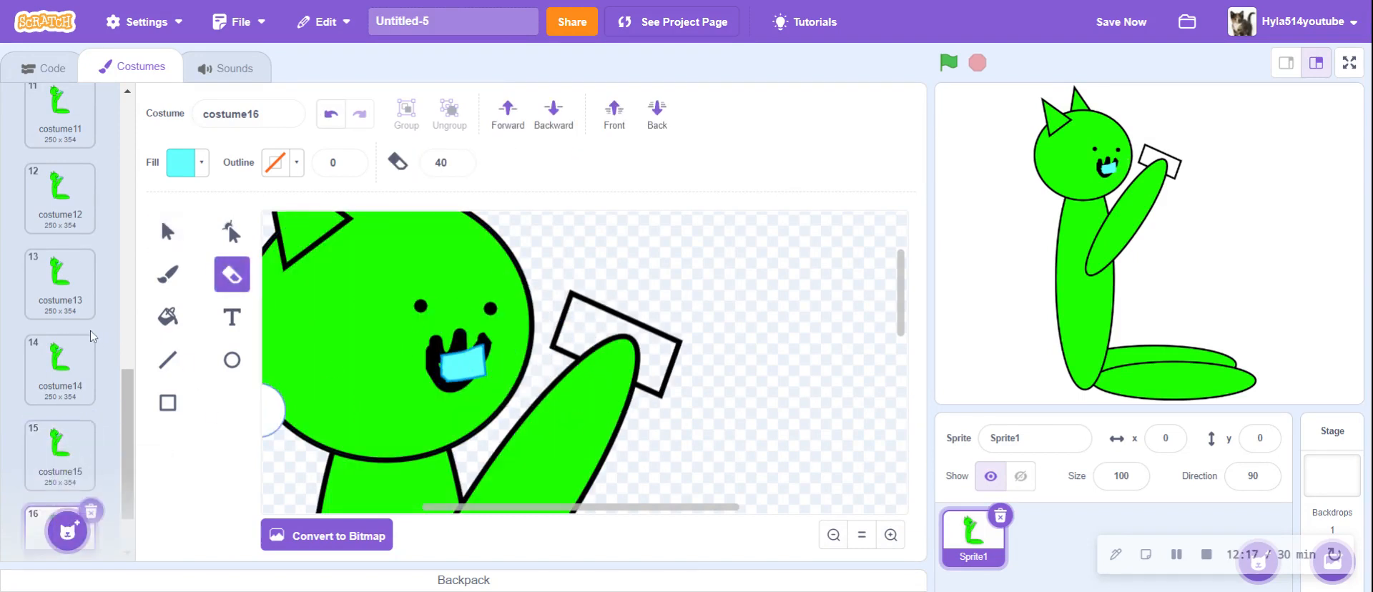
scroll(72, 454, "down", 1)
right_click(68, 451)
left_click(79, 467)
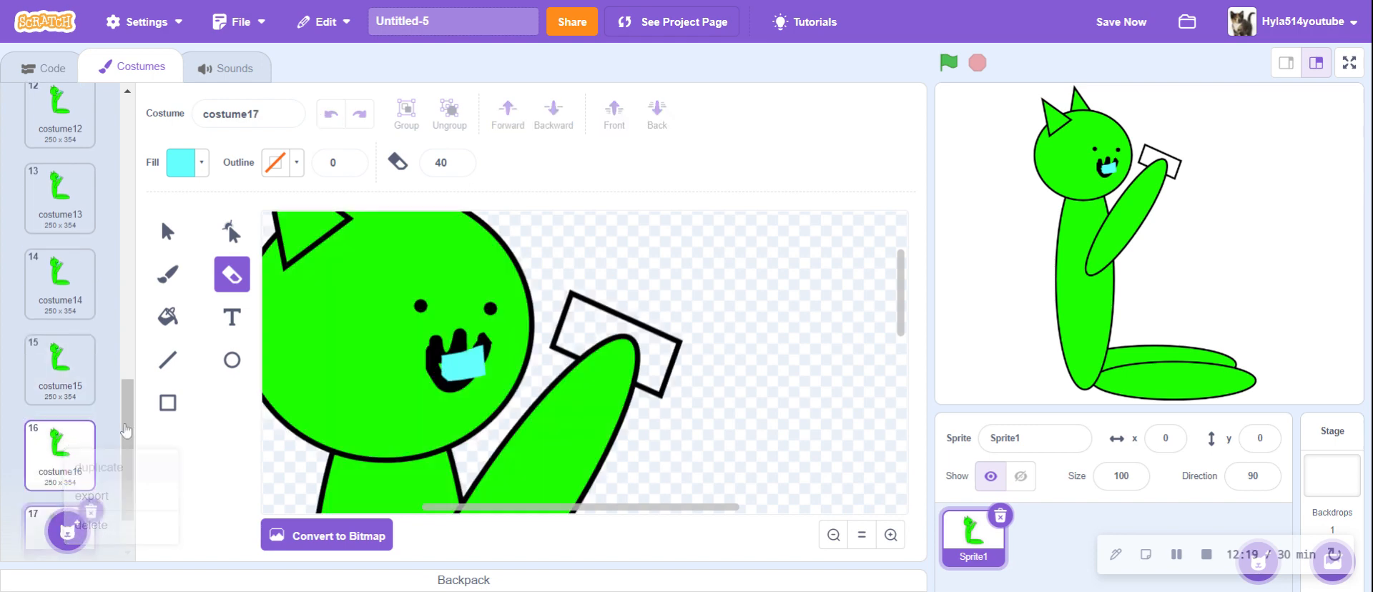
- Erase the remaining water from the mouth in costume17
left_click(168, 232)
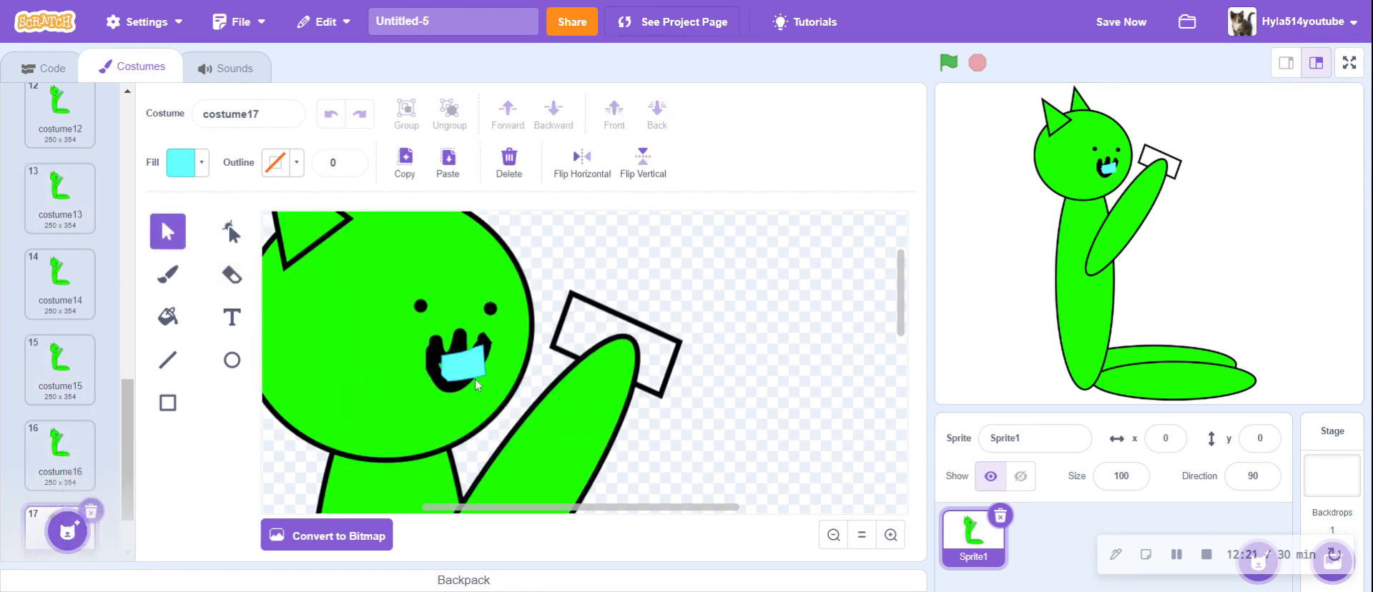
left_click(461, 362)
left_click(243, 279)
left_click_drag(545, 363, 408, 333)
scroll(101, 395, "down", 1)
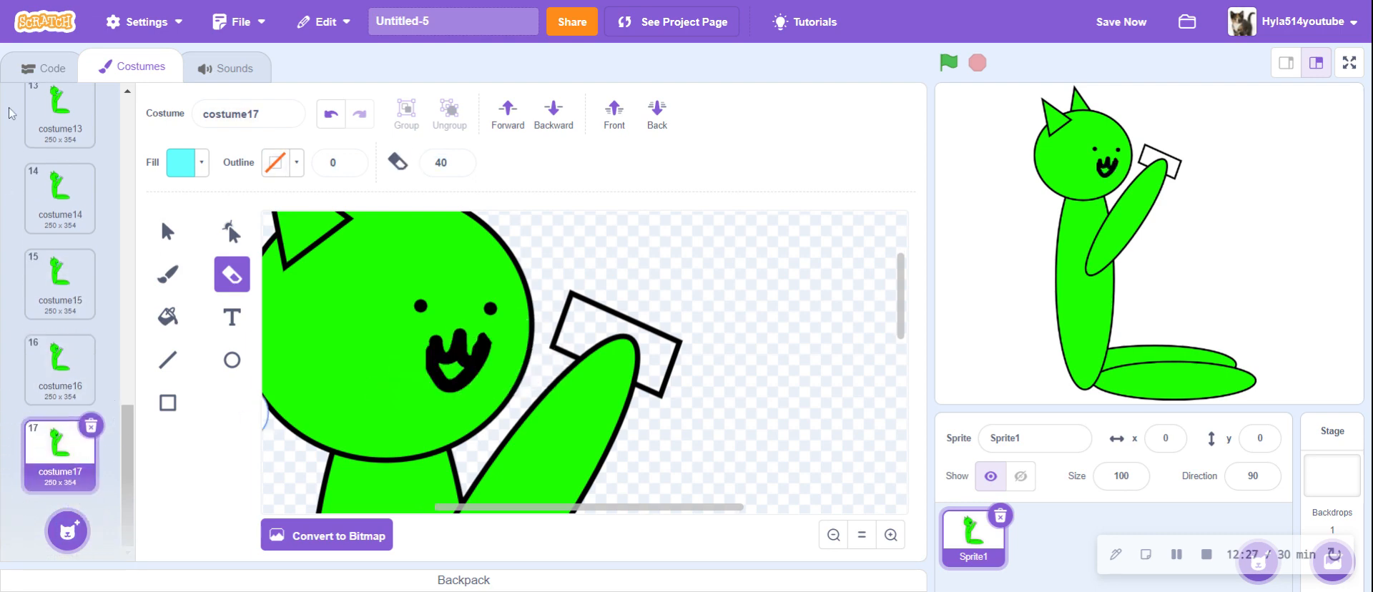
- Append a copy of the repeat-until loop after the repeat 5 loop, discarding the extra repeat 5 copy
scroll(7, 159, "up", 3)
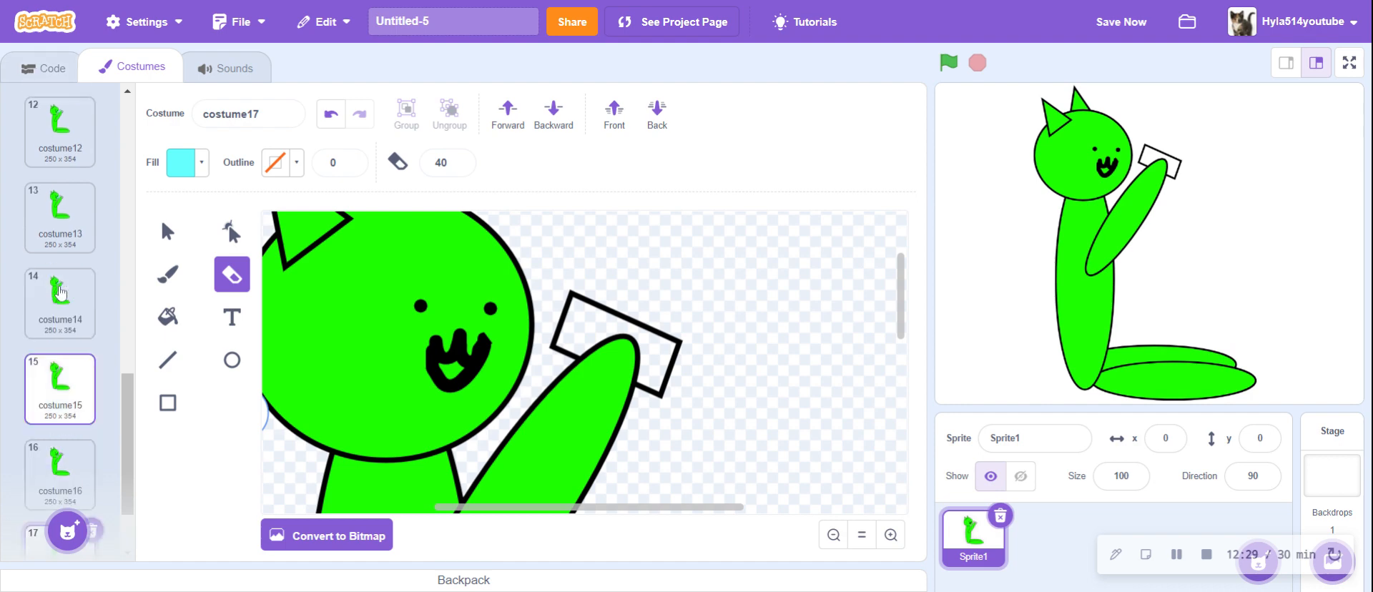
scroll(7, 159, "down", 1)
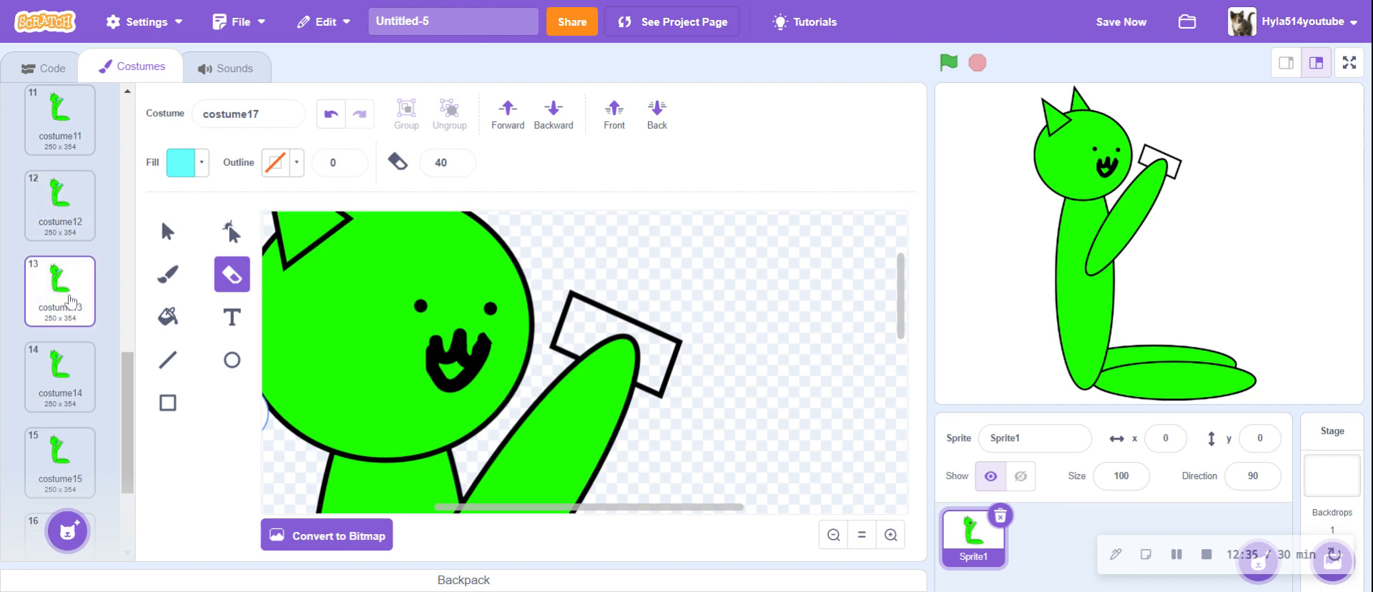
left_click(43, 67)
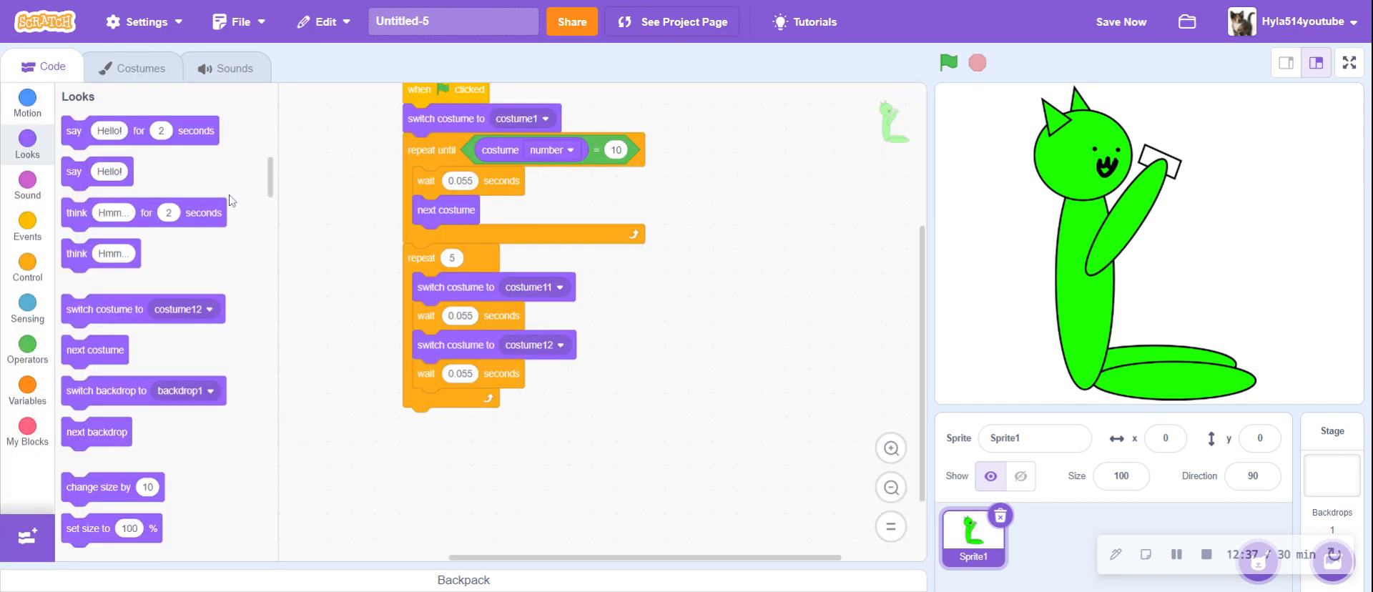
right_click(429, 147)
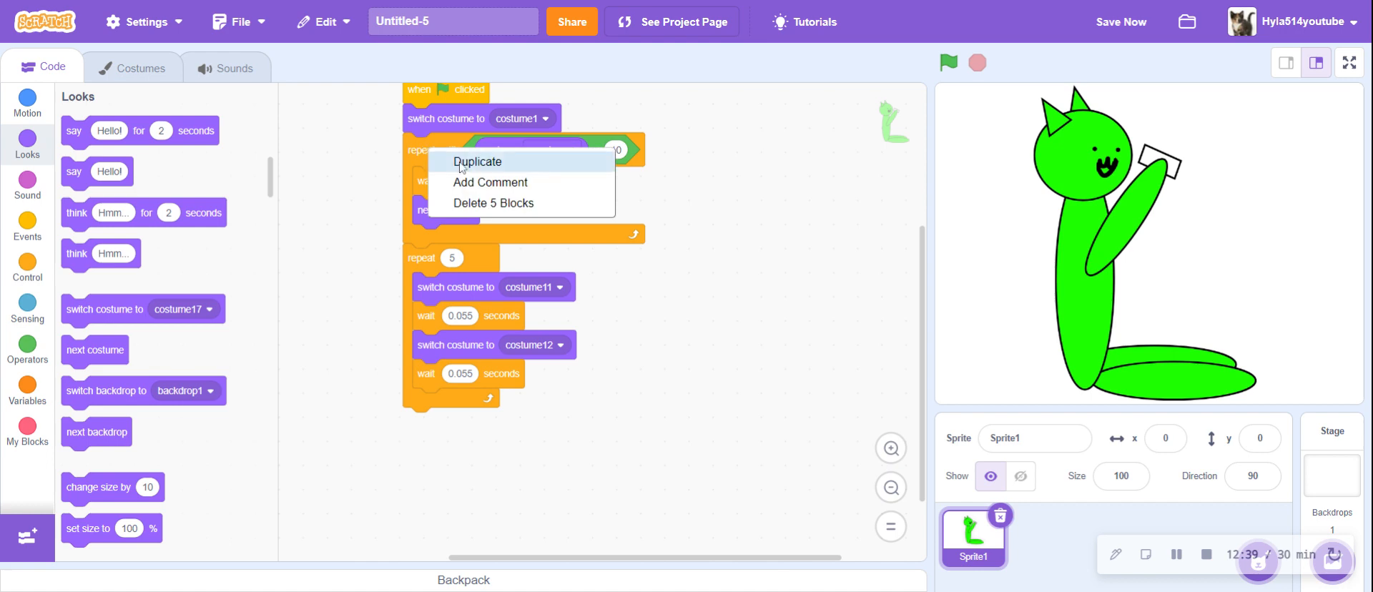
left_click(475, 160)
left_click(445, 410)
scroll(613, 307, "down", 5)
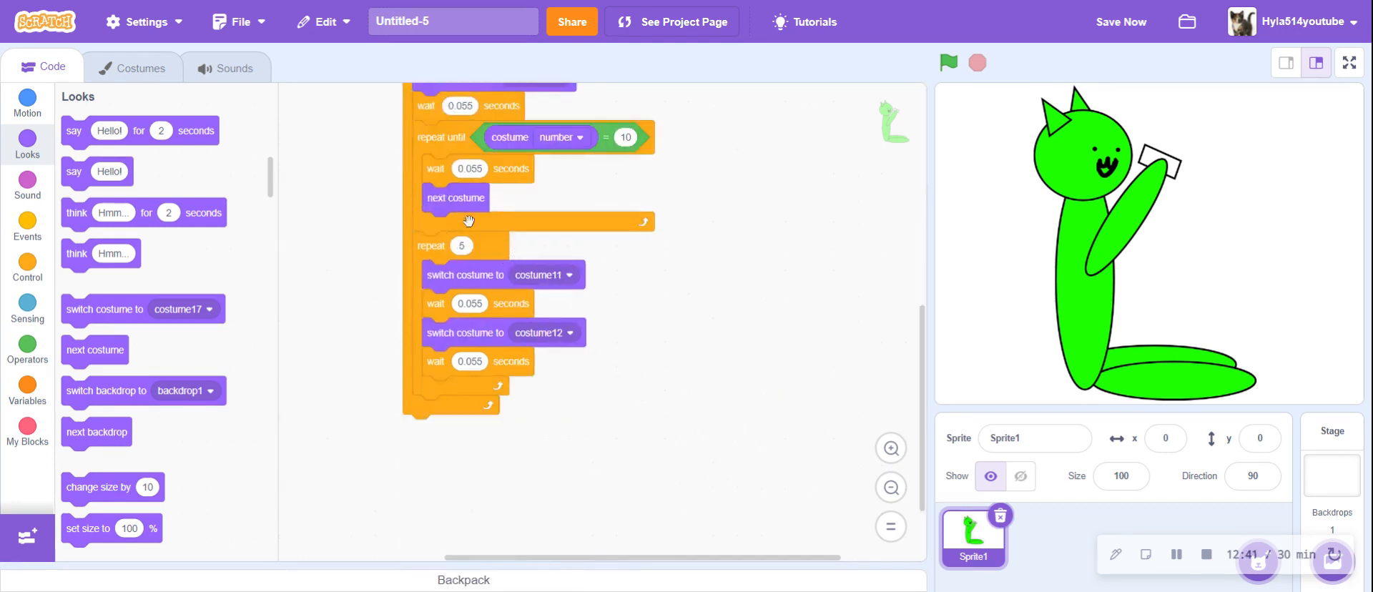
left_click_drag(429, 149, 419, 169)
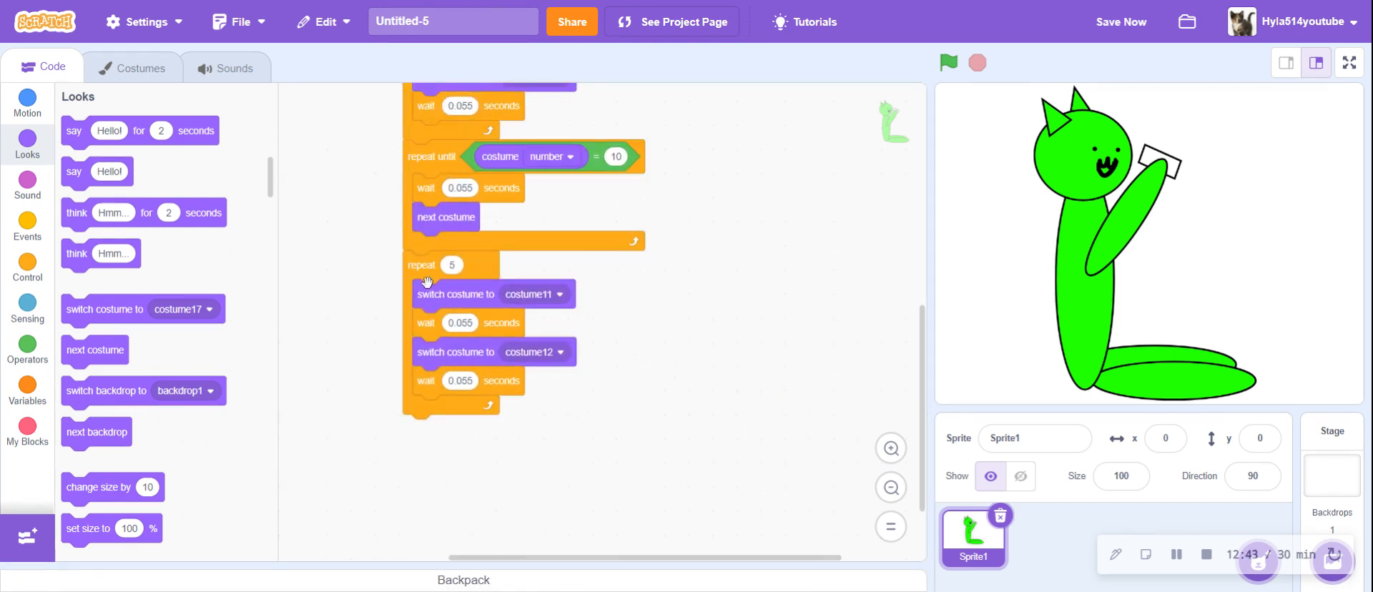
left_click_drag(413, 266, 2, 265)
- Set the appended repeat-until condition to costume number = 17, and run the script
scroll(615, 358, "up", 2)
scroll(608, 347, "down", 2)
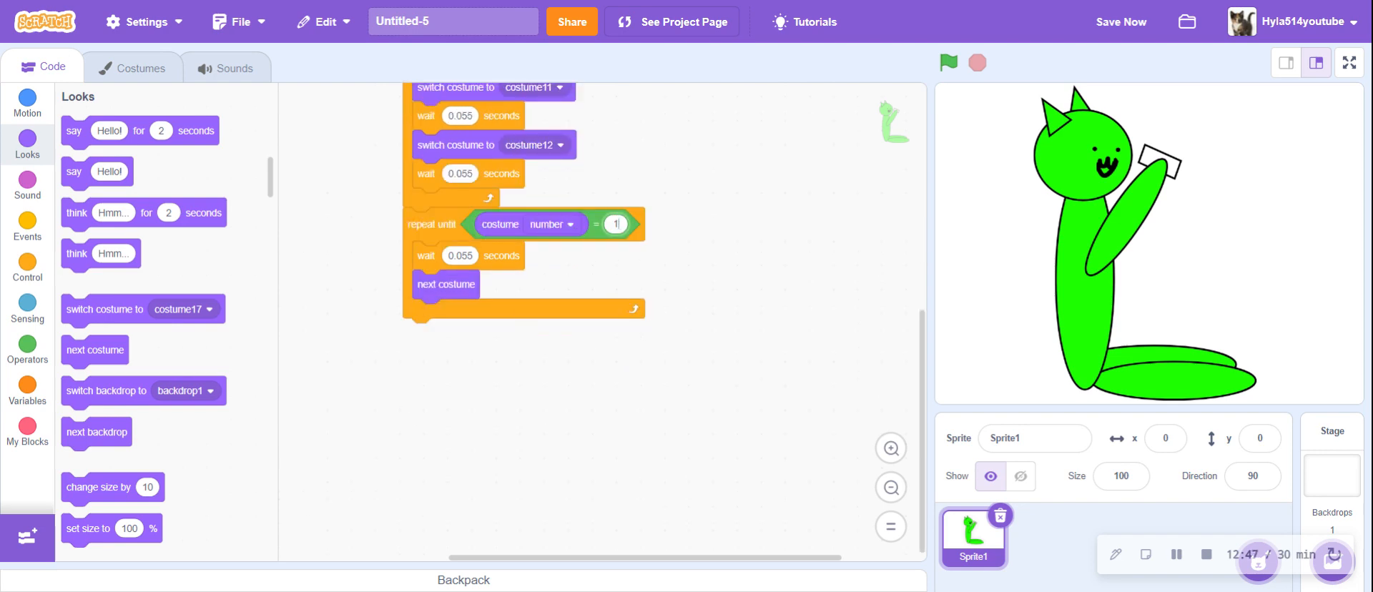
left_click(29, 266)
left_click(948, 62)
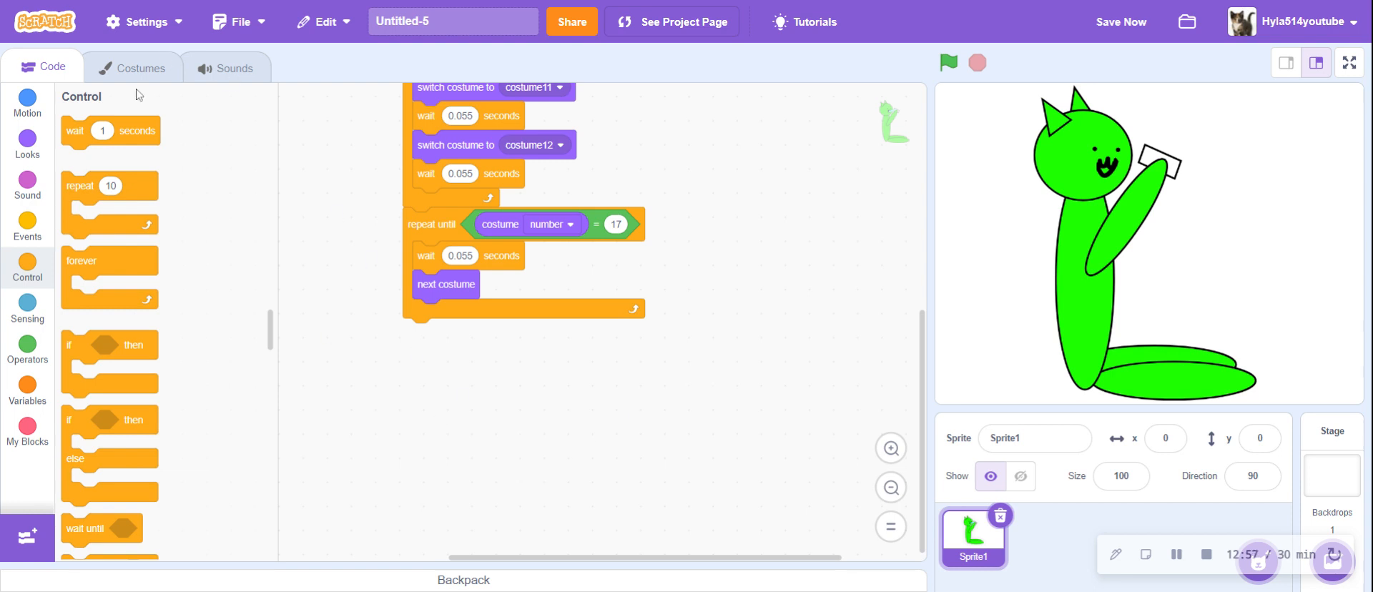
- Add a wait of 0.30 seconds after the last repeat-until loop
left_click_drag(75, 143, 430, 357)
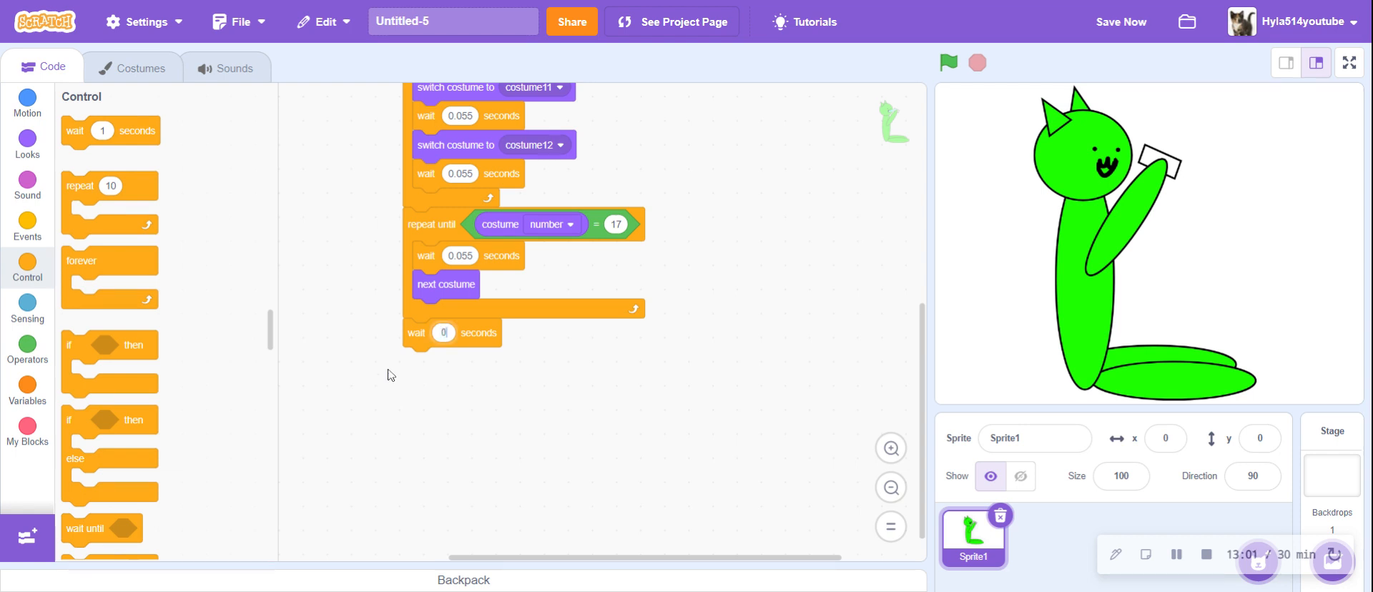
left_click_drag(452, 438, 444, 438)
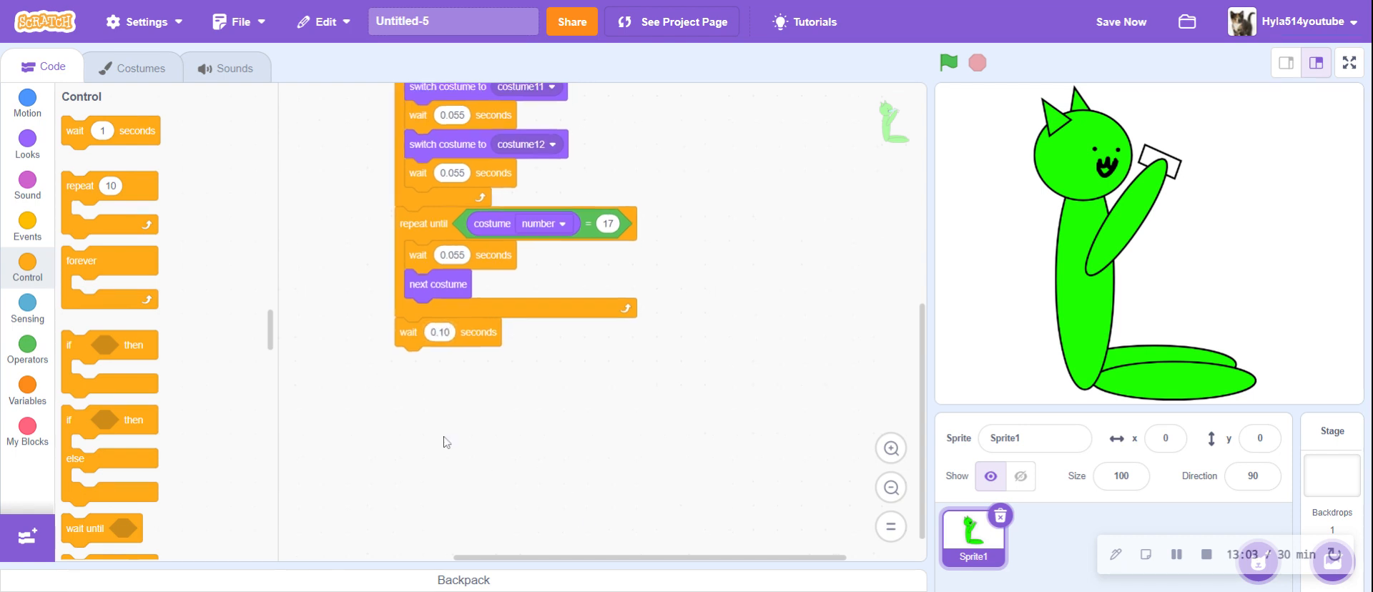
type("0.03")
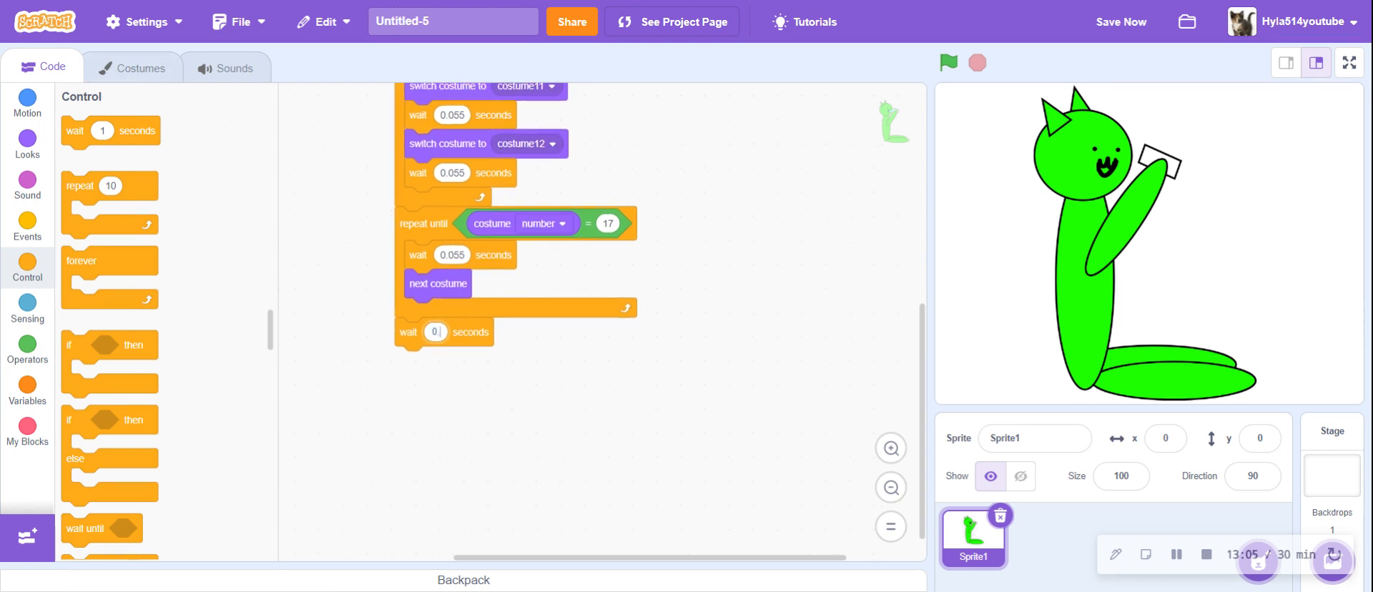
left_click(534, 442)
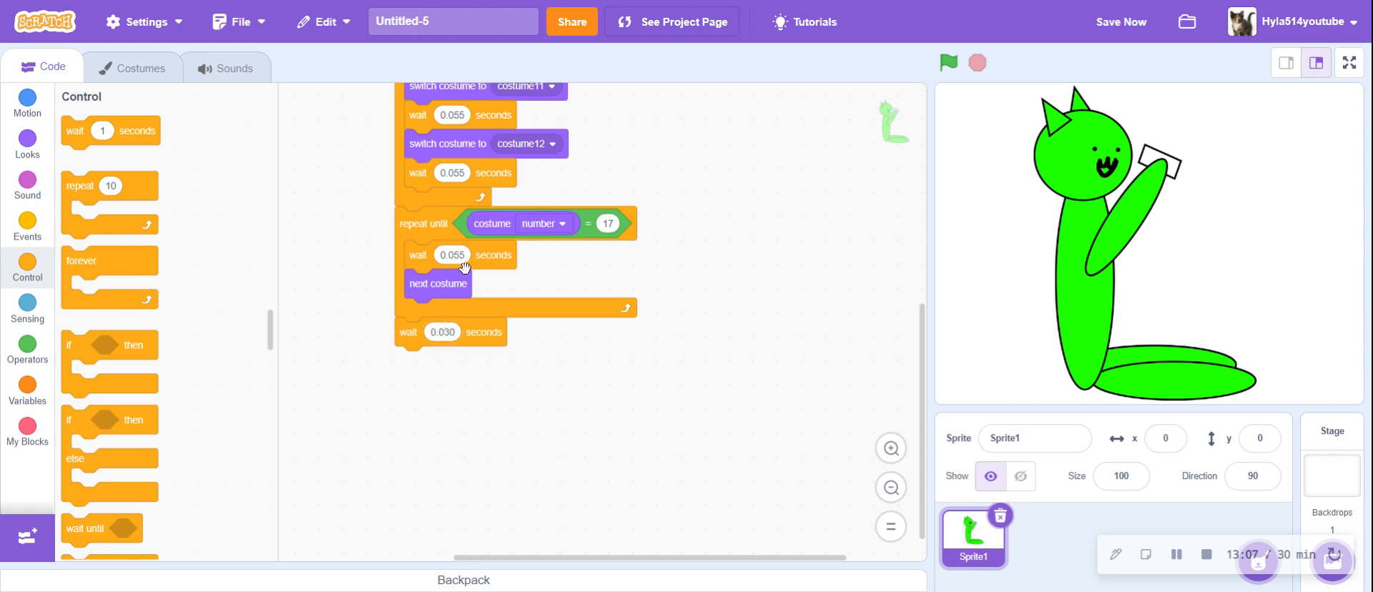
type("0")
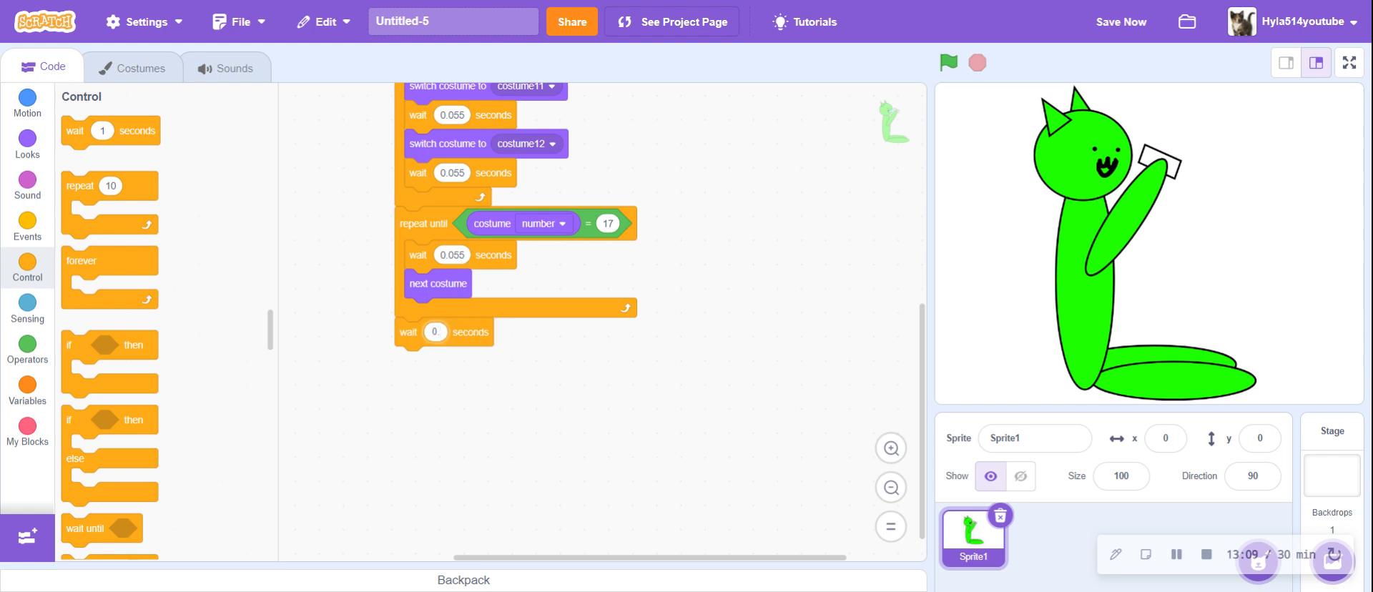
left_click(143, 28)
left_click(146, 59)
left_click_drag(819, 349, 782, 330)
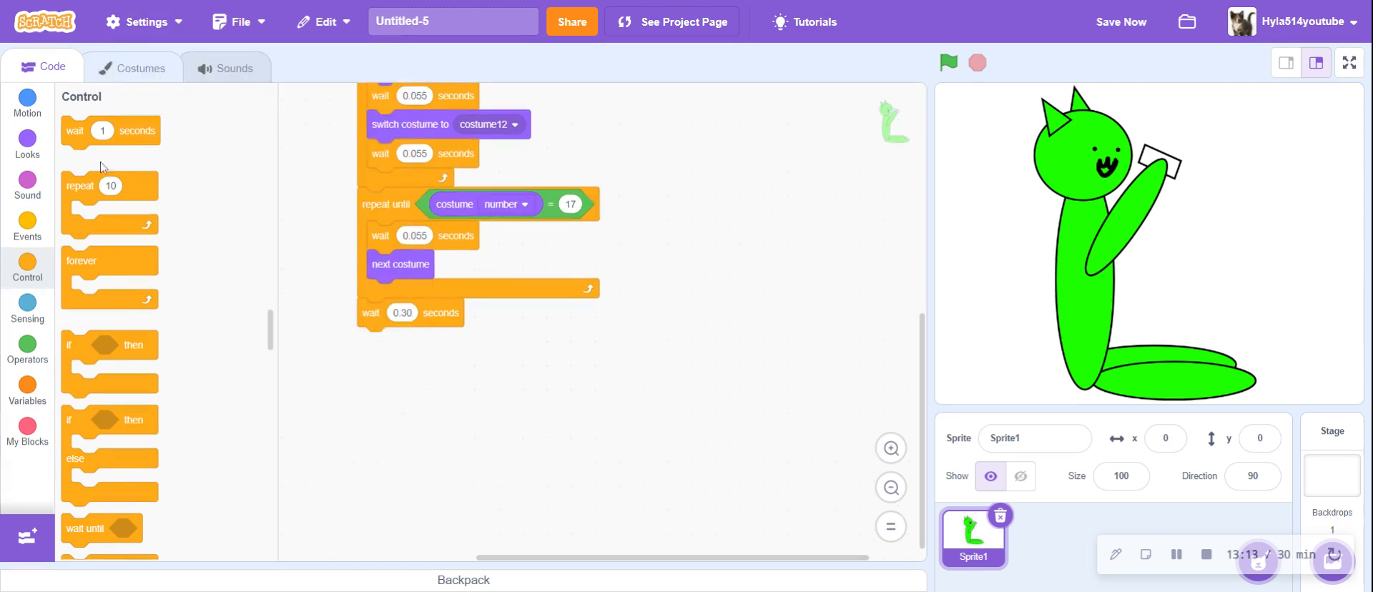
- Duplicate costume17 for the next frame, and compare the copy with the original
left_click(136, 68)
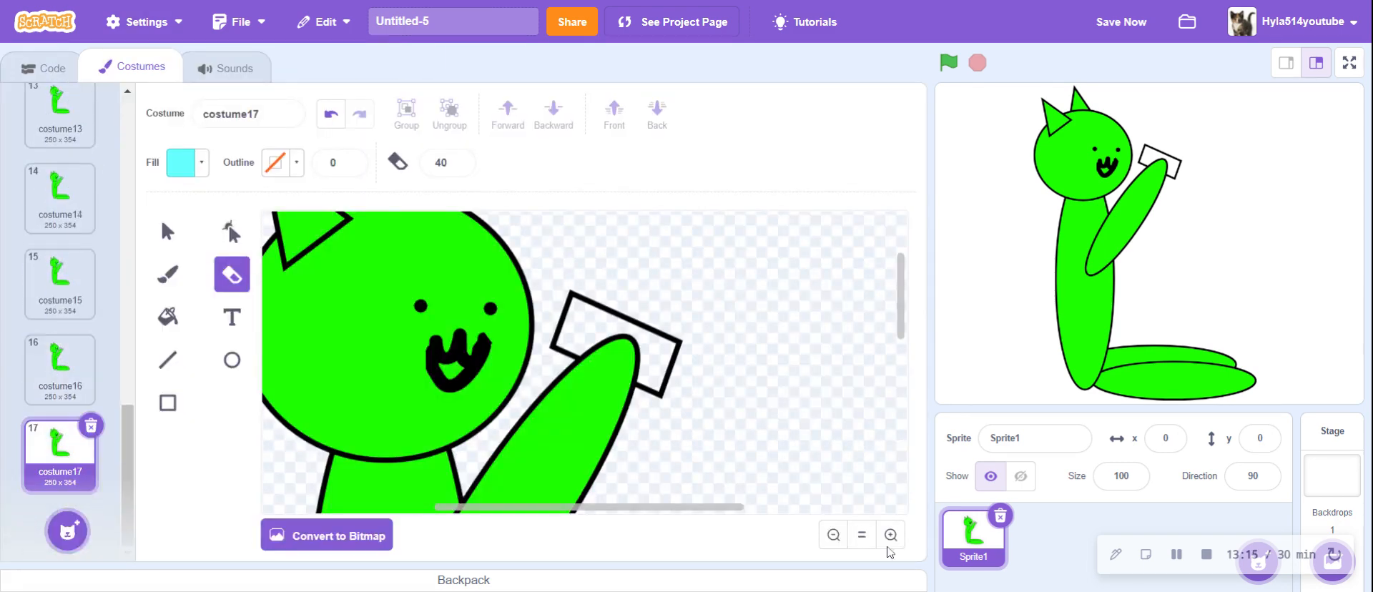
left_click(862, 535)
right_click(45, 447)
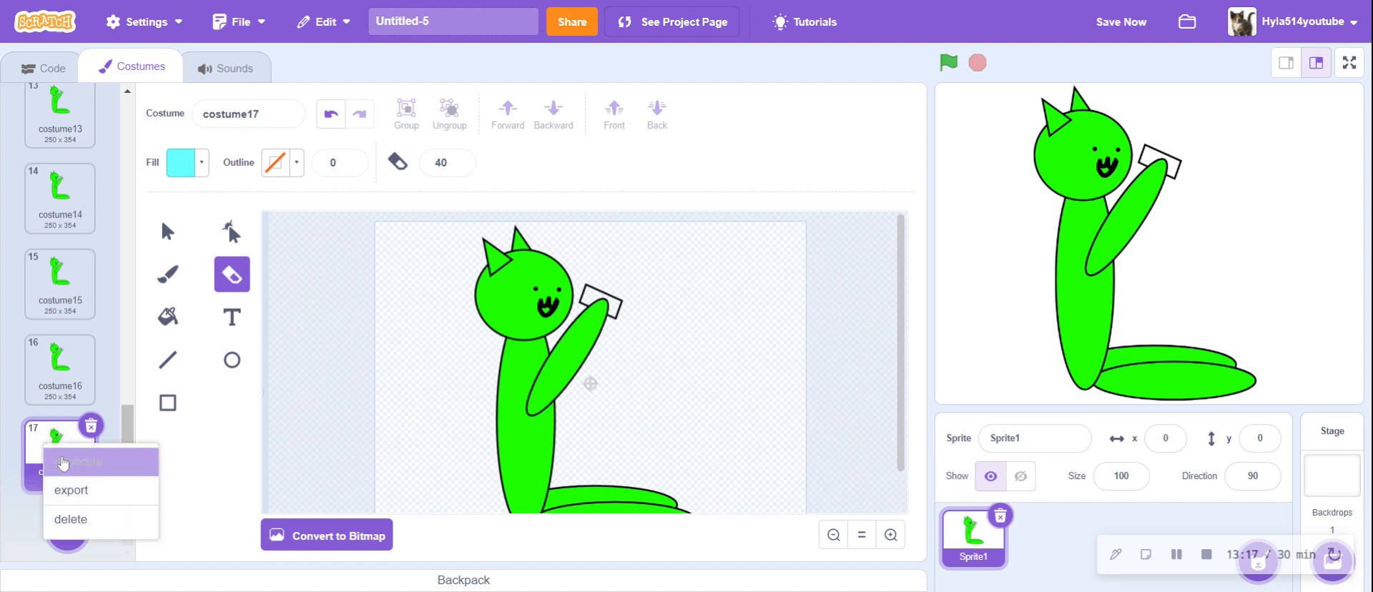
left_click(63, 462)
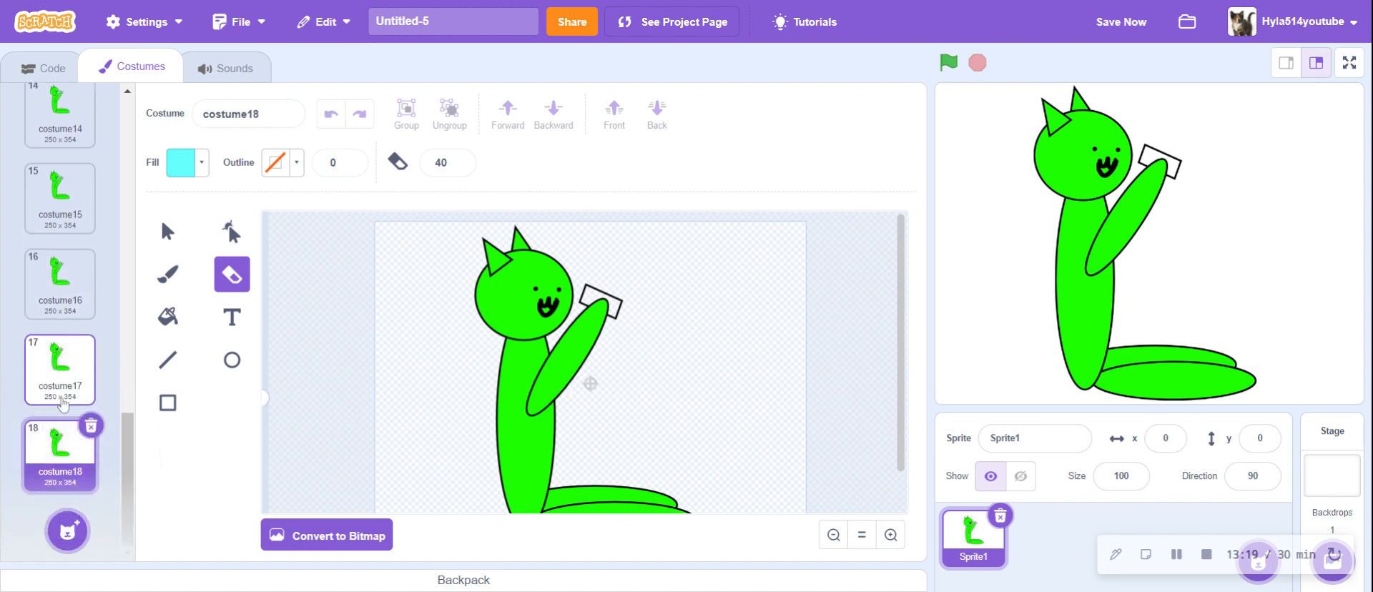
left_click(71, 389)
left_click(69, 447)
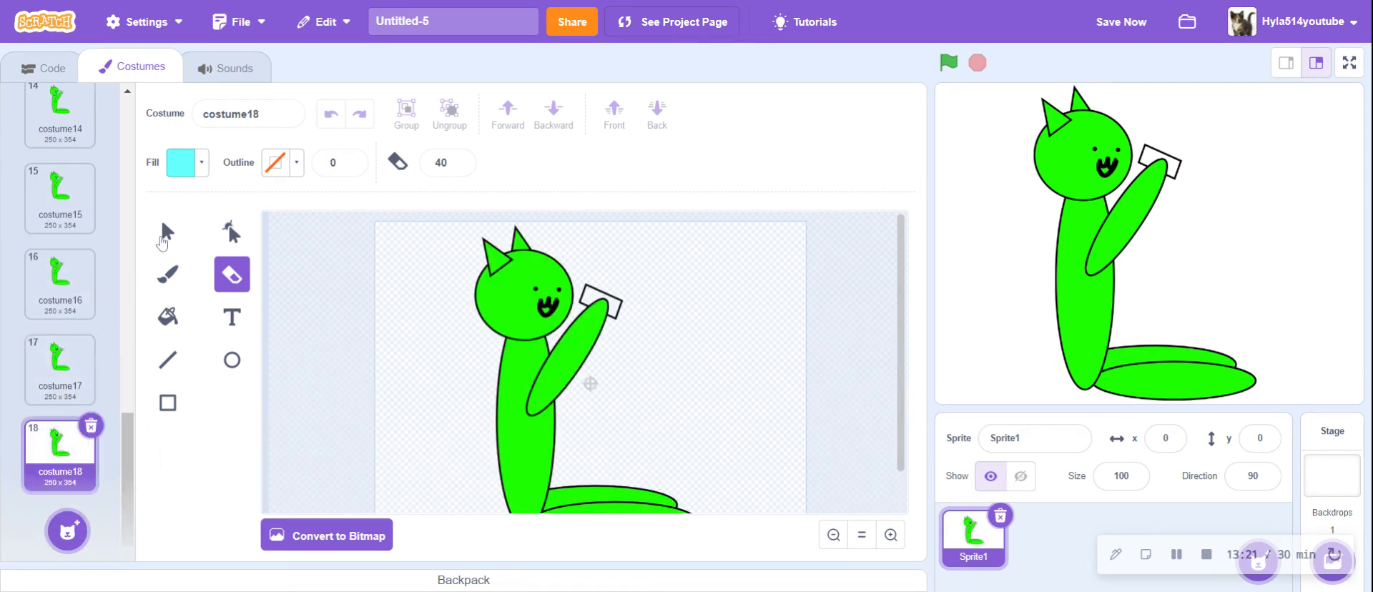
- Group the raised arm and glass in costume18, and rotate the group slightly clockwise
left_click(167, 232)
left_click(590, 337)
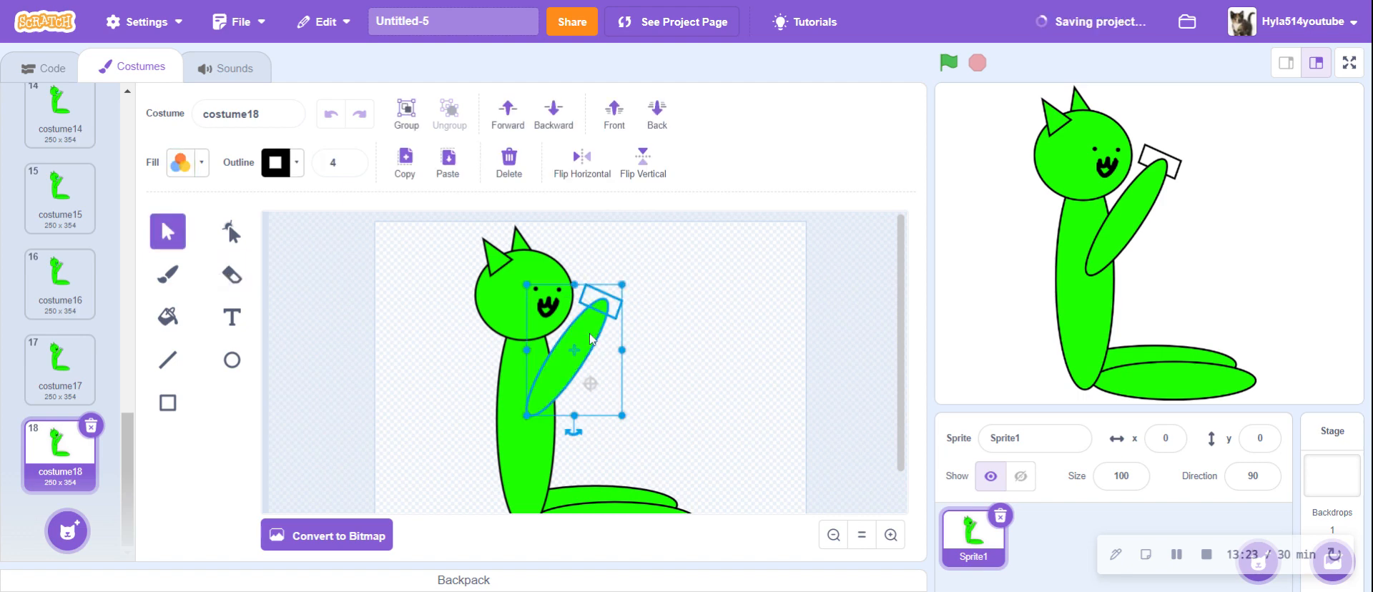
left_click(407, 111)
left_click(480, 358)
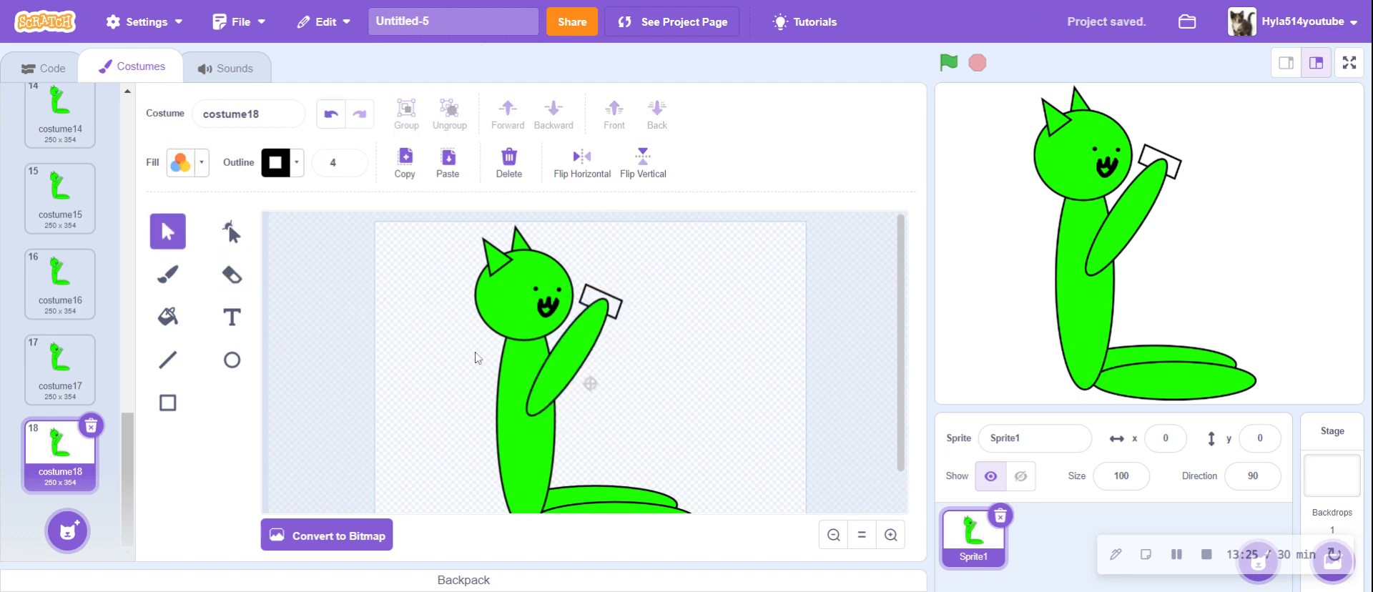
left_click(567, 367)
left_click_drag(568, 431, 570, 428)
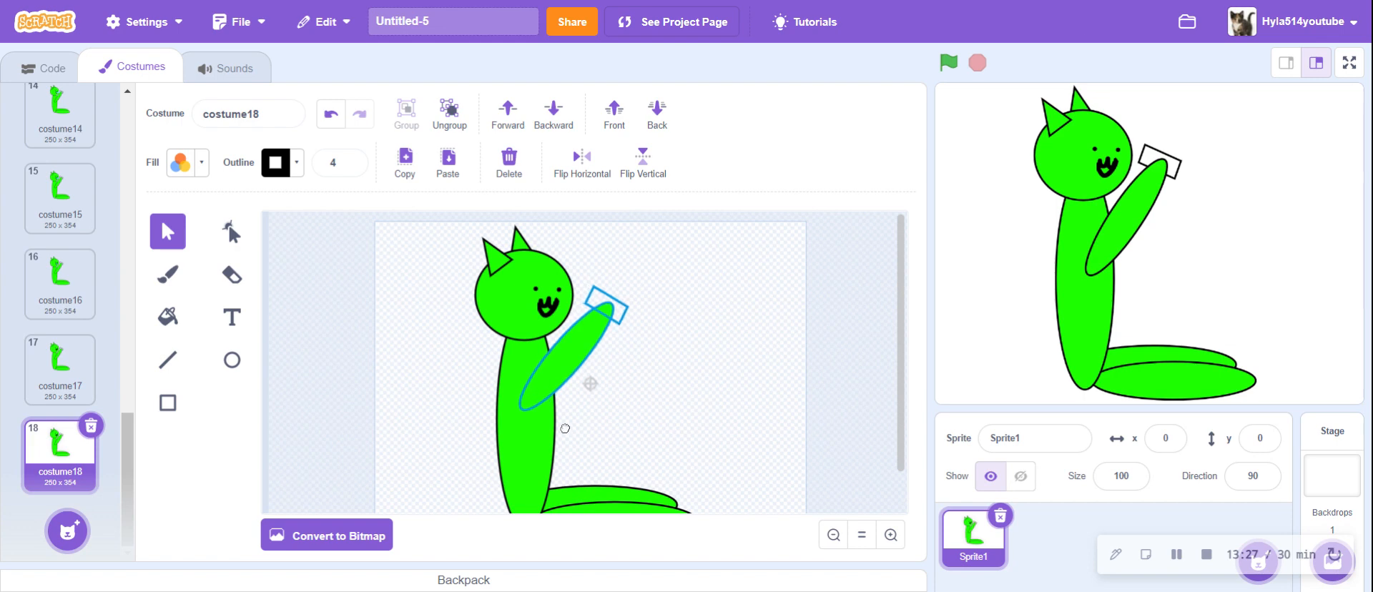
- Duplicate costume18, and in the copy rotate the arm and glass further from the mouth and reposition them at the body
right_click(52, 451)
left_click(85, 465)
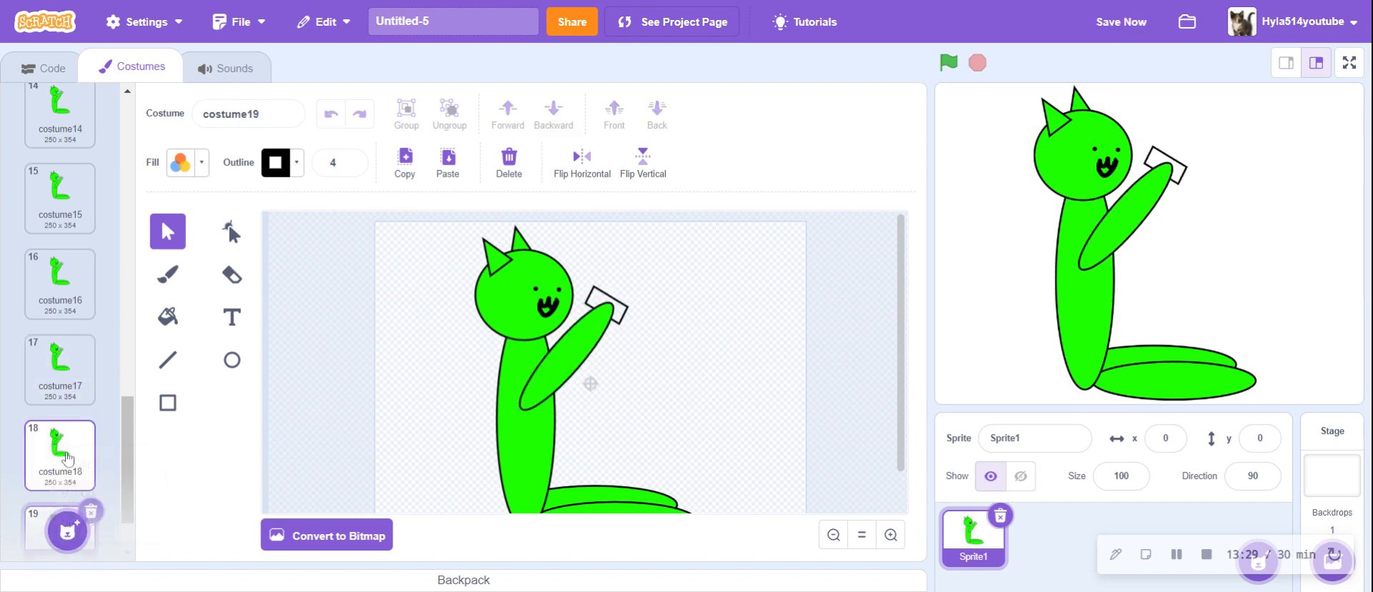
left_click(570, 354)
left_click_drag(572, 424, 558, 404)
left_click_drag(566, 350, 564, 354)
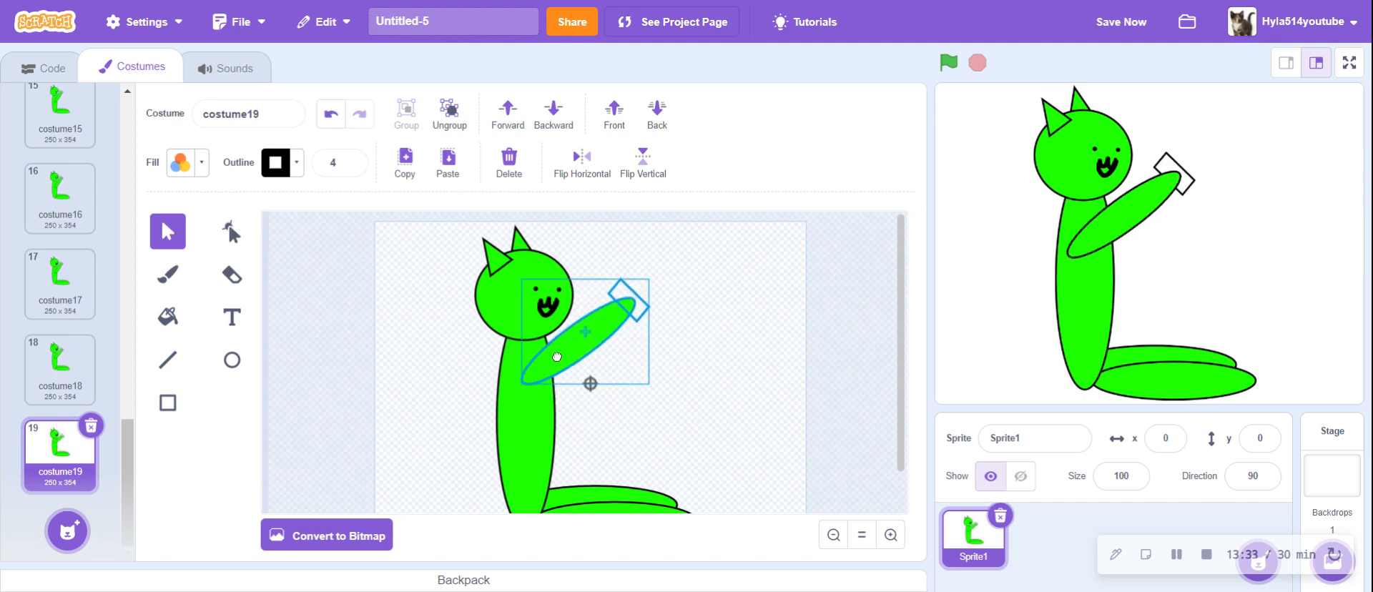
- Duplicate costume19, and in the copy rotate the arm and glass clockwise away from the face and realign them at the shoulder
right_click(73, 458)
left_click(73, 458)
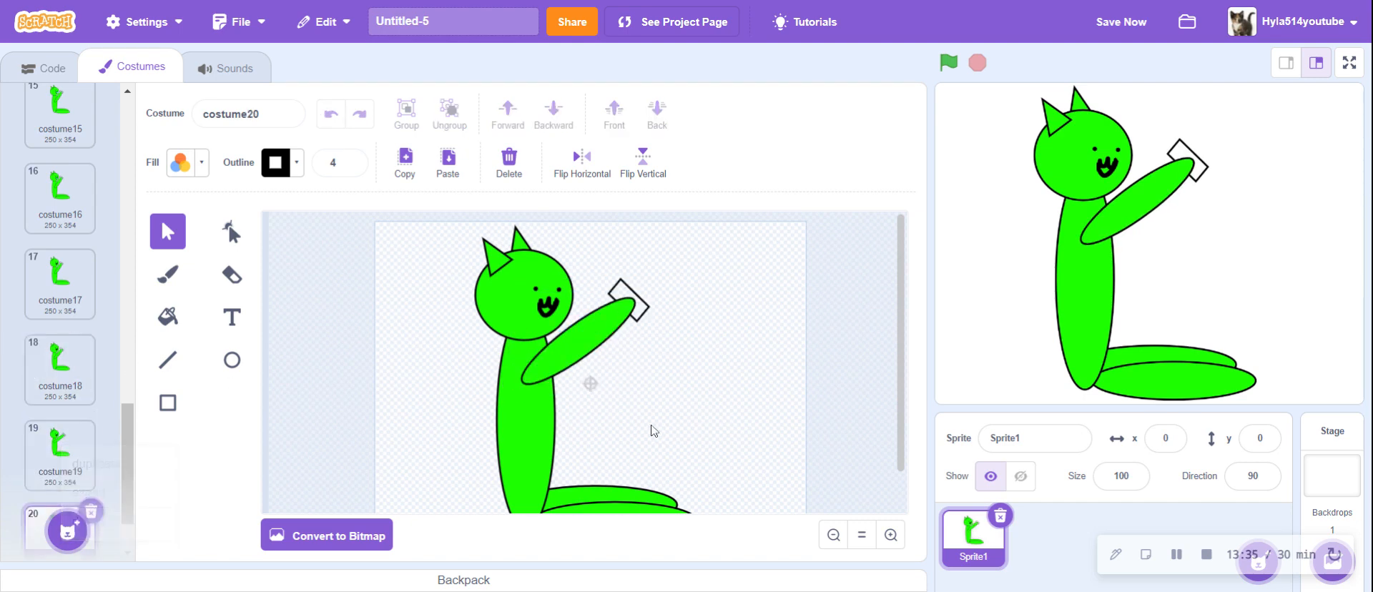
left_click(576, 347)
left_click_drag(585, 398, 568, 393)
left_click_drag(568, 340, 574, 347)
- Duplicate costume20, and in the copy rotate the arm and glass clockwise until the arm is nearly horizontal, shifting them slightly down
scroll(57, 352, "down", 1)
scroll(57, 350, "down", 1)
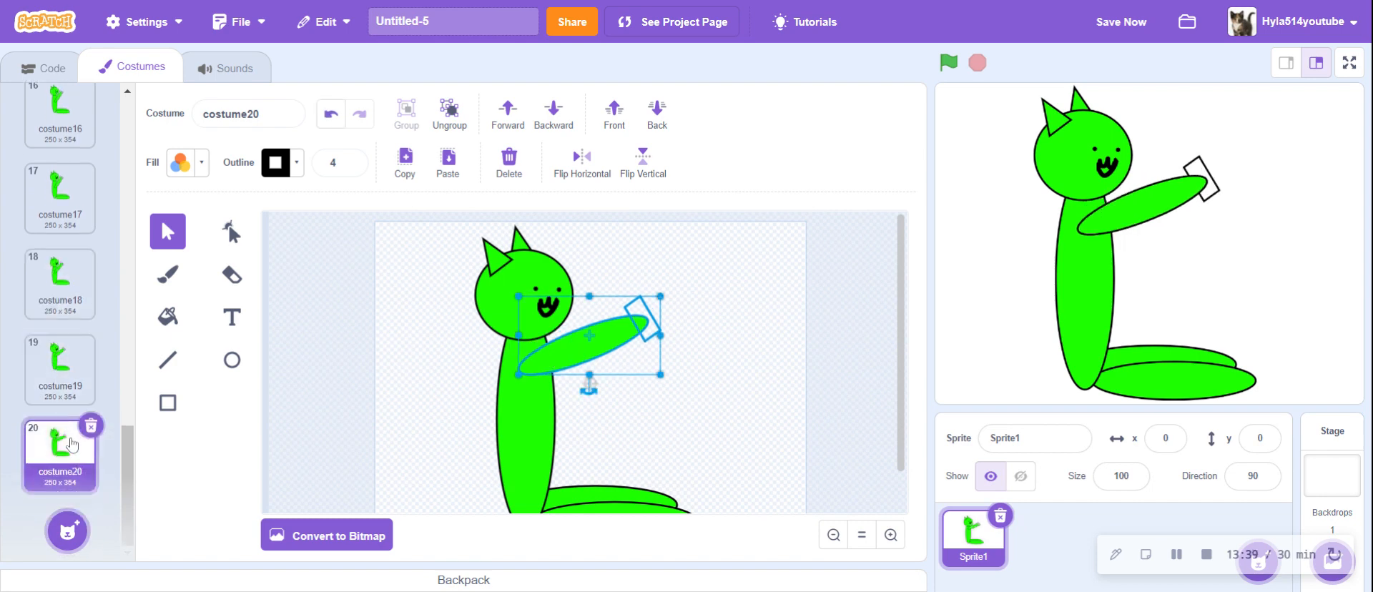
right_click(63, 447)
left_click(79, 466)
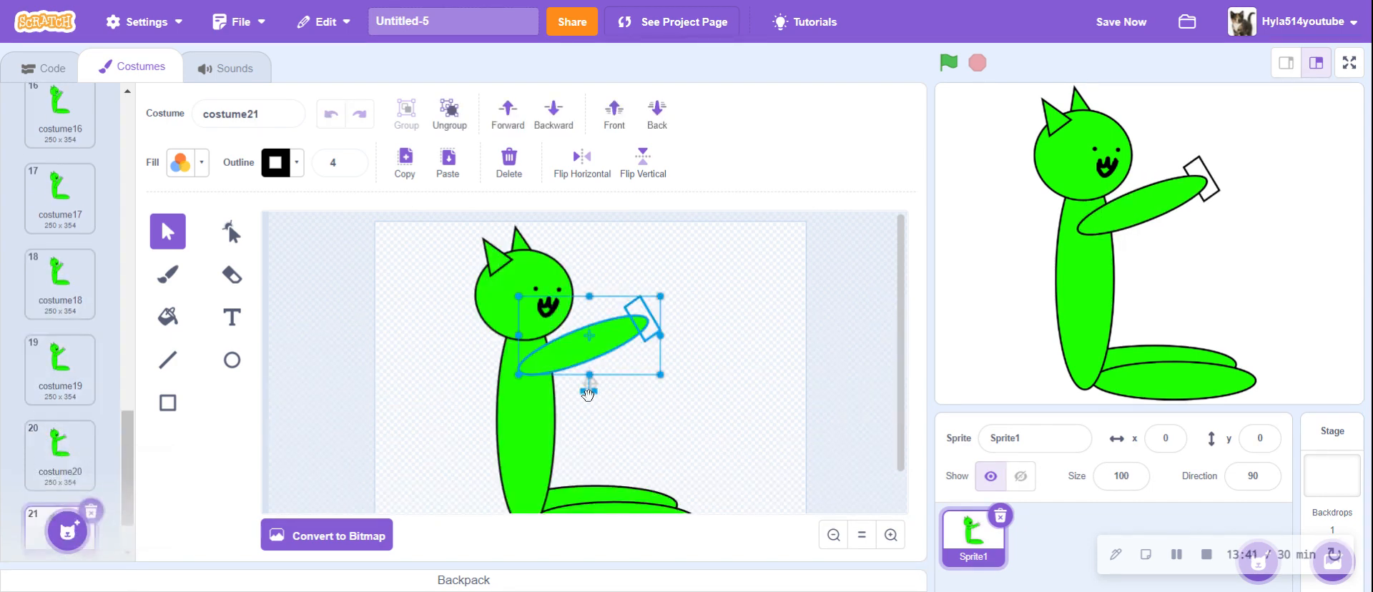
left_click_drag(589, 386, 572, 389)
left_click_drag(573, 336, 572, 345)
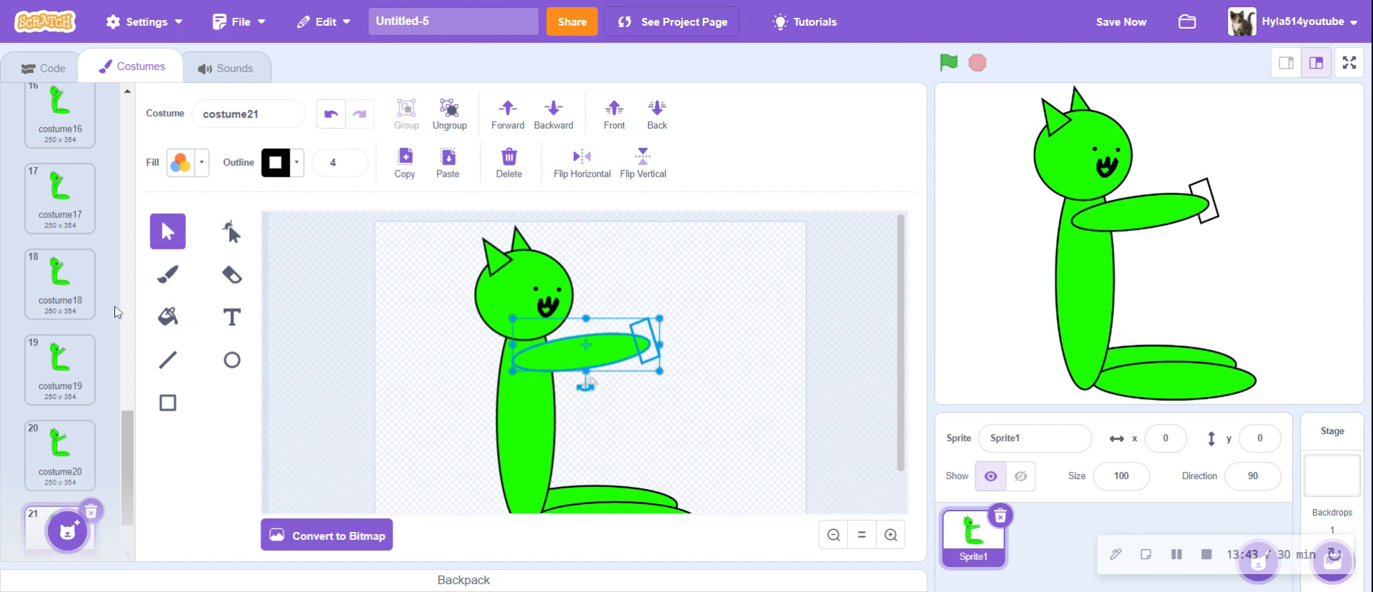
- Duplicate costume21, and in the copy lower the arm and glass below horizontal, with the arm attached at the shoulder
scroll(57, 358, "down", 1)
right_click(42, 443)
left_click(79, 457)
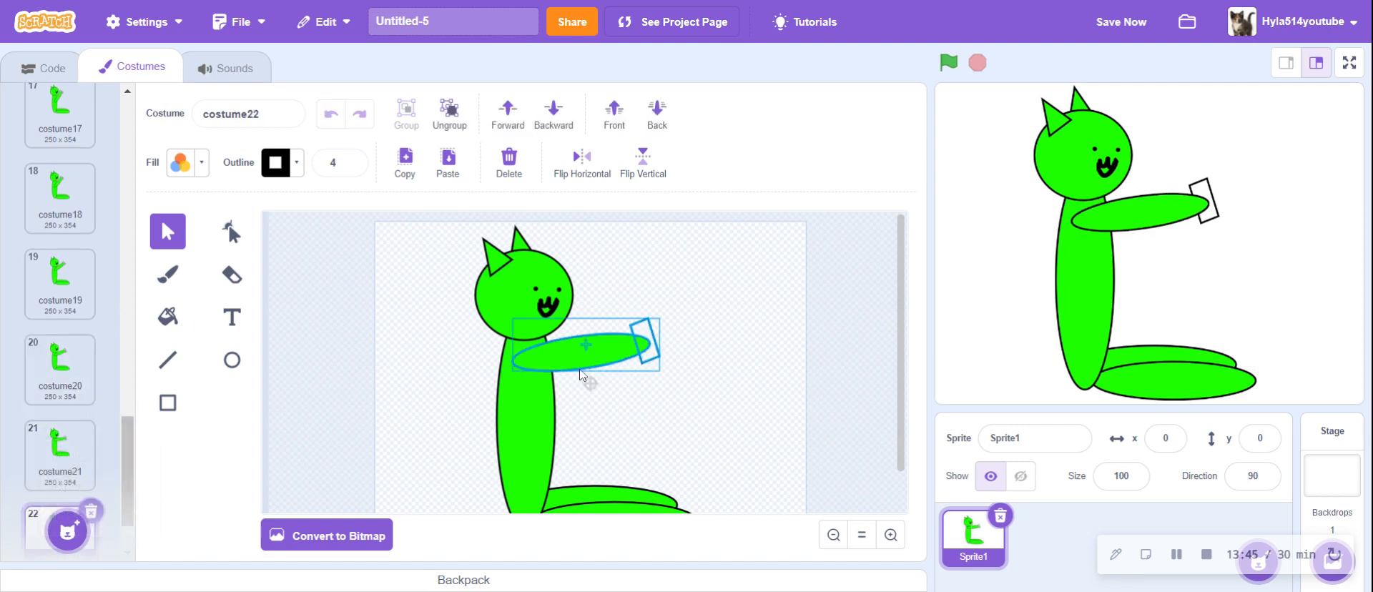
left_click_drag(599, 395, 561, 393)
left_click_drag(561, 356, 559, 377)
left_click(835, 342)
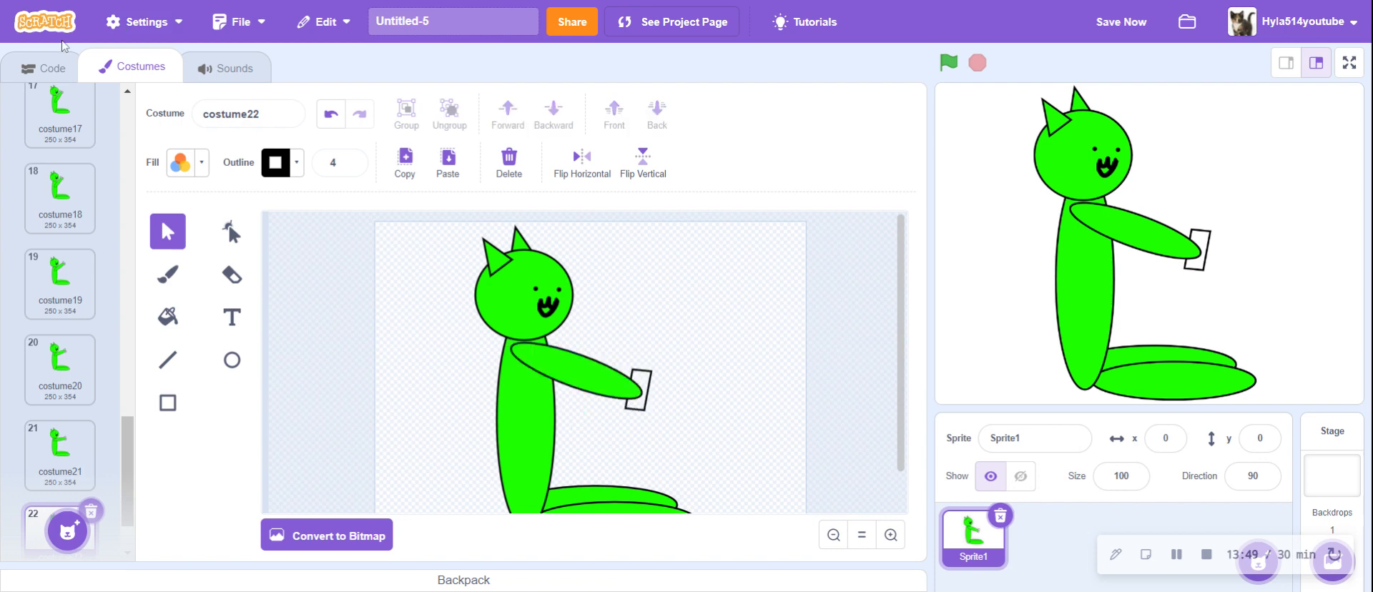
- Add a copy of the last repeat-until loop after the 0.30-second wait, remove its trailing wait, and set its costume number condition to 22
scroll(60, 208, "down", 1)
left_click(51, 68)
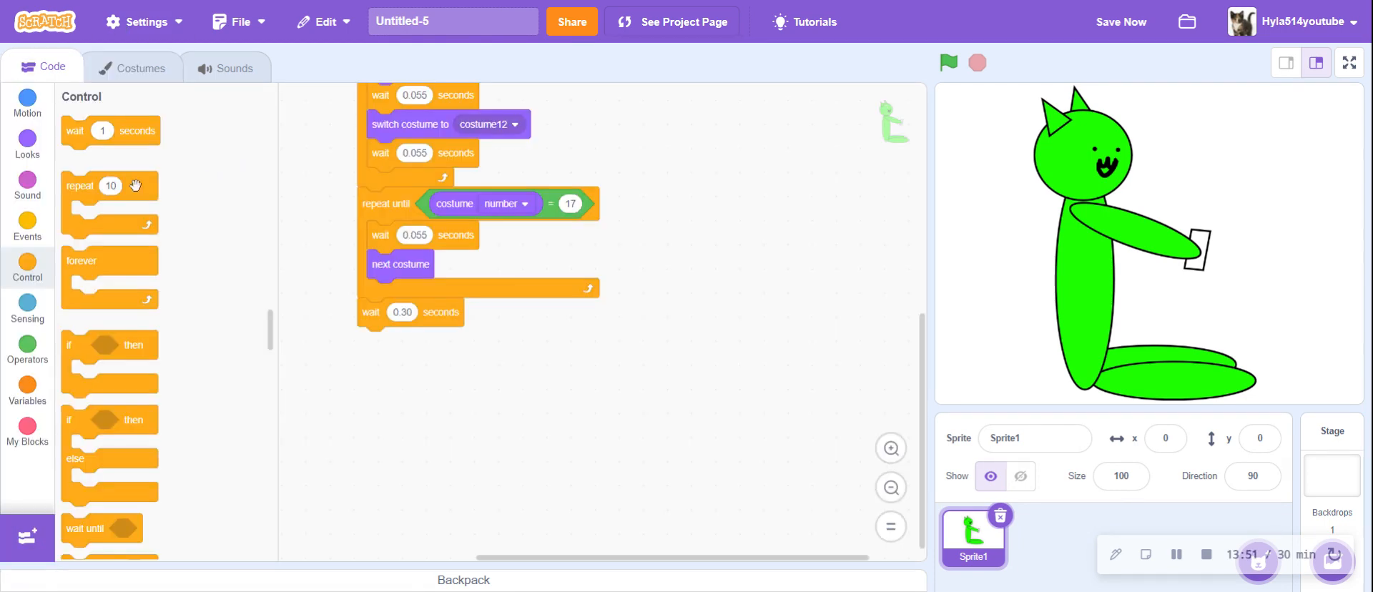
right_click(386, 204)
left_click(433, 217)
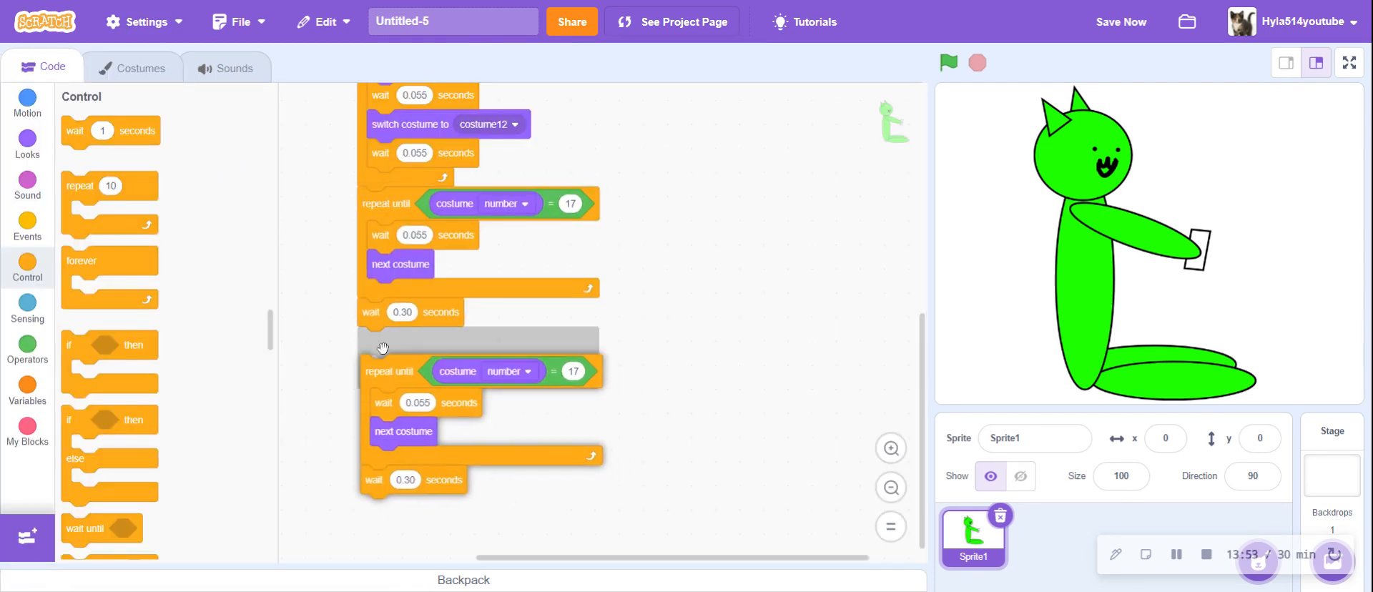
left_click(388, 352)
right_click(392, 355)
left_click_drag(369, 464, 130, 469)
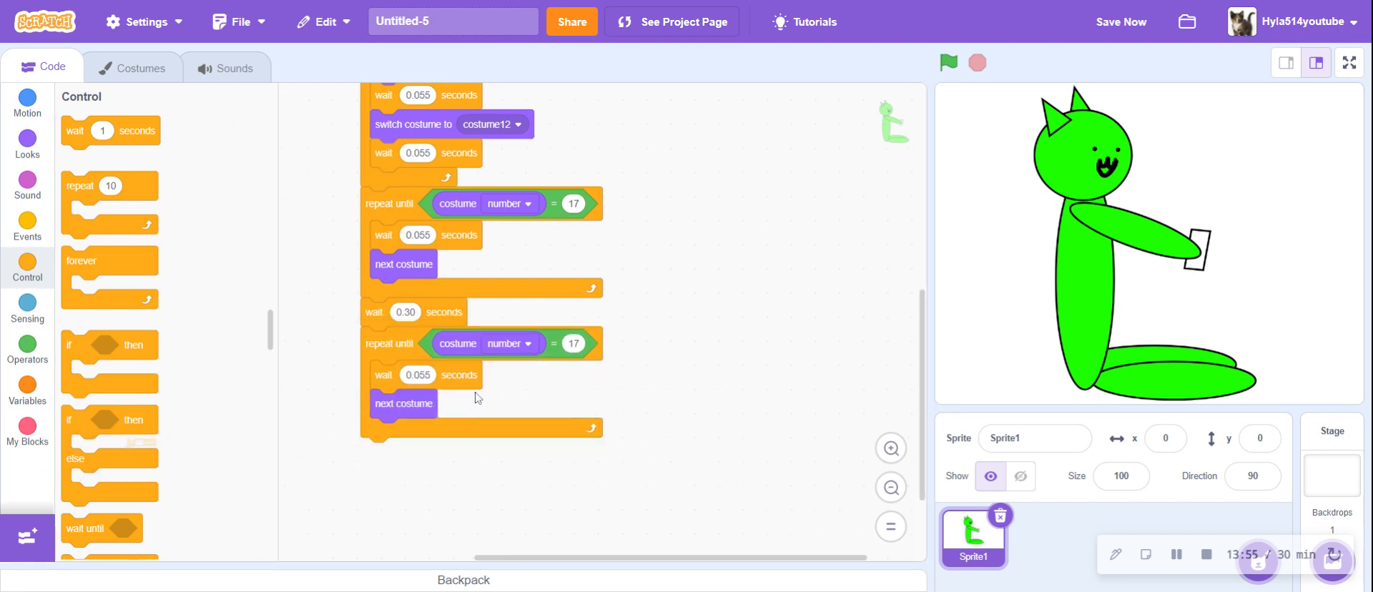
type("22")
left_click(787, 336)
- Save the project and play the animation in full screen
left_click(1123, 24)
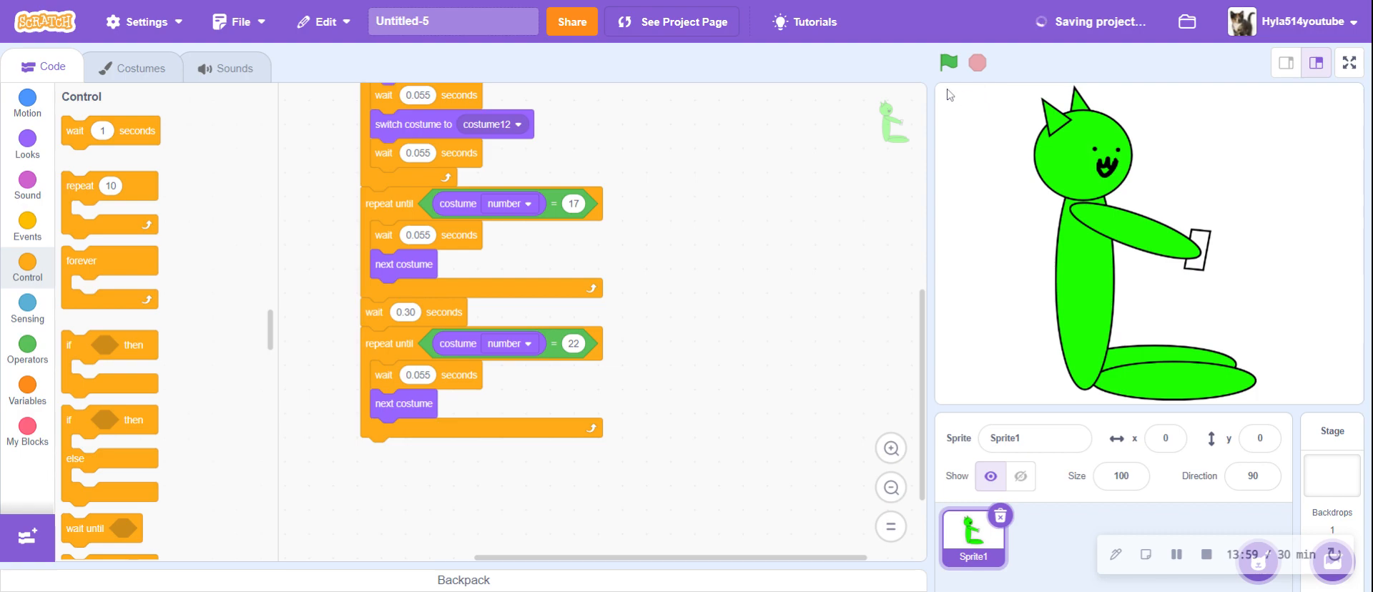
left_click(1350, 62)
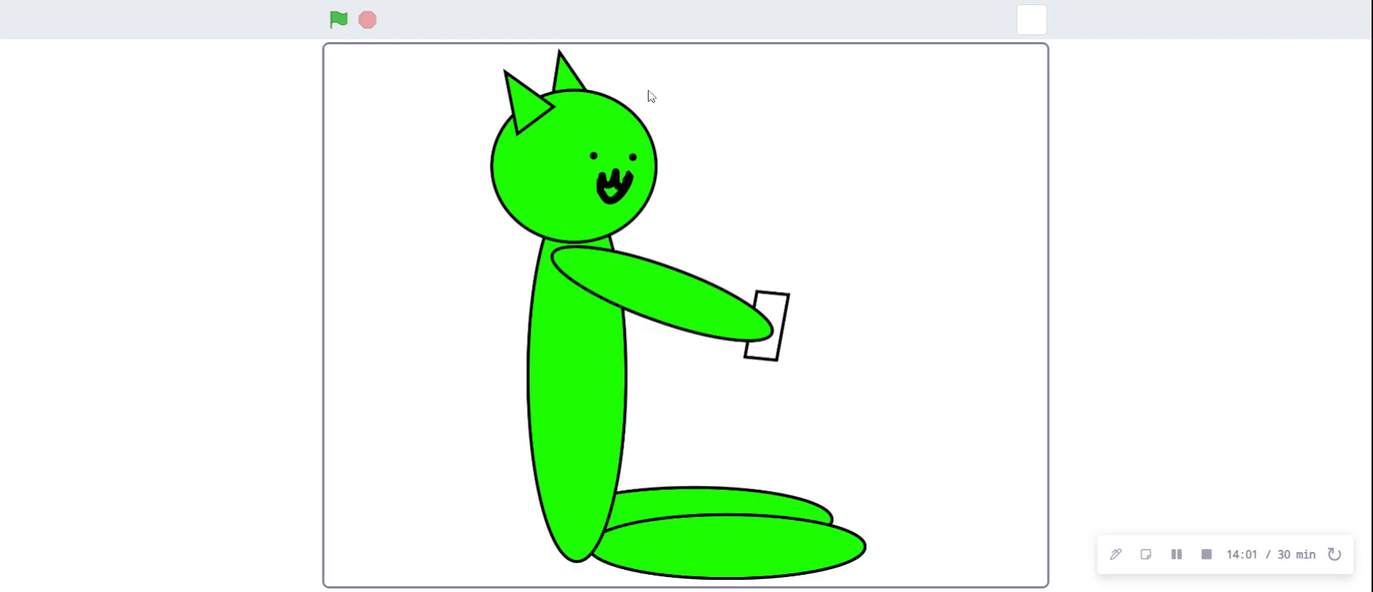
left_click(333, 32)
left_click(1032, 19)
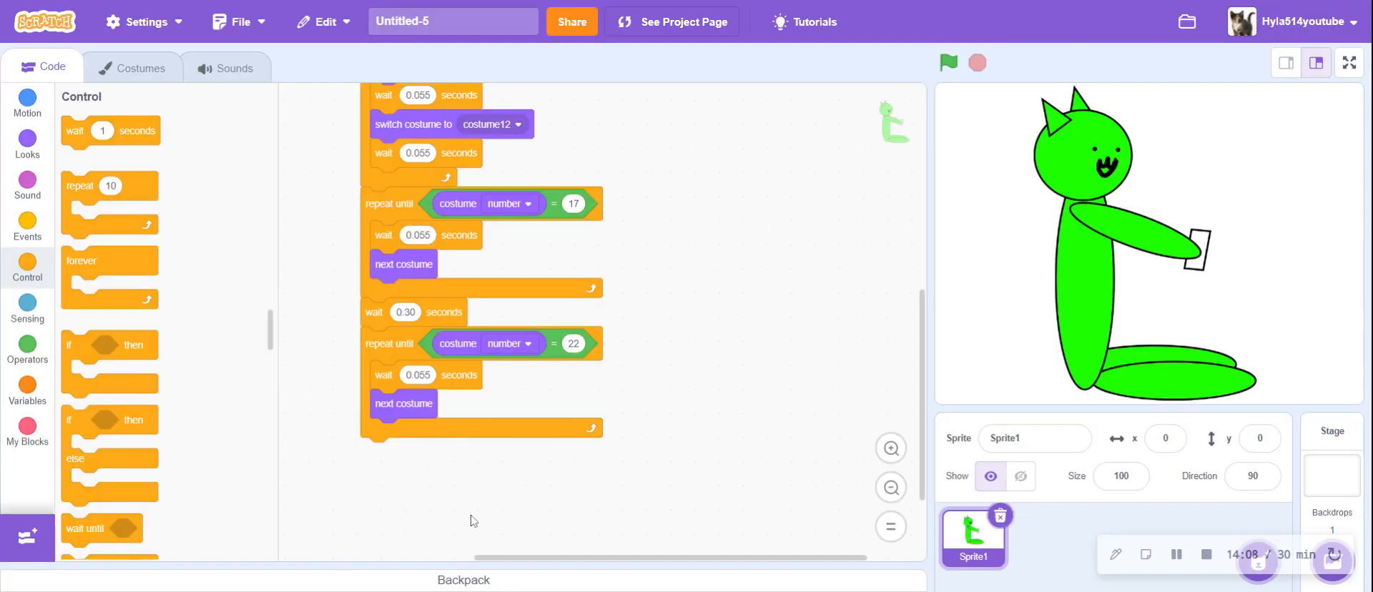
- Set the wait inside the last repeat-until loop to 0.05 seconds and save the project
left_click(418, 375)
type("0")
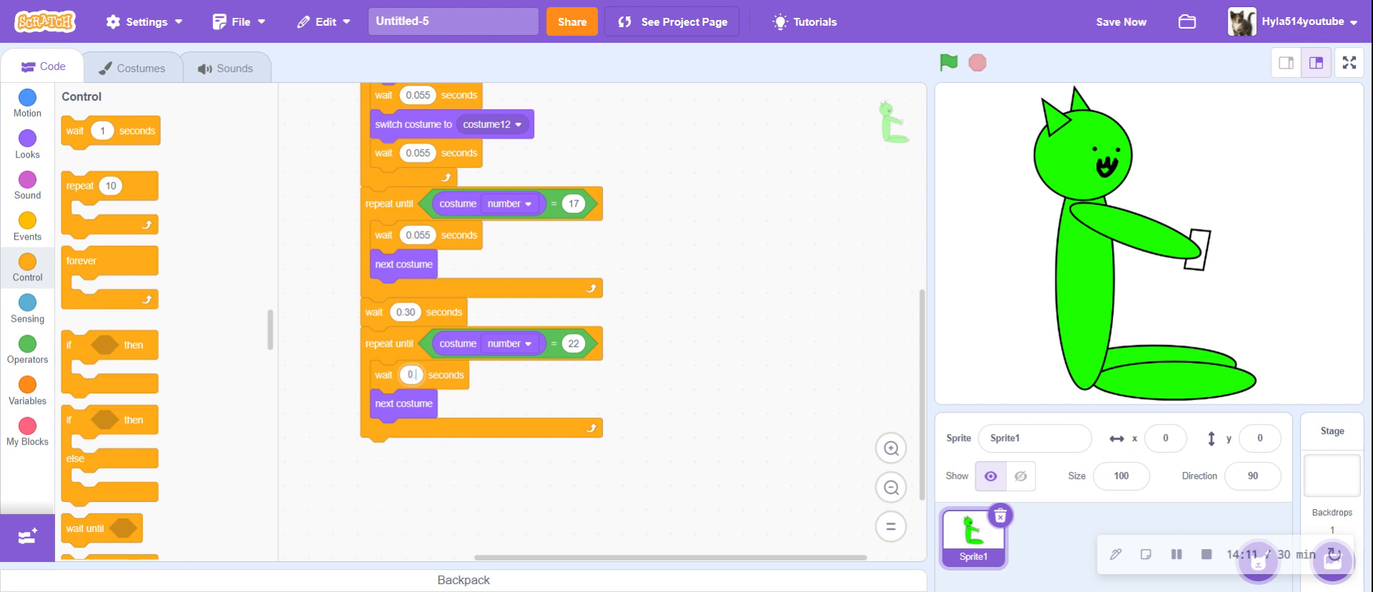
type(".05")
left_click(671, 227)
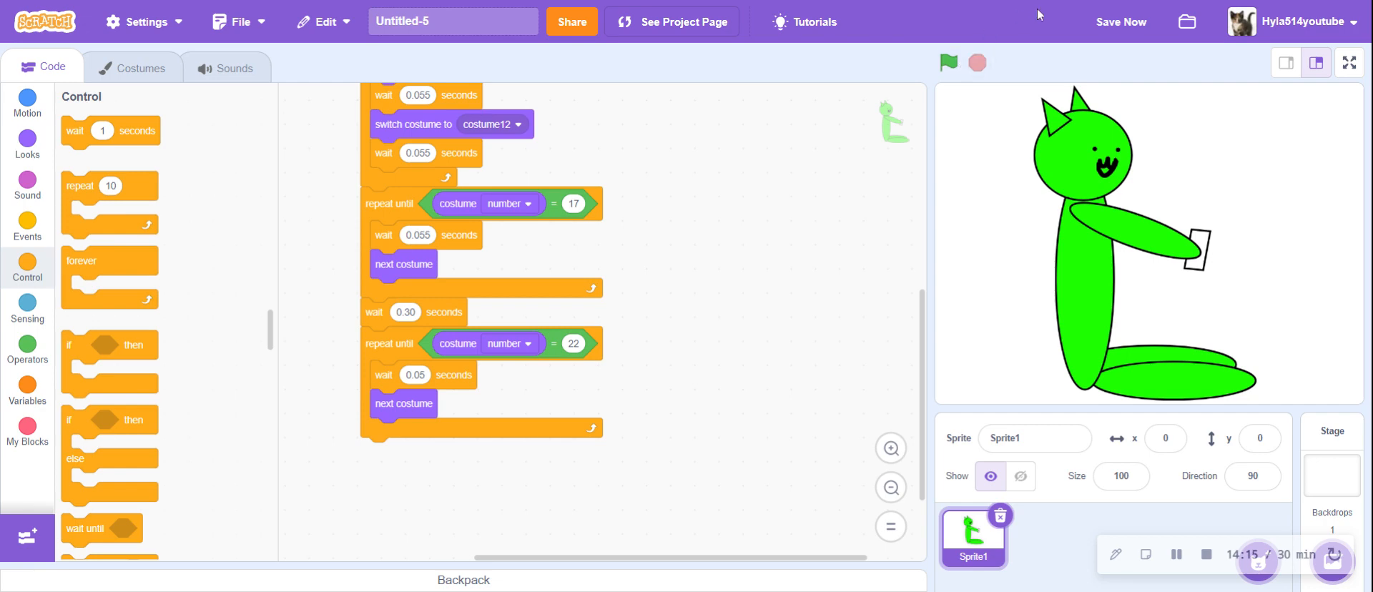
left_click(1121, 21)
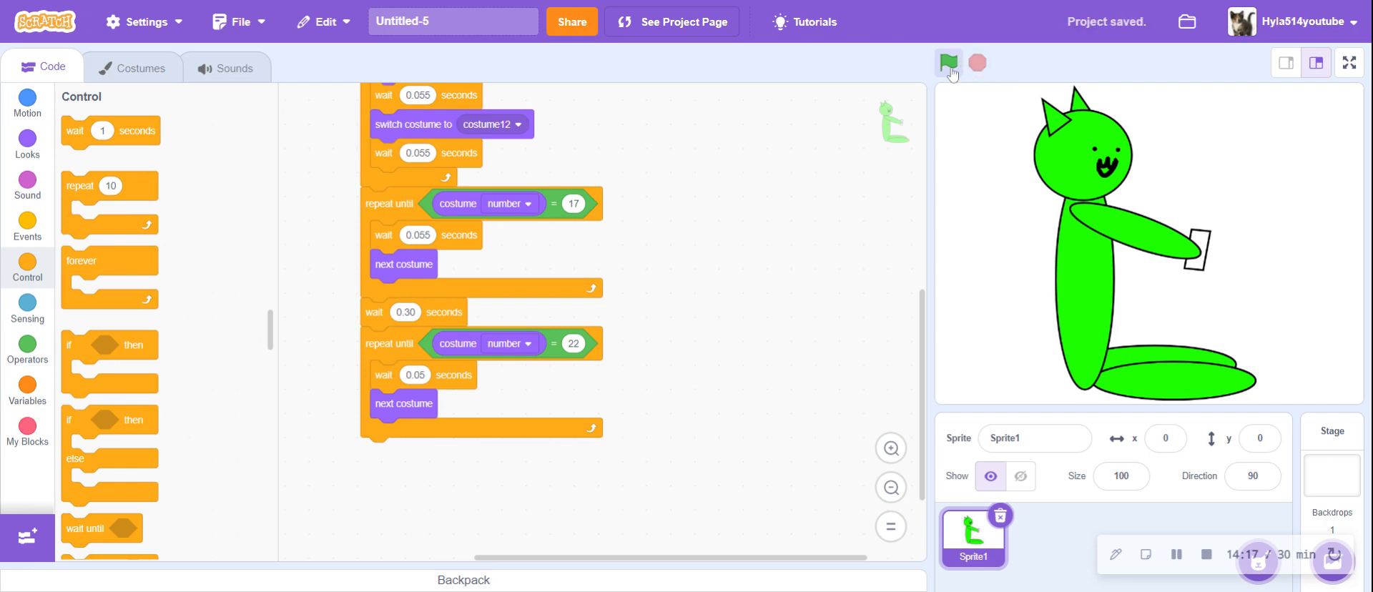
- Play the animation in full screen again to check the arm-lowering timing, and return to the editor
left_click(948, 62)
left_click(1349, 63)
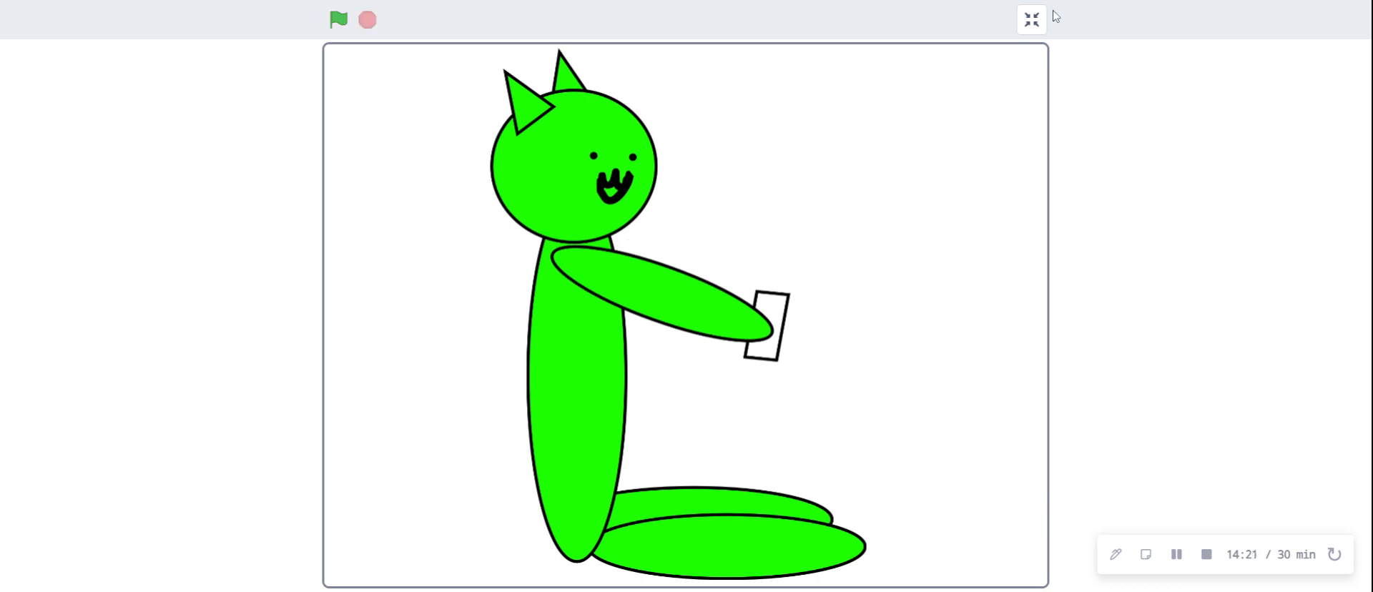
left_click(1032, 20)
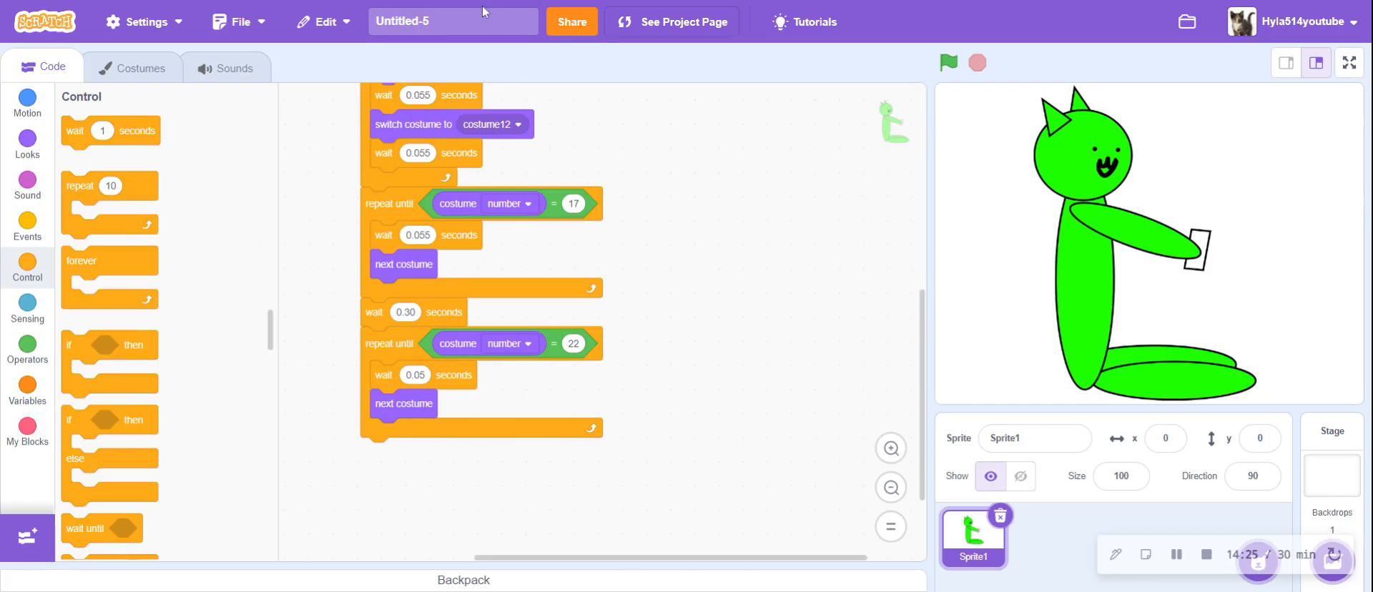
- Rename the project as "Cat drinking water (Tutorial)" and share it
left_click(29, 102)
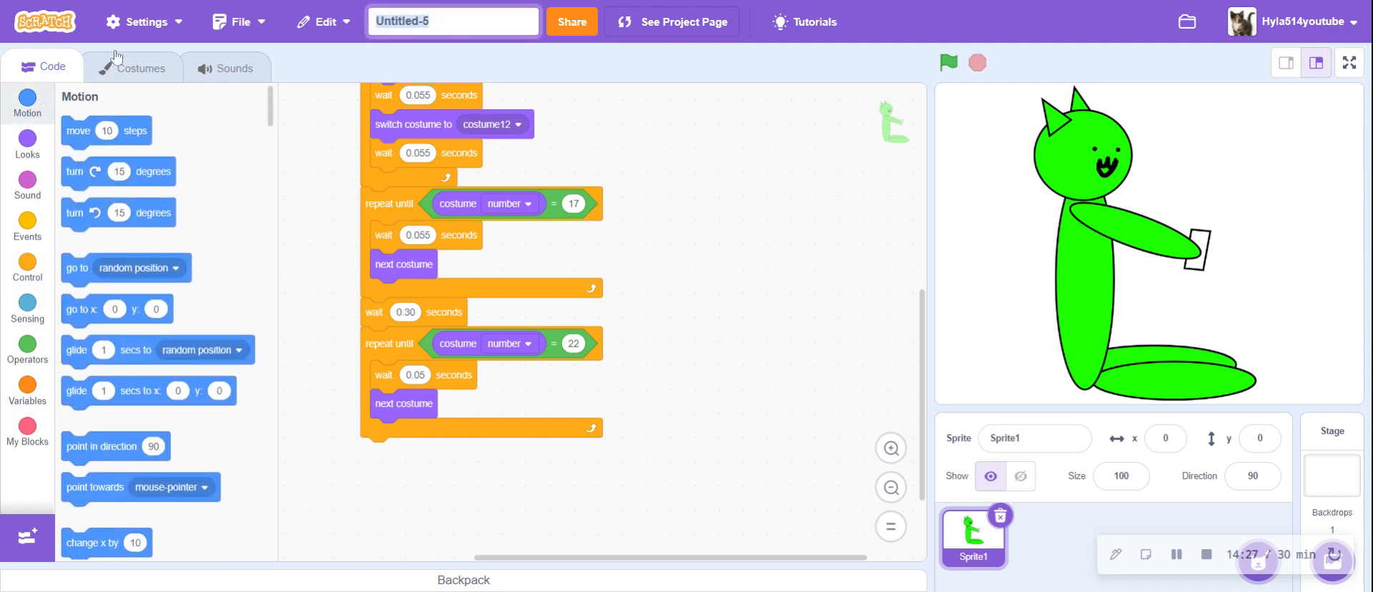
type("Cat drin")
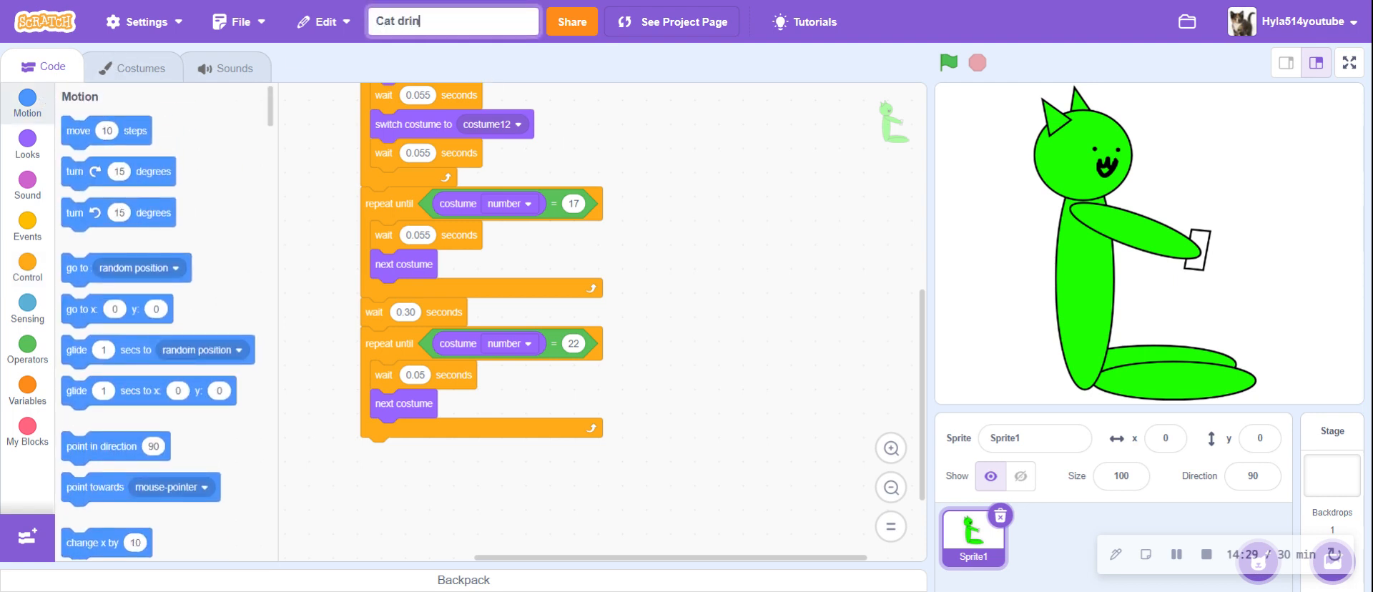
type("king wat")
type("er (Tutor")
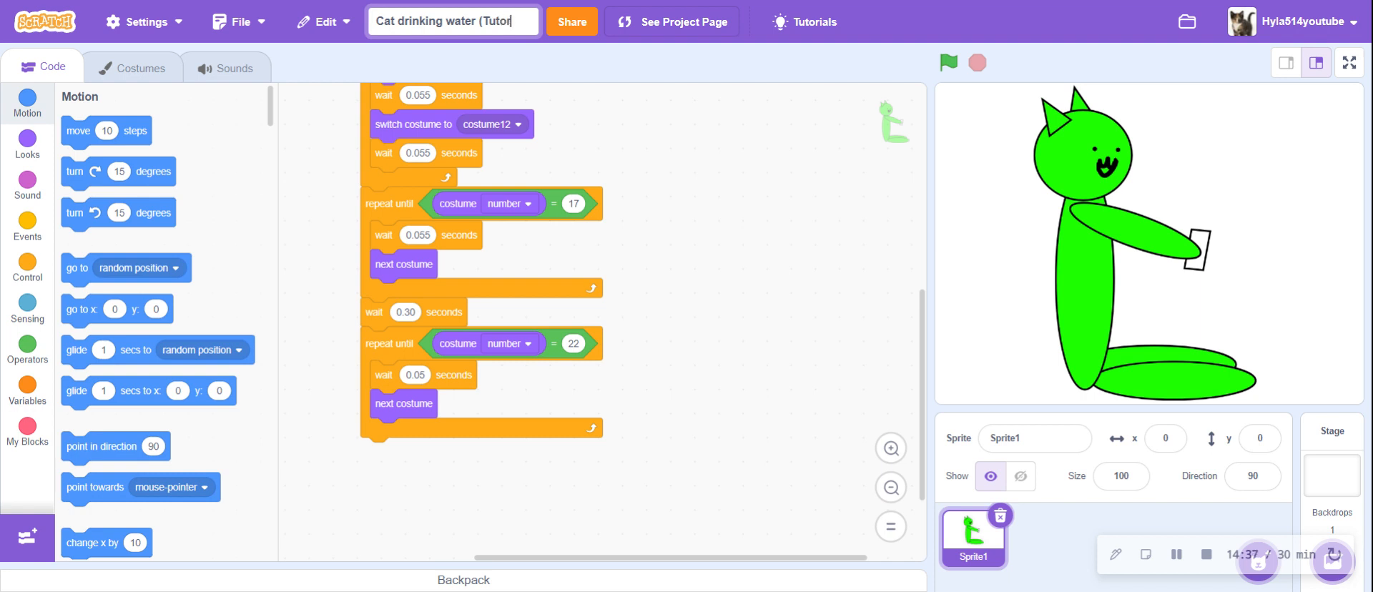
type("ial)")
left_click(612, 122)
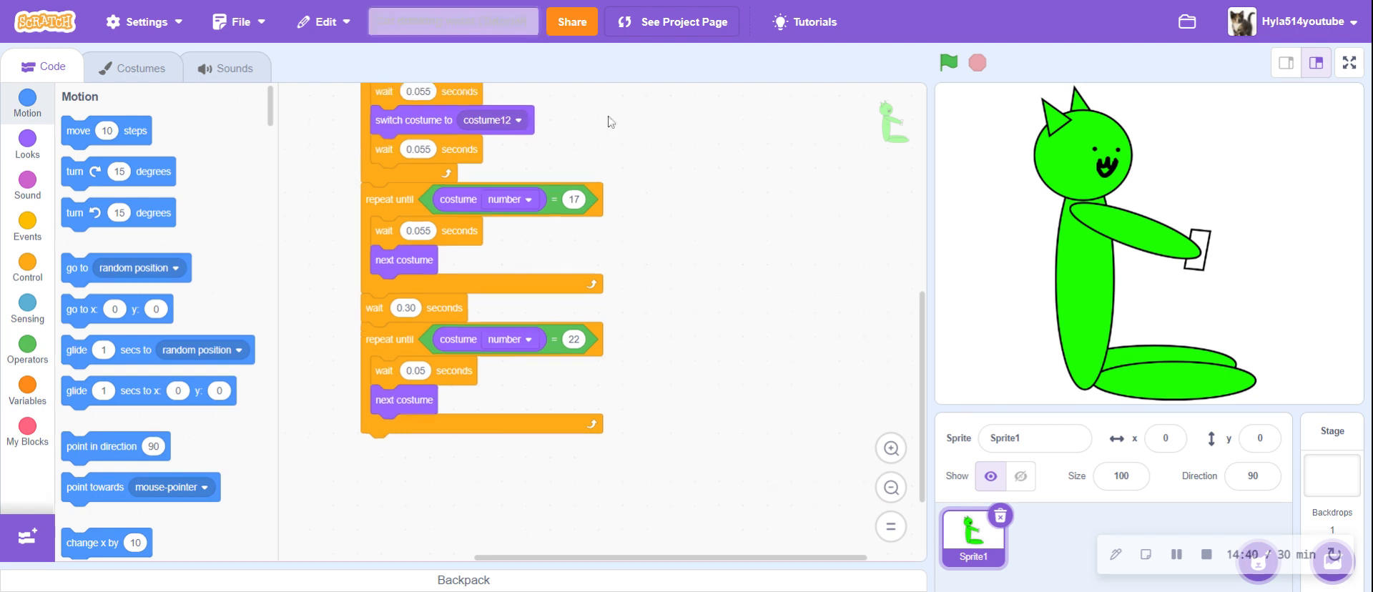
left_click(576, 21)
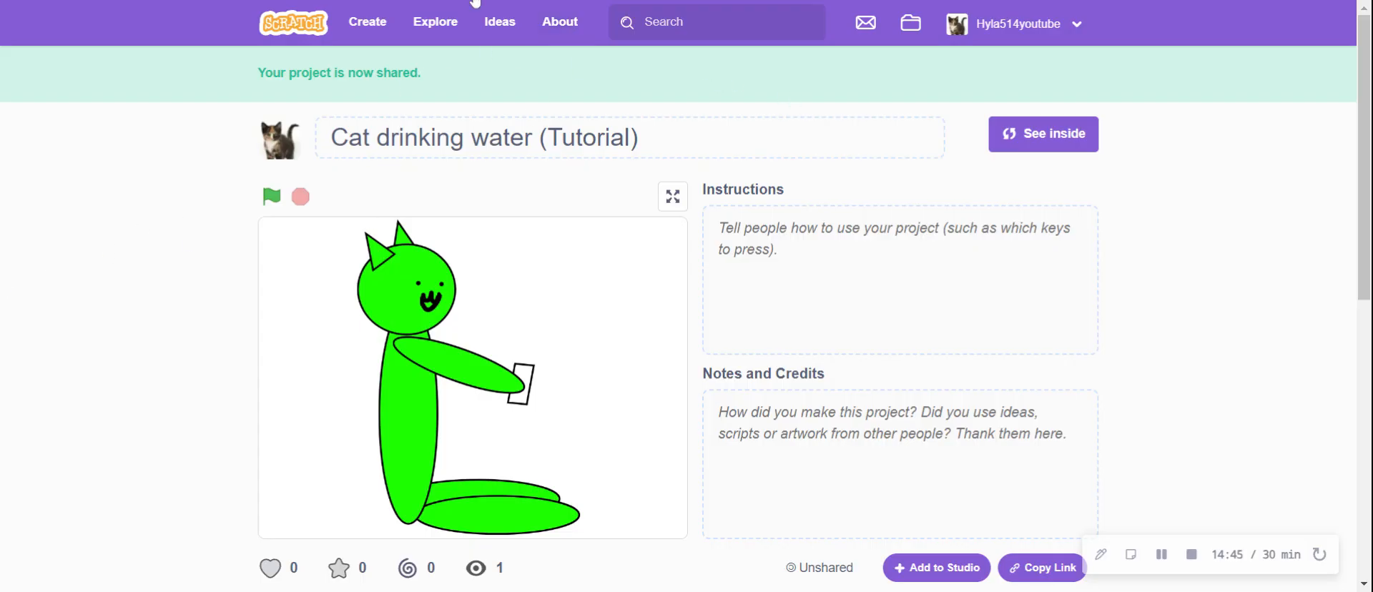
- Open the shared "Cat drinking water (Tutorial)" project from the profile's shared projects and play it in full screen
key("alt+Left")
scroll(387, 401, "down", 3)
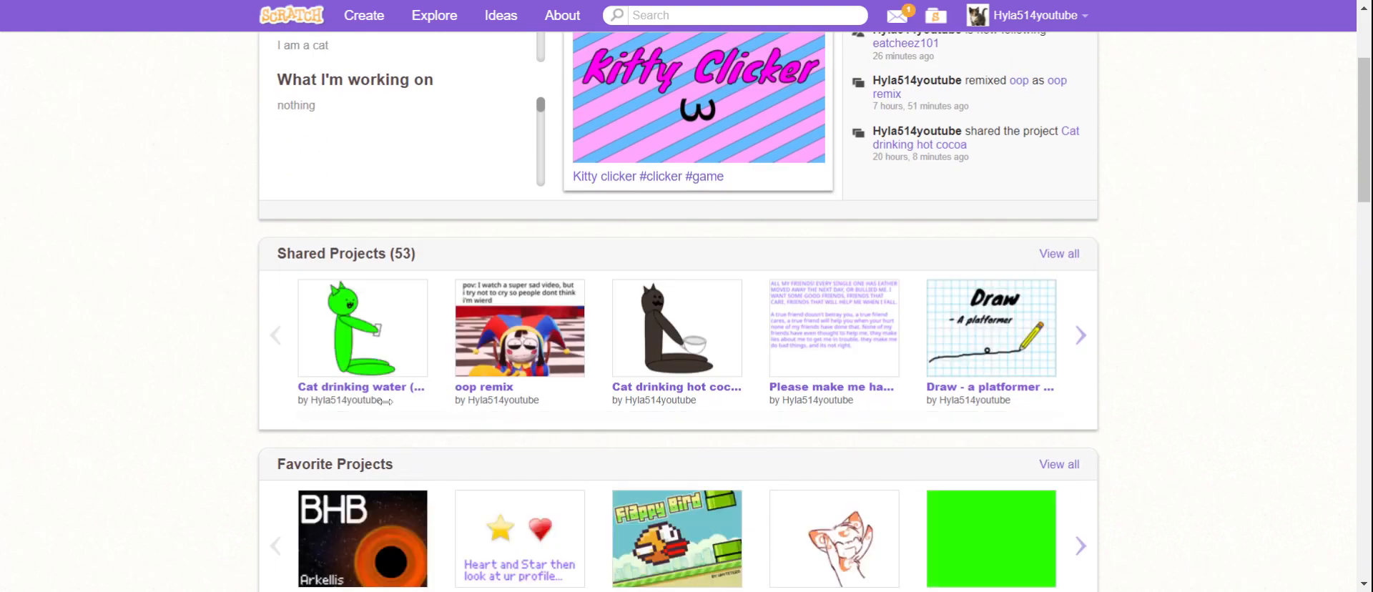
left_click(357, 331)
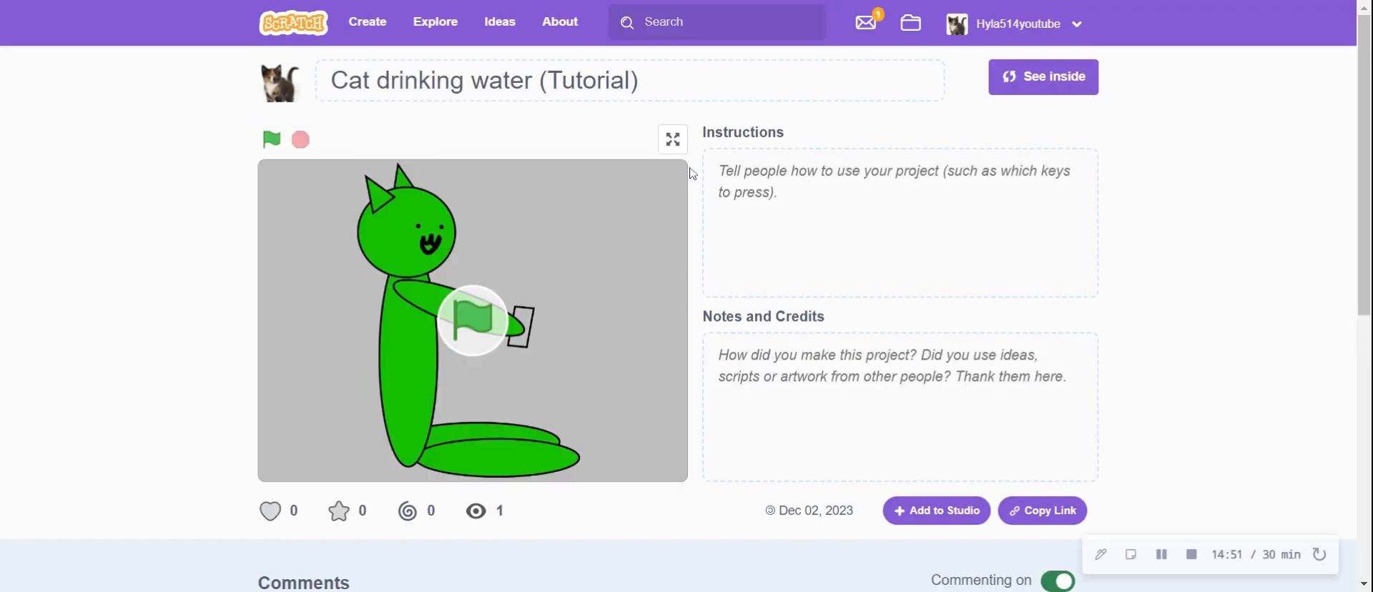
left_click(672, 140)
left_click(670, 313)
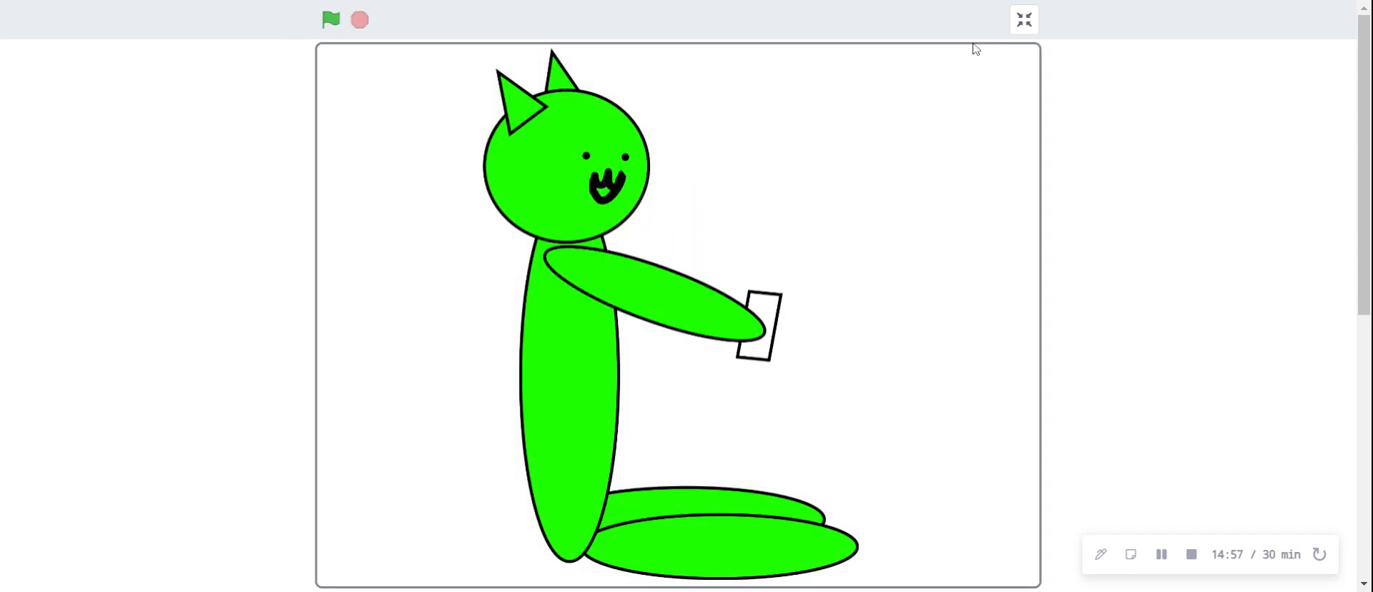
left_click(1024, 20)
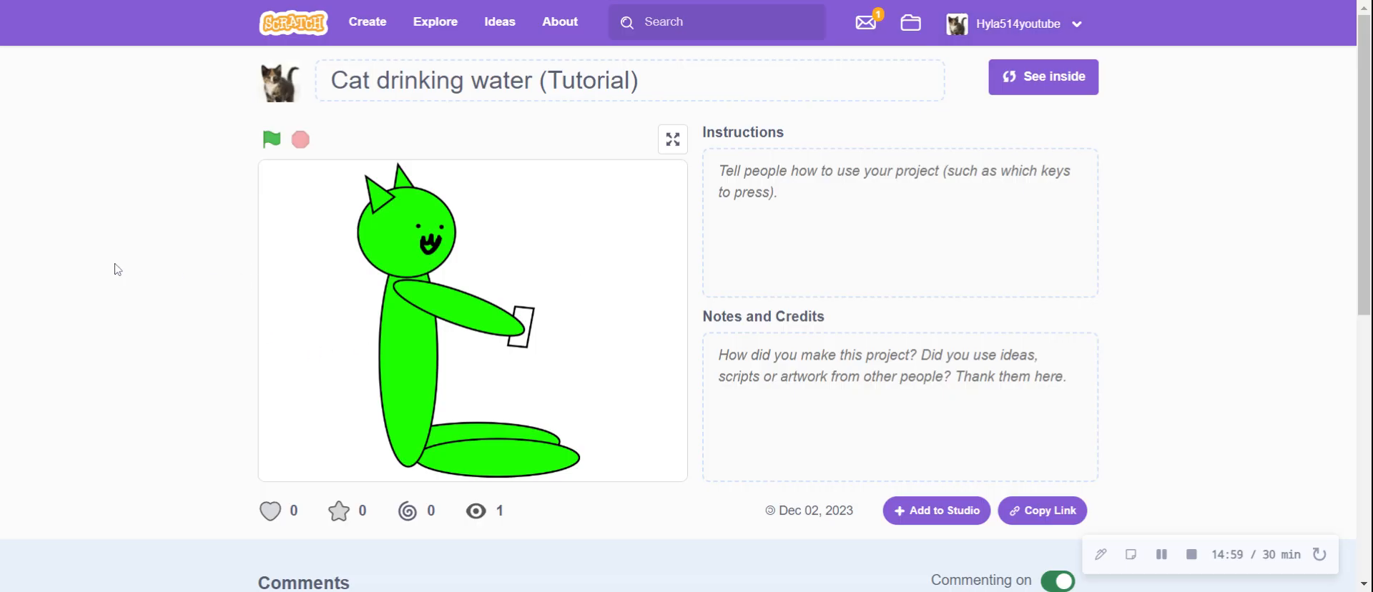